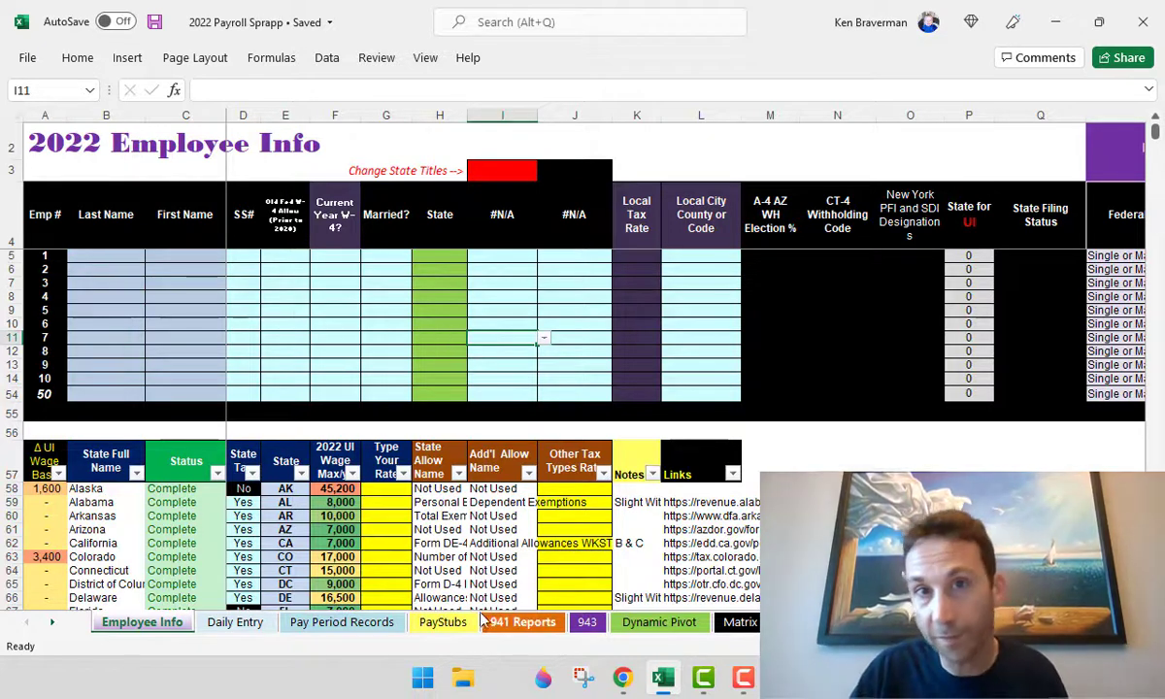
- Review California's and Alaska's allowance entries in the state tax reference table
left_click(472, 542)
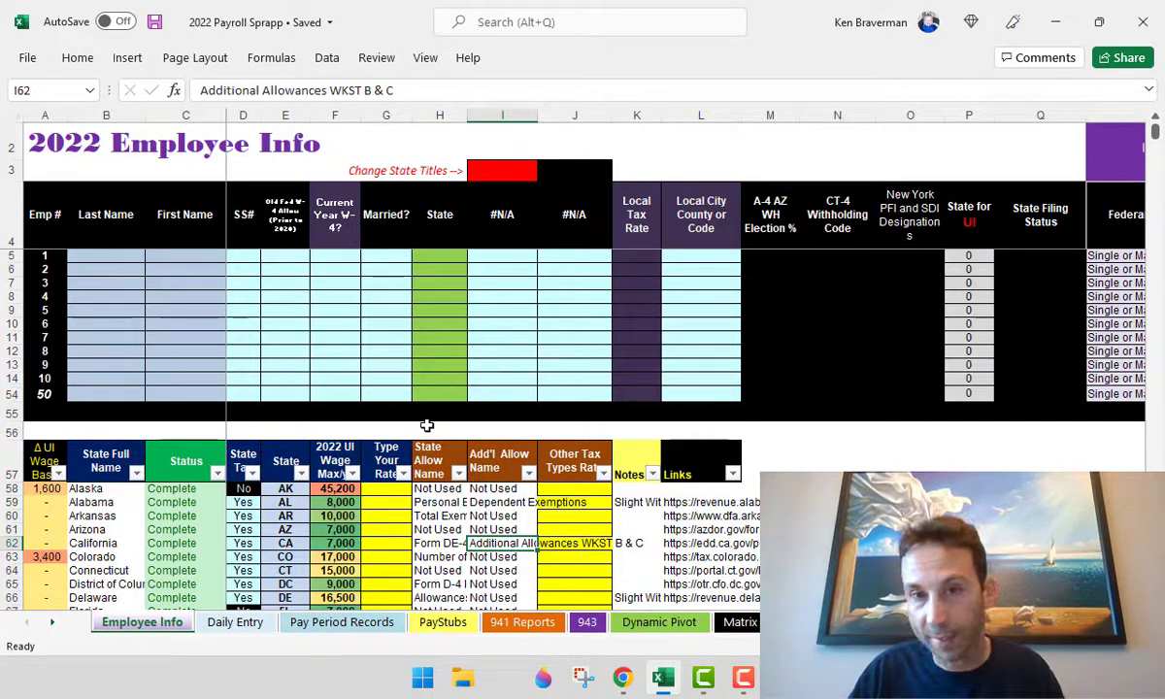
left_click(419, 488)
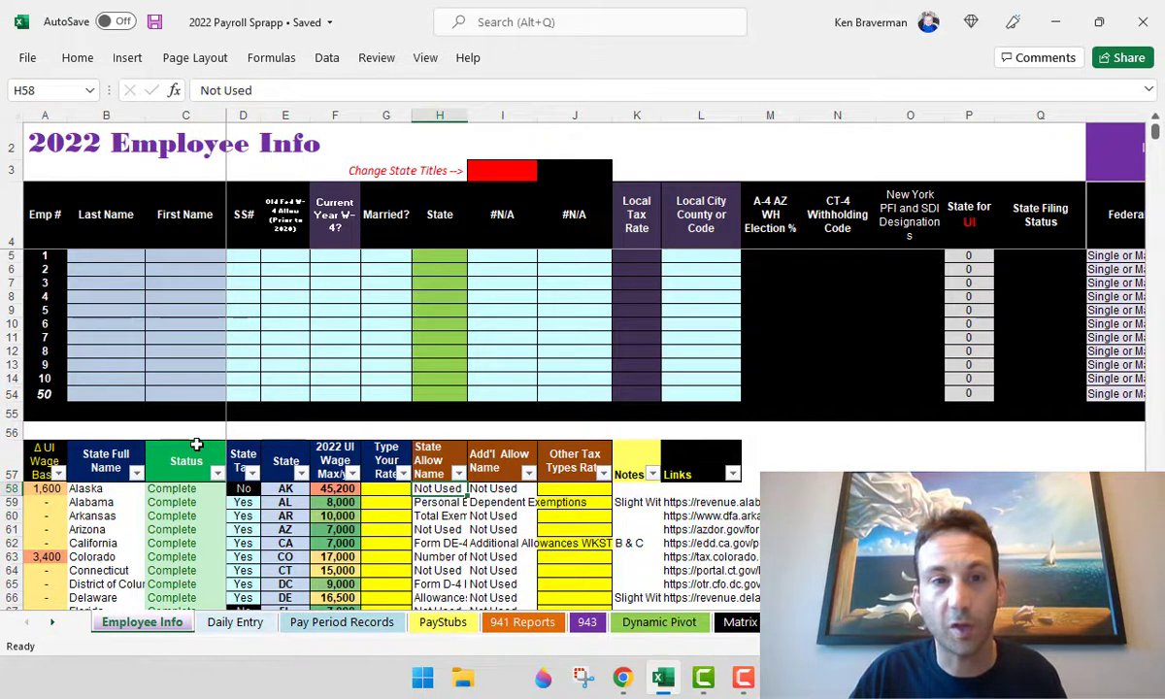
scroll(157, 458, "down", 2)
scroll(157, 458, "down", 4)
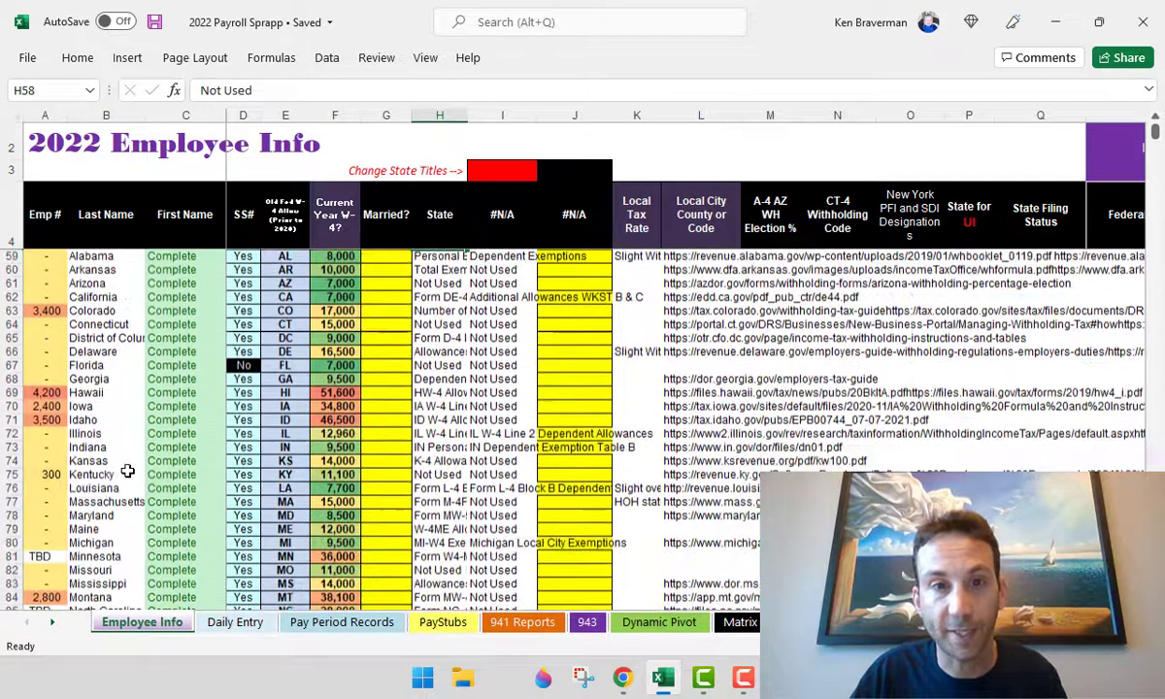
scroll(128, 470, "down", 5)
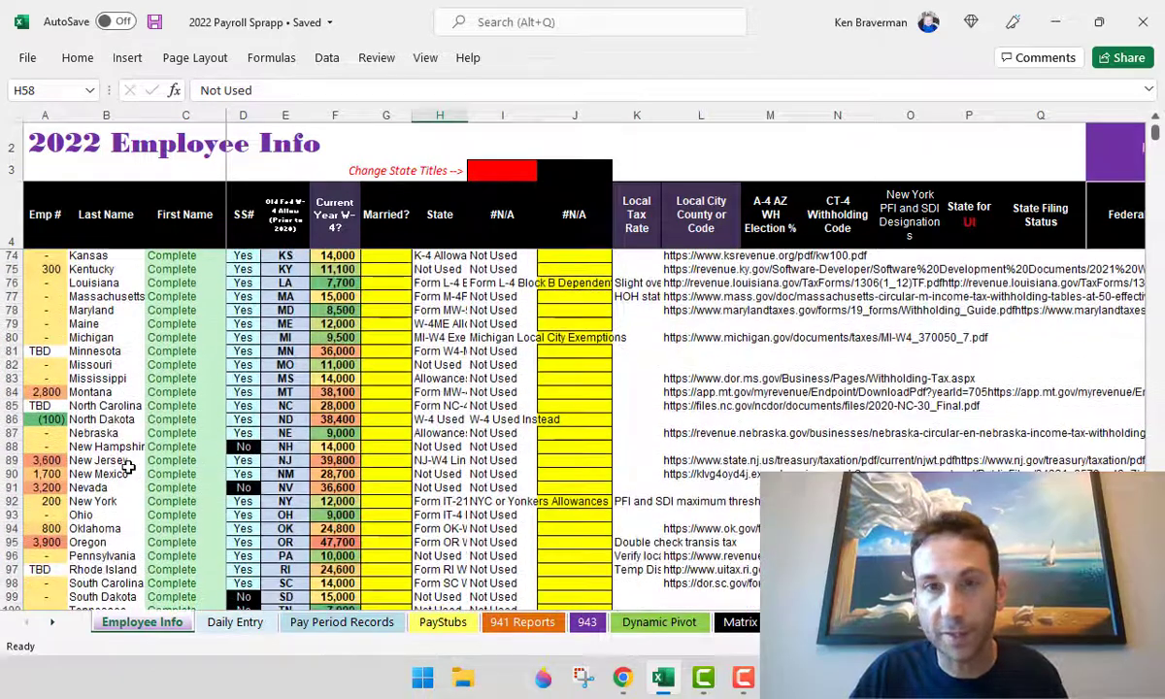
- Return to the employee SS# column, then switch to the Daily Entry sheet
scroll(128, 468, "up", 3)
scroll(128, 468, "up", 7)
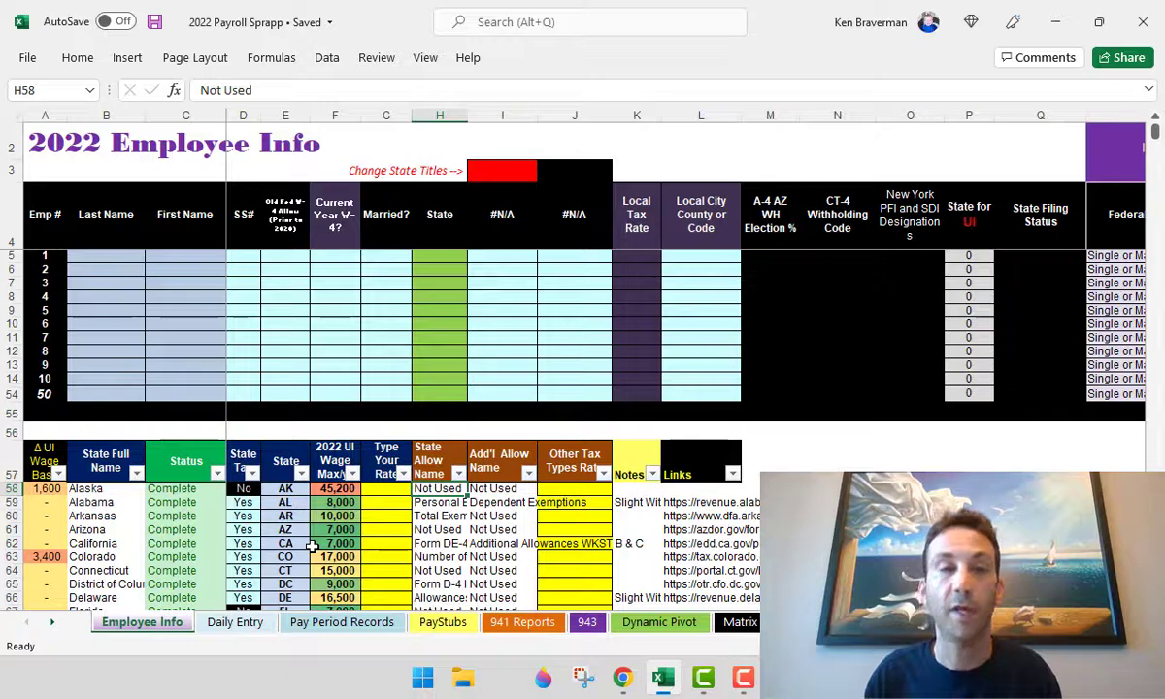
left_click(242, 347)
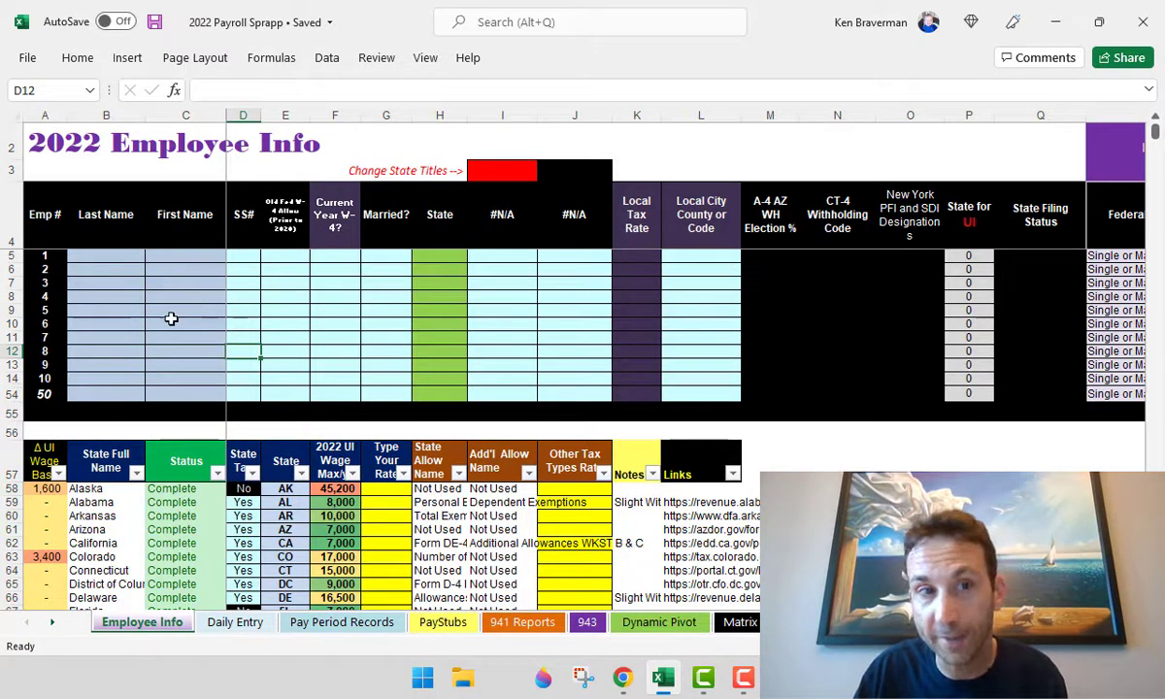
left_click(229, 626)
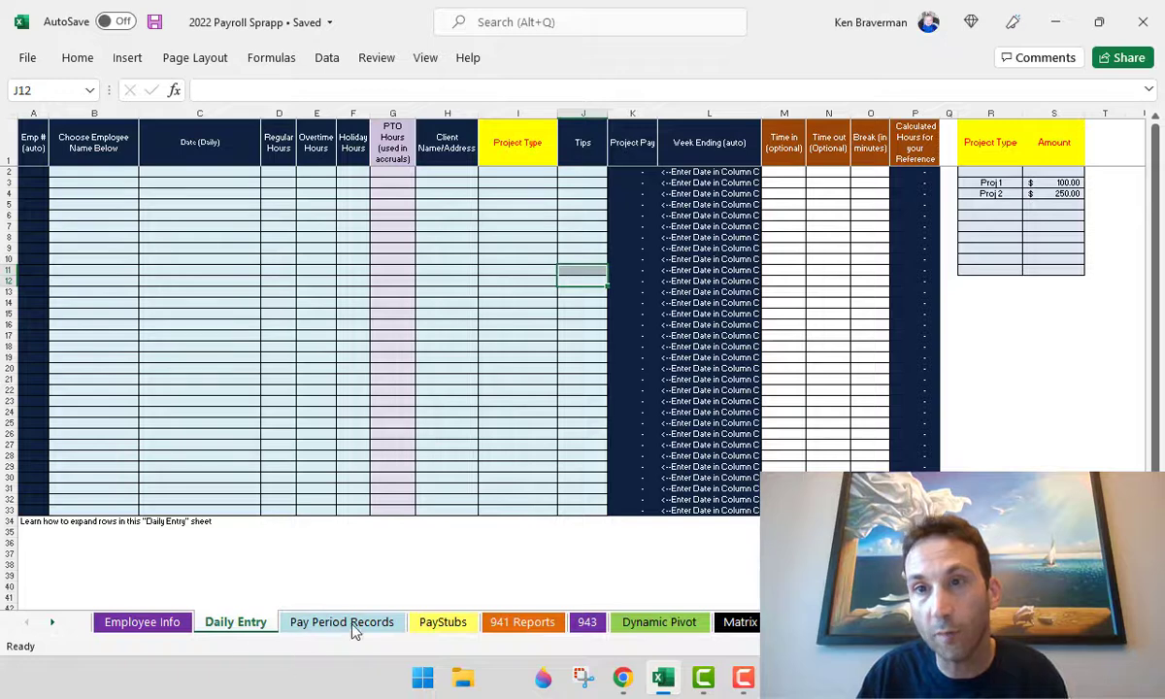
- Note Daily Entry's PTO Hours column, then return to Employee Info's old W-4 allowance column
left_click(401, 483)
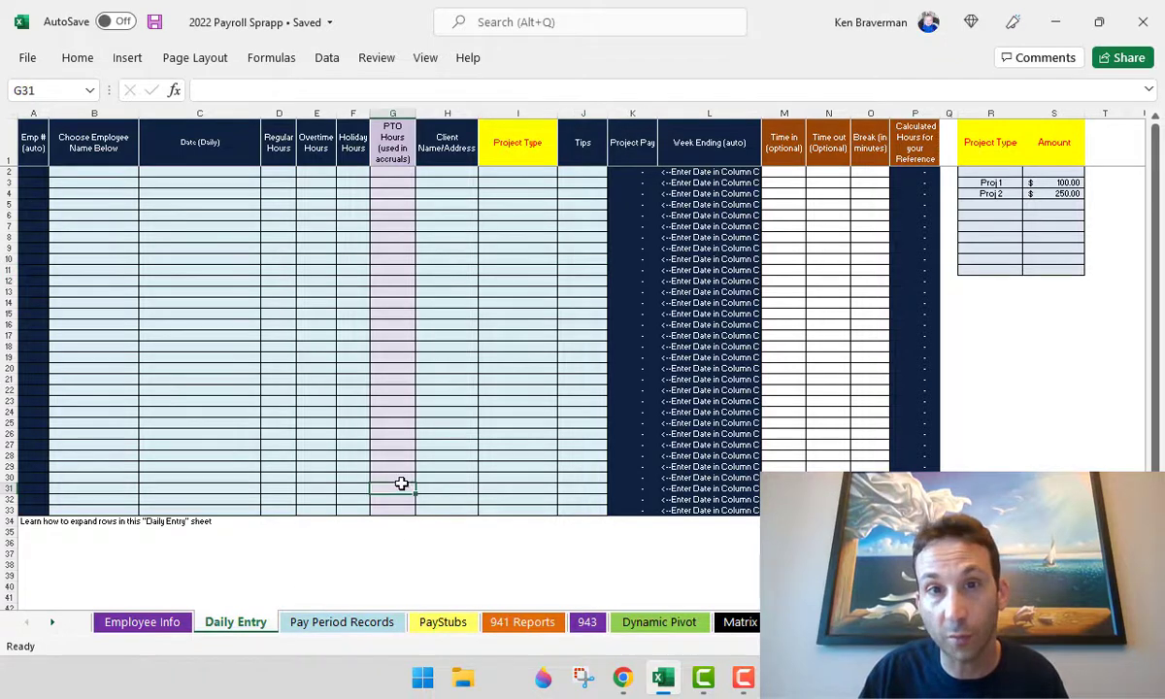
left_click(153, 623)
left_click(298, 293)
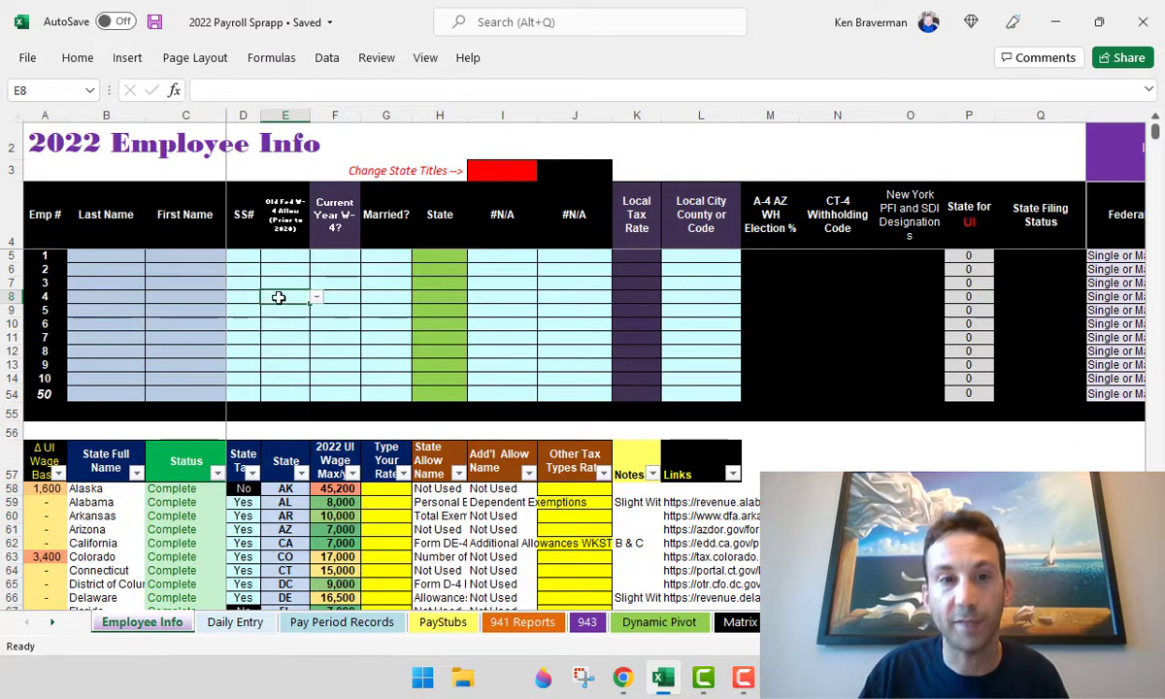
left_click(165, 288)
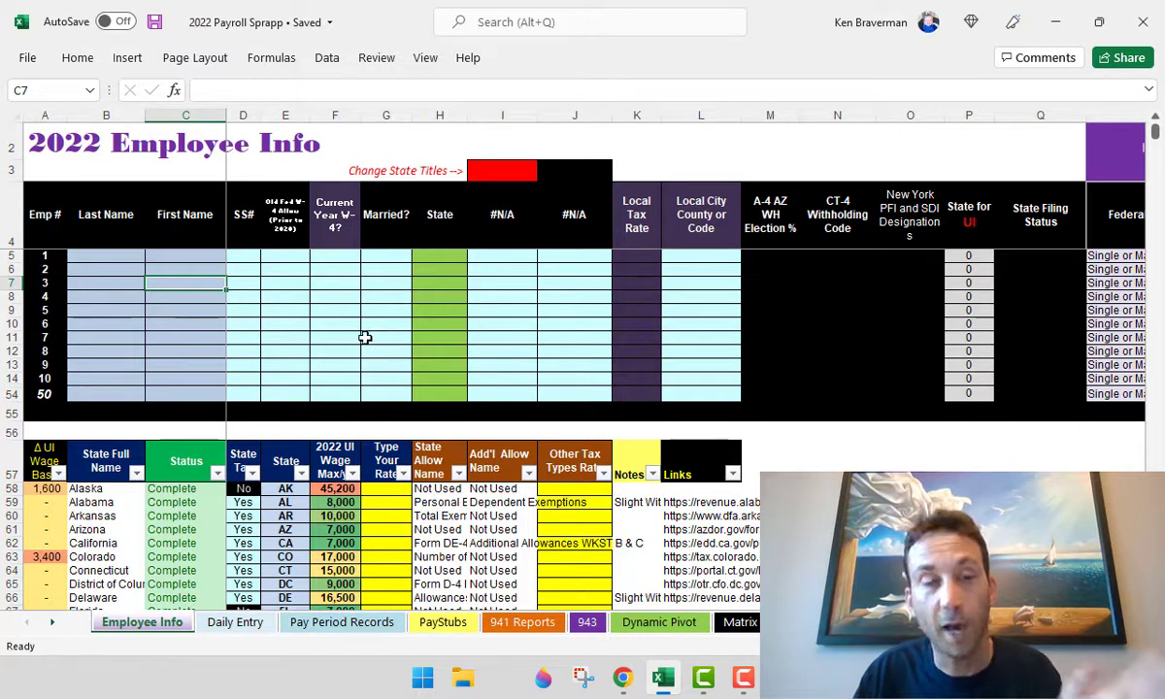
left_click(367, 297)
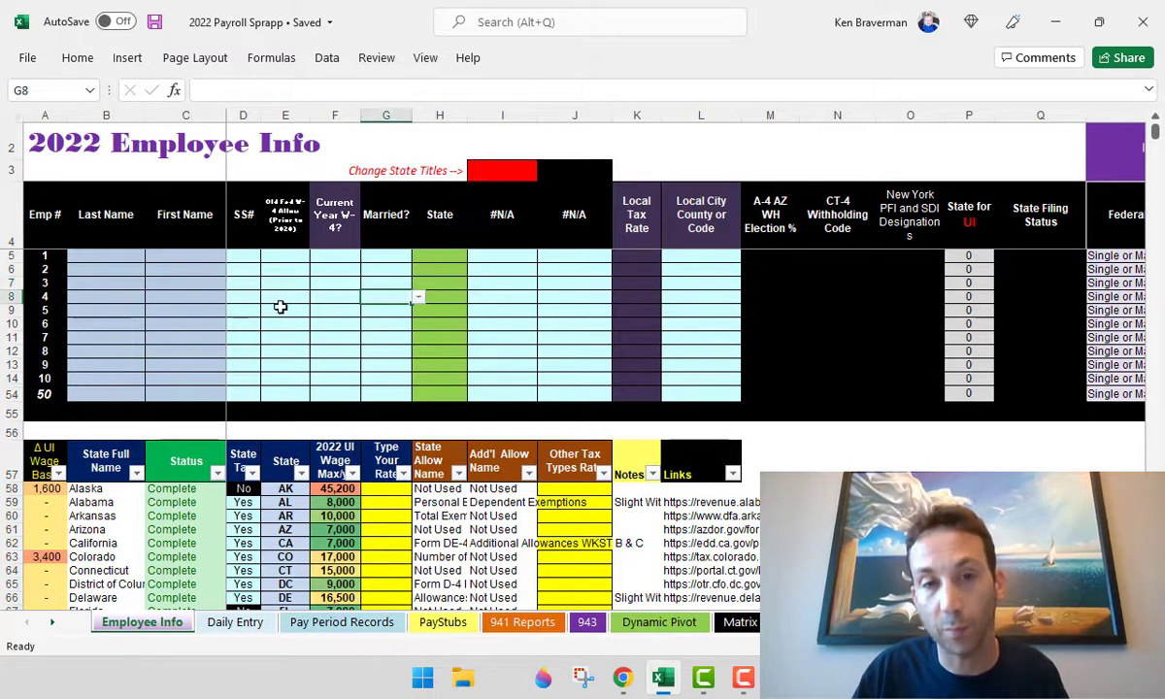
scroll(171, 348, "up", 4)
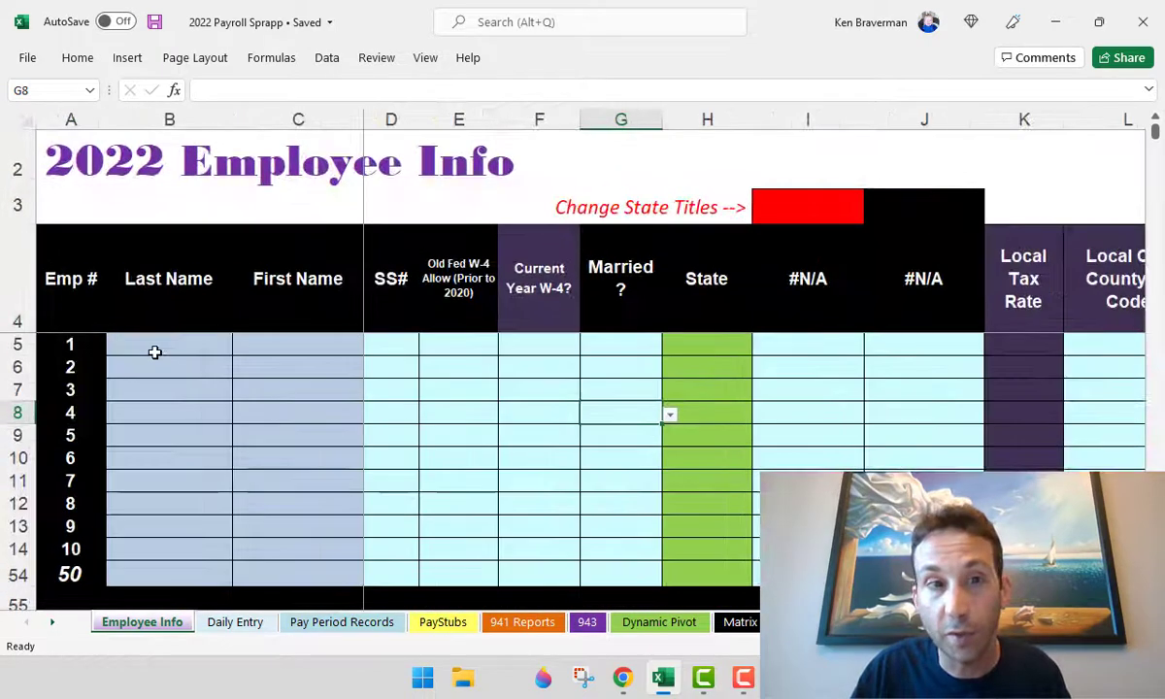
- Enter employee 1's last name, first name and the placeholder SS# 'xxxx'
left_click(155, 348)
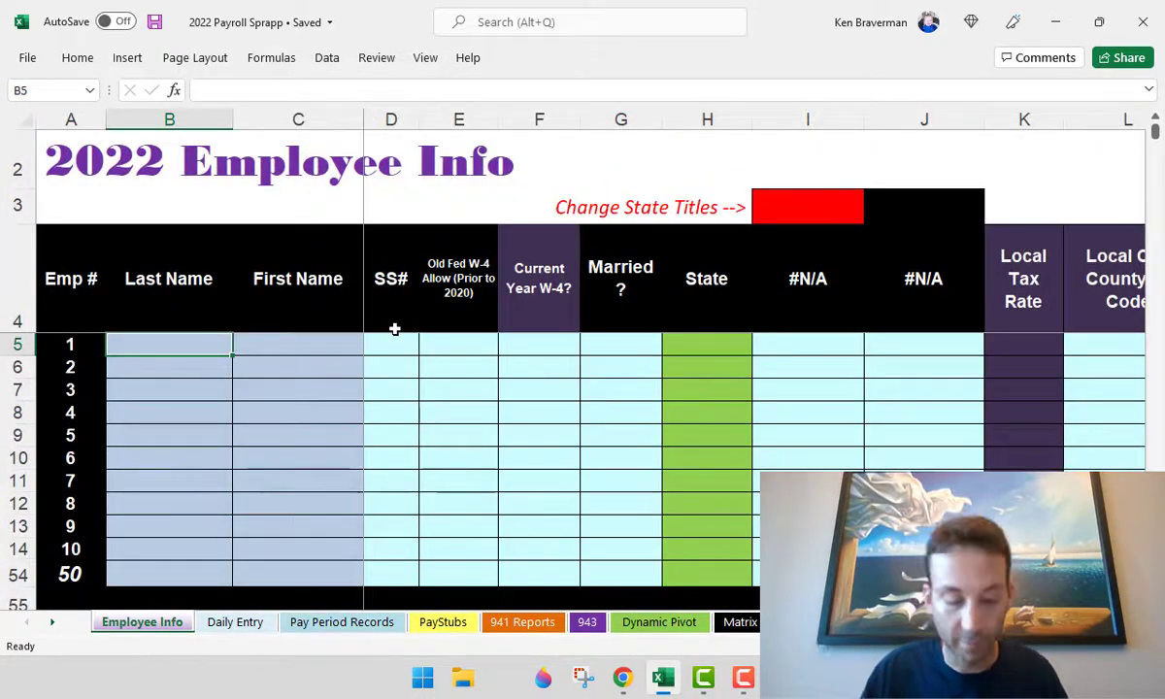
type("bRAVE")
key("BackSpace")
key("BackSpace")
key("BackSpace")
key("BackSpace")
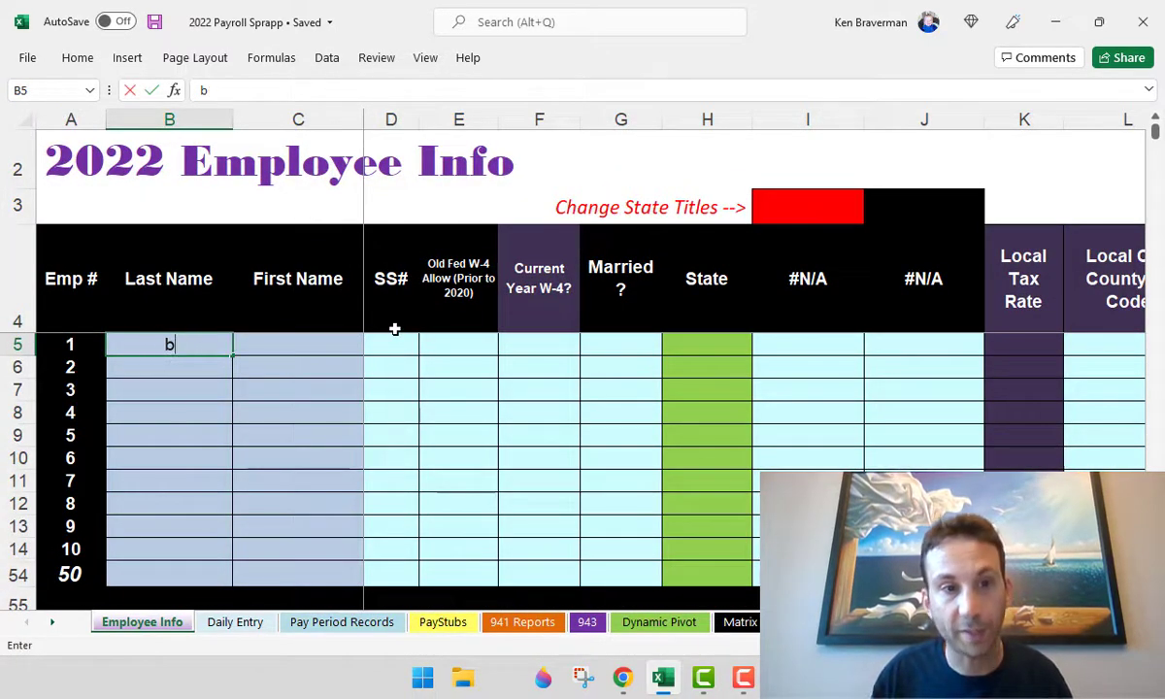
key("BackSpace")
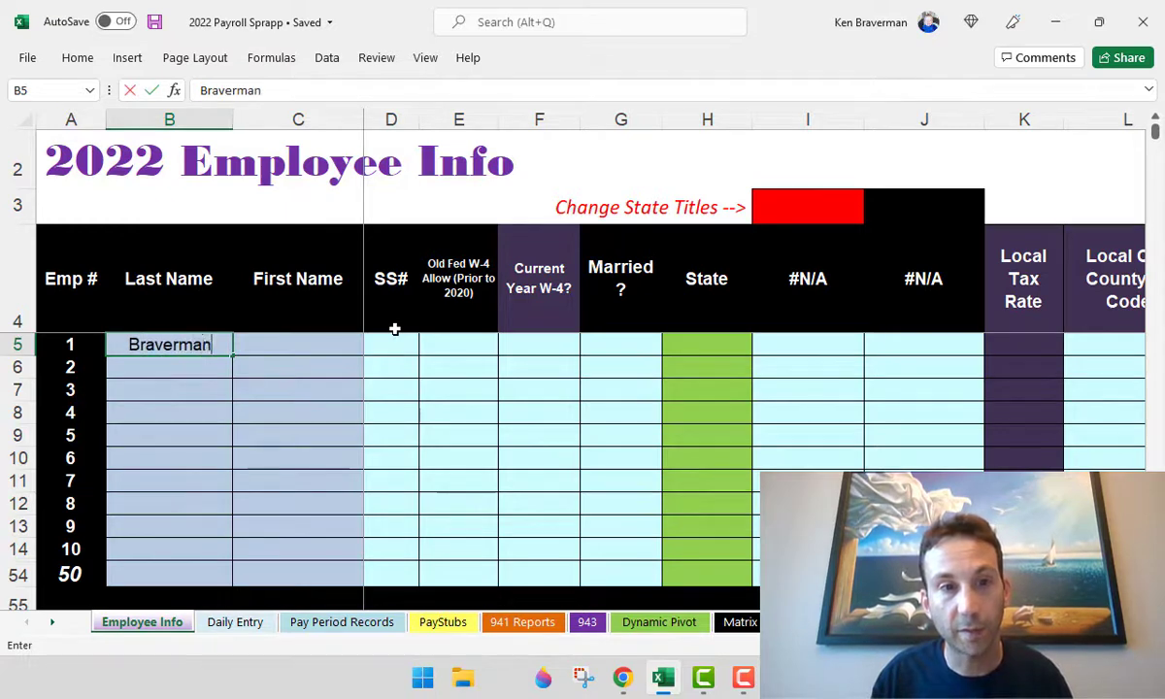
key("ctrl+Return")
key("Tab")
key("Tab")
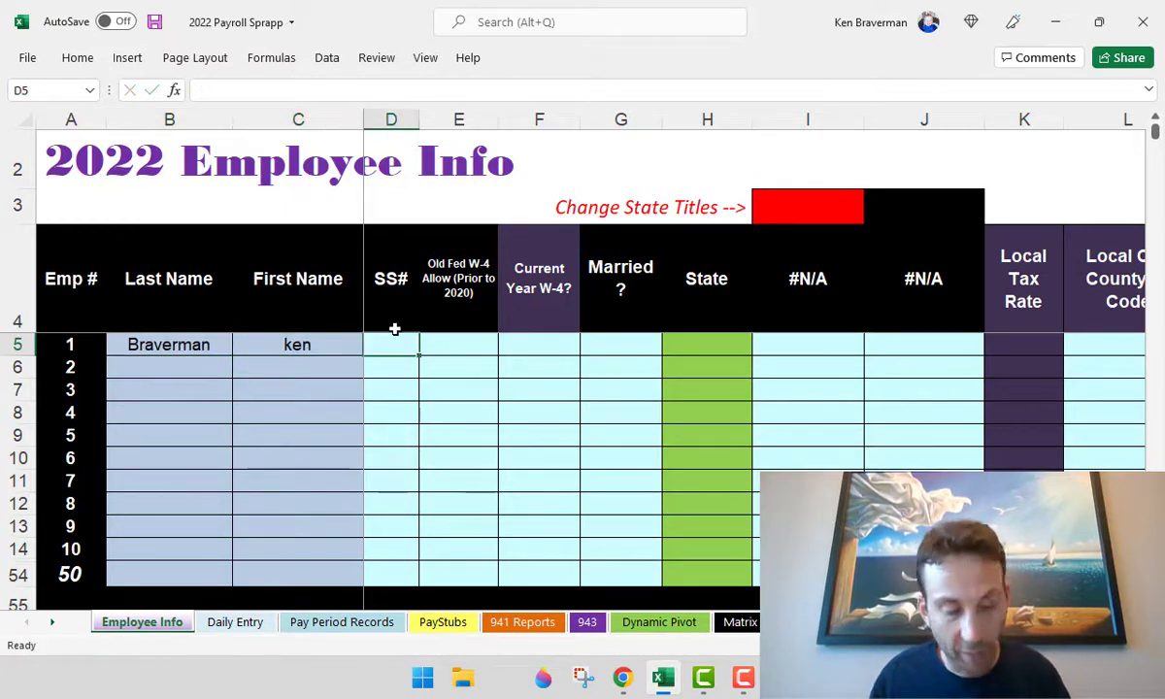
type("xxxx")
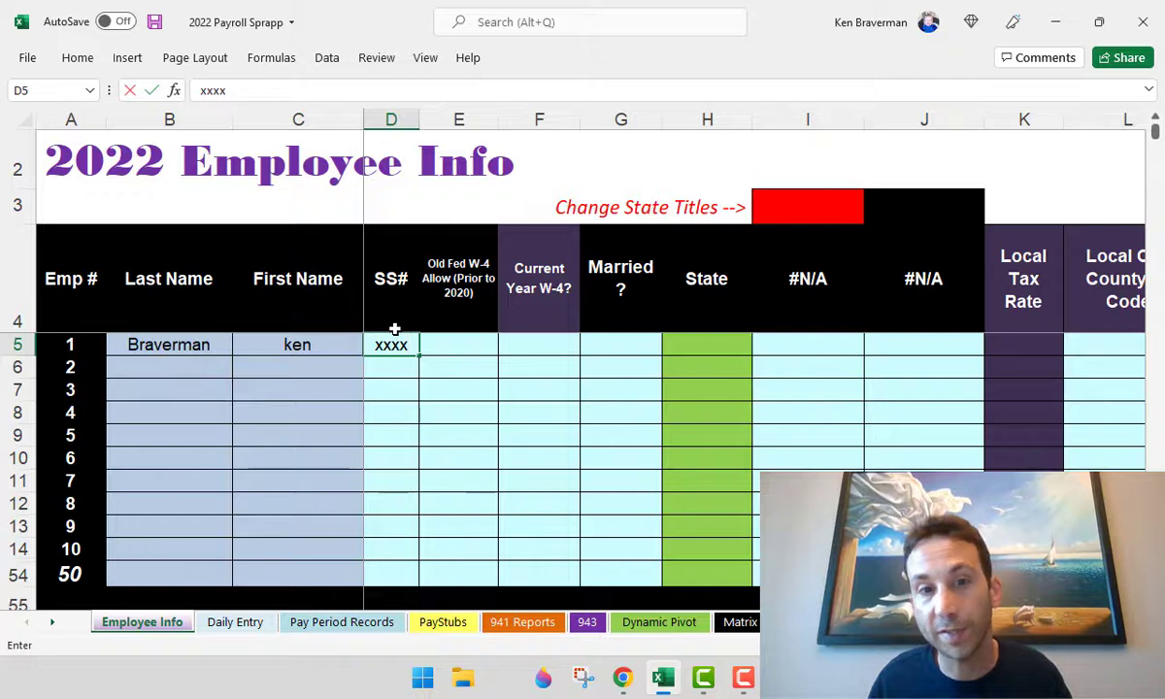
key("Tab")
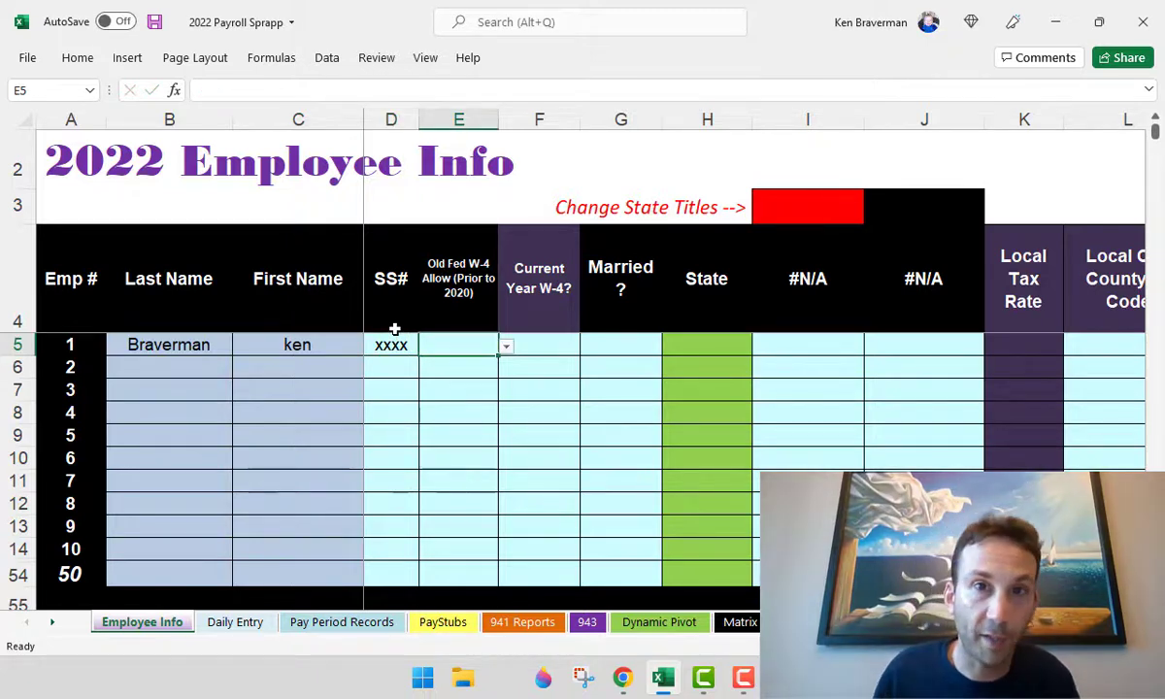
key("shift+Tab")
key("Tab")
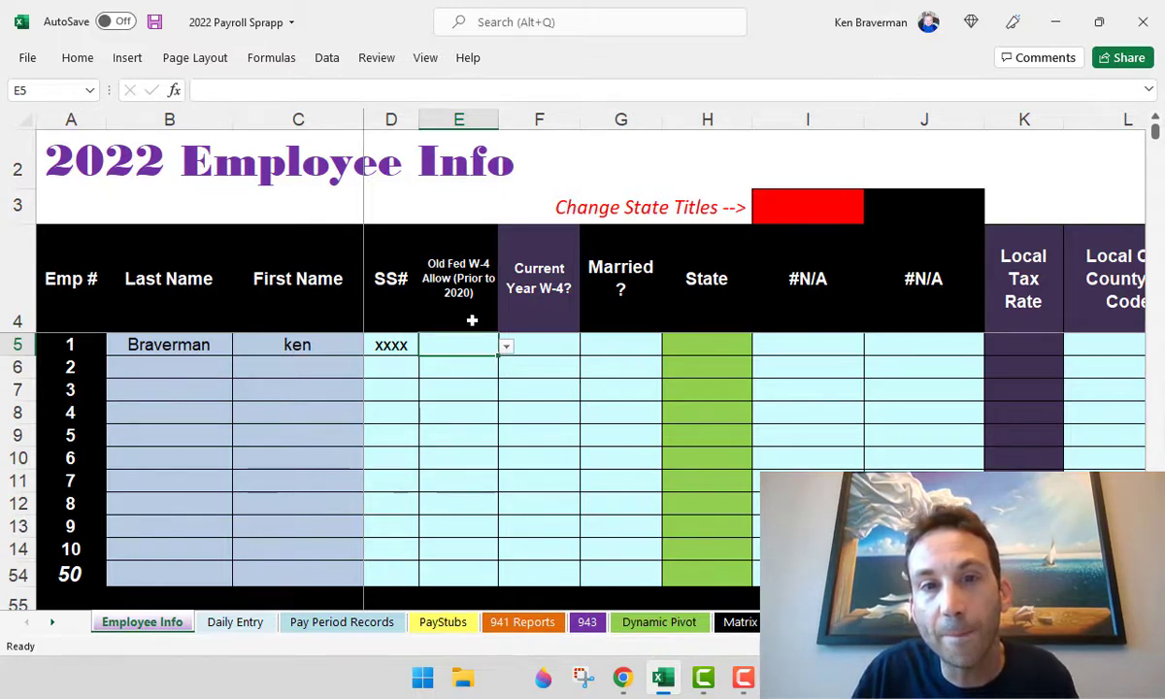
- Set employee 1's Current Year W-4? answer to Yes
left_click_drag(471, 320, 473, 390)
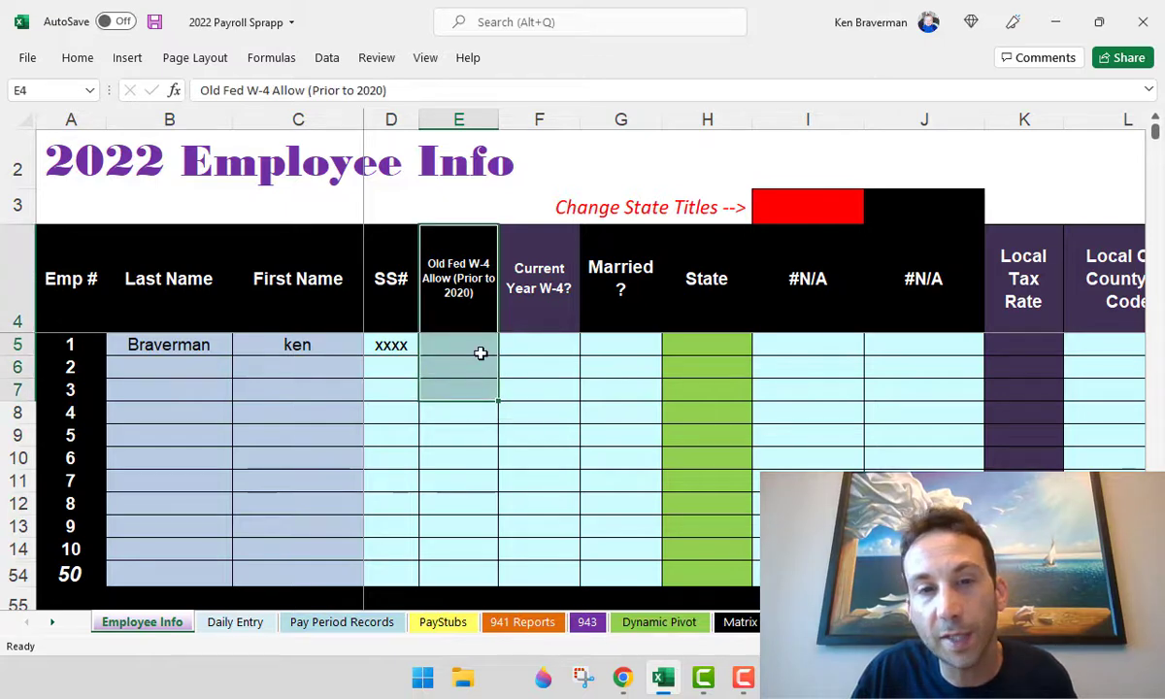
left_click(527, 303)
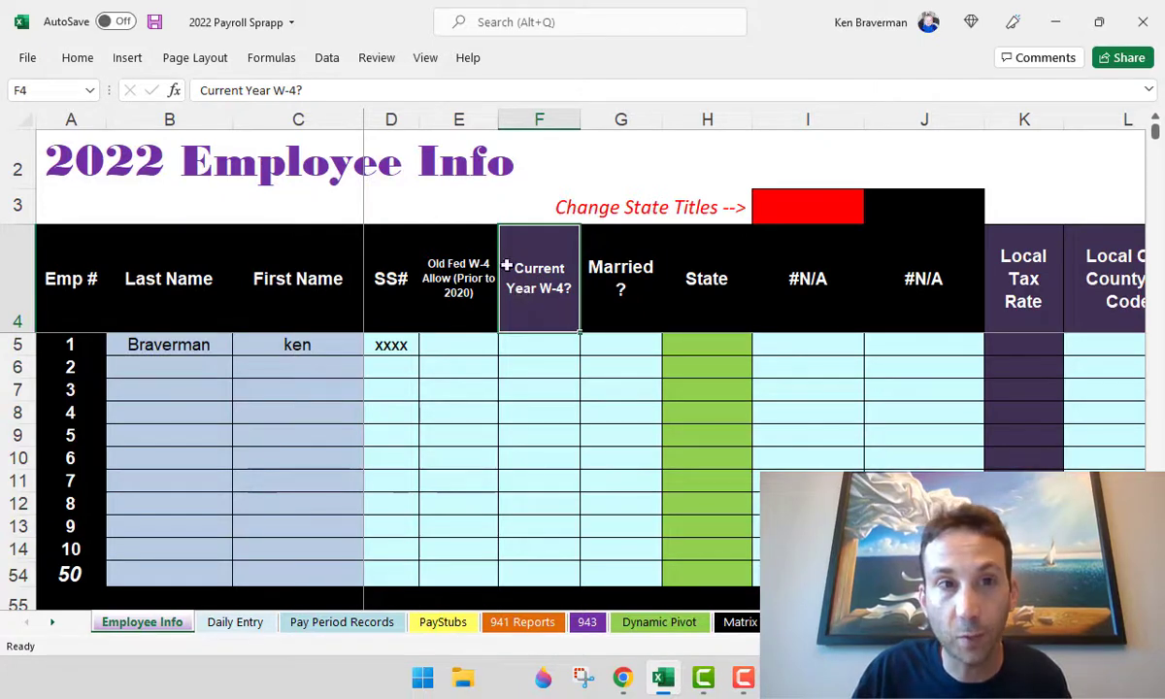
left_click(467, 297)
left_click(468, 340)
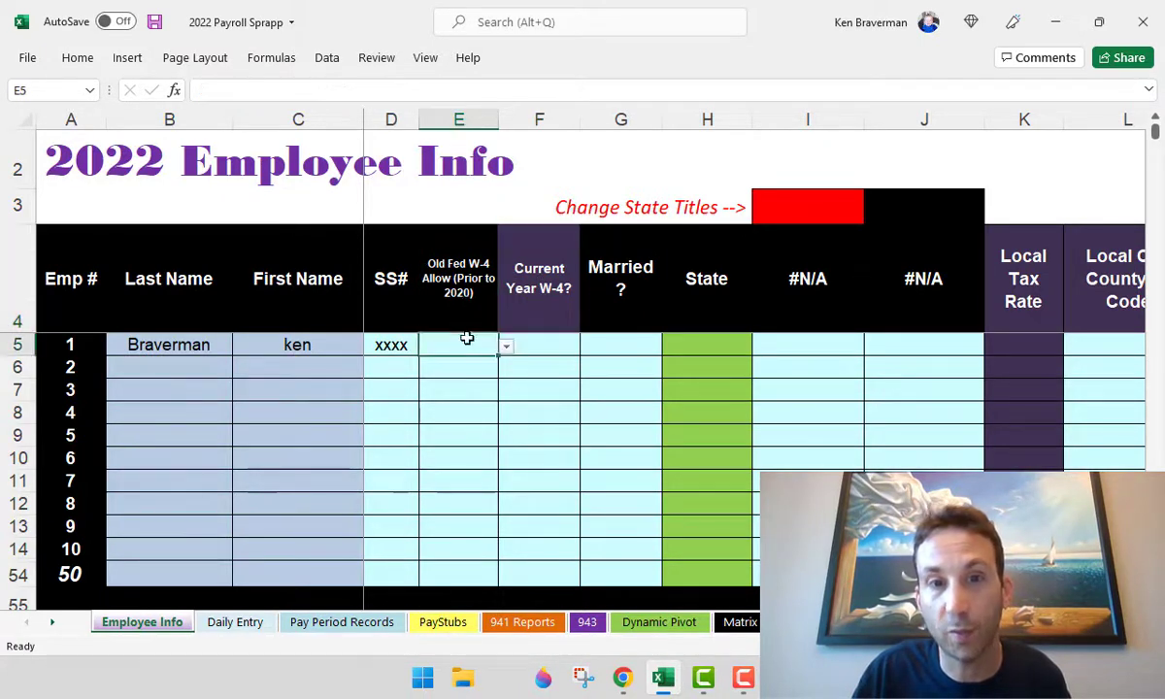
left_click(529, 307)
left_click(544, 347)
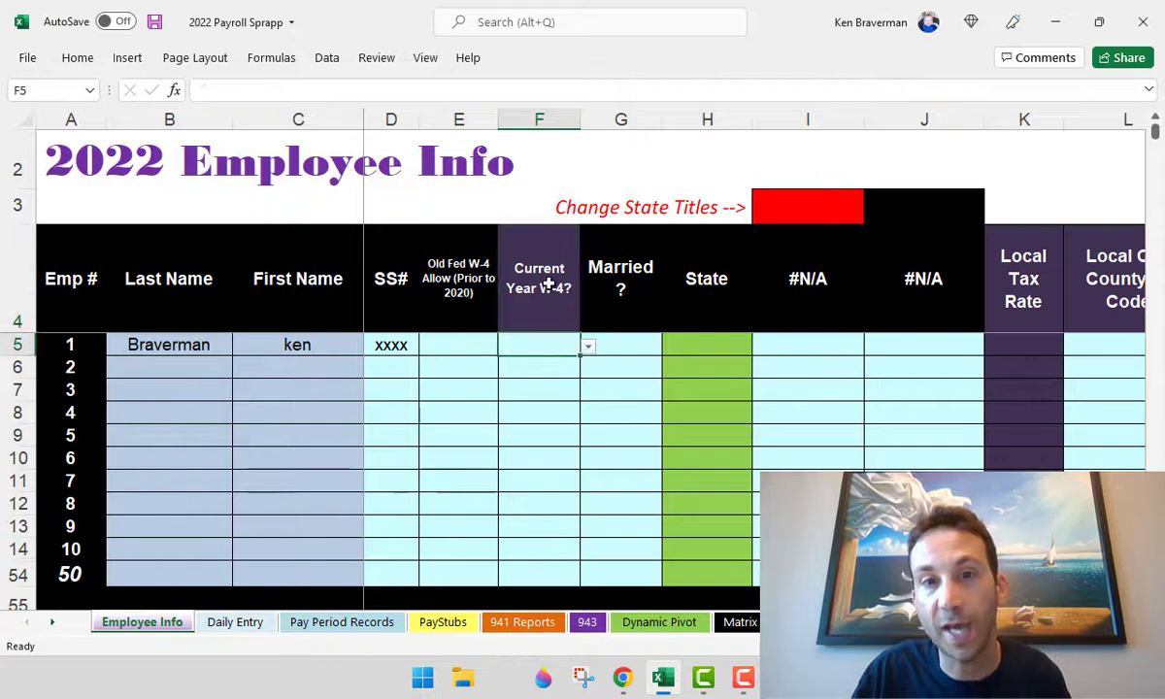
left_click(533, 121)
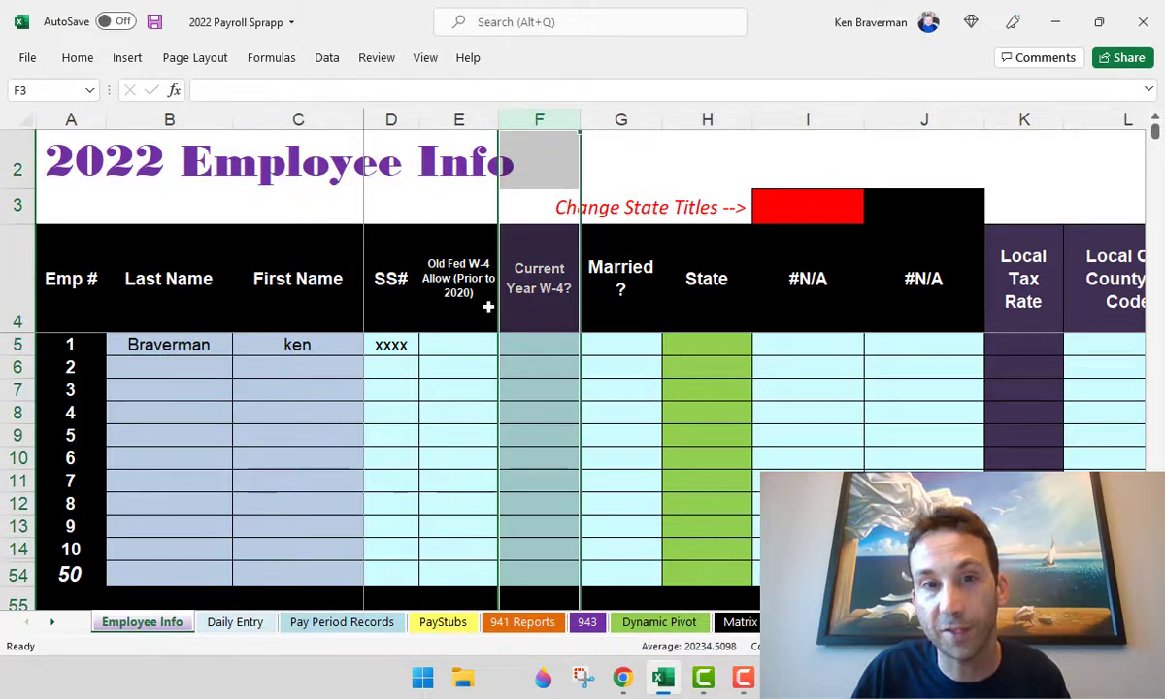
left_click(458, 288)
left_click(524, 346)
left_click(587, 348)
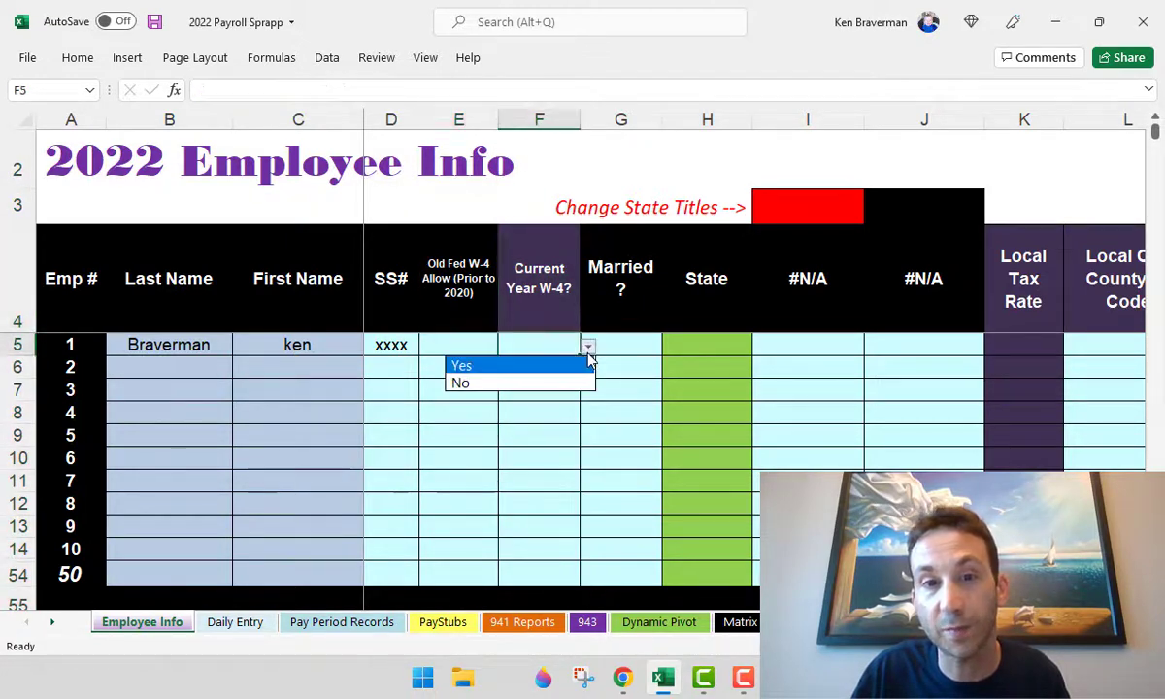
key("Escape")
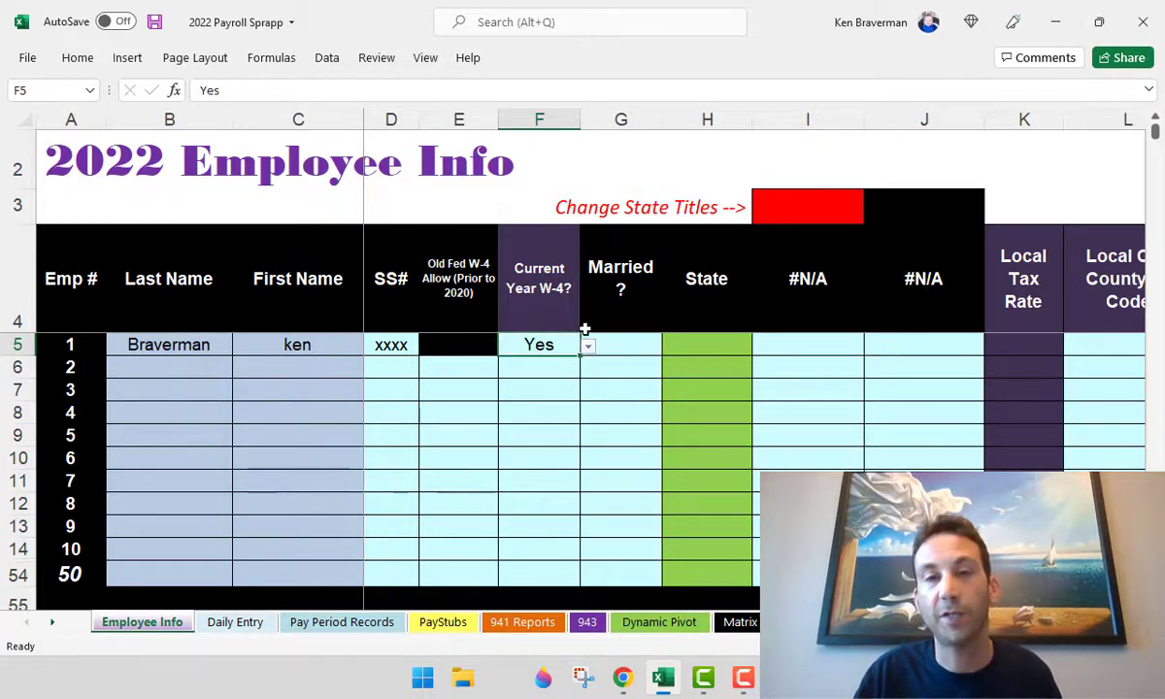
scroll(598, 325, "down", 2)
- Try Married Filing Jointly as employee 1's filing status, then restore Single or Married Filing Separately
scroll(601, 325, "down", 3)
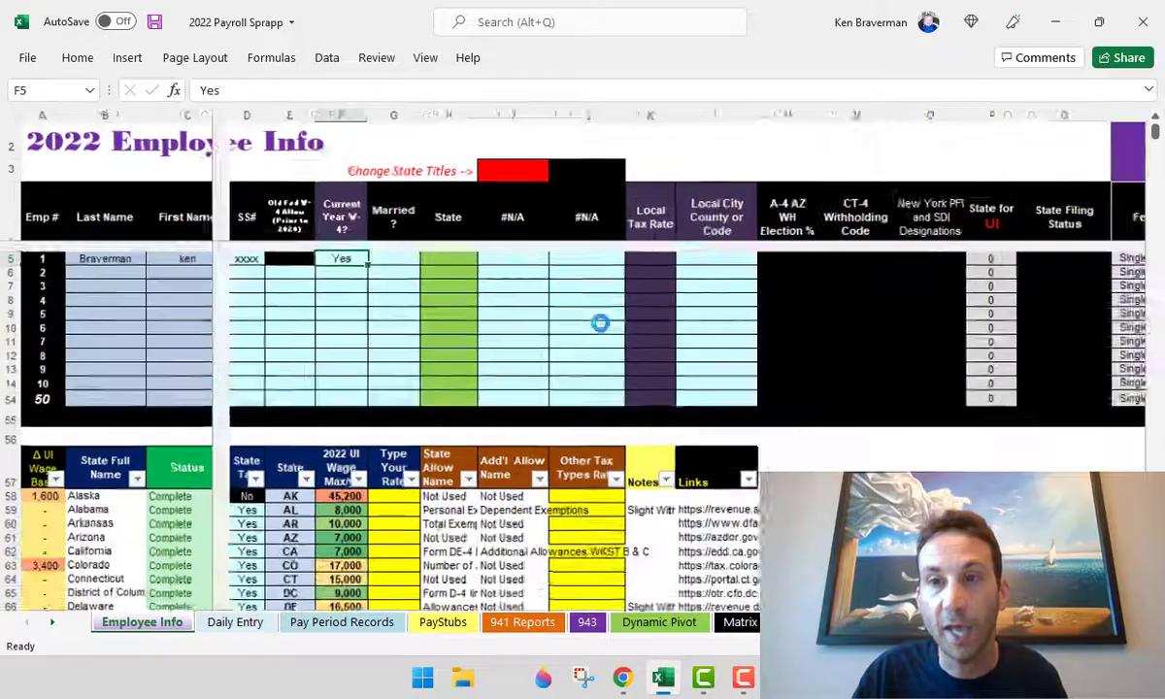
left_click_drag(903, 114, 963, 113)
scroll(827, 339, "up", 4)
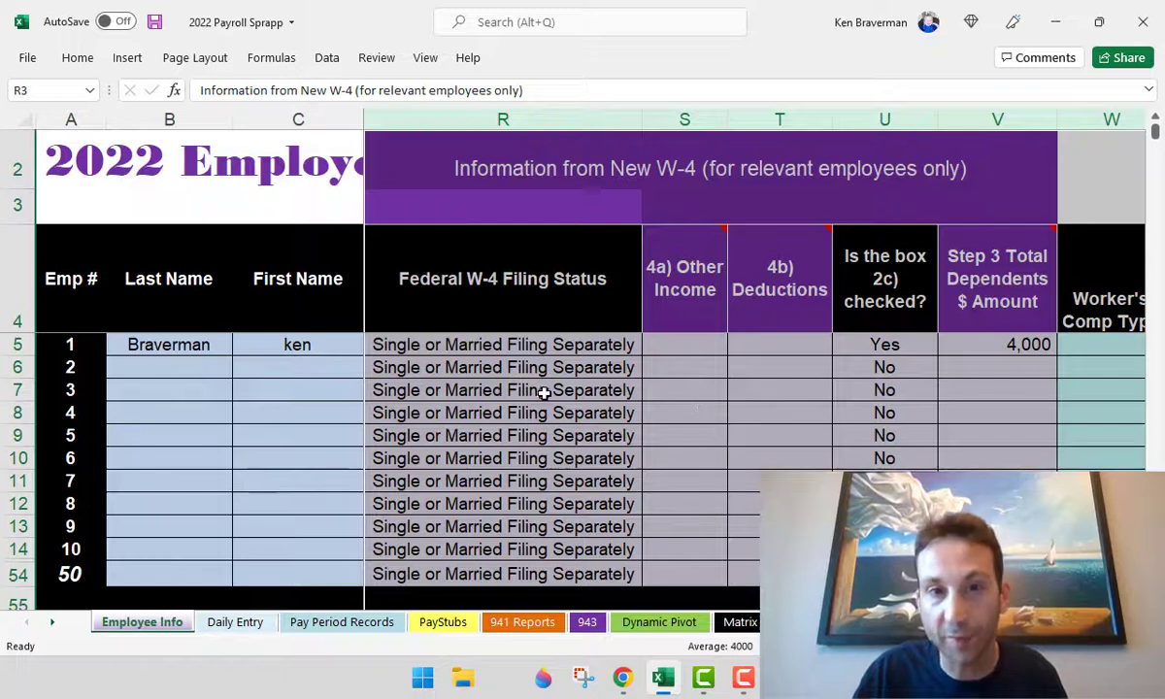
left_click(509, 367)
left_click(485, 342)
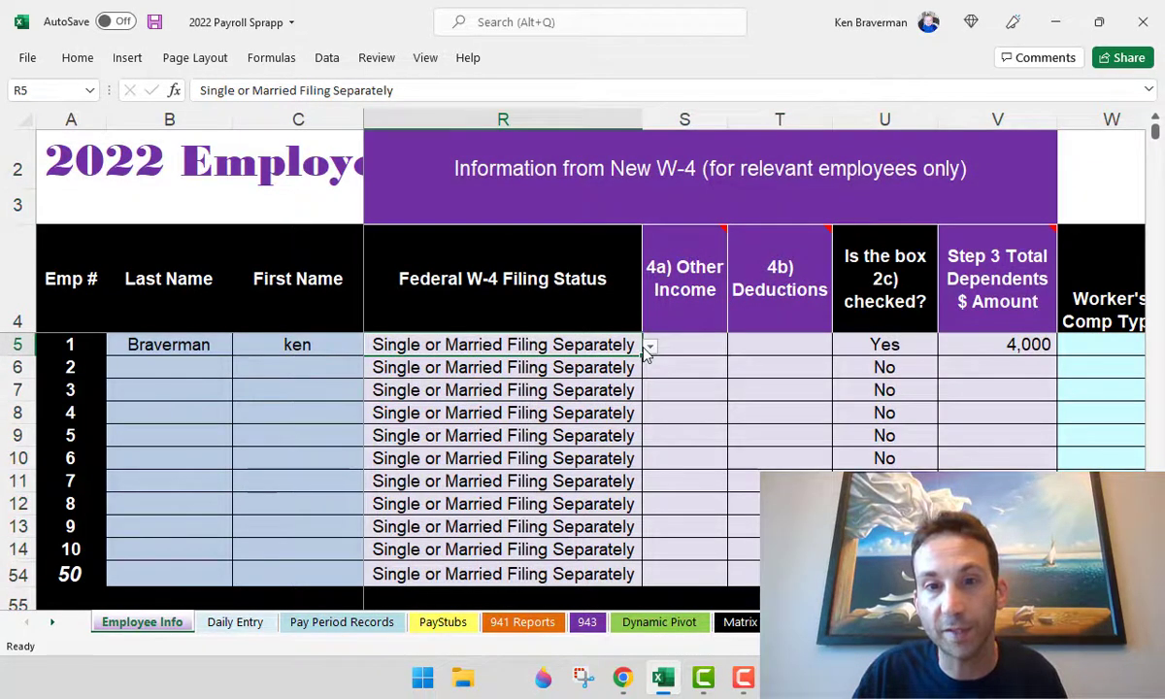
left_click(648, 346)
left_click(598, 399)
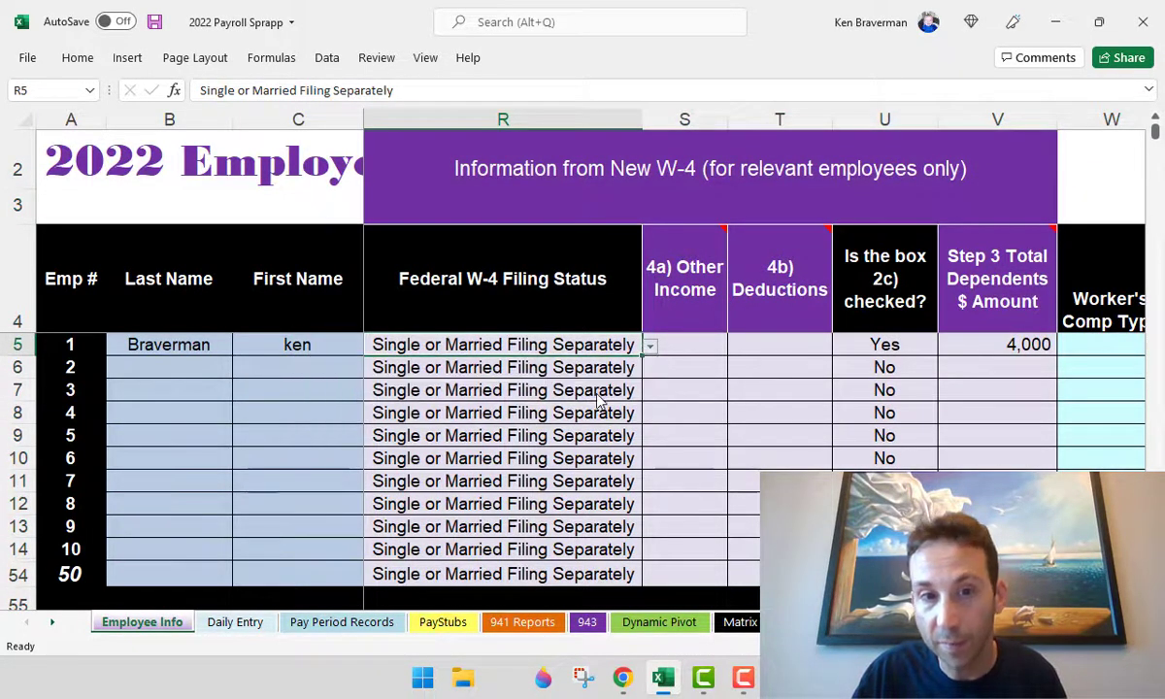
left_click(648, 347)
left_click(617, 383)
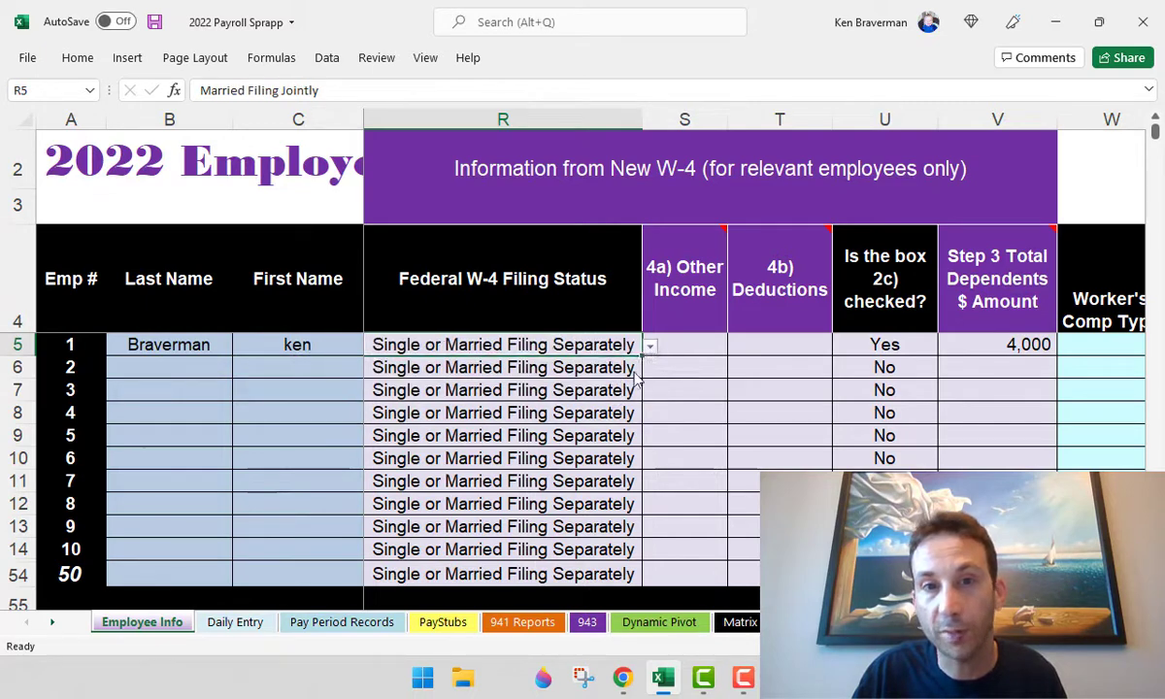
left_click(721, 347)
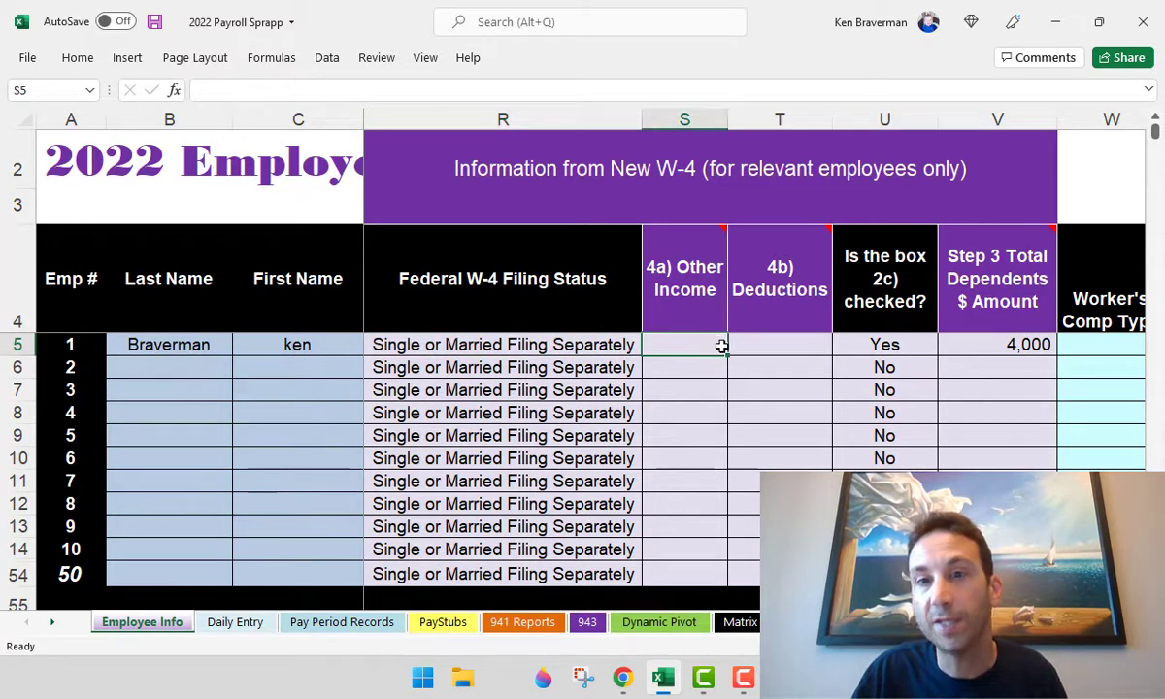
left_click(777, 351)
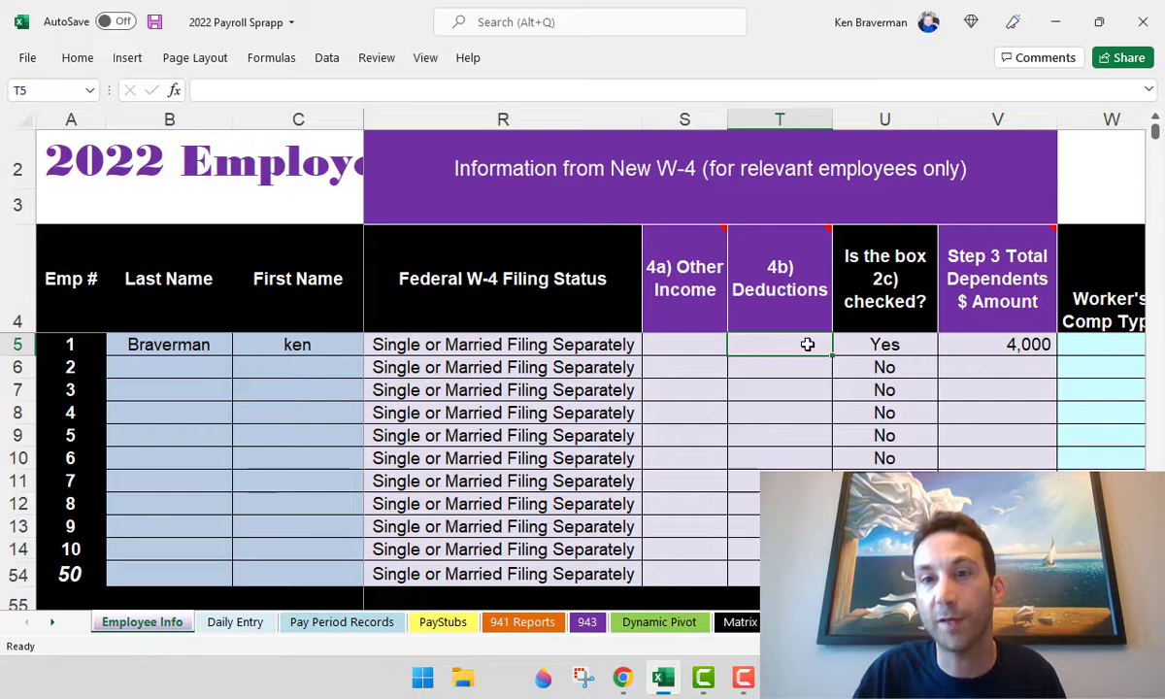
- Replace the 4,000 dependents amount with 2,000 and set box 2c to No
left_click(996, 345)
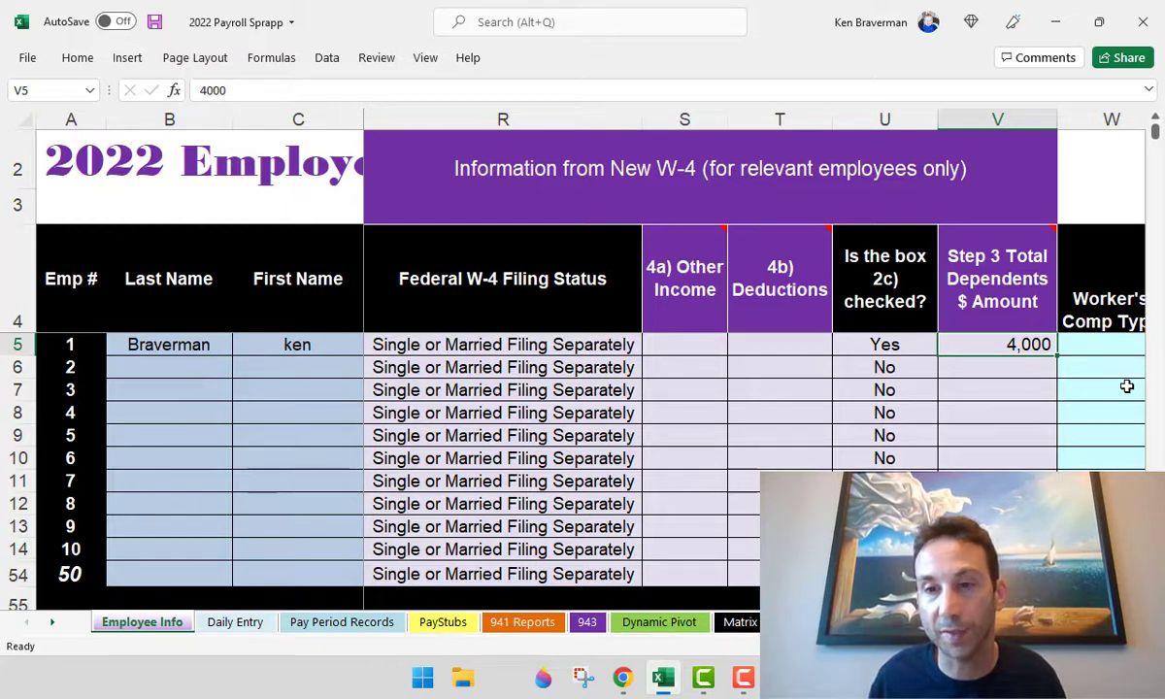
type("12000")
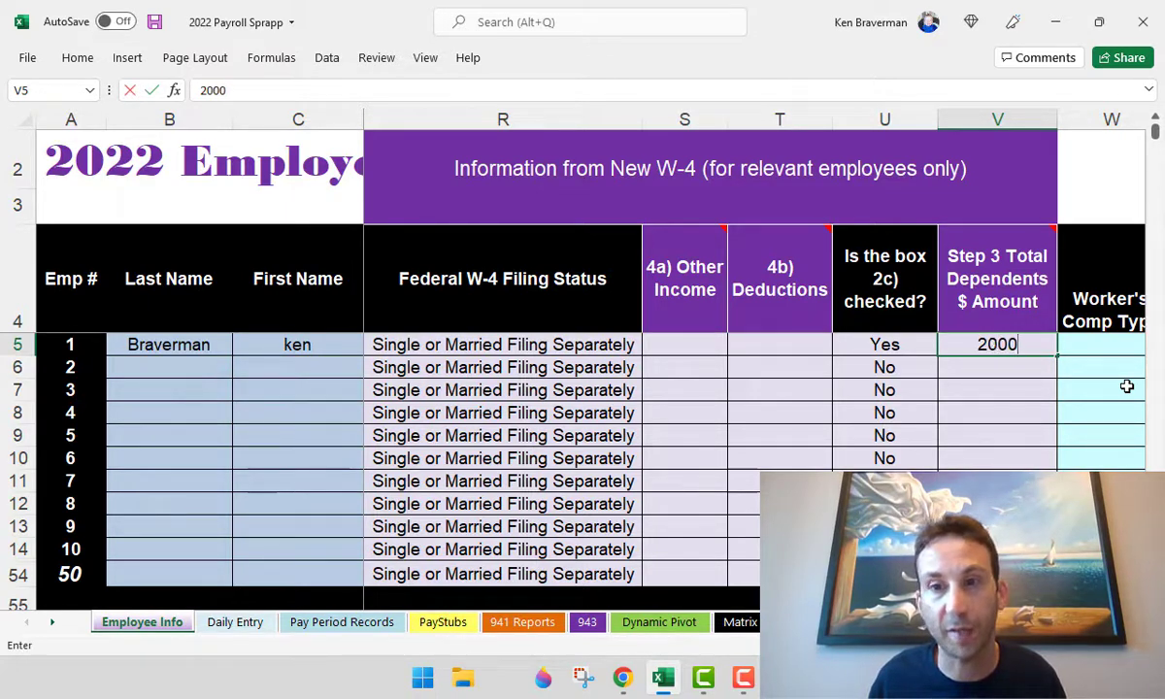
key("ctrl+Return")
key("Left")
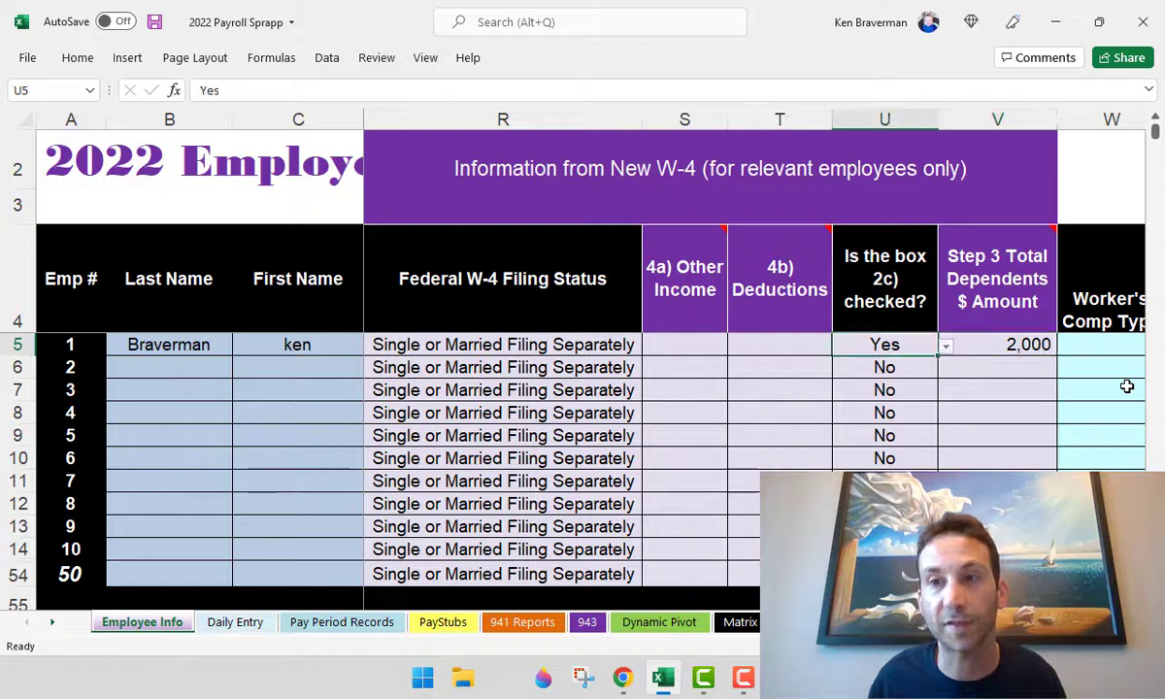
key("Left")
key("Right")
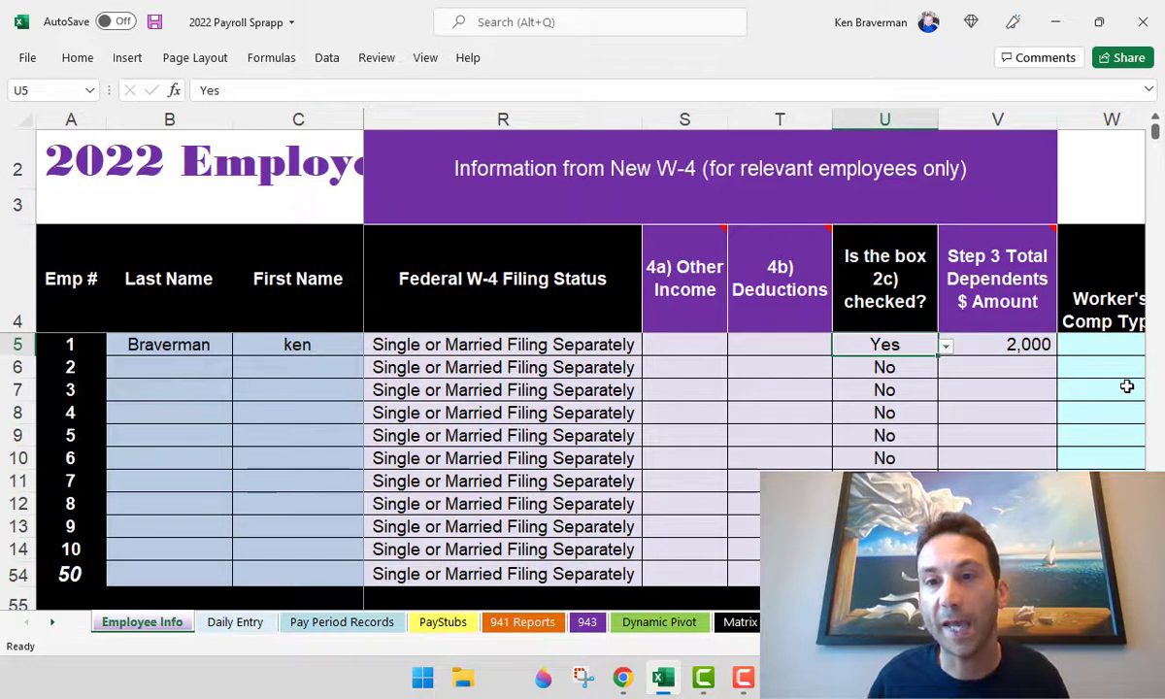
left_click(945, 347)
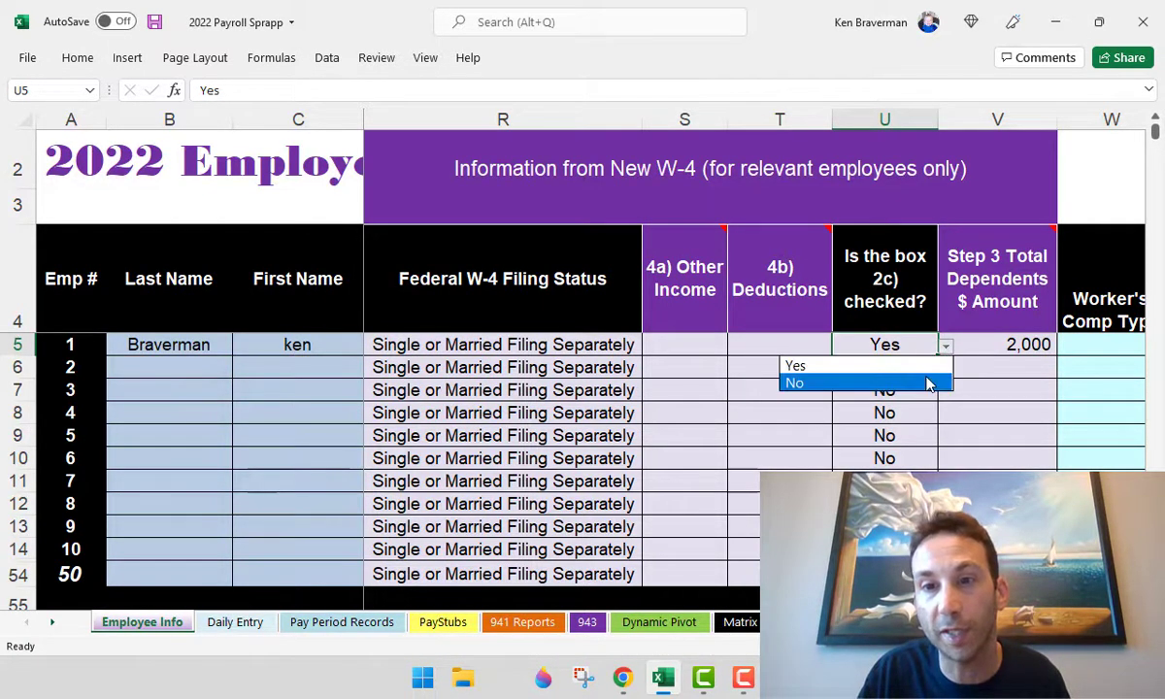
left_click(927, 385)
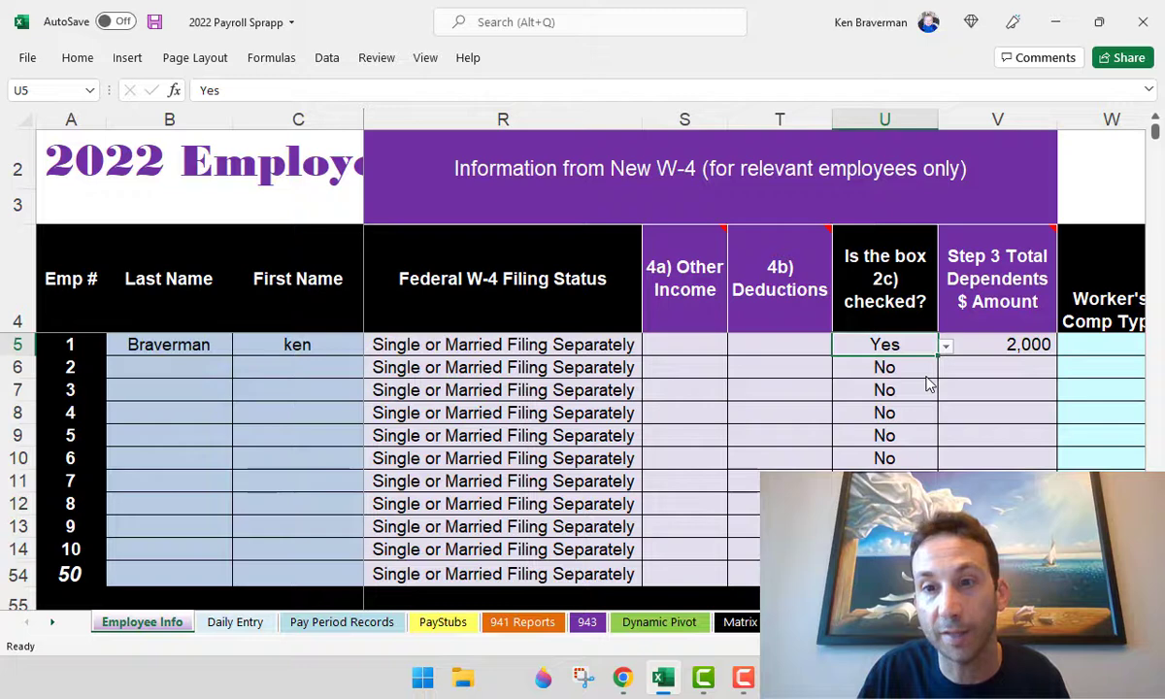
left_click(885, 312)
left_click(901, 344)
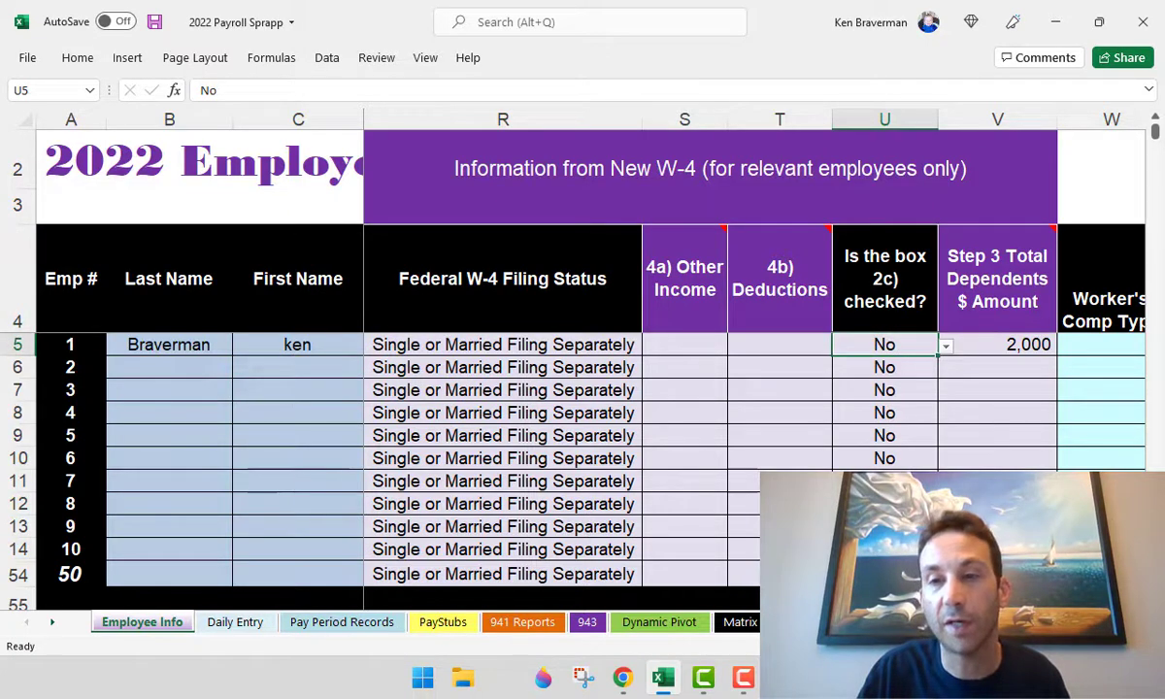
left_click_drag(885, 311, 887, 374)
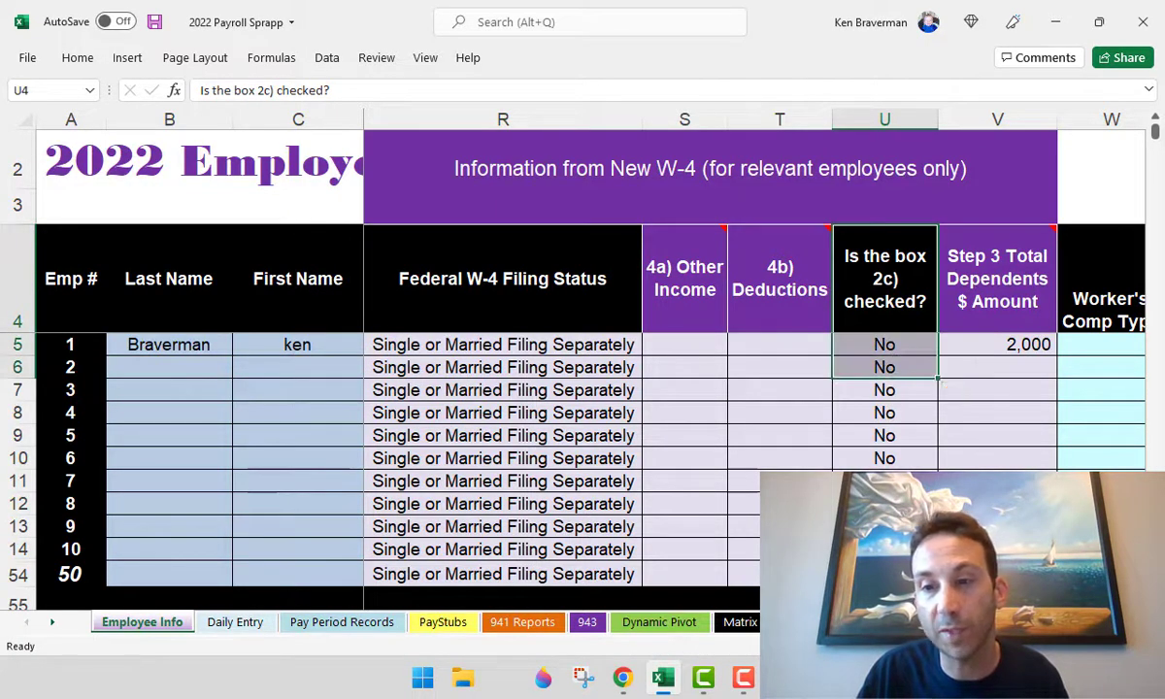
scroll(753, 350, "left", 10)
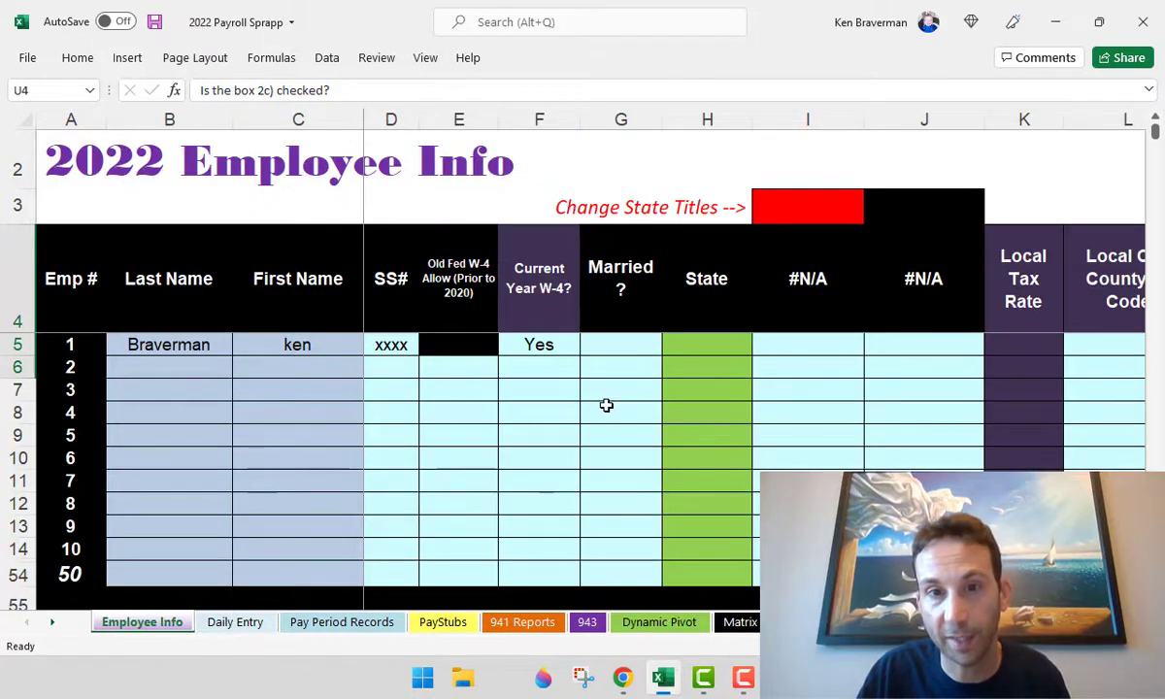
- Set employee 1's Married? to No and State to VA
scroll(603, 403, "down", 2)
left_click(551, 323)
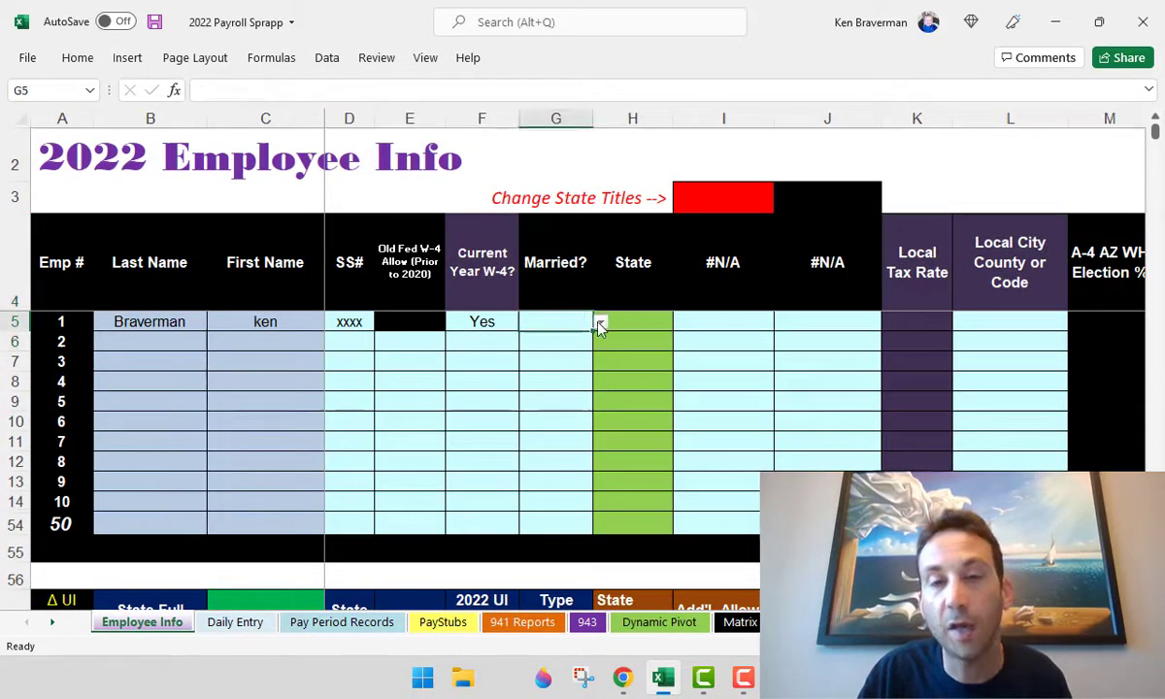
left_click(601, 321)
left_click(581, 358)
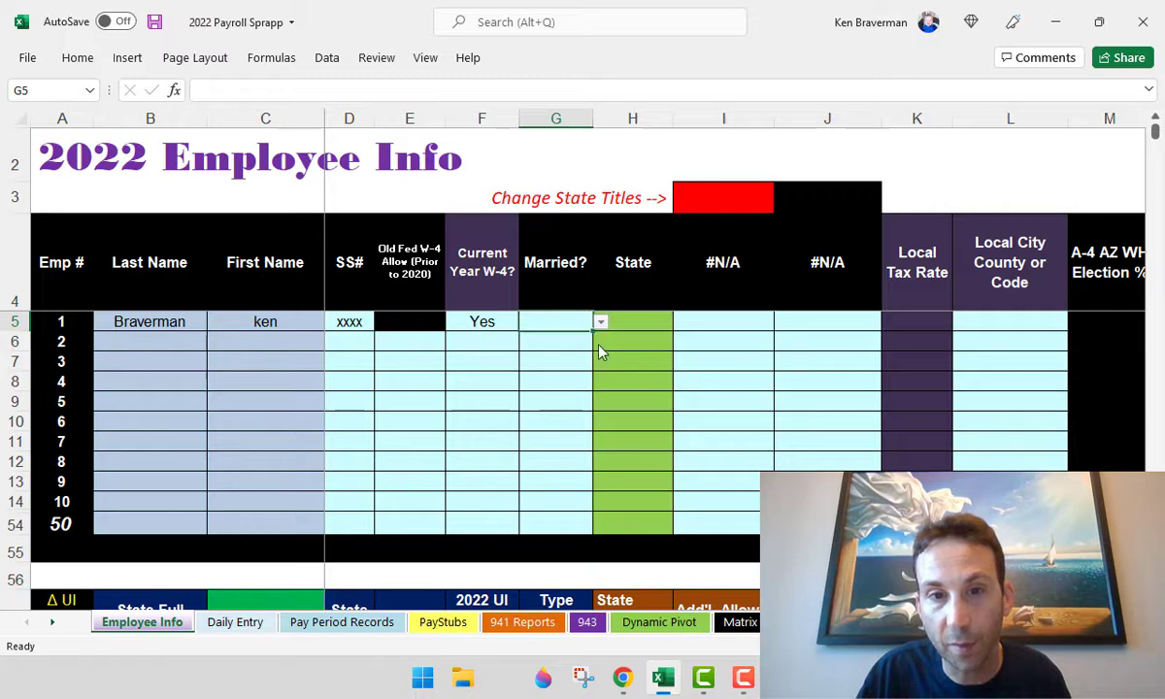
left_click(659, 317)
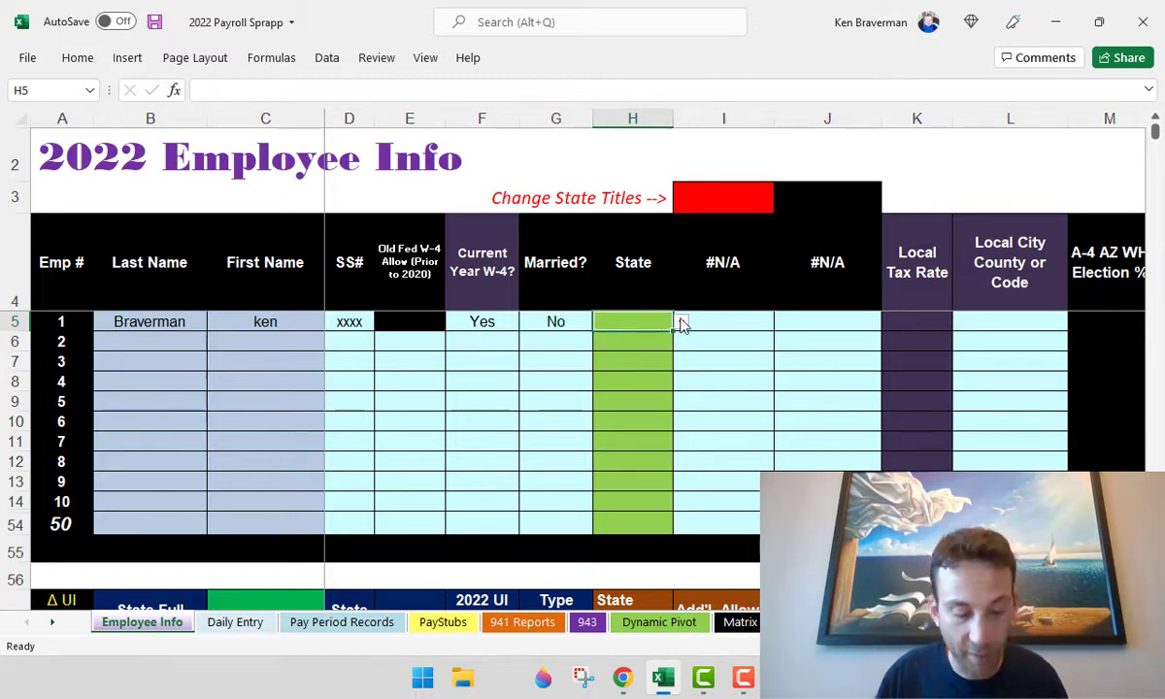
type("VA")
left_click(683, 325)
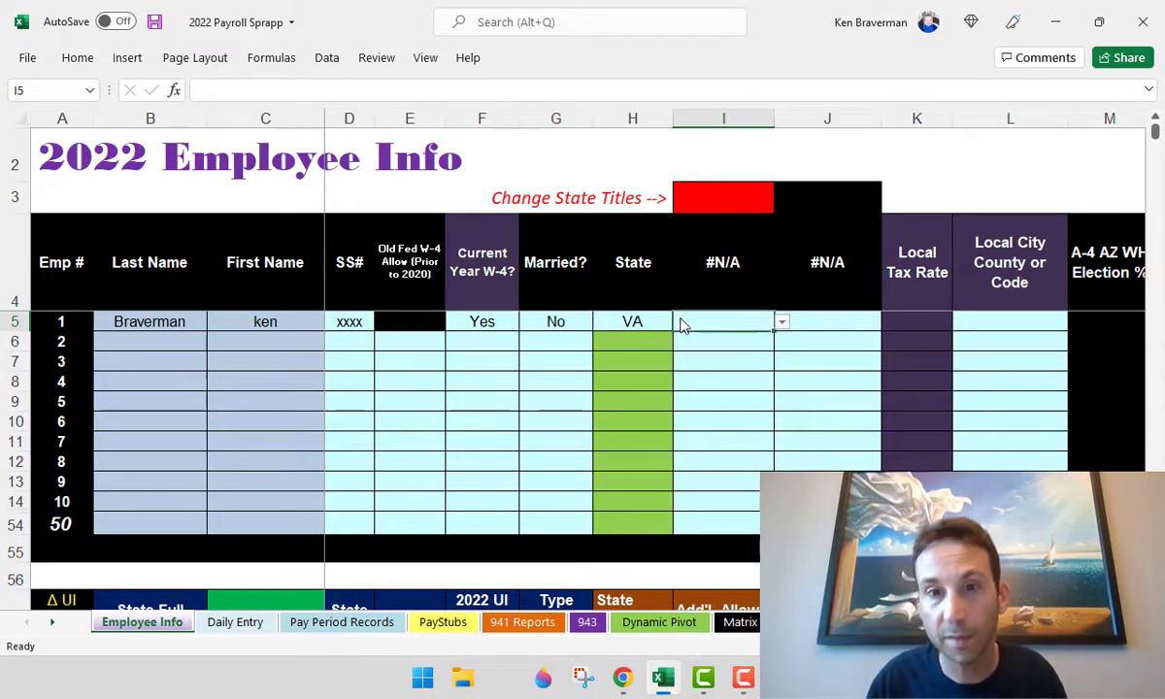
left_click(724, 195)
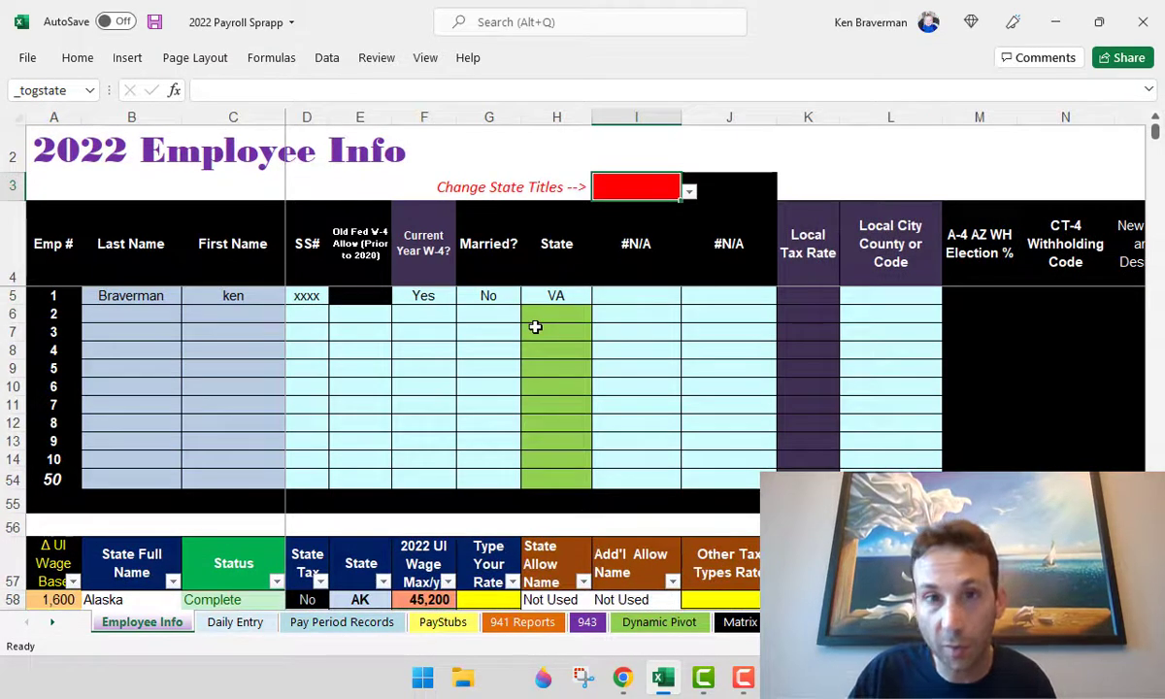
scroll(447, 390, "down", 3)
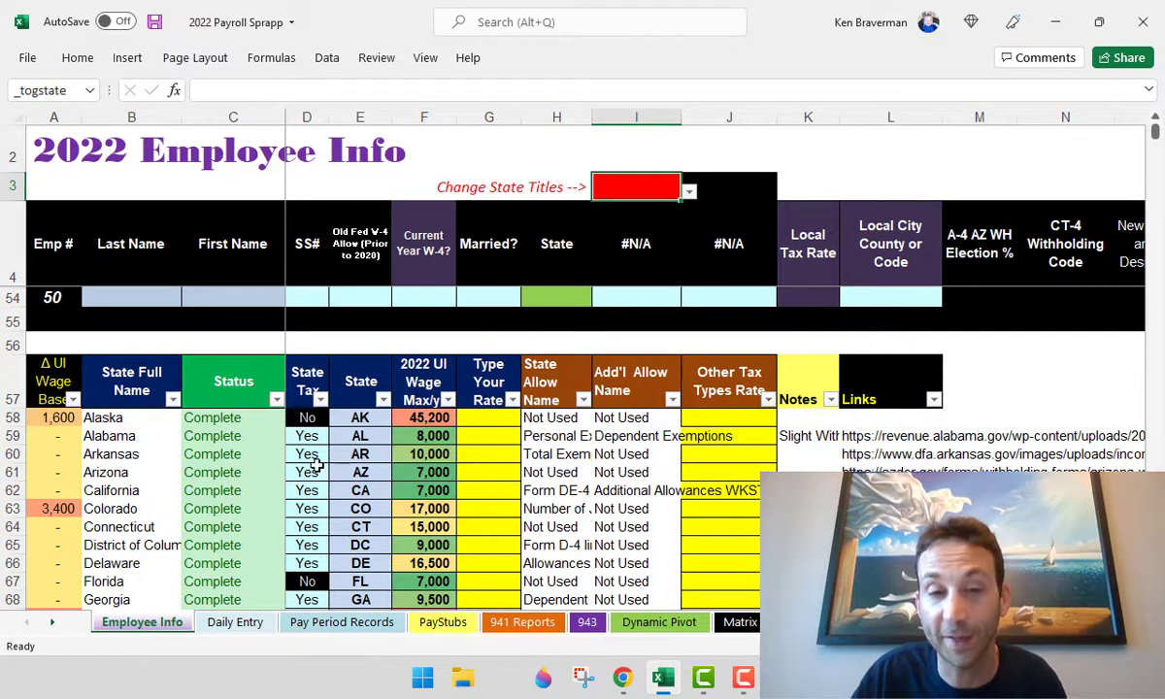
scroll(316, 466, "down", 5)
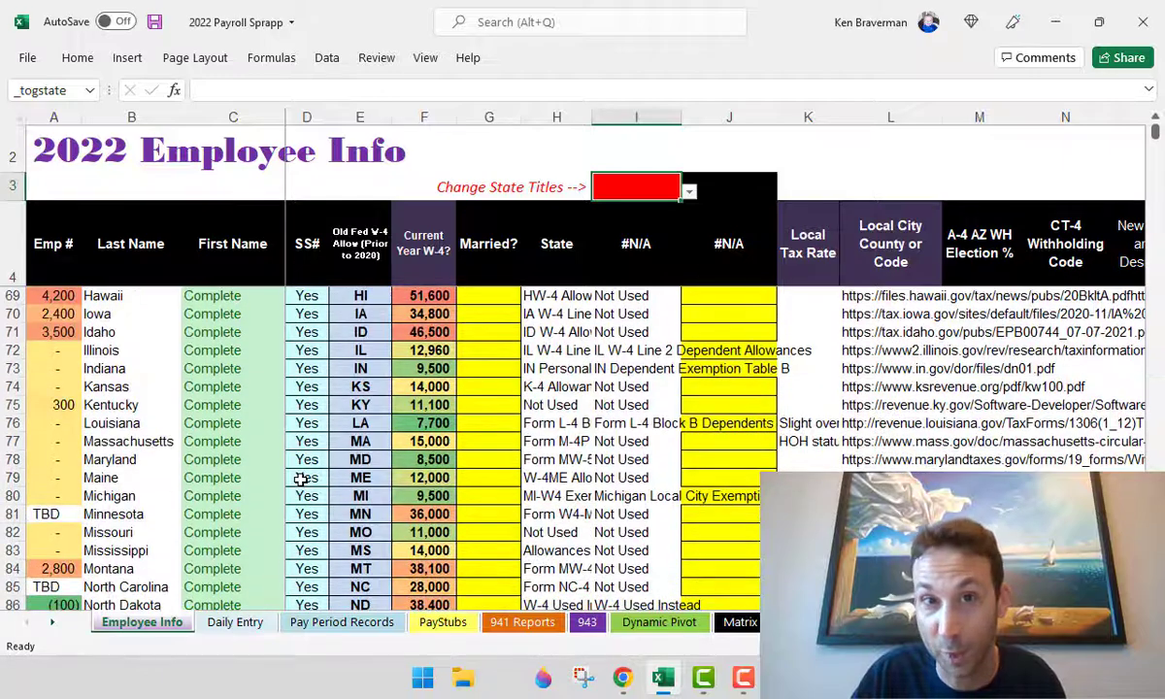
scroll(301, 479, "down", 2)
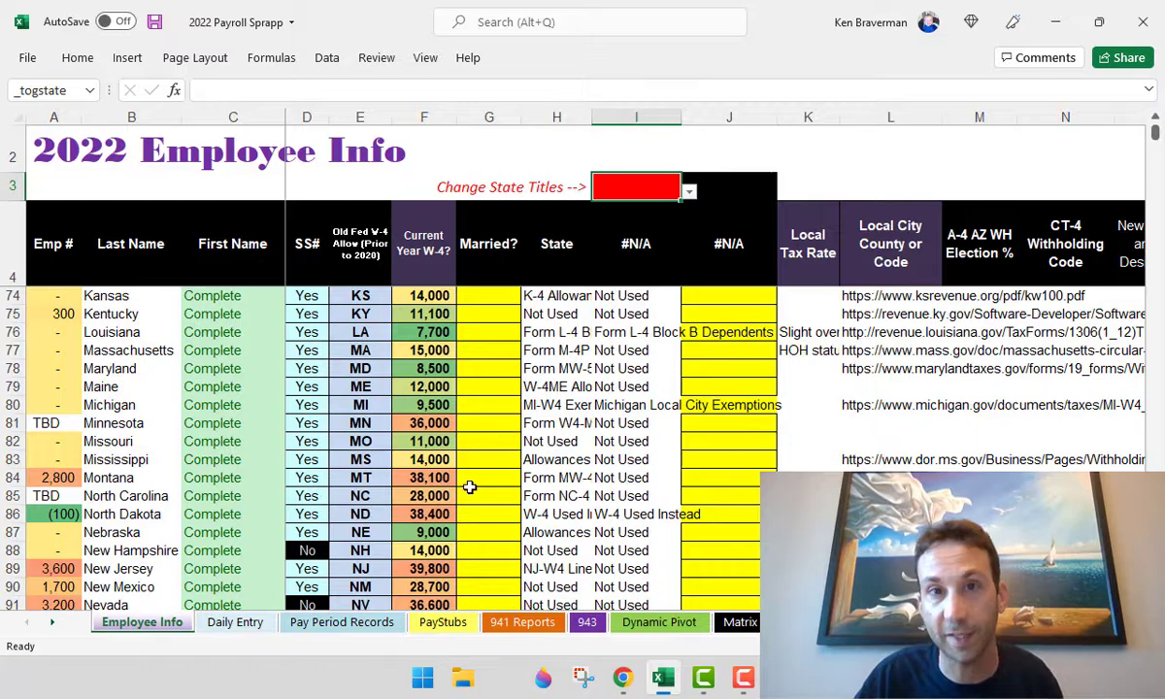
scroll(469, 485, "up", 7)
scroll(460, 501, "up", 4)
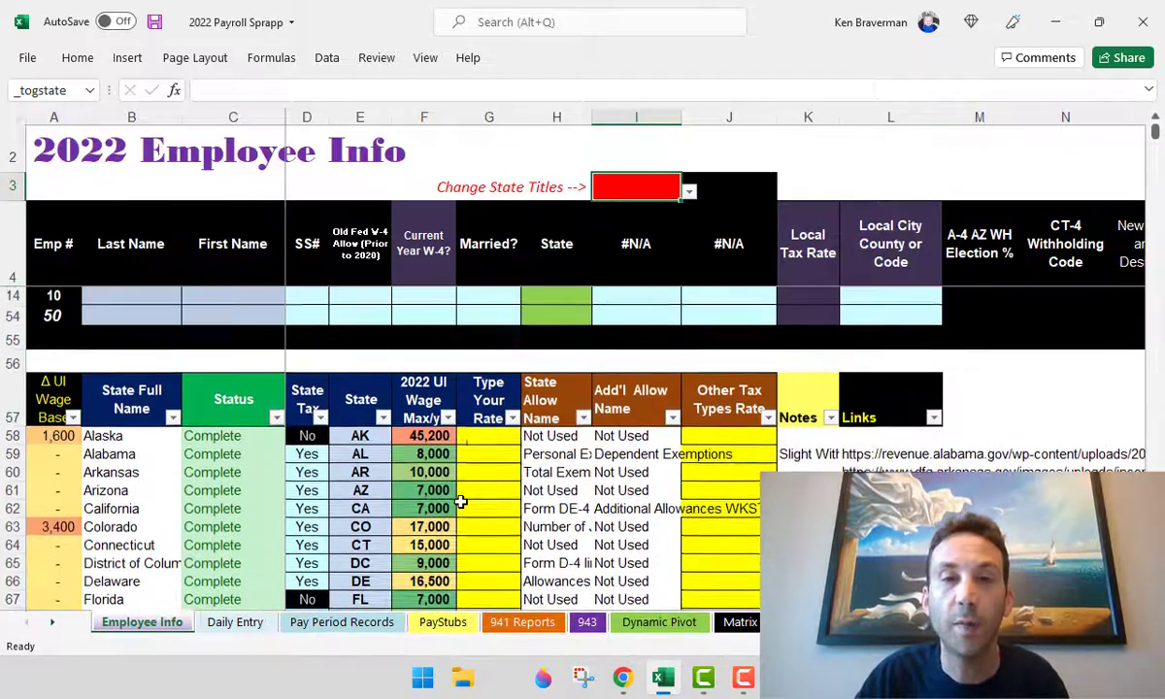
- Pick VA in Change State Titles to preview the VA form column headings
left_click(688, 192)
left_click(638, 183)
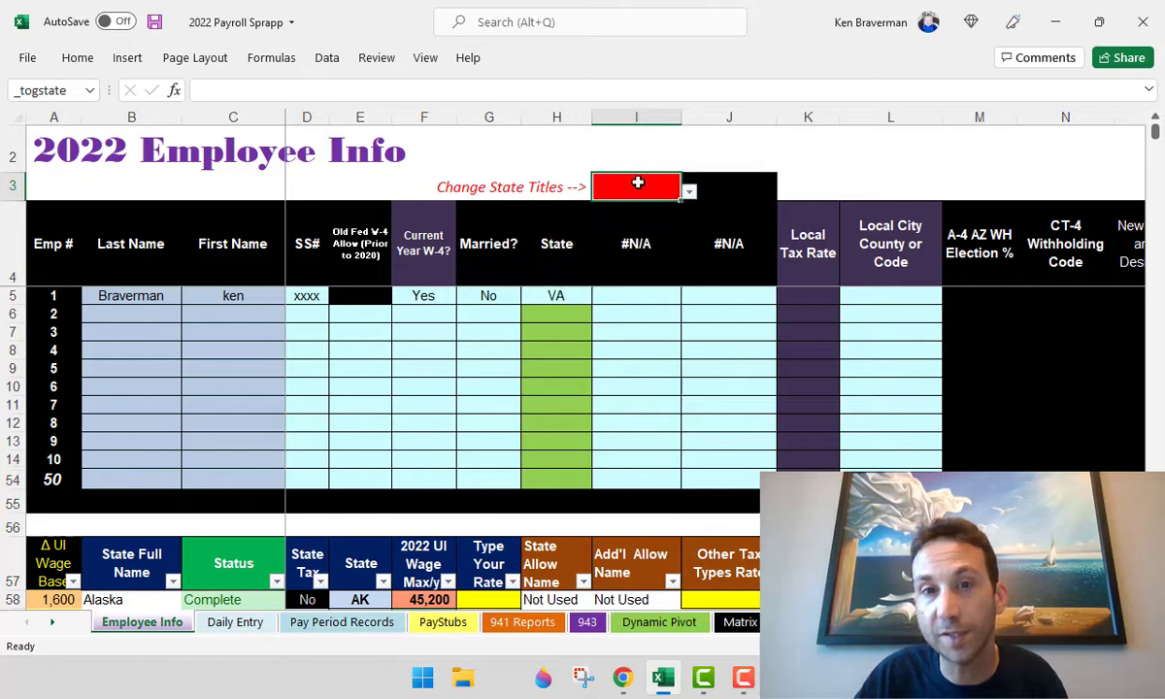
left_click(688, 192)
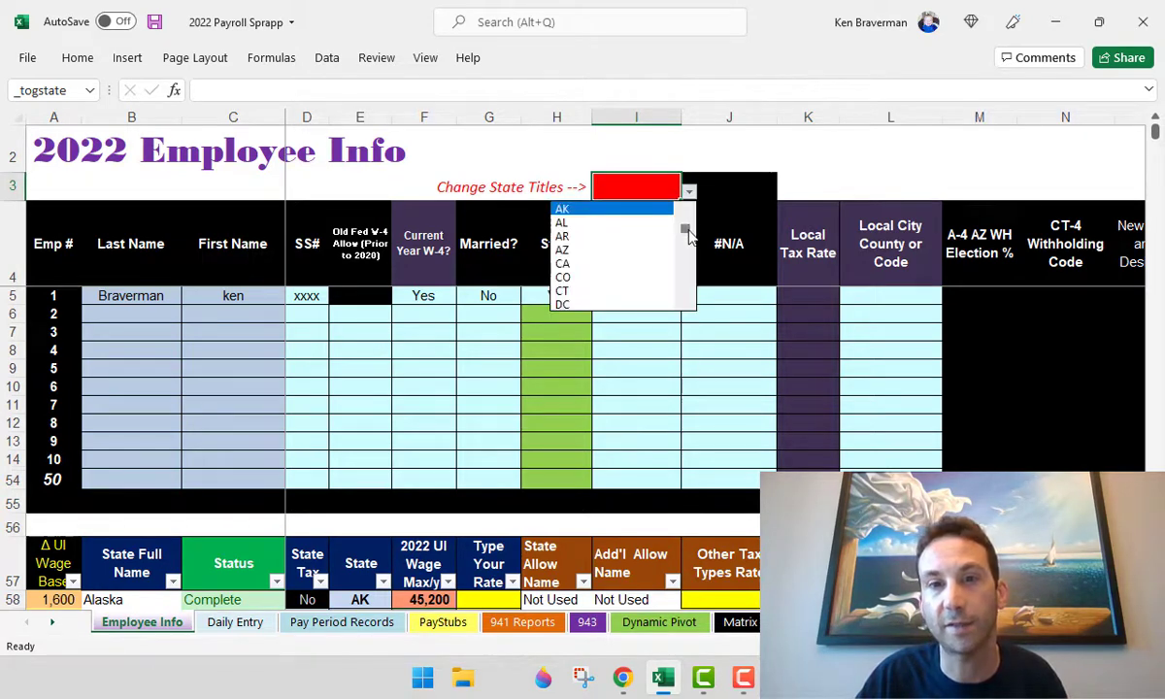
left_click_drag(689, 229, 695, 321)
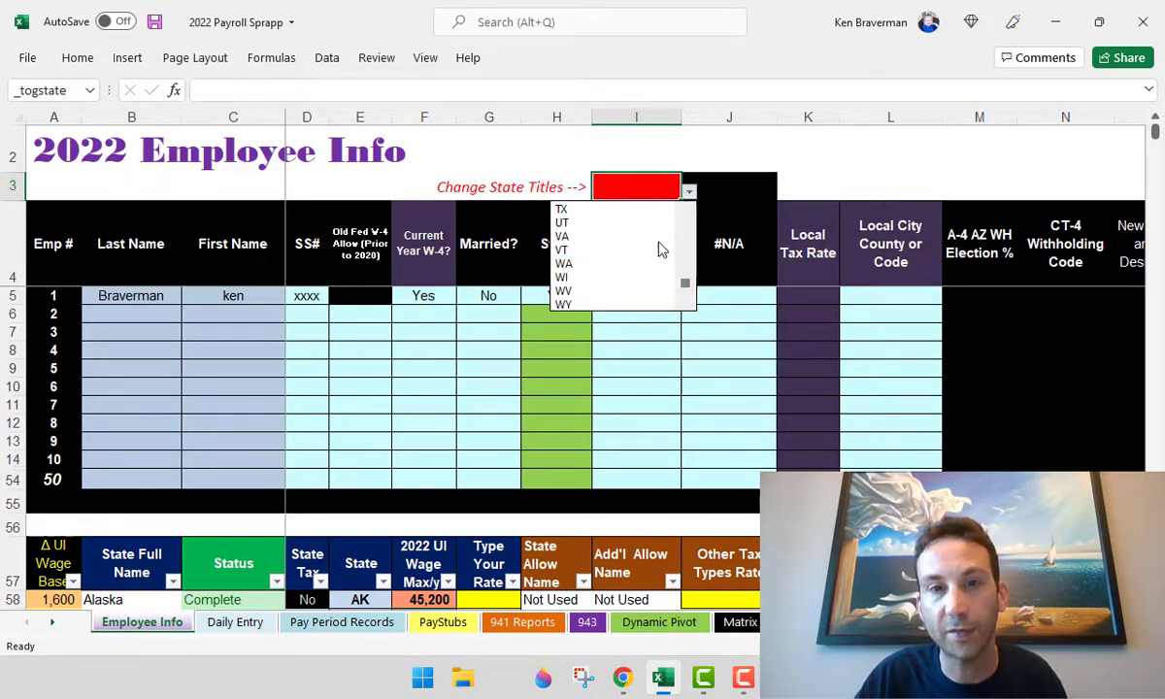
left_click(660, 237)
left_click_drag(629, 254, 717, 256)
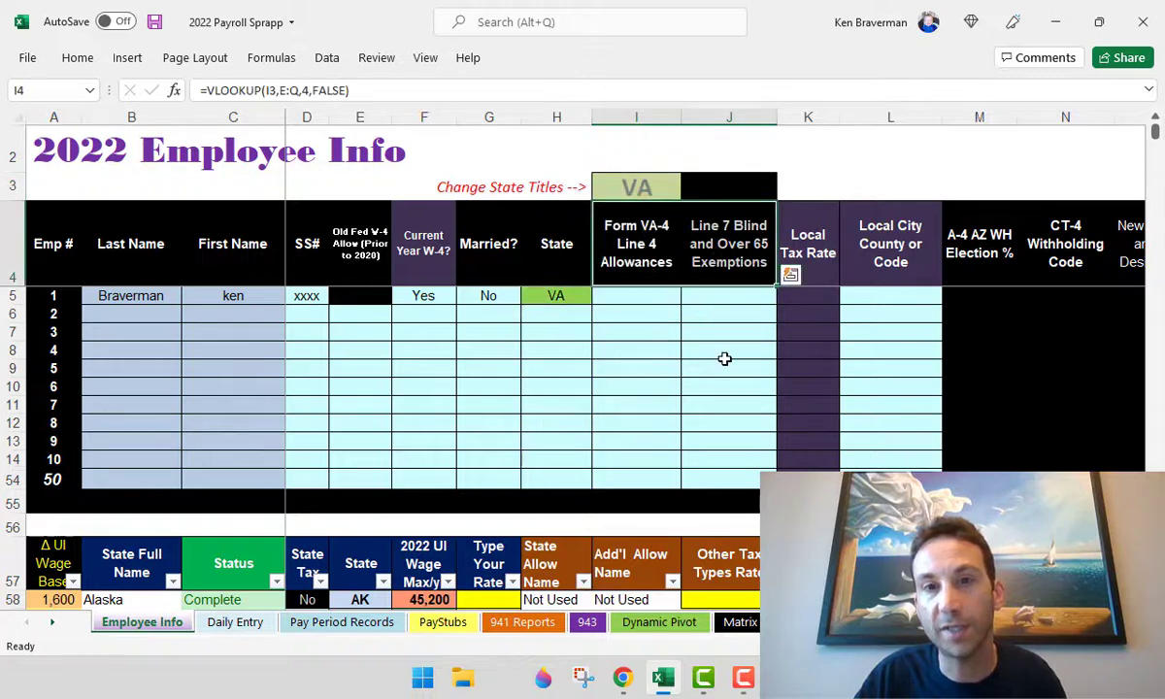
left_click(725, 355)
left_click_drag(644, 252, 723, 253)
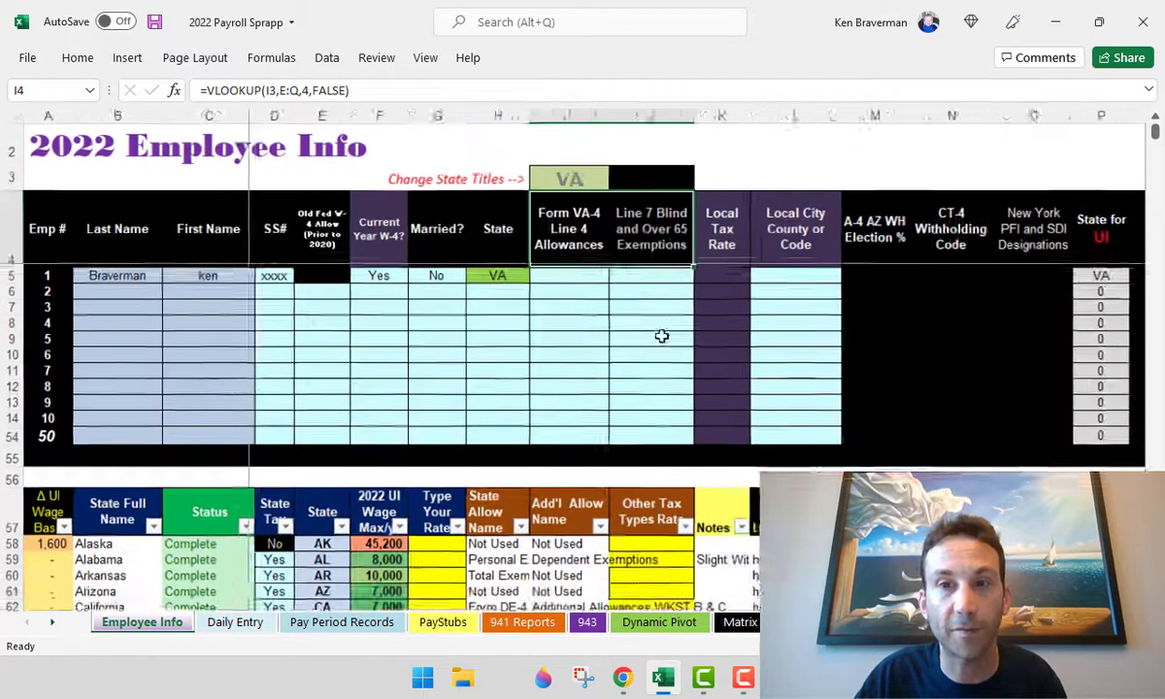
scroll(663, 333, "down", 1)
- Replace the state titles value with AZ
left_click(552, 180)
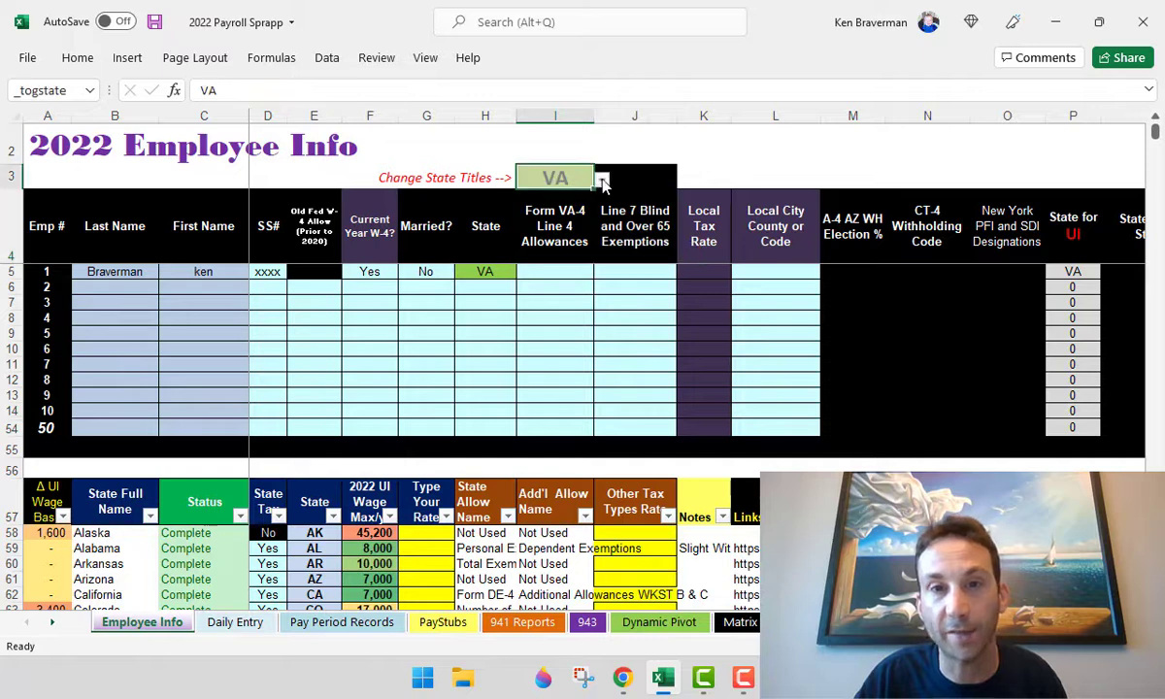
left_click(573, 174)
type("AZ")
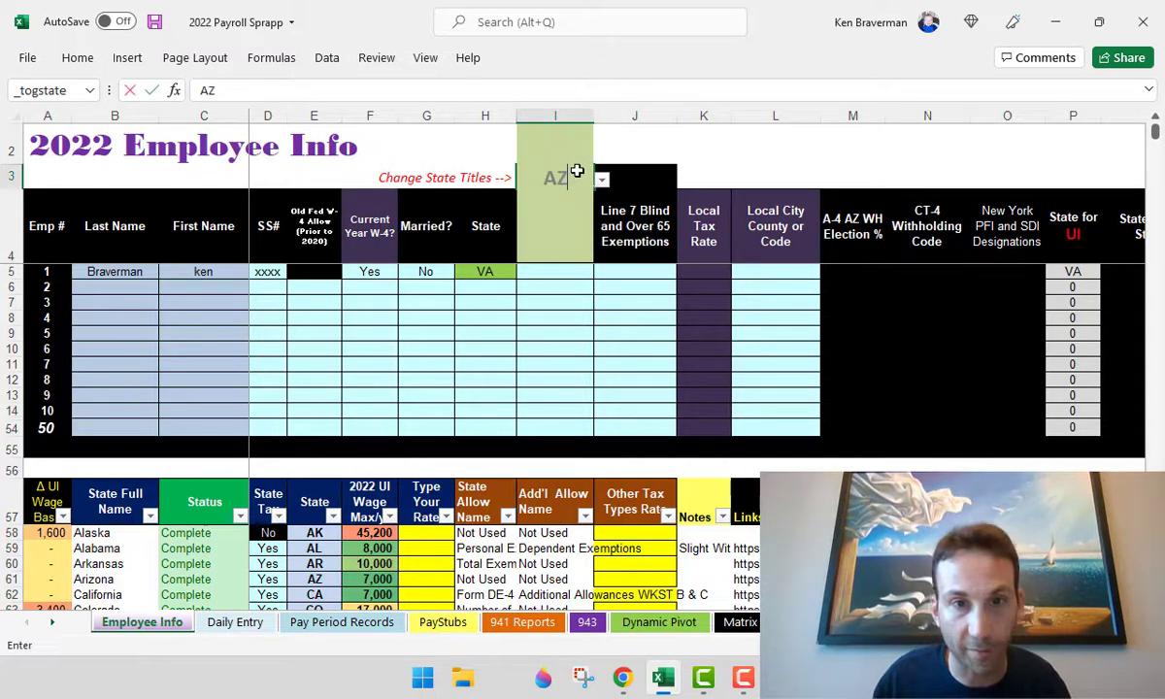
key("Return")
key("Return")
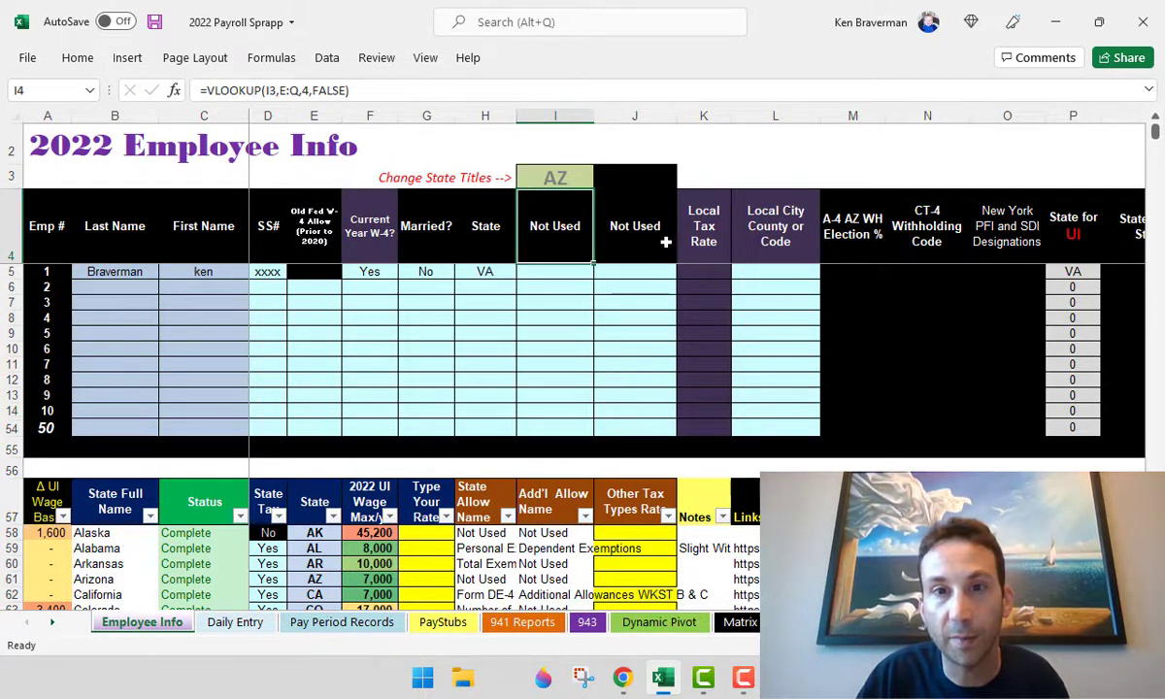
scroll(715, 264, "down", 1)
left_click(723, 250)
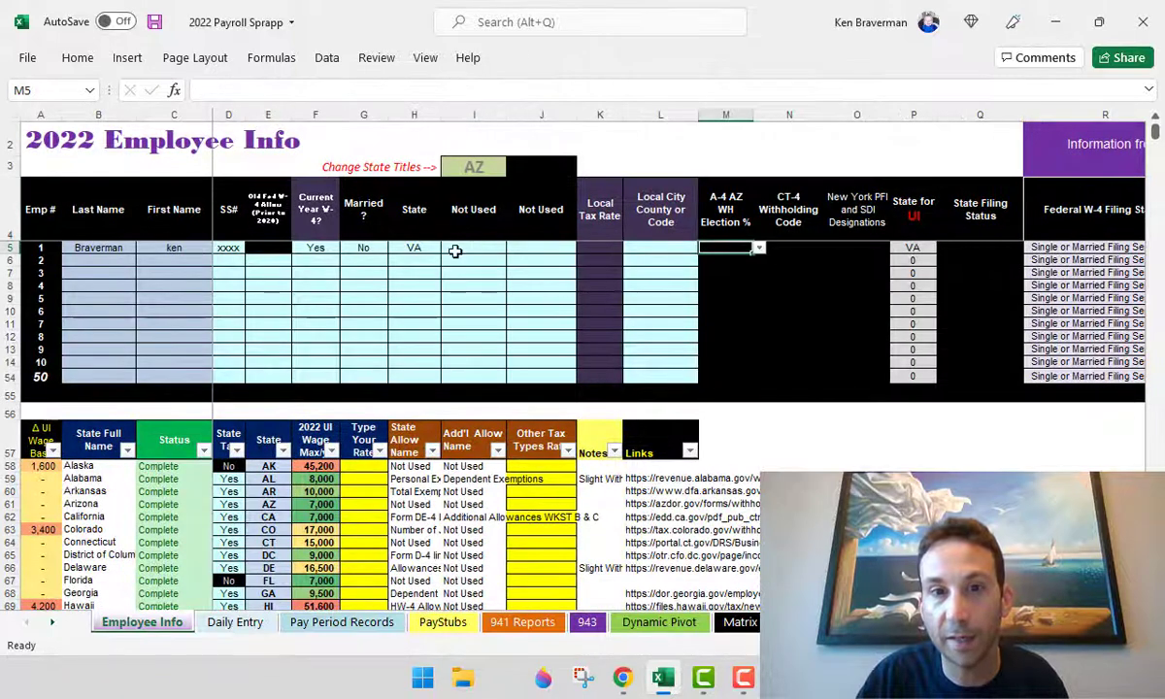
- Try AZ as employee 1's state and view the A-4 AZ withholding percentage list
left_click(429, 249)
type("AZ")
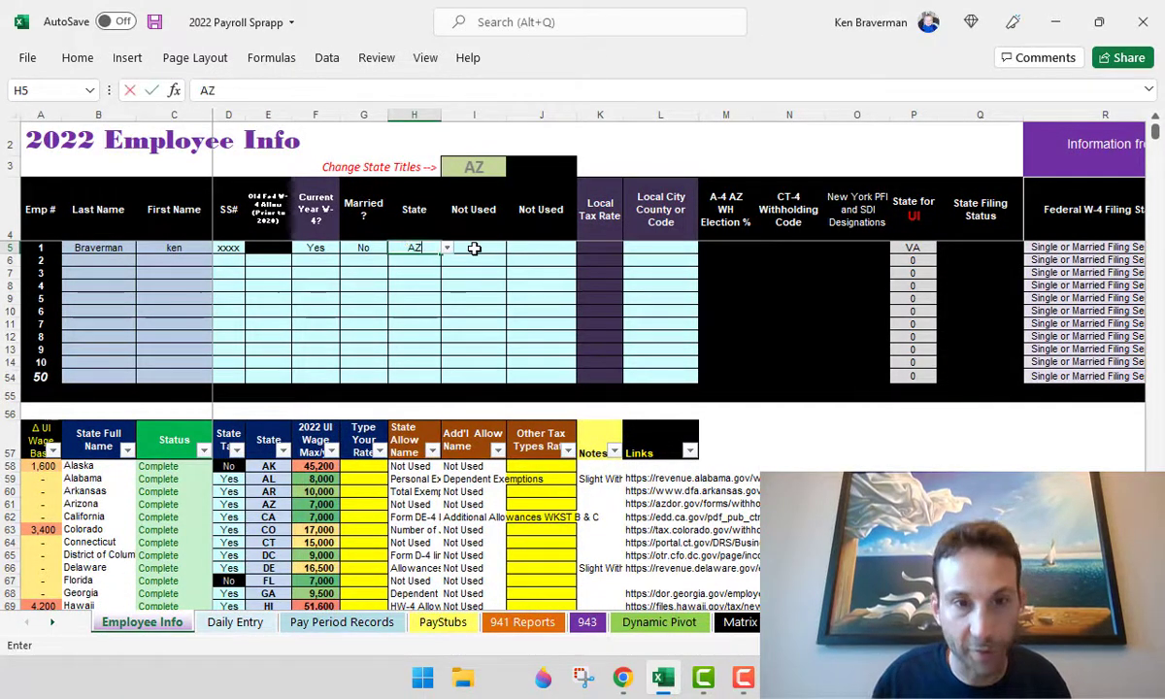
key("Return")
left_click(741, 251)
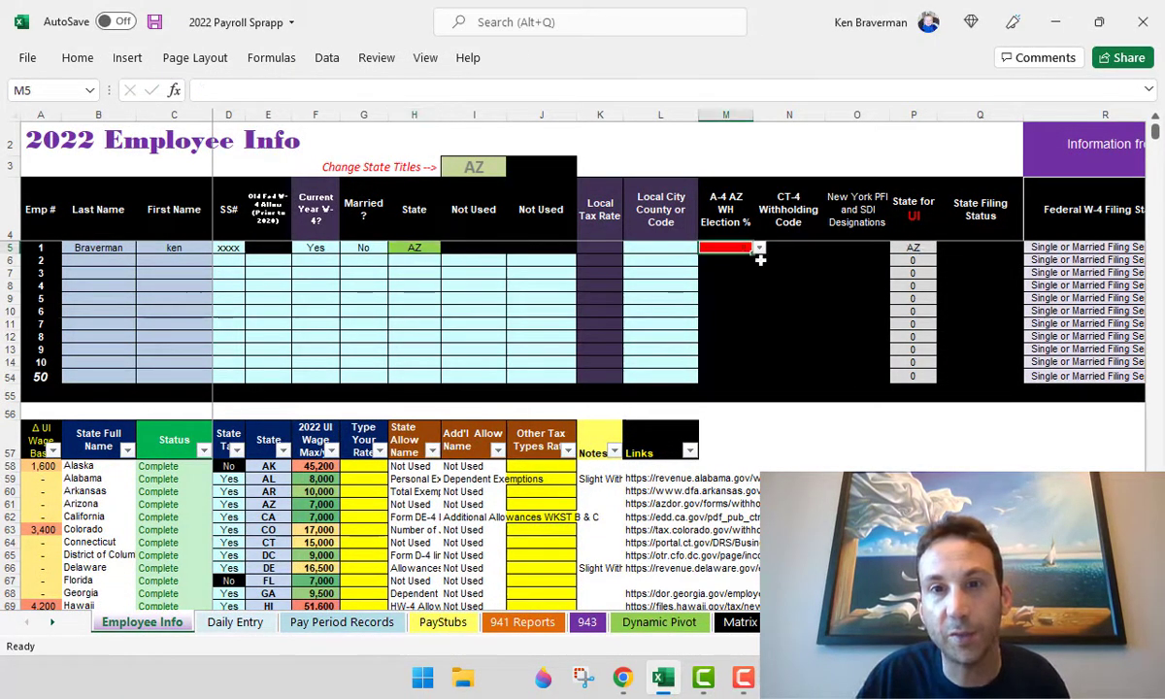
left_click(759, 248)
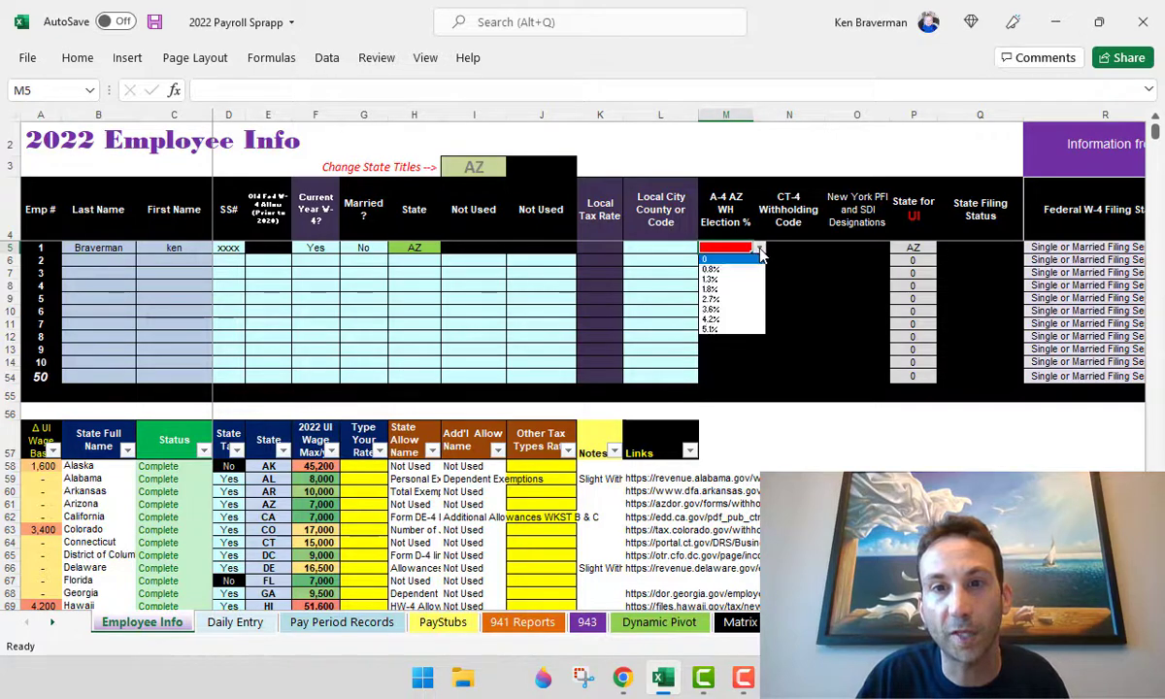
left_click(800, 264)
scroll(790, 291, "up", 4)
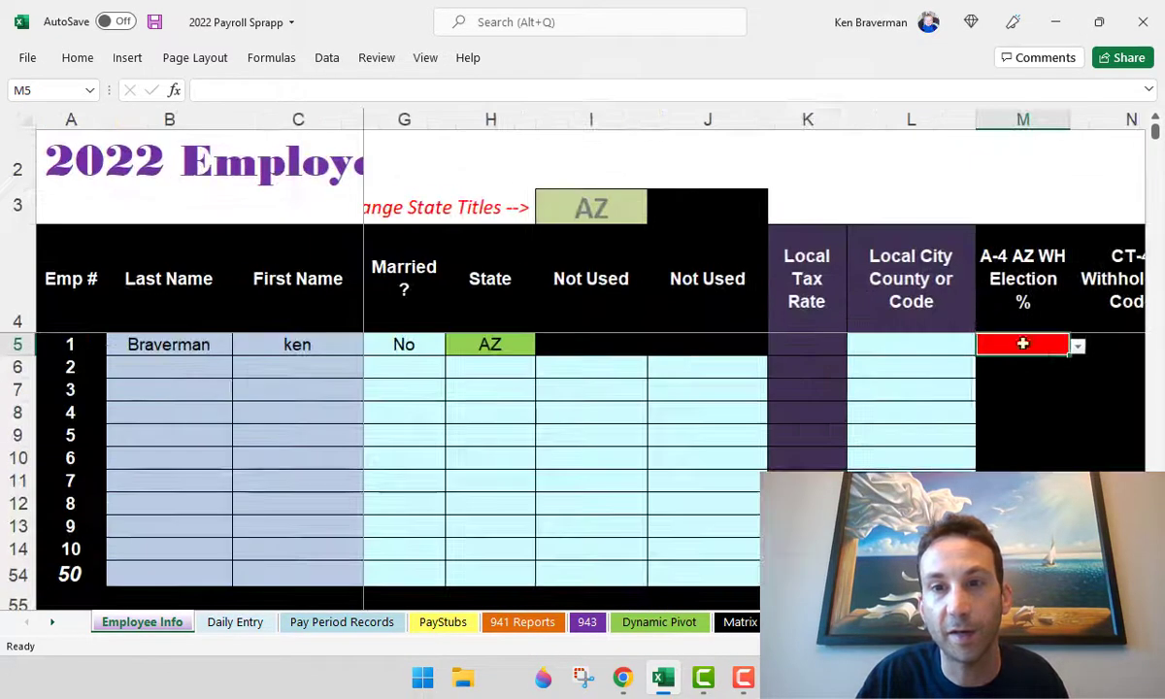
- Set employee 1's state back to VA and choose DE for the state titles
left_click(509, 336)
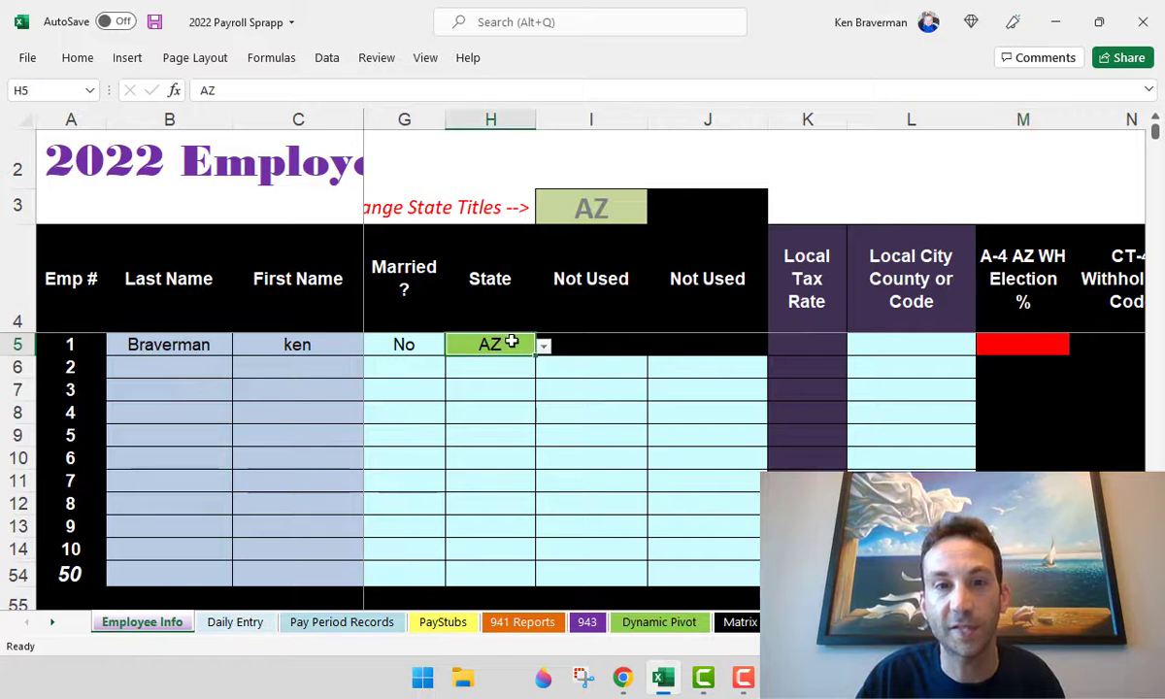
type("VA")
key("Return")
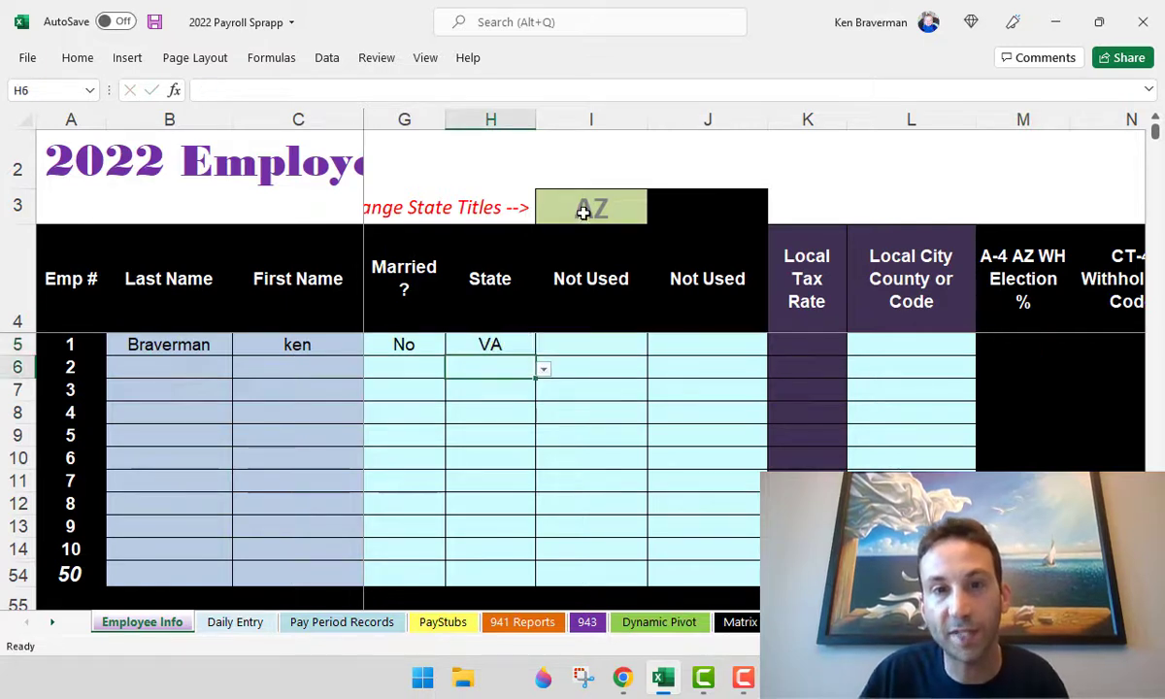
left_click(611, 207)
left_click(655, 214)
left_click(602, 321)
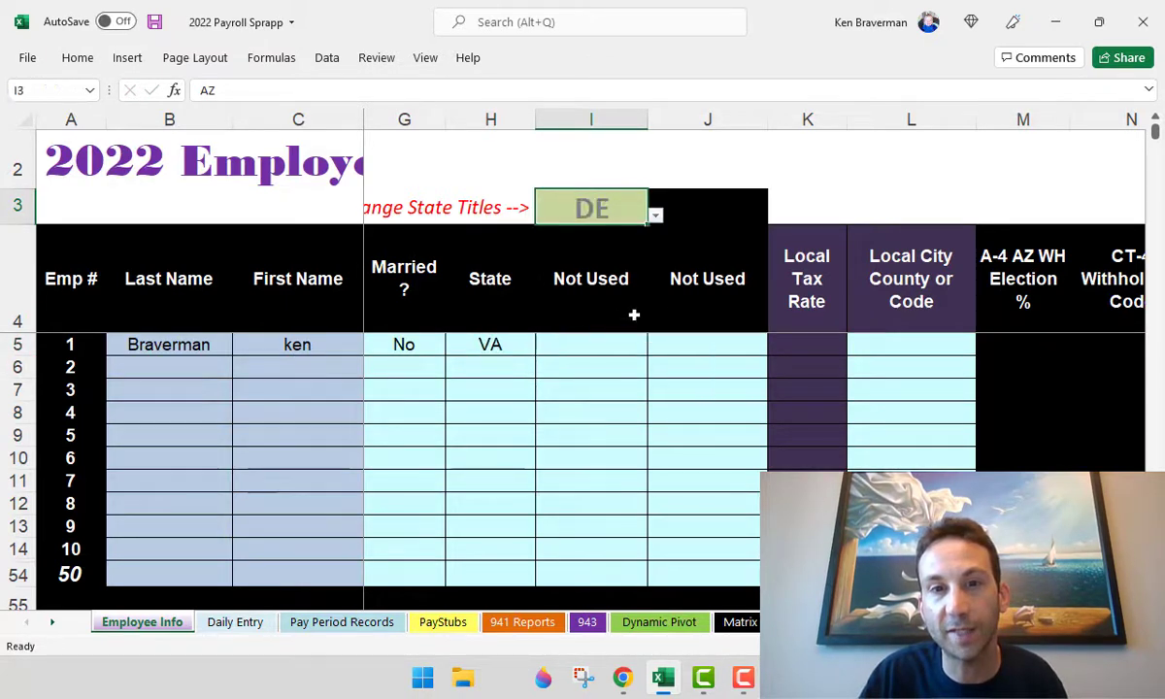
left_click(720, 276)
scroll(562, 221, "down", 1)
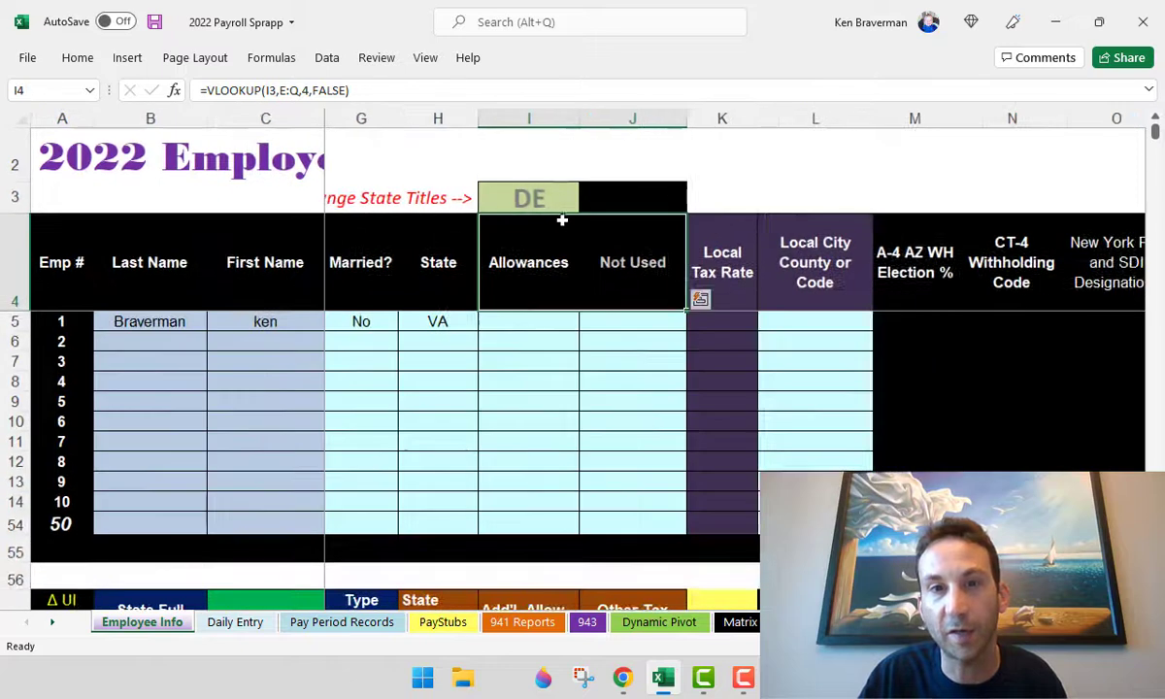
left_click(529, 199)
- Test UT as employee 1's state, check State Filing Status, then restore VA
left_click(437, 322)
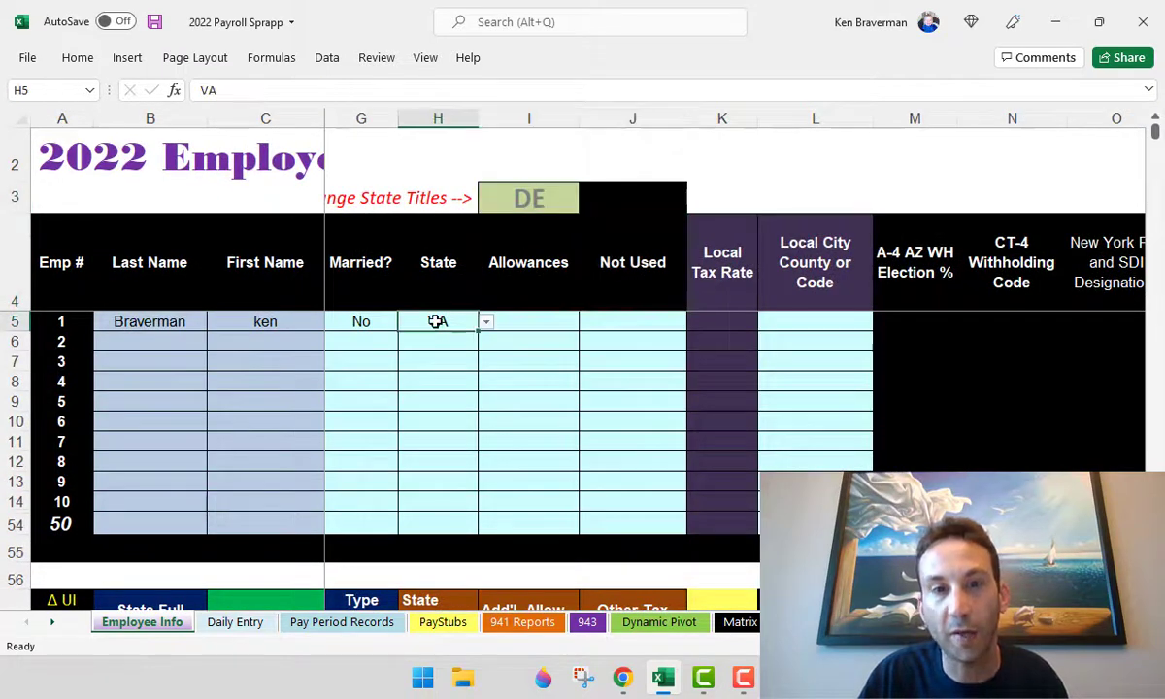
left_click(486, 324)
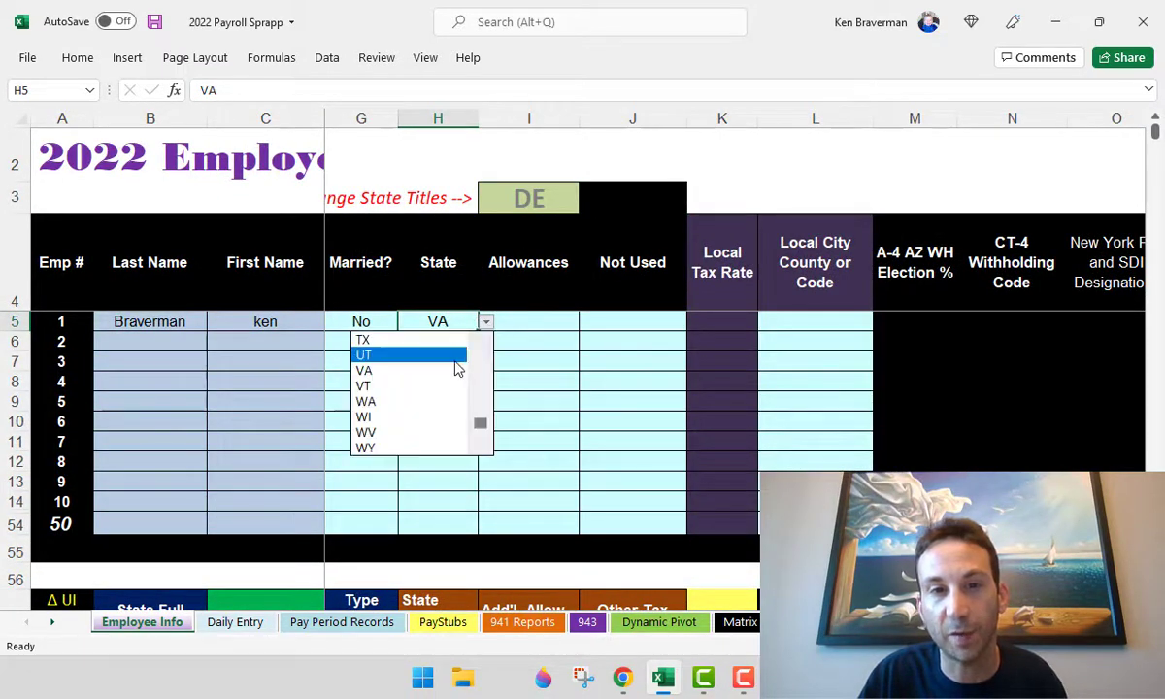
left_click(456, 359)
scroll(464, 361, "down", 1)
scroll(464, 361, "down", 2)
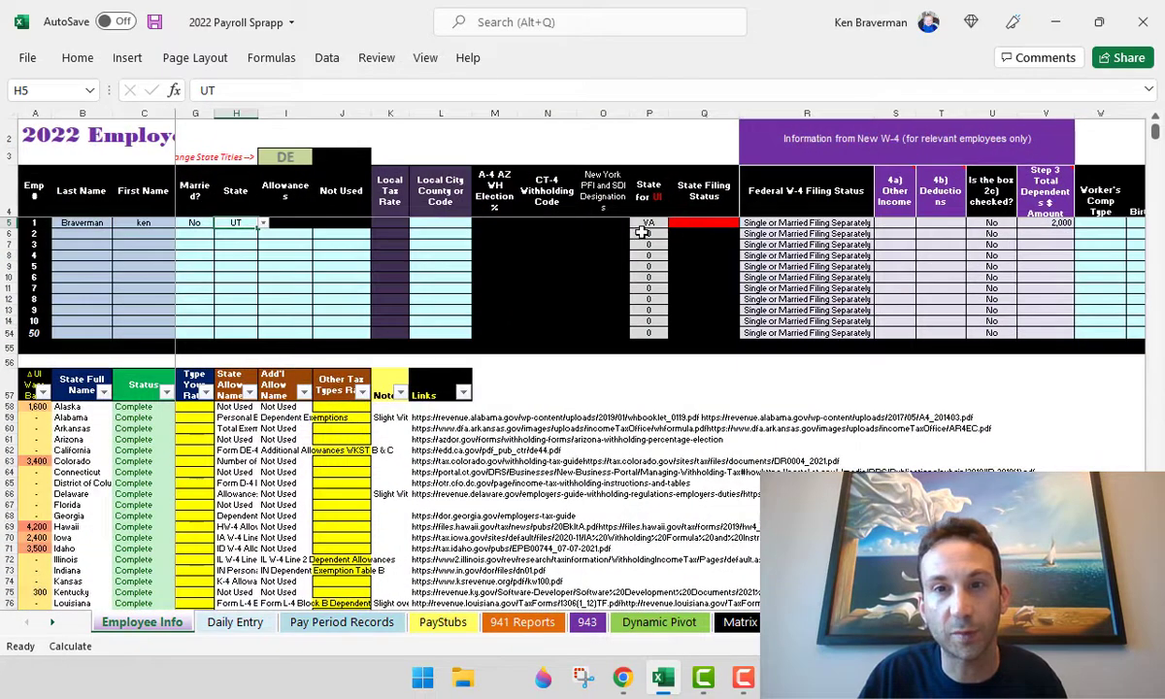
left_click(697, 221)
left_click(243, 222)
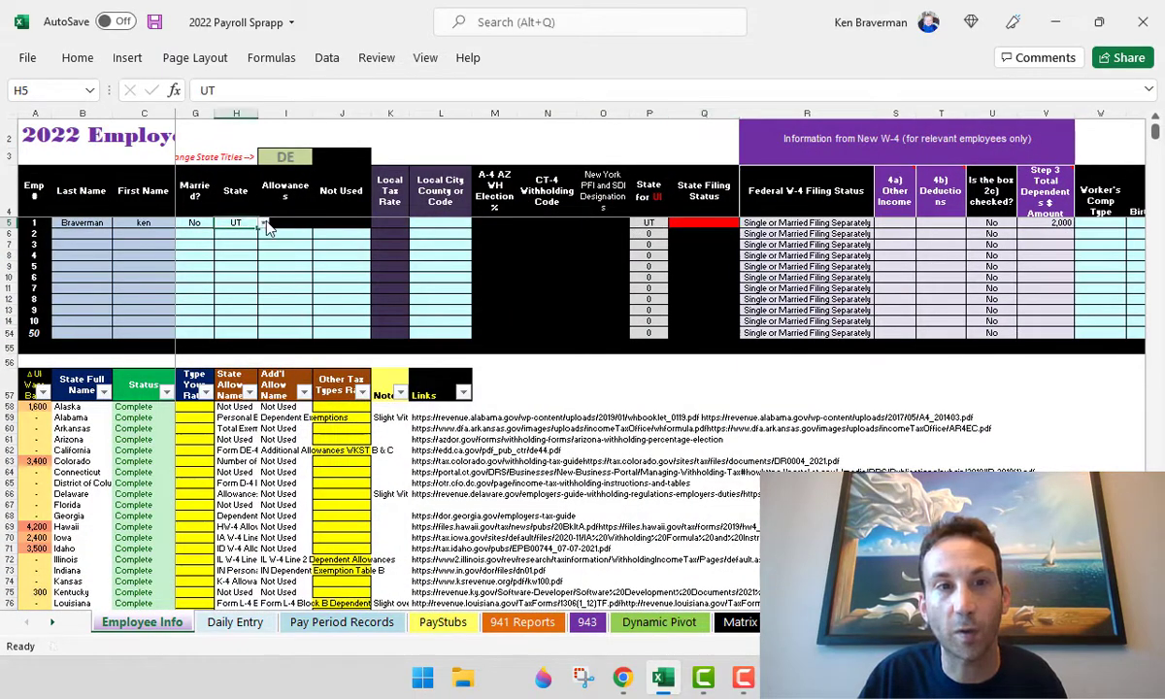
type("VA")
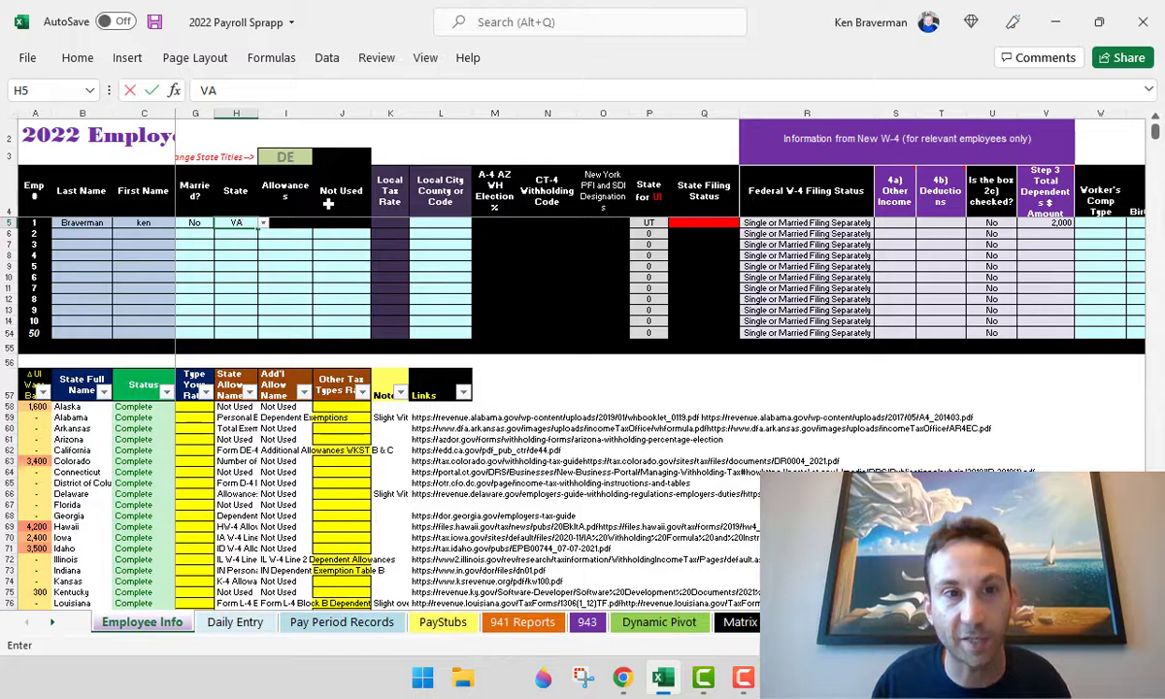
key("ctrl+Return")
scroll(326, 253, "up", 4)
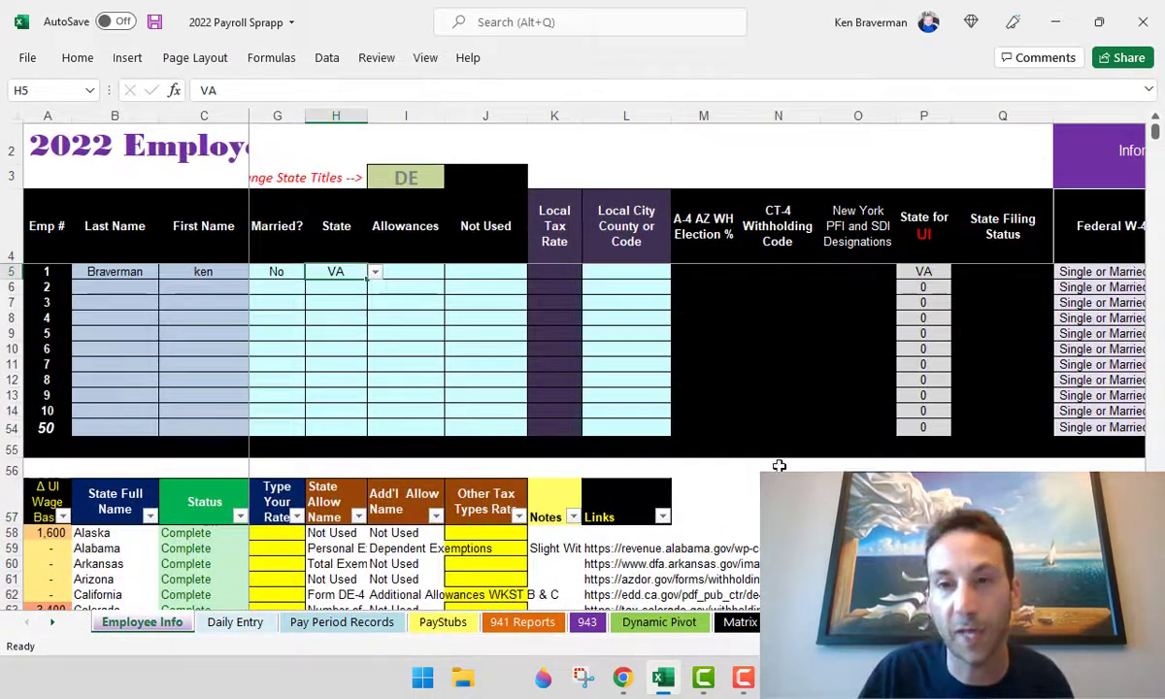
scroll(1099, 460, "left", 3)
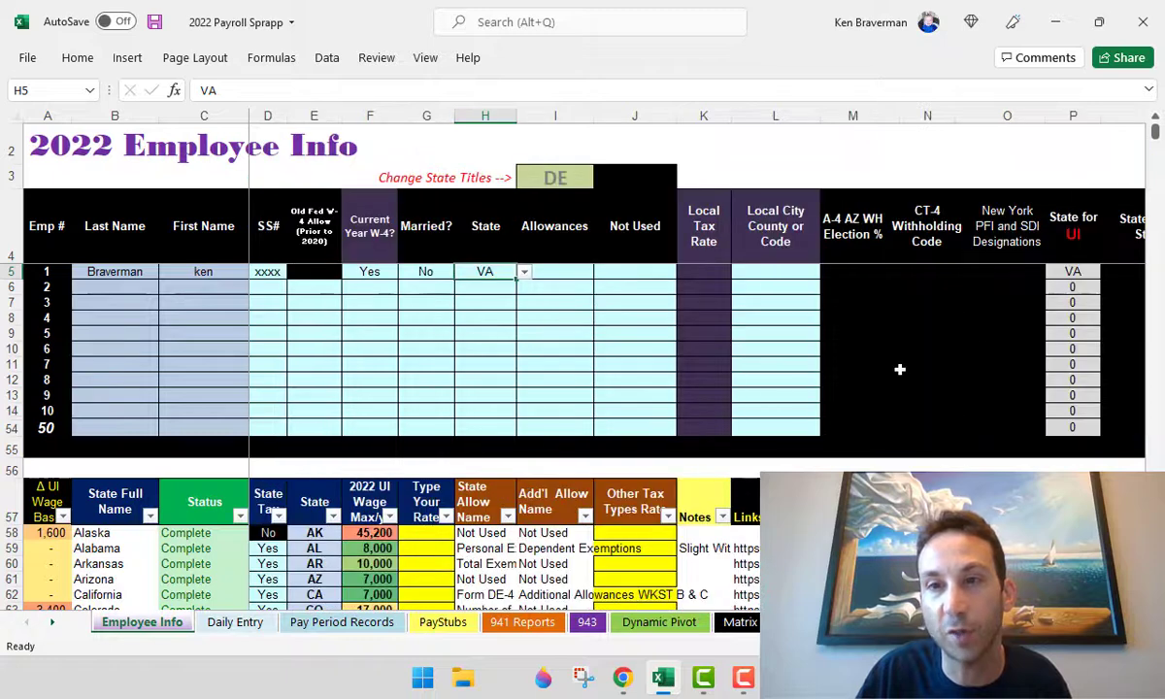
- Set the state titles cell I3 back to VA
left_click(554, 306)
left_click(556, 176)
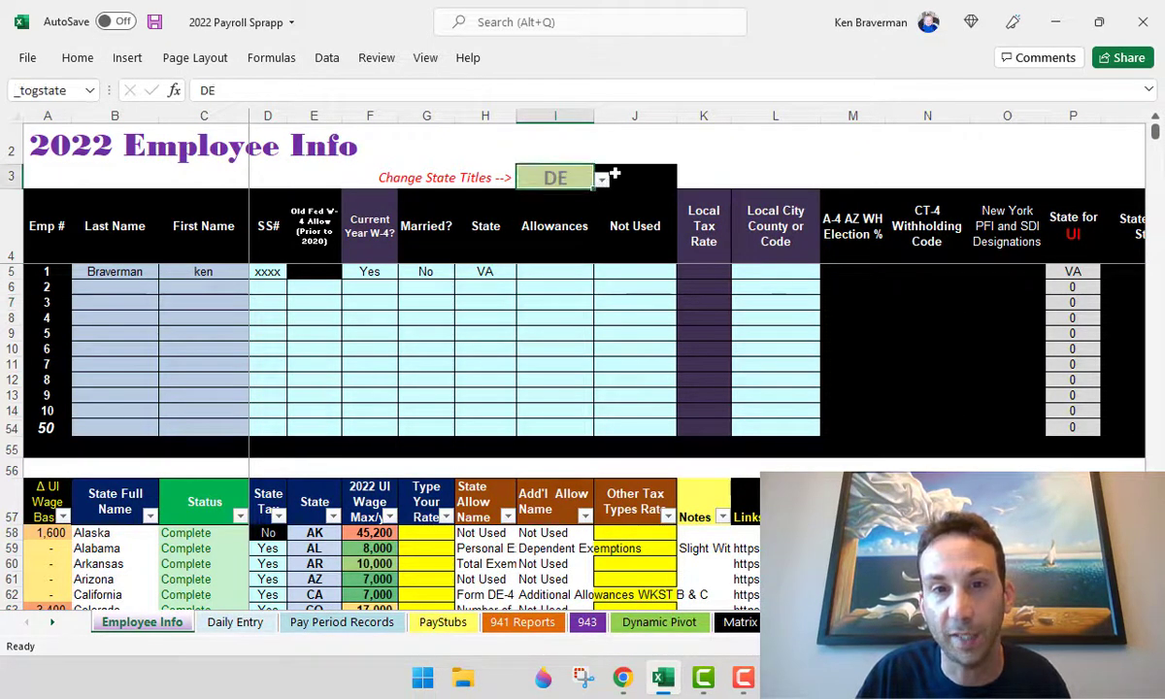
type("DE")
key("Return")
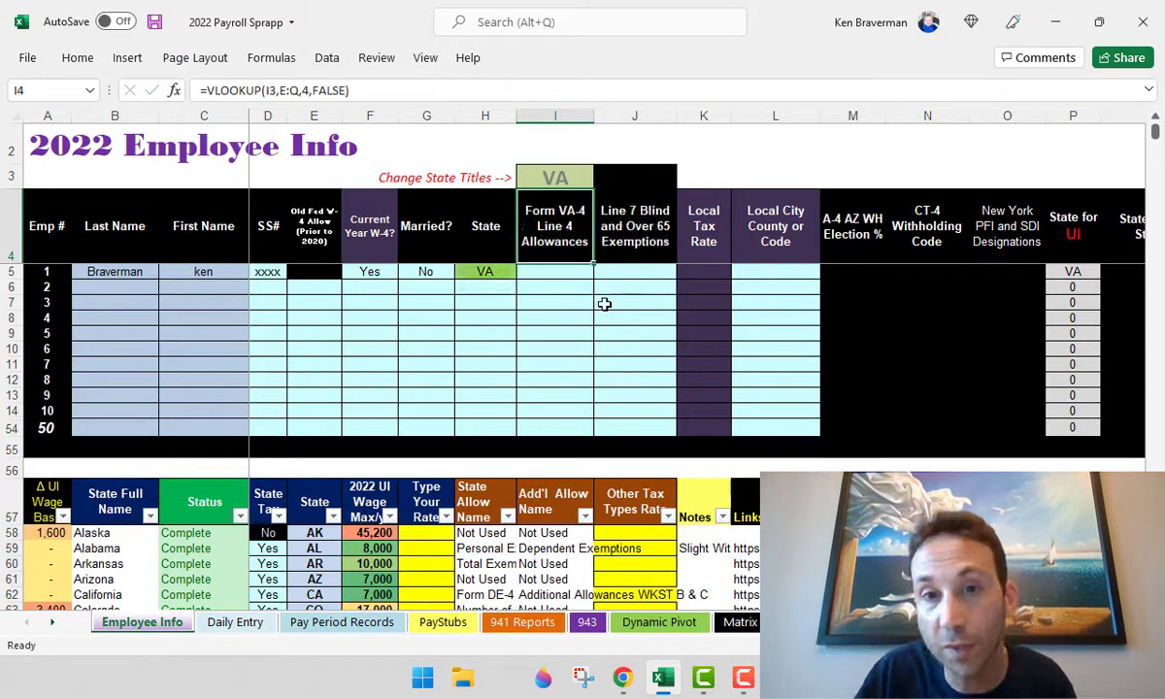
left_click(602, 302)
- Give employee 1 one VA-4 allowance and 0 blind/over-65 exemptions
left_click(583, 275)
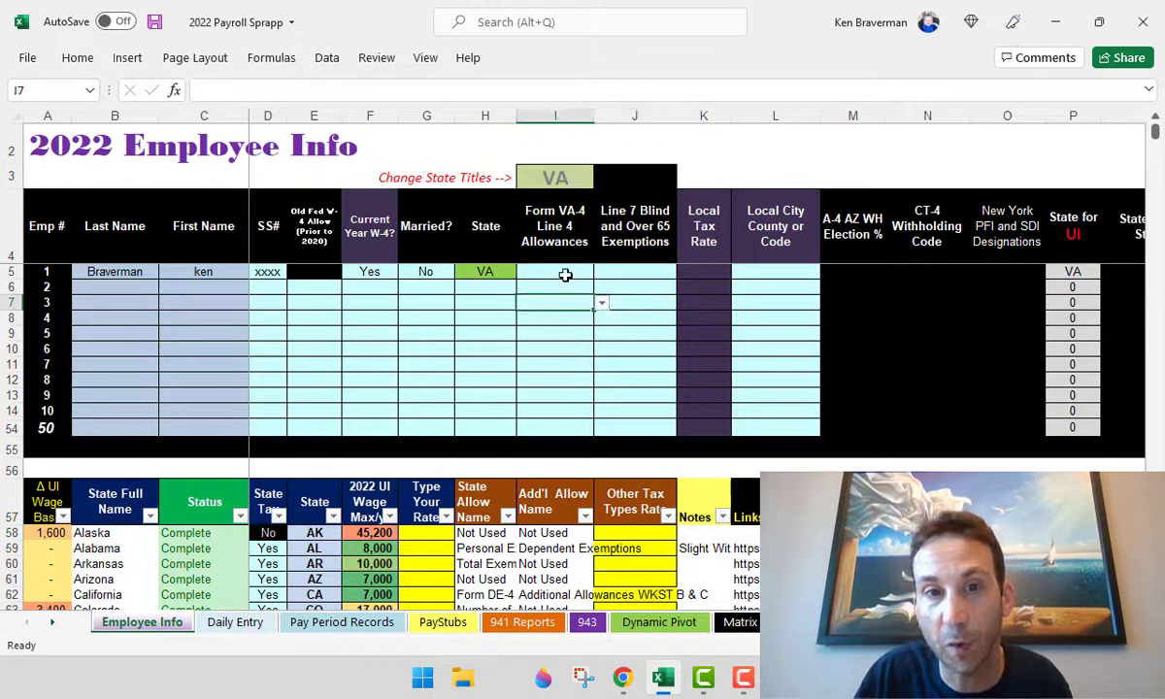
left_click(601, 275)
left_click(588, 289)
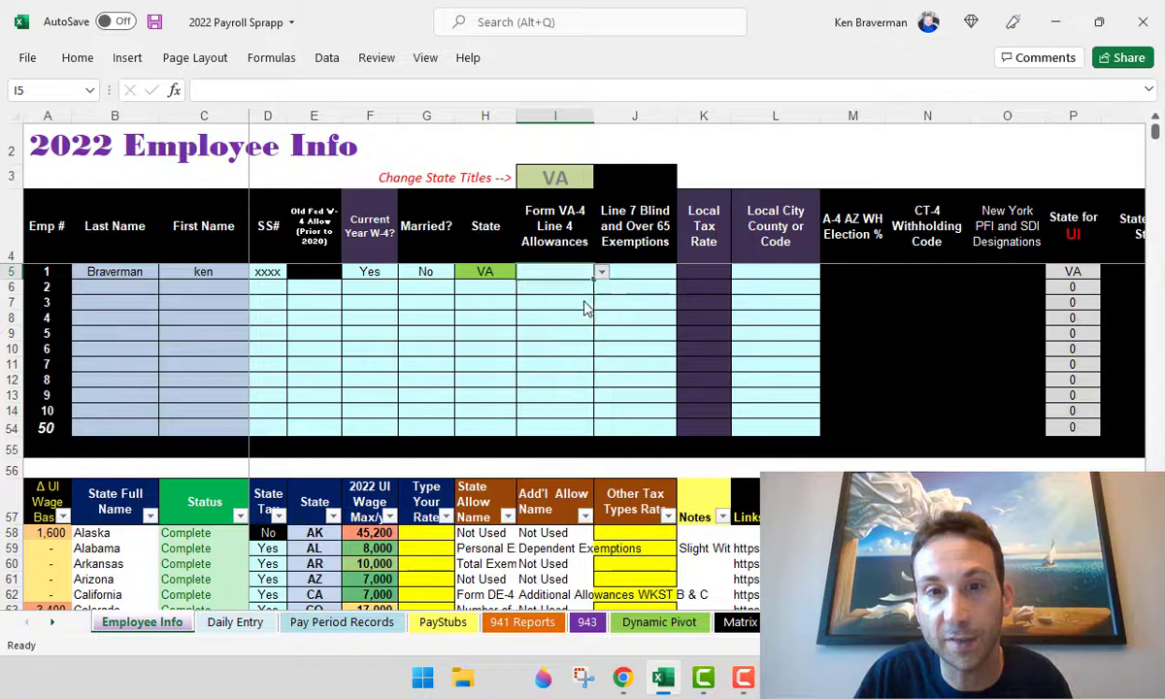
key("Tab")
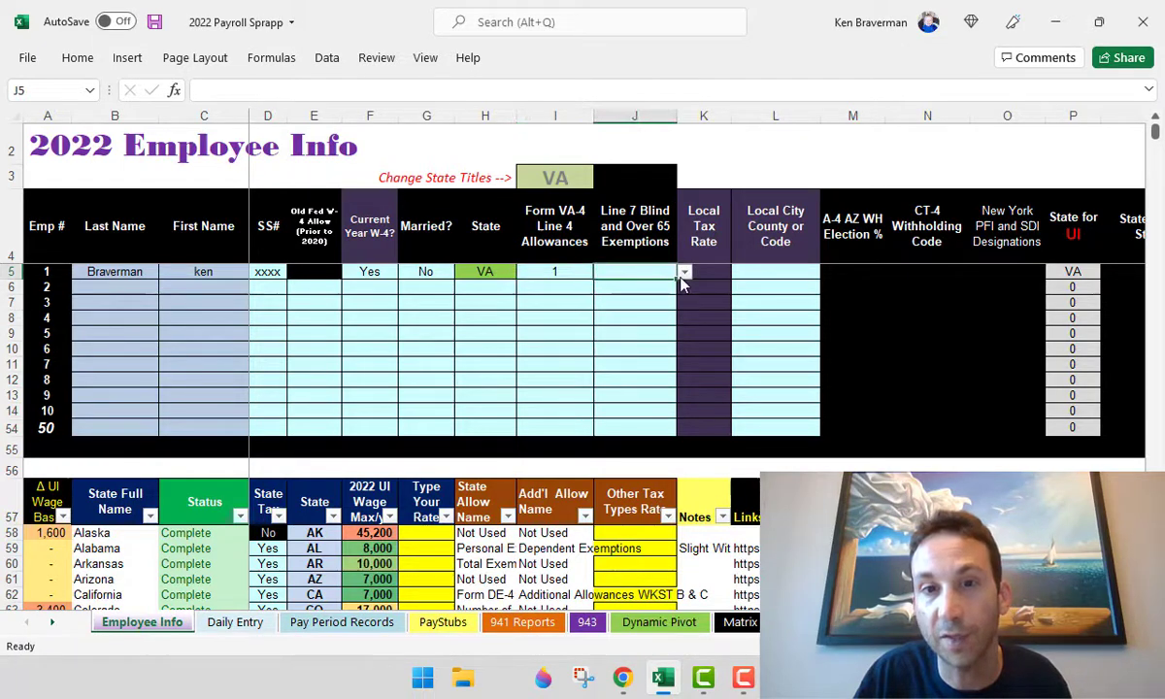
left_click(683, 272)
left_click(638, 323)
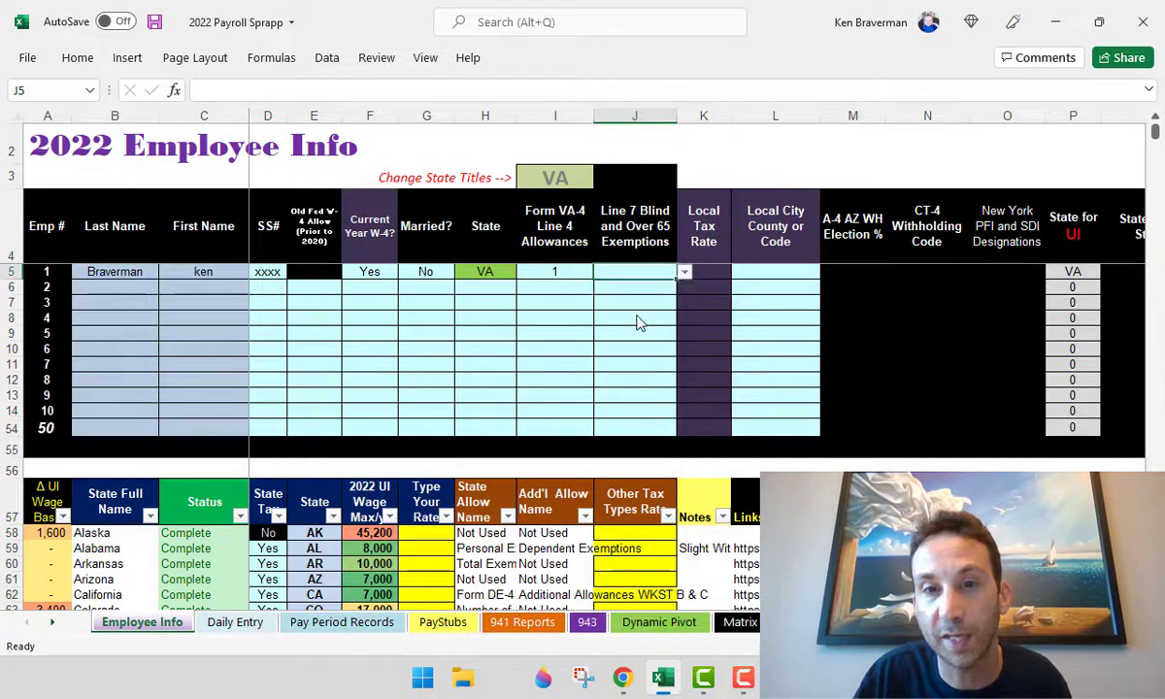
left_click(646, 320)
left_click(793, 275)
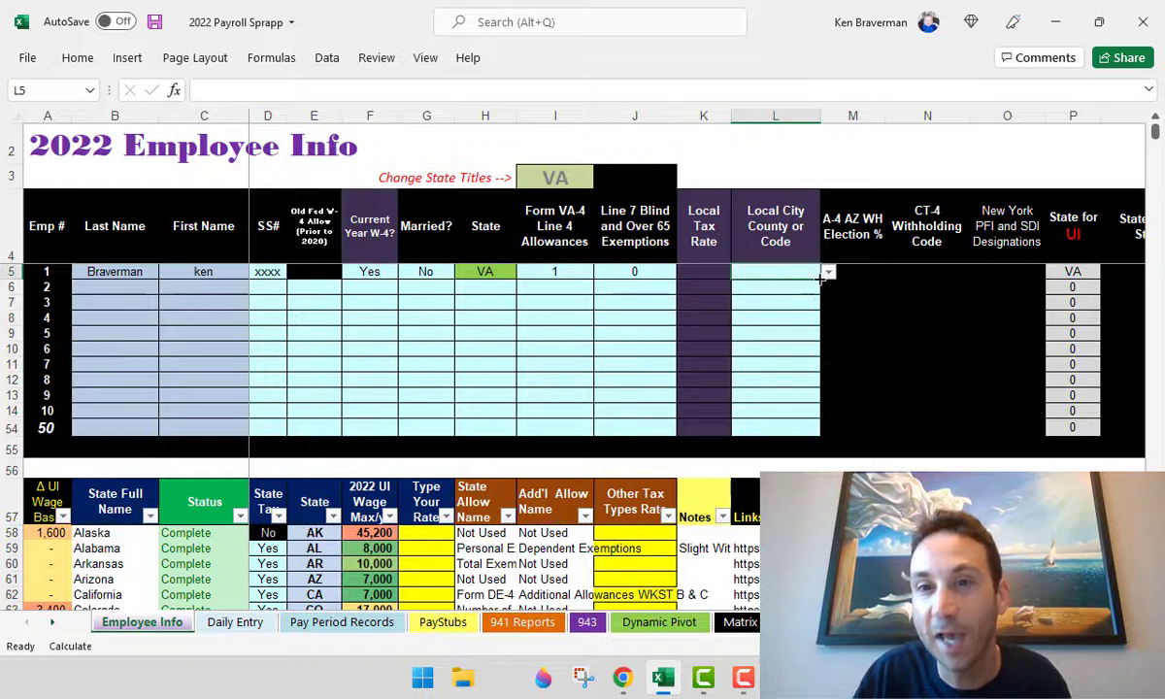
left_click_drag(791, 329, 791, 319)
left_click(793, 274)
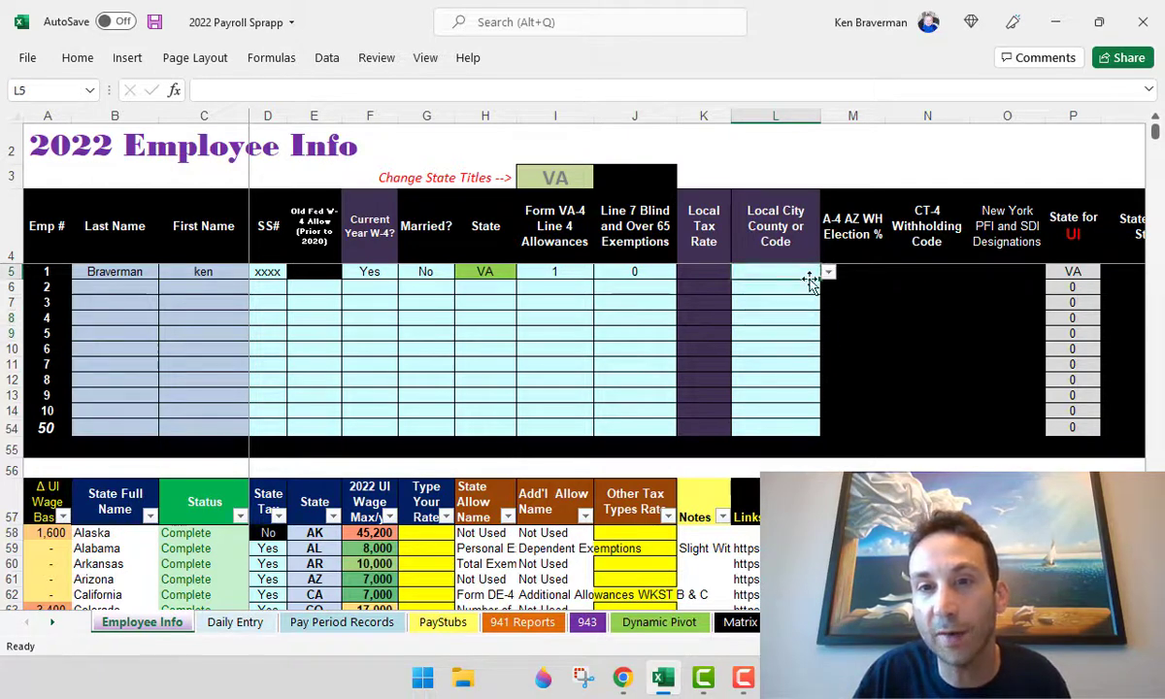
left_click(512, 275)
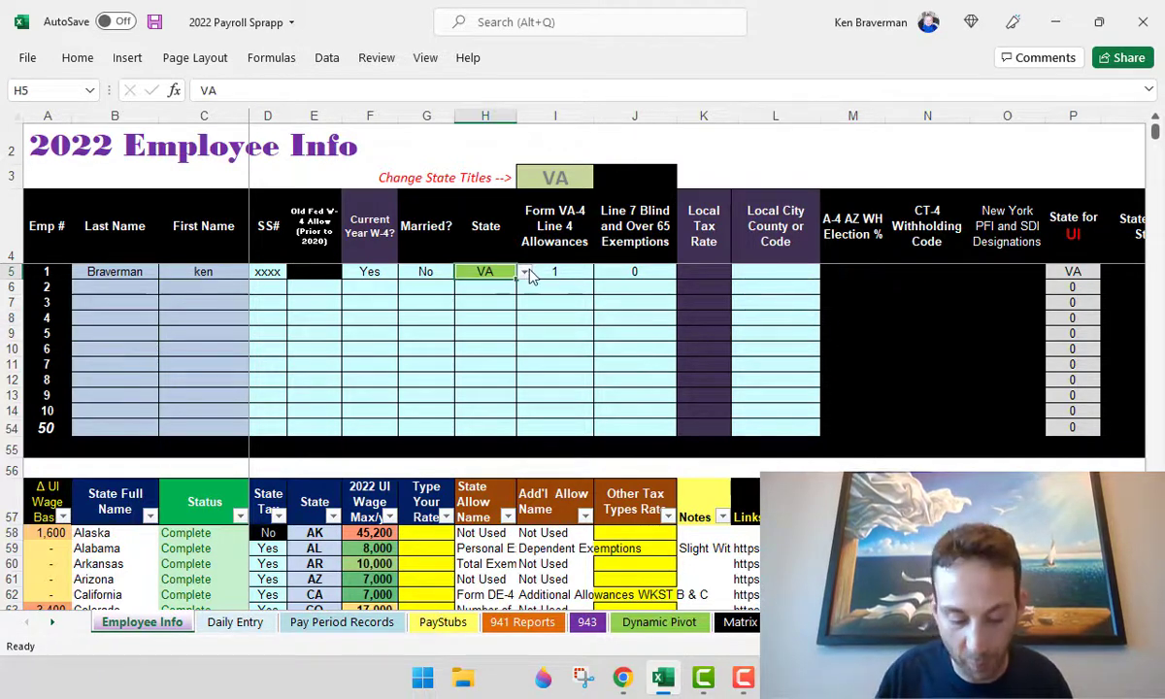
type("OH")
key("Return")
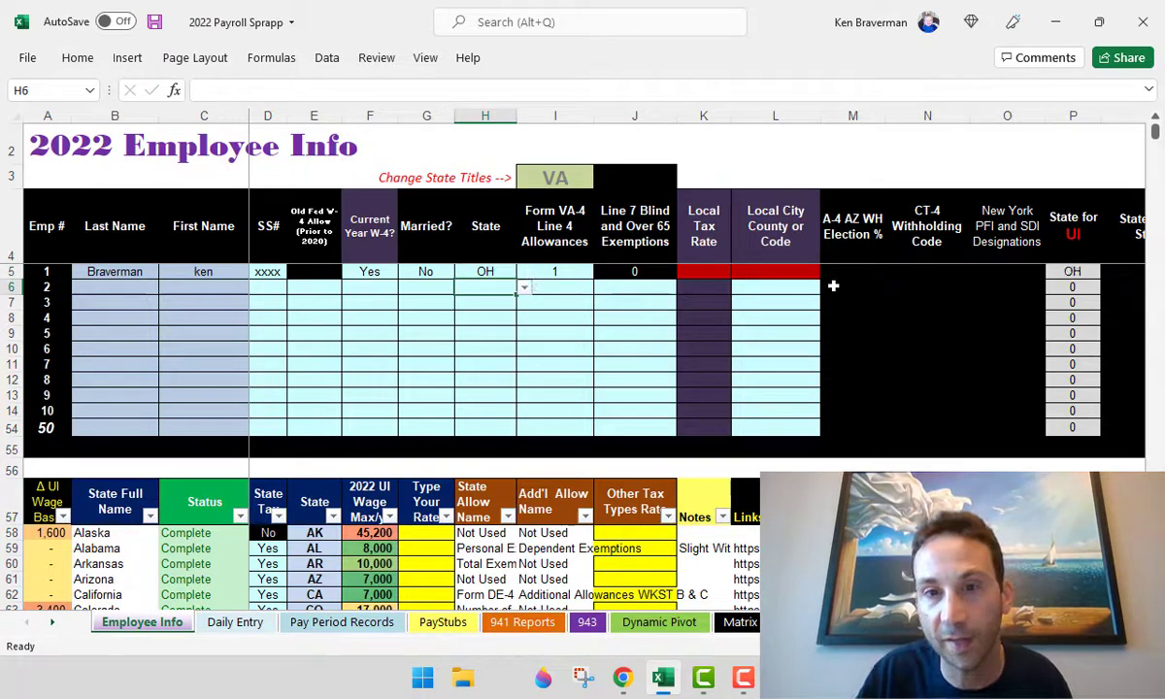
left_click(813, 275)
left_click(827, 273)
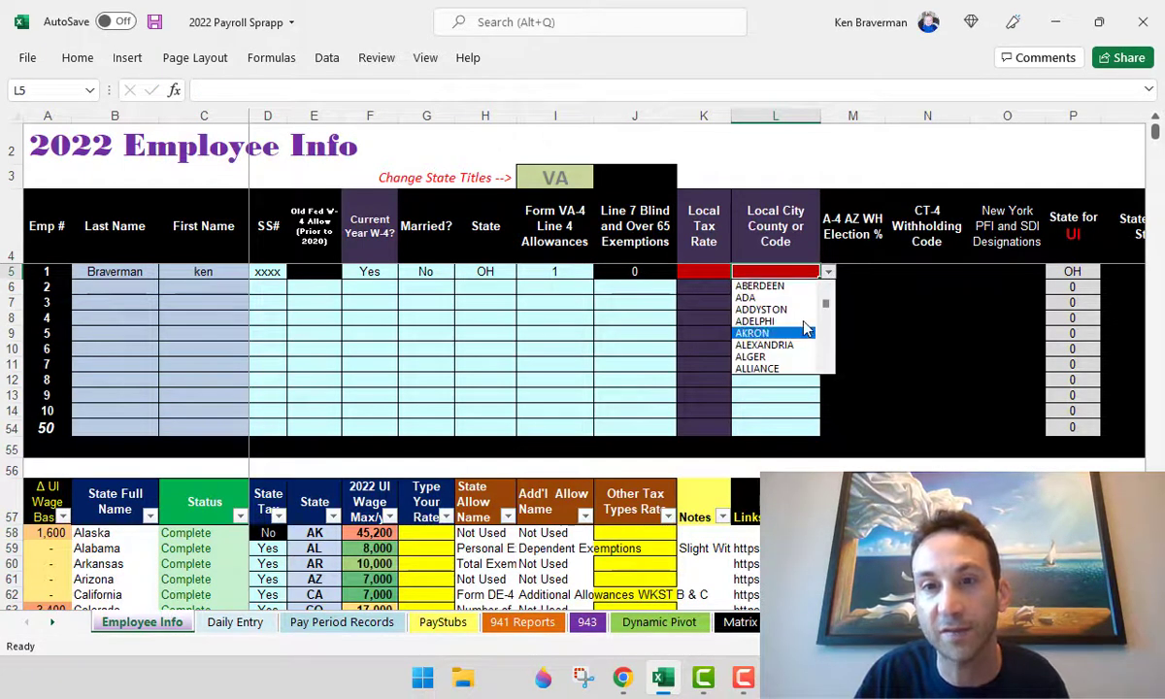
left_click(787, 321)
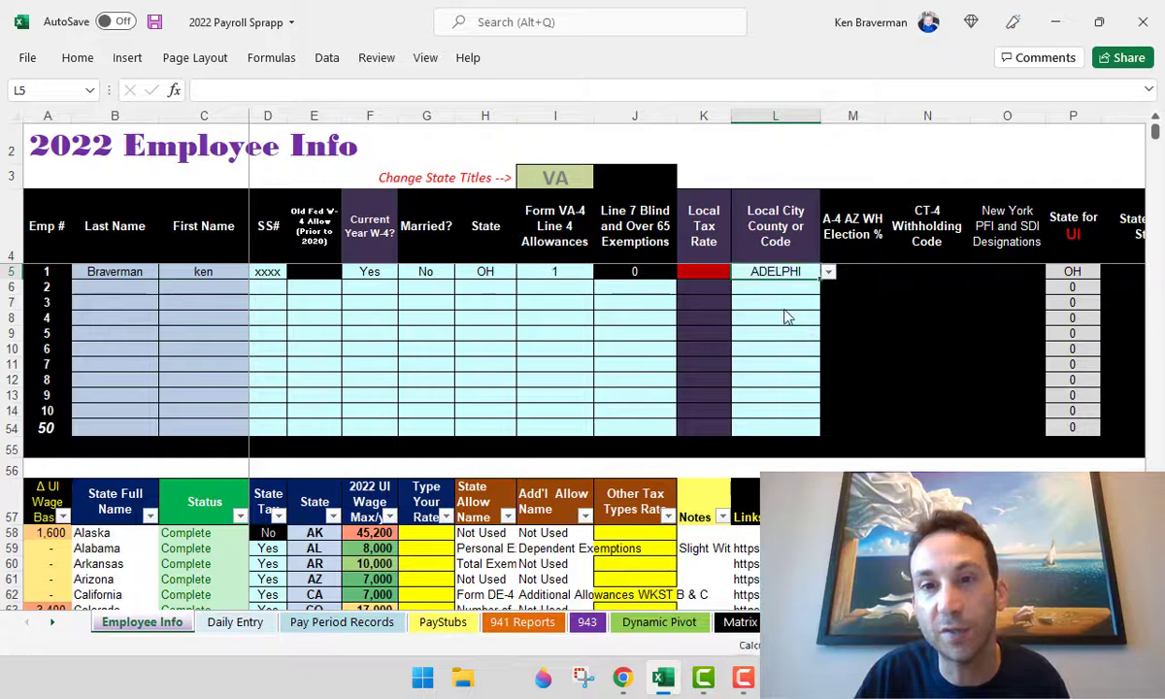
left_click(724, 275)
scroll(806, 348, "up", 2, "ctrl")
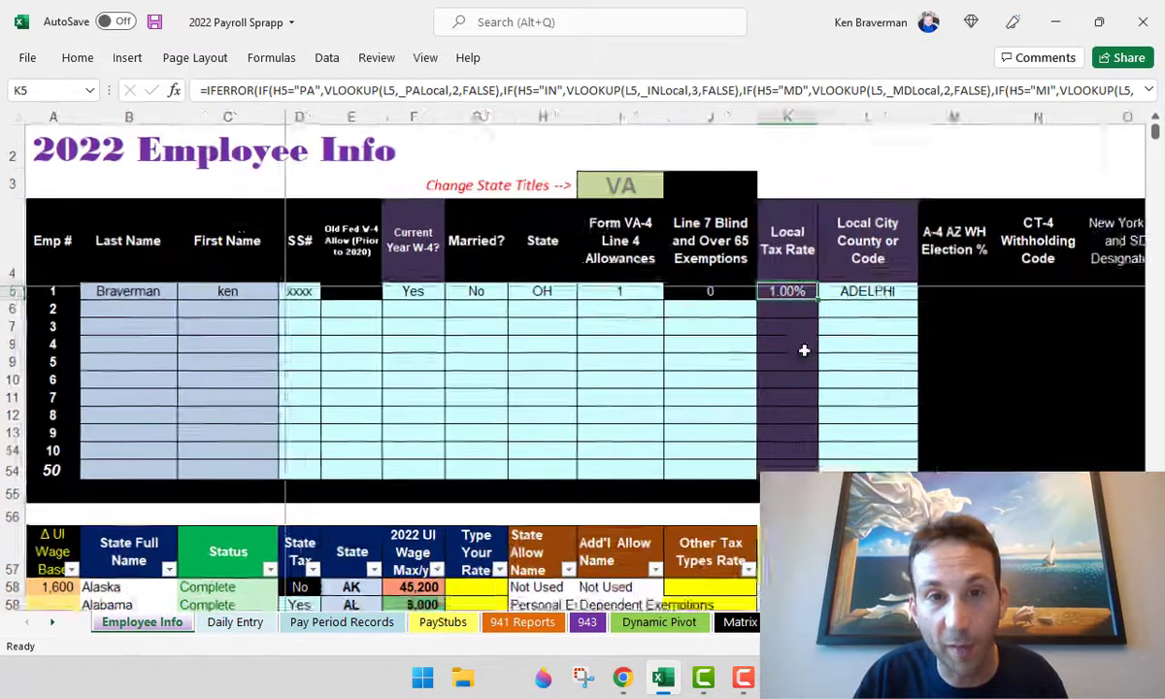
left_click(864, 295)
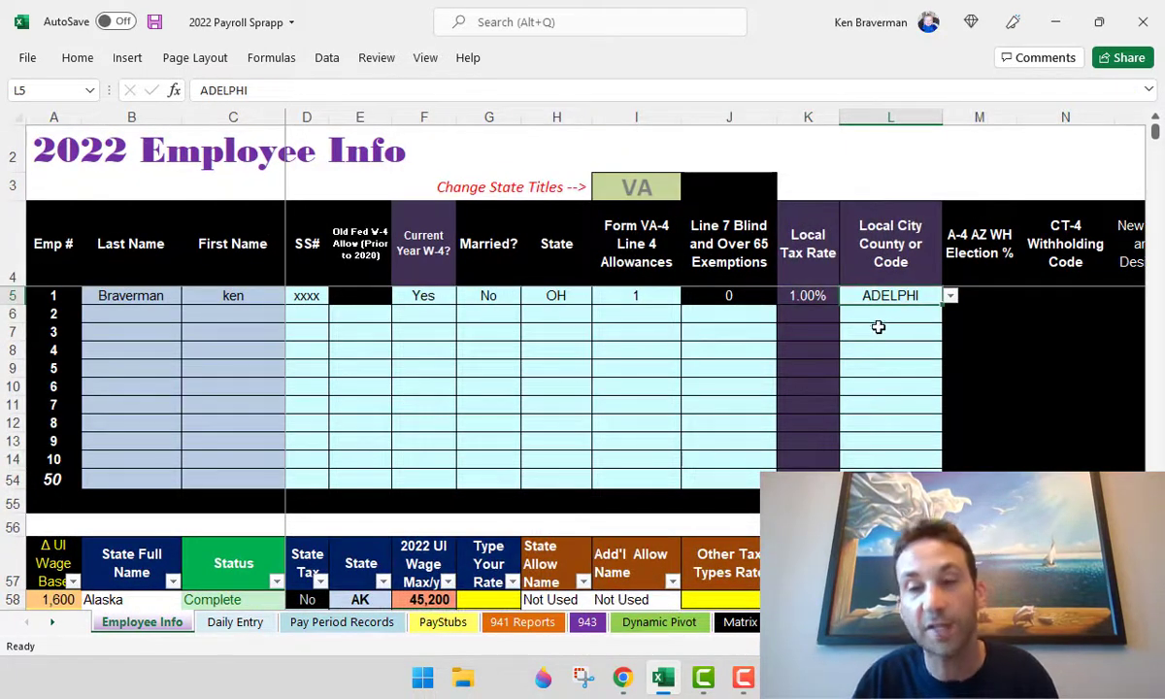
left_click(950, 296)
left_click(908, 395)
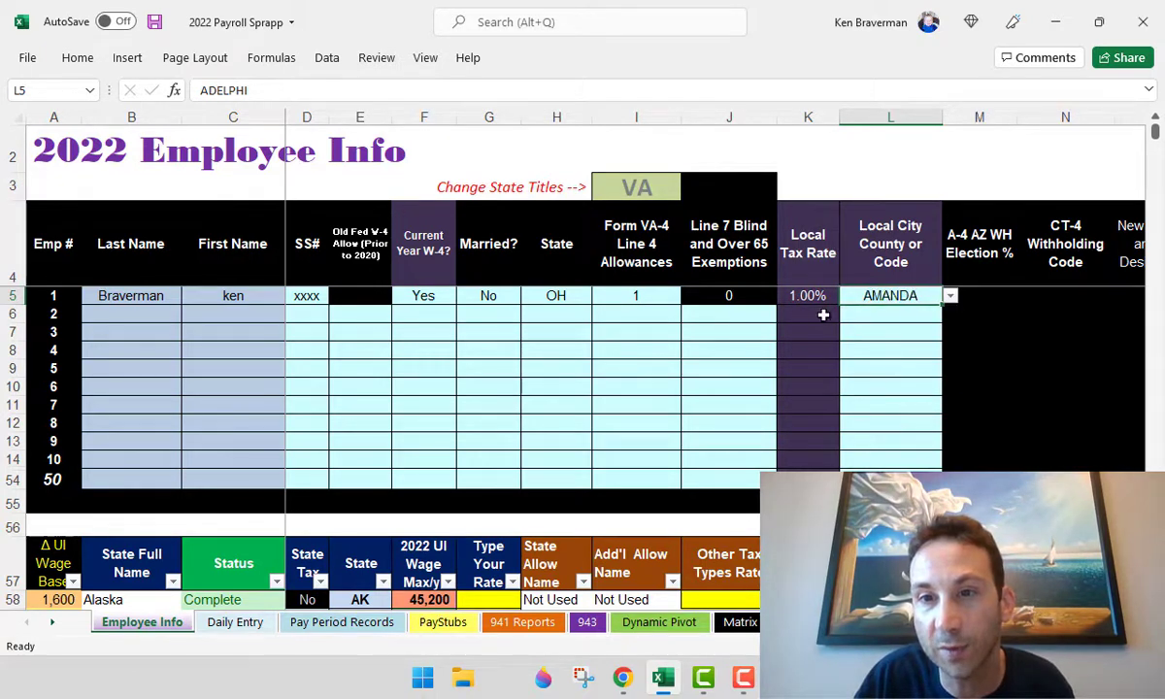
left_click(951, 297)
left_click(908, 396)
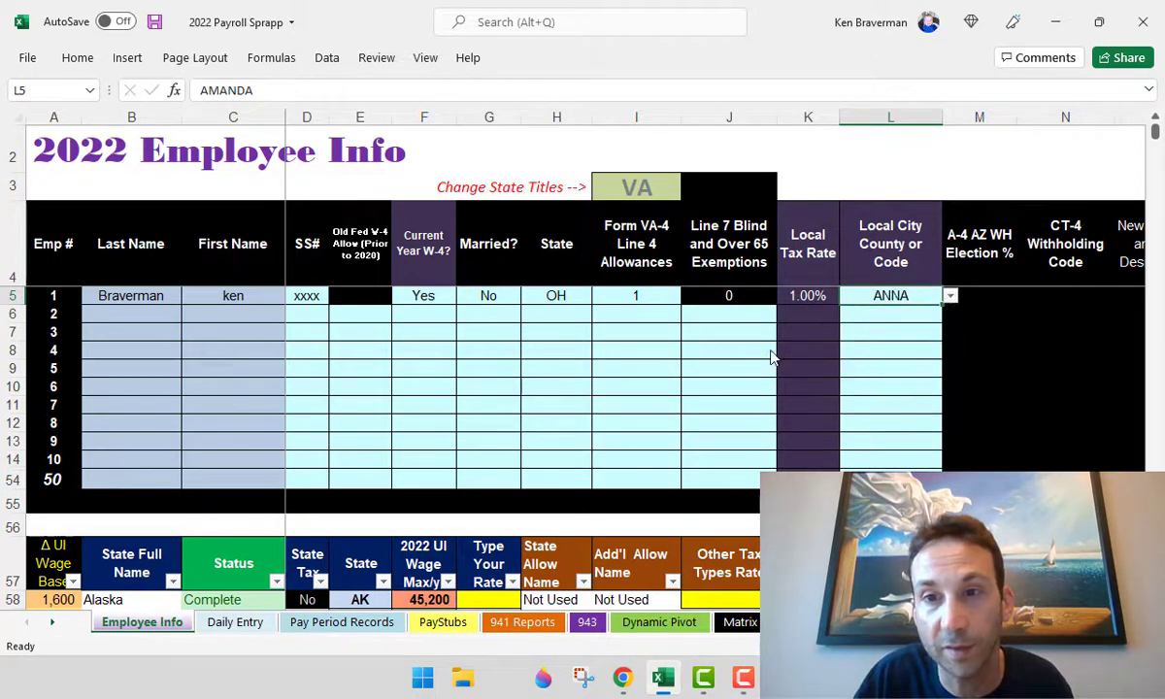
key("Delete")
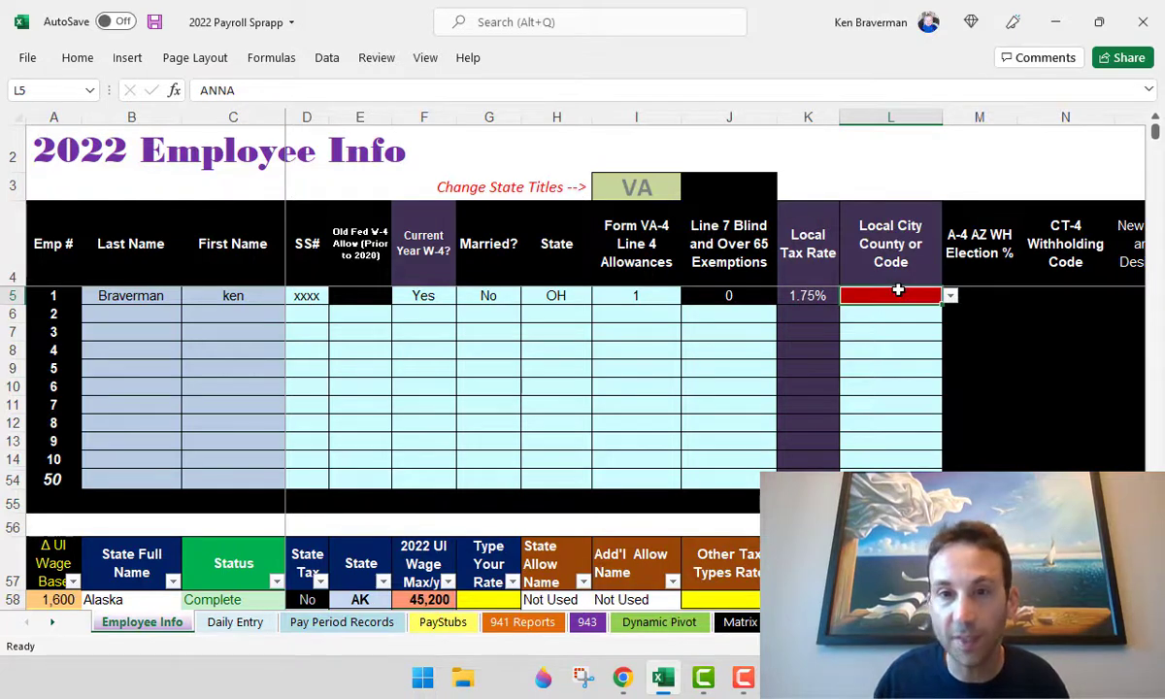
key("Return")
double_click(560, 293)
key("BackSpace")
key("BackSpace")
type("VA")
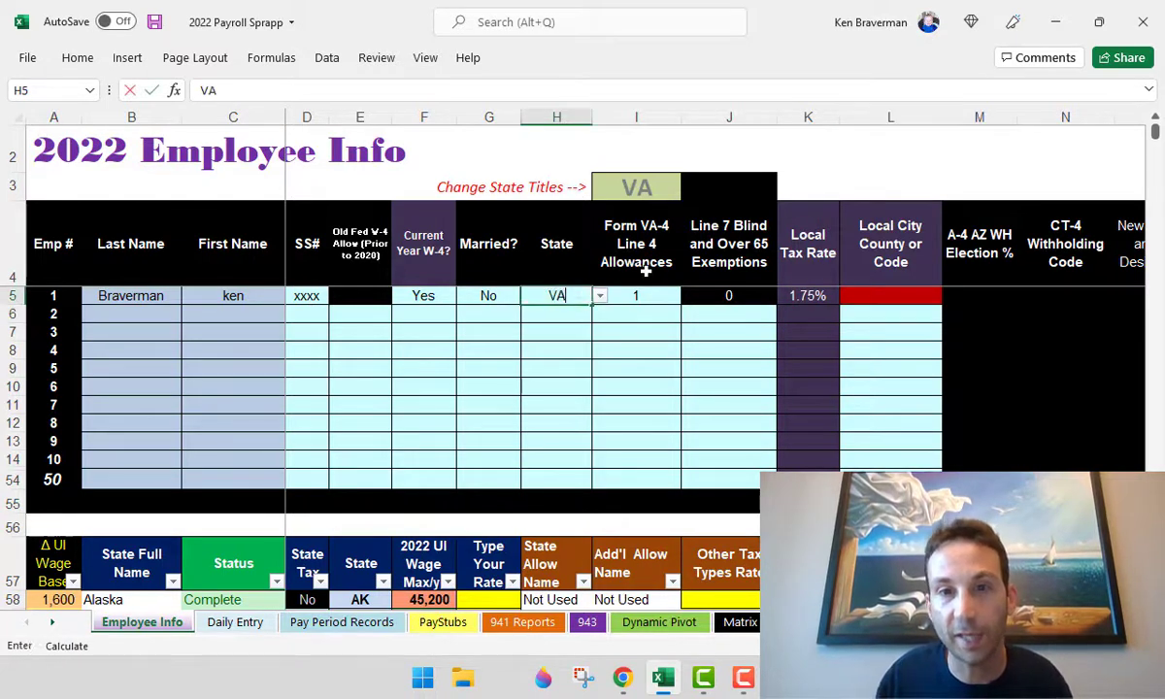
key("Tab")
key("Tab")
key("Tab")
key("Tab")
key("Tab")
key("Tab")
key("Tab")
key("Tab")
key("Tab")
key("Tab")
key("Tab")
key("Tab")
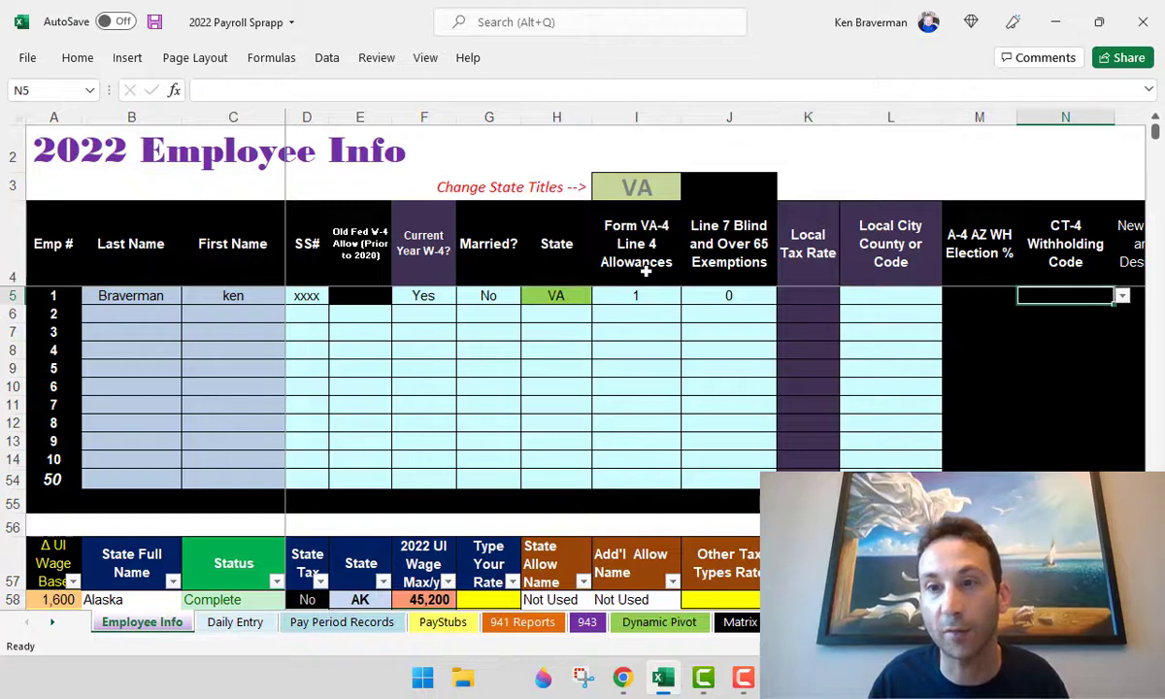
key("Tab")
key("Tab")
key("Tab")
key("Tab")
key("Tab")
key("Tab")
key("Tab")
key("Tab")
key("Tab")
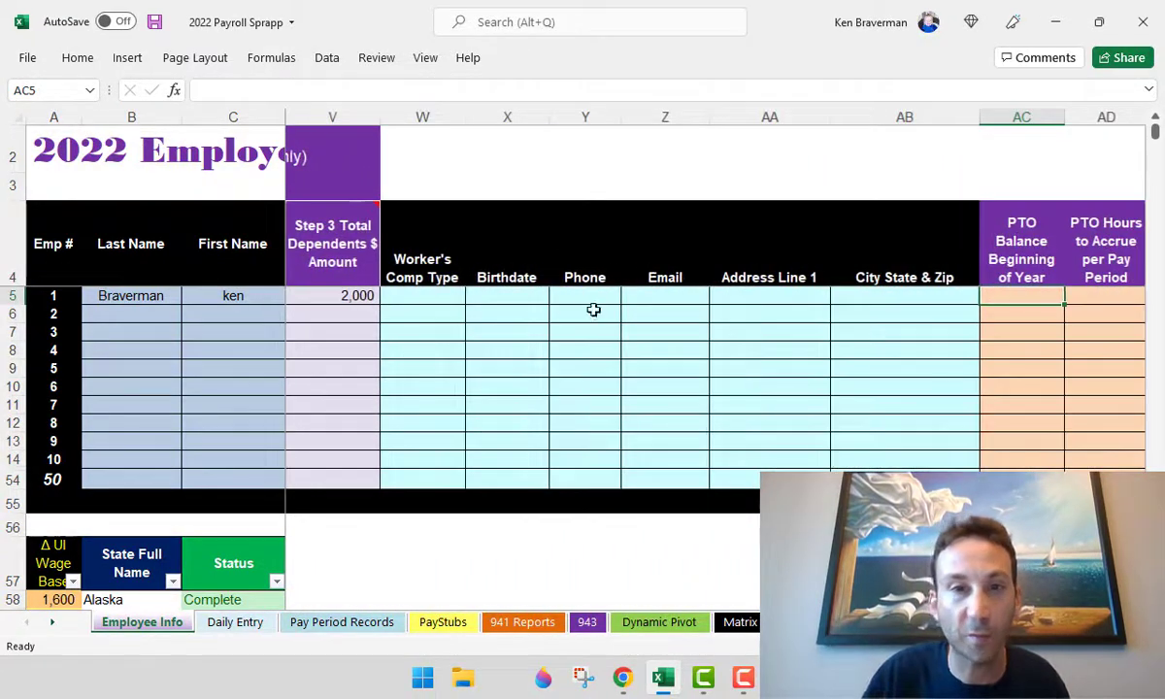
left_click_drag(388, 296, 894, 298)
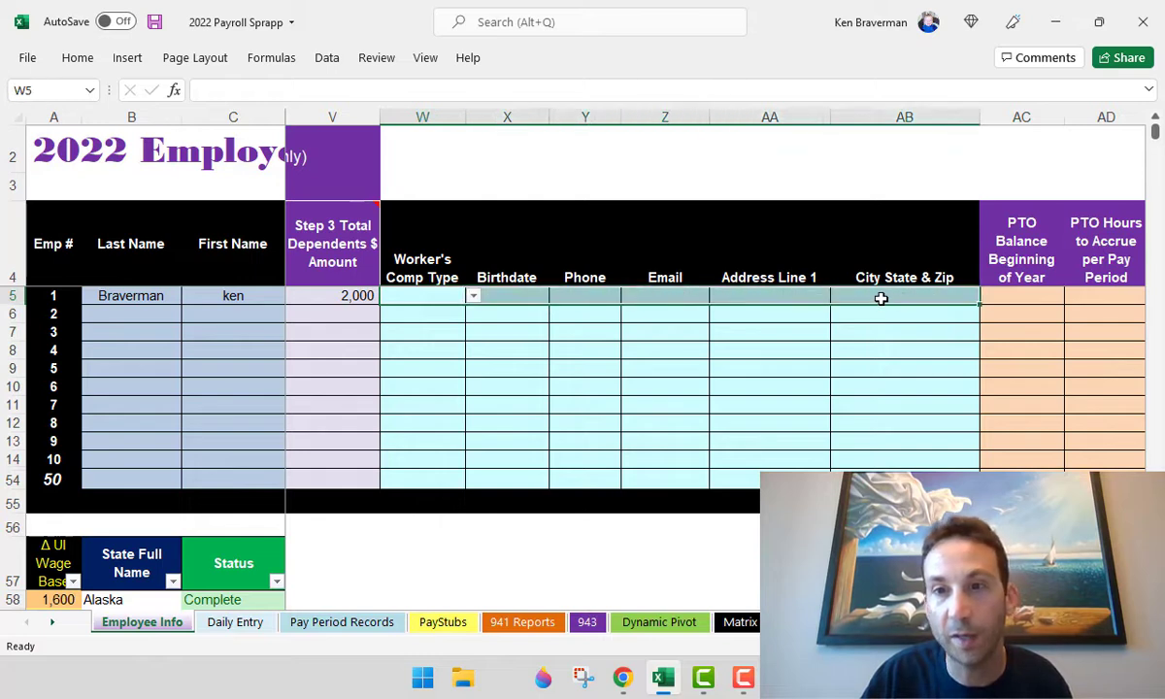
left_click(881, 299)
key("Left")
key("Right")
key("Right")
key("Right")
key("Right")
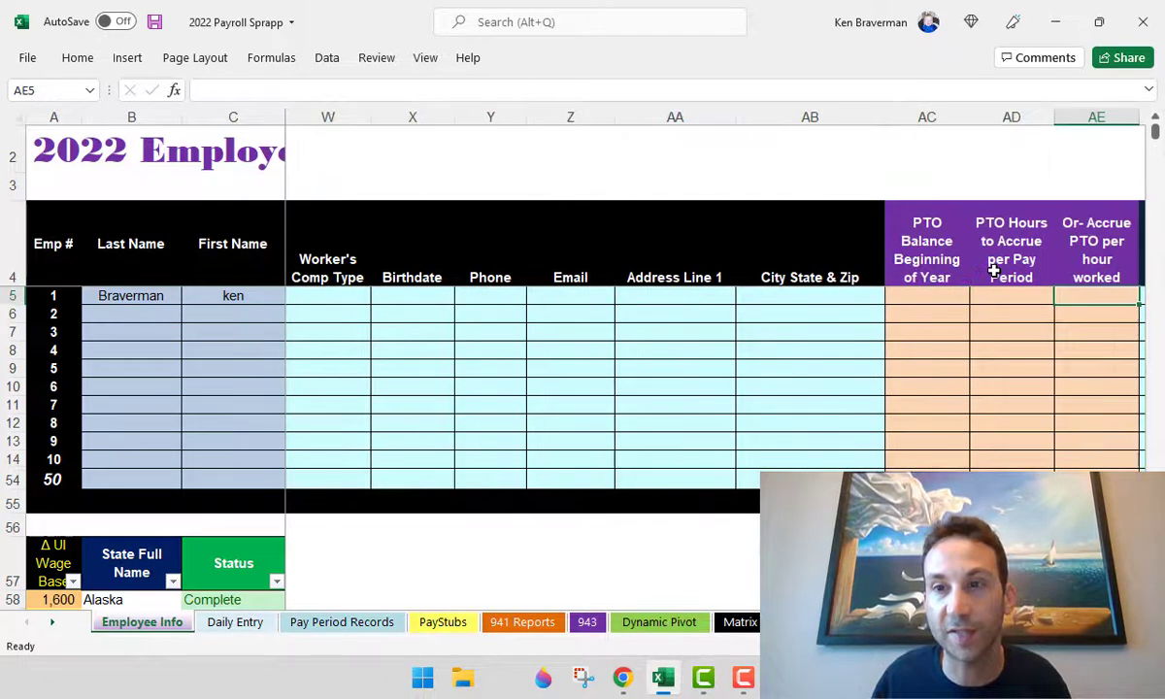
key("Right")
key("Right")
key("Right")
left_click(701, 301)
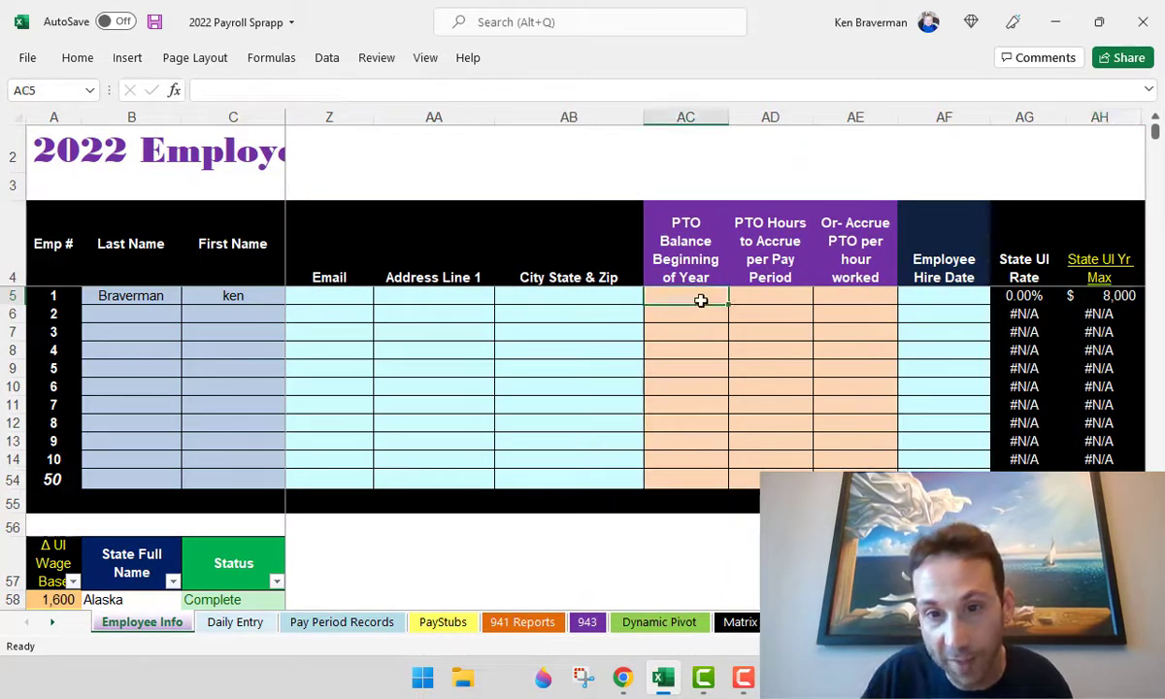
left_click_drag(701, 301, 846, 309)
left_click_drag(711, 254, 773, 241)
left_click(783, 311)
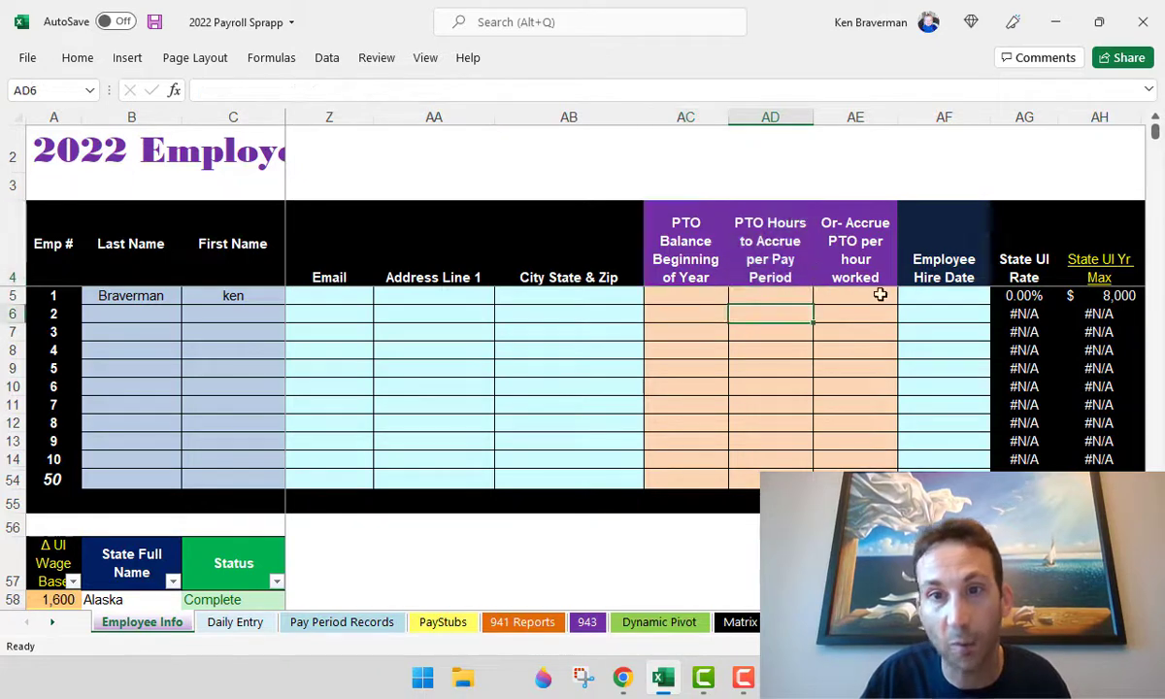
left_click(943, 301)
scroll(738, 357, "down", 2)
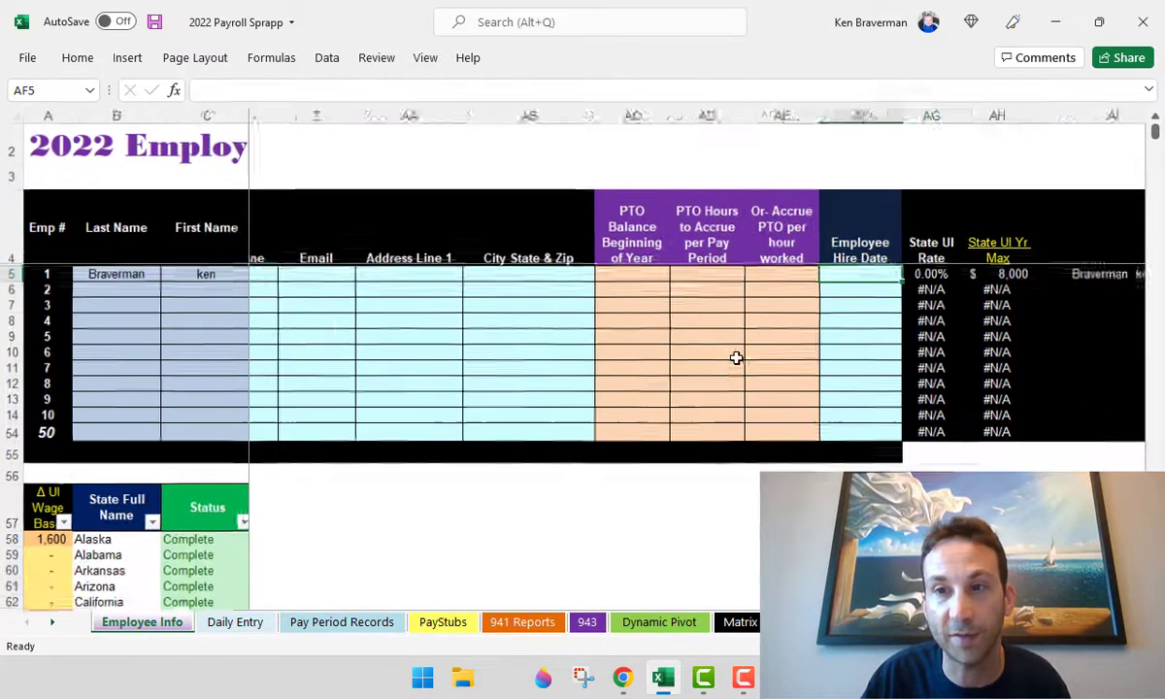
scroll(680, 291, "left", 10)
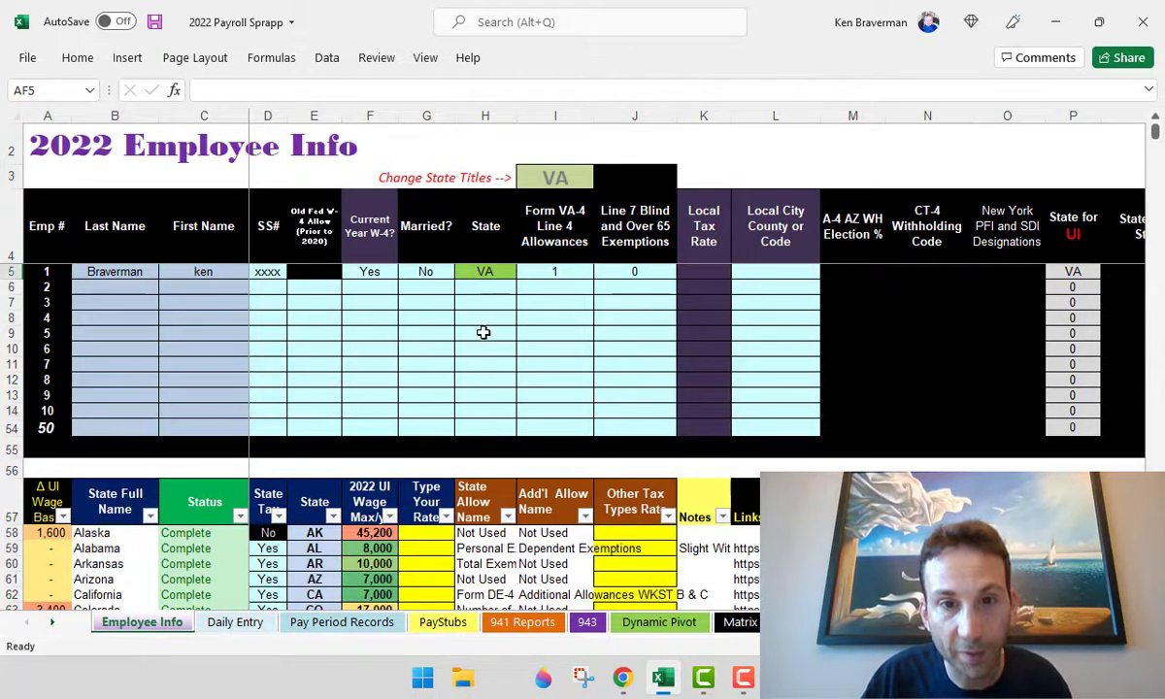
- Assign the first employee to Daily Entry rows 2–32 using Ctrl+D fill-down
left_click(233, 622)
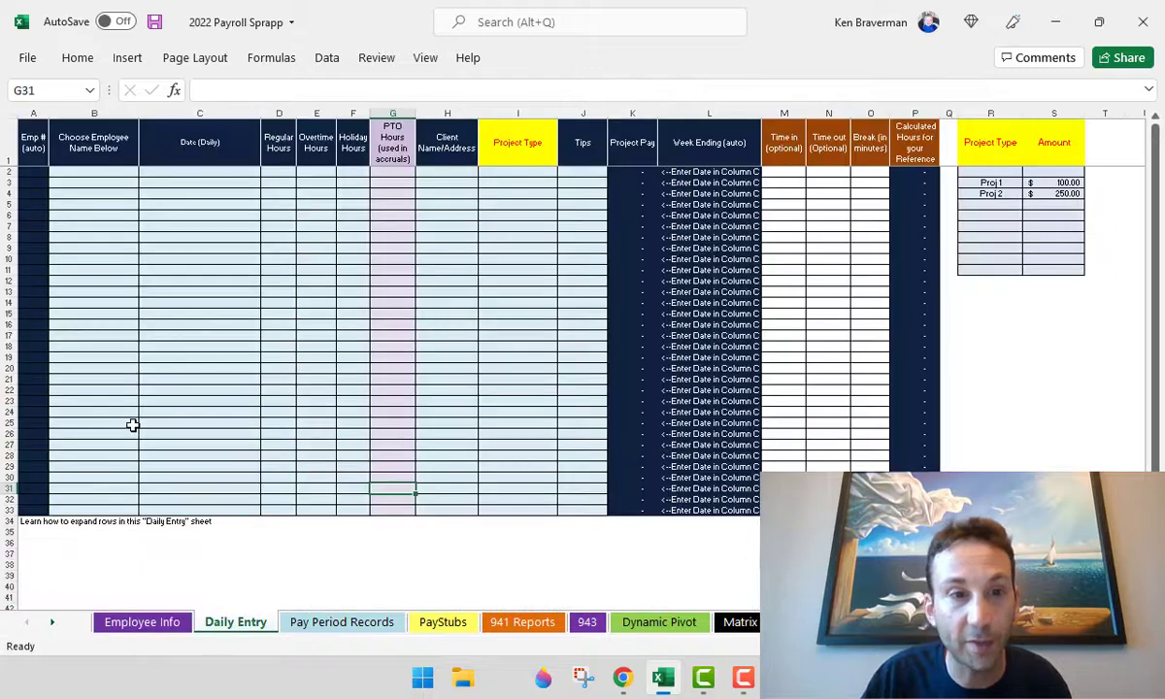
scroll(133, 425, "up", 3)
left_click(168, 228)
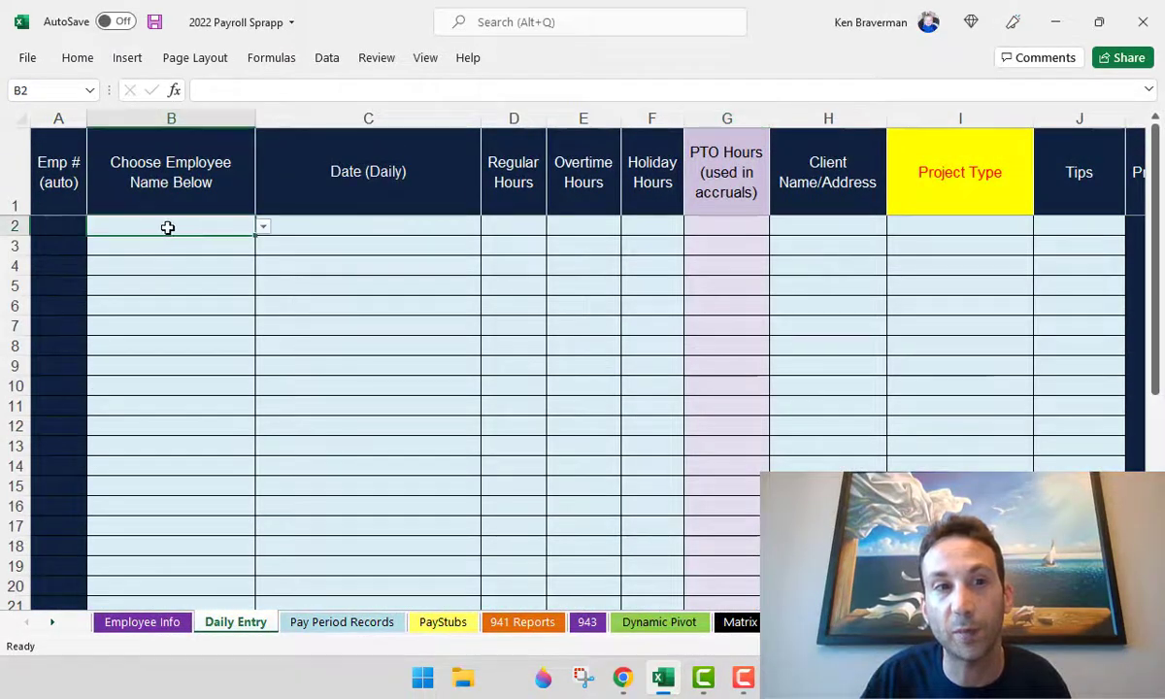
left_click(263, 227)
left_click(223, 243)
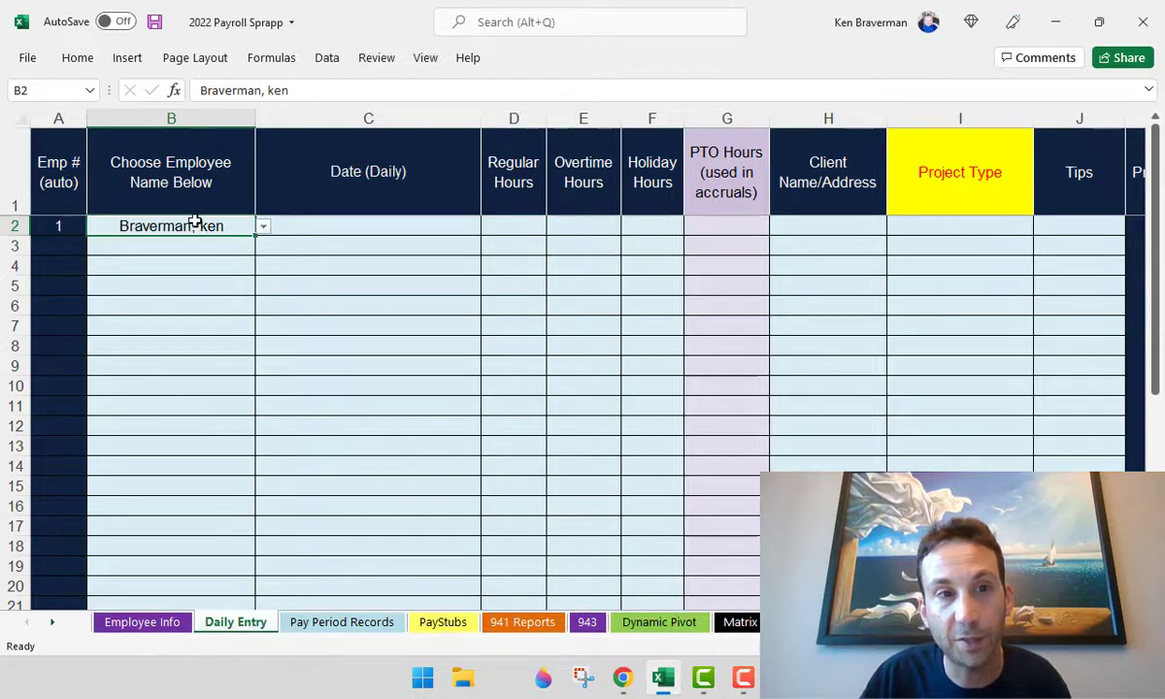
left_click_drag(195, 221, 188, 483)
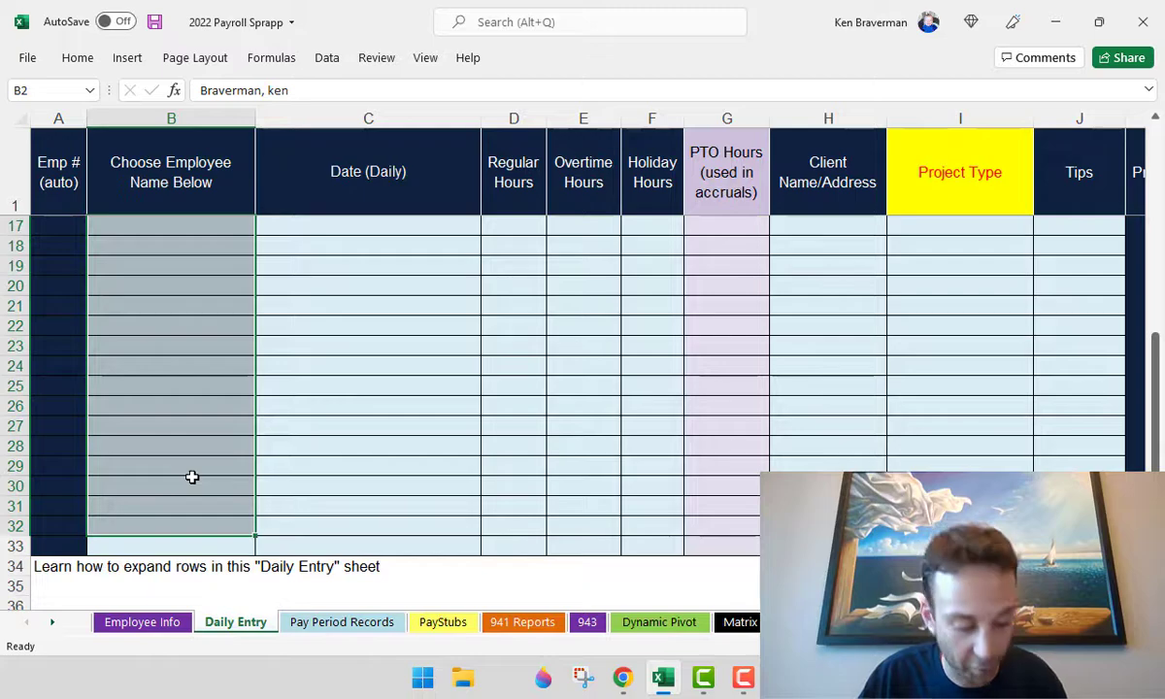
key("ctrl+d")
scroll(200, 436, "down", 3)
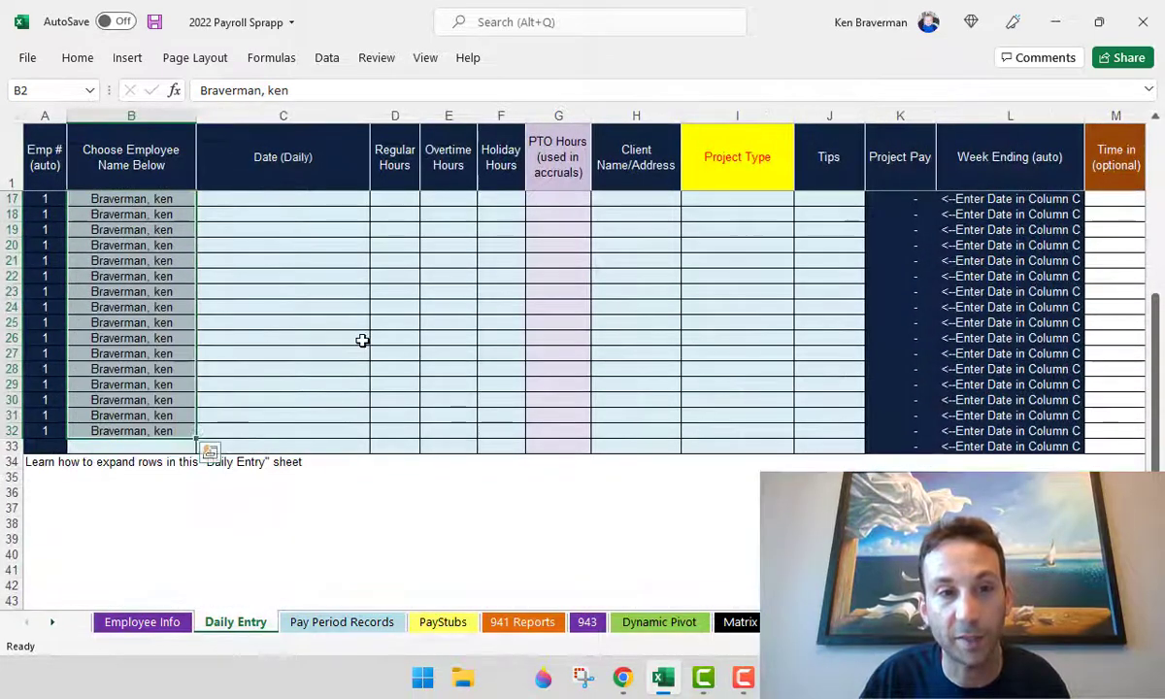
scroll(349, 349, "up", 5)
- Date the first entry row January 1, 2022
left_click(337, 194)
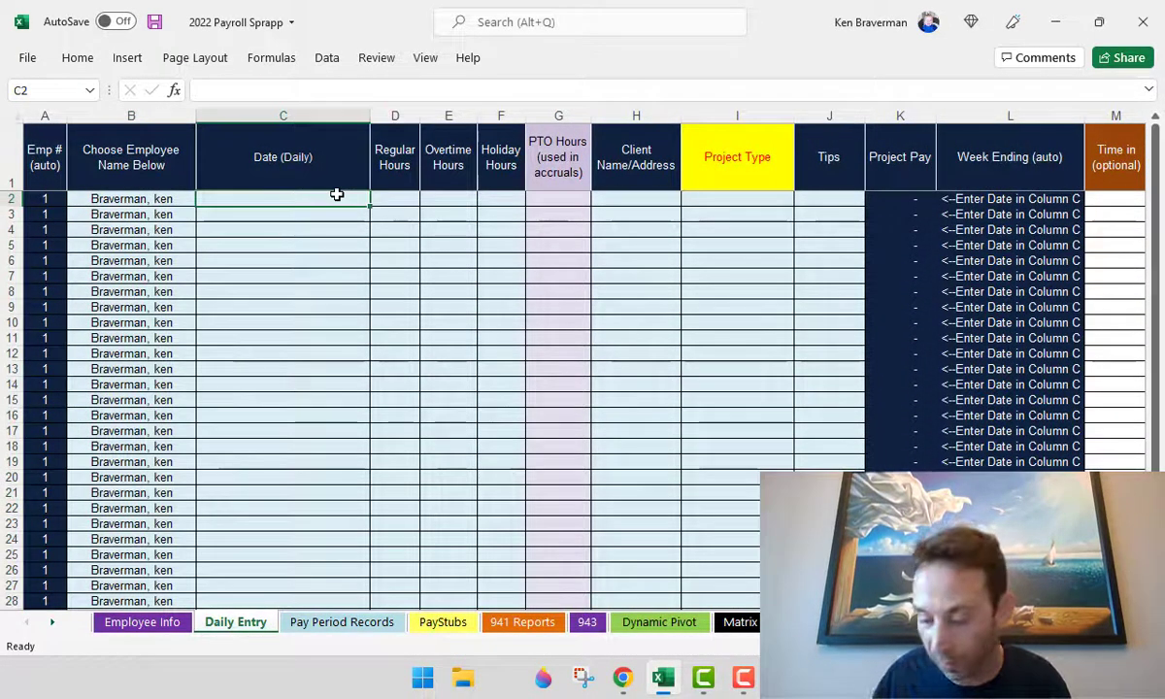
type("1/1")
key("ctrl+Return")
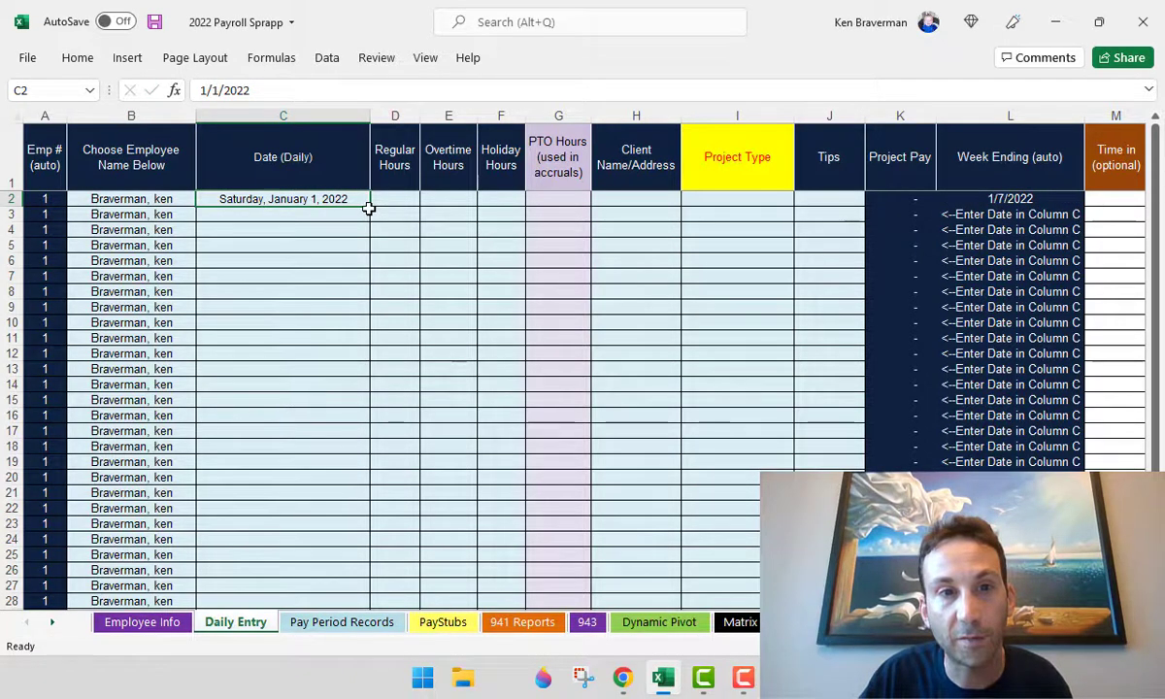
- Fill the dates January 1–31, 2022 down column C and enter 8 regular hours for January 1
left_click_drag(369, 208, 356, 554)
scroll(455, 307, "up", 3)
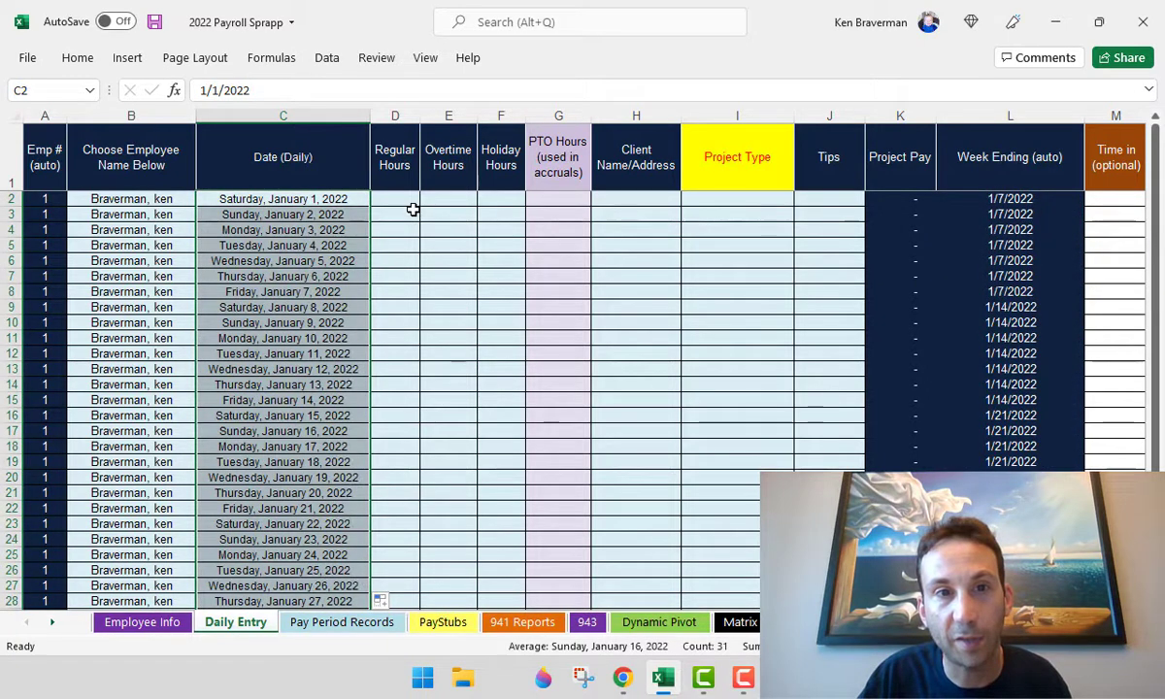
key("Right")
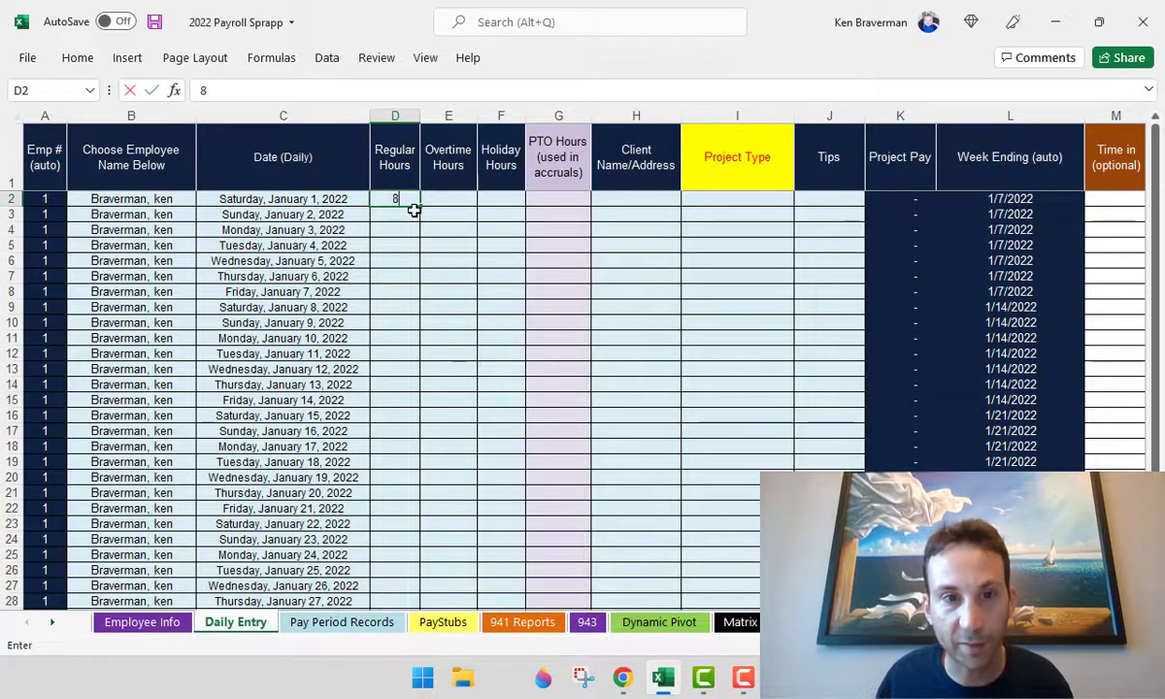
type("8")
key("Return")
- Copy the 8.00 regular hours down to every January row through row 32
key("shift+Down")
key("Up")
key("shift+Down")
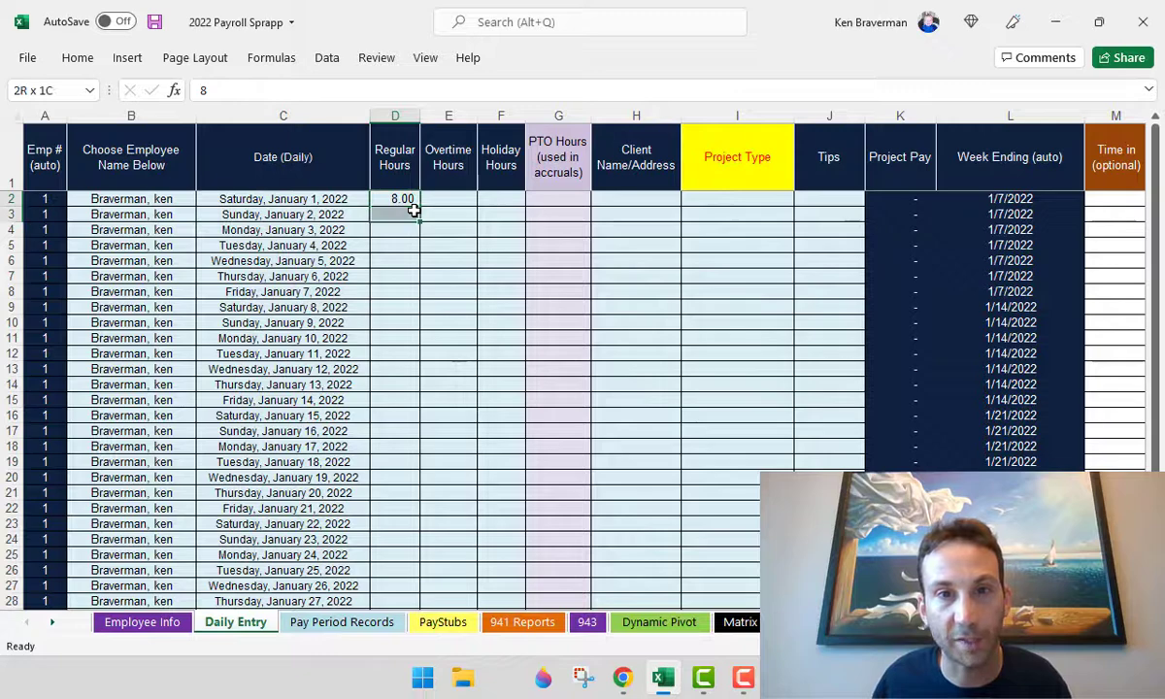
key("shift+Down")
key("shift+Down")
key("shift+Down")
key("shift+Down")
key("shift+Down")
key("shift+Down")
key("shift+Down")
key("shift+Down")
key("shift+Down")
key("shift+Down")
key("shift+Down")
key("shift+Down")
key("shift+Down")
key("shift+Down")
key("shift+Down")
key("shift+Down")
key("shift+Down")
key("shift+Down")
key("shift+Down")
key("shift+Down")
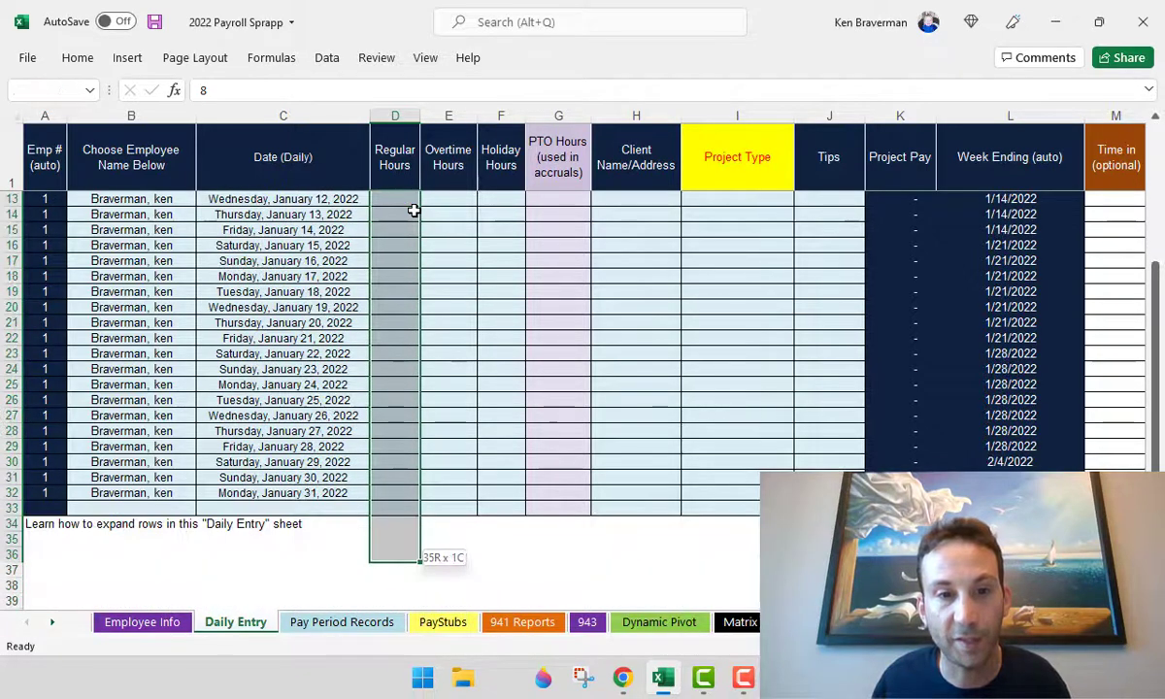
key("shift+Up")
key("shift+Up")
key("shift+Up")
key("shift+Up")
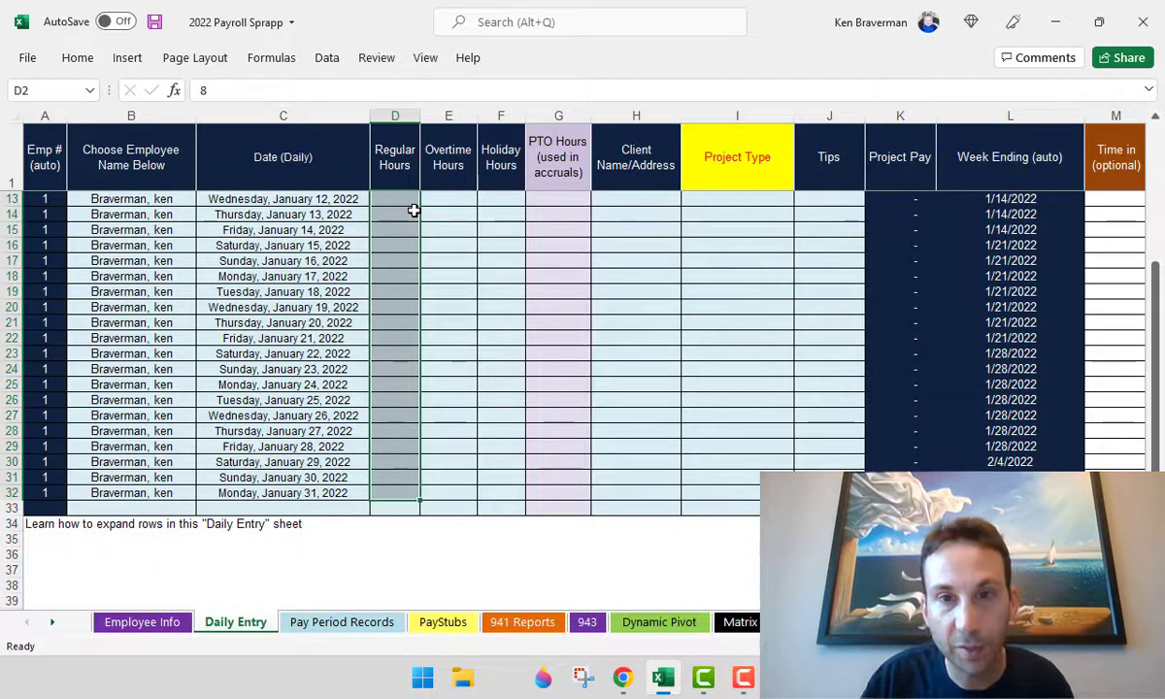
key("ctrl+d")
left_click(471, 354)
- Inspect the optional time-in, time-out and calculated hours columns
scroll(490, 359, "up", 4)
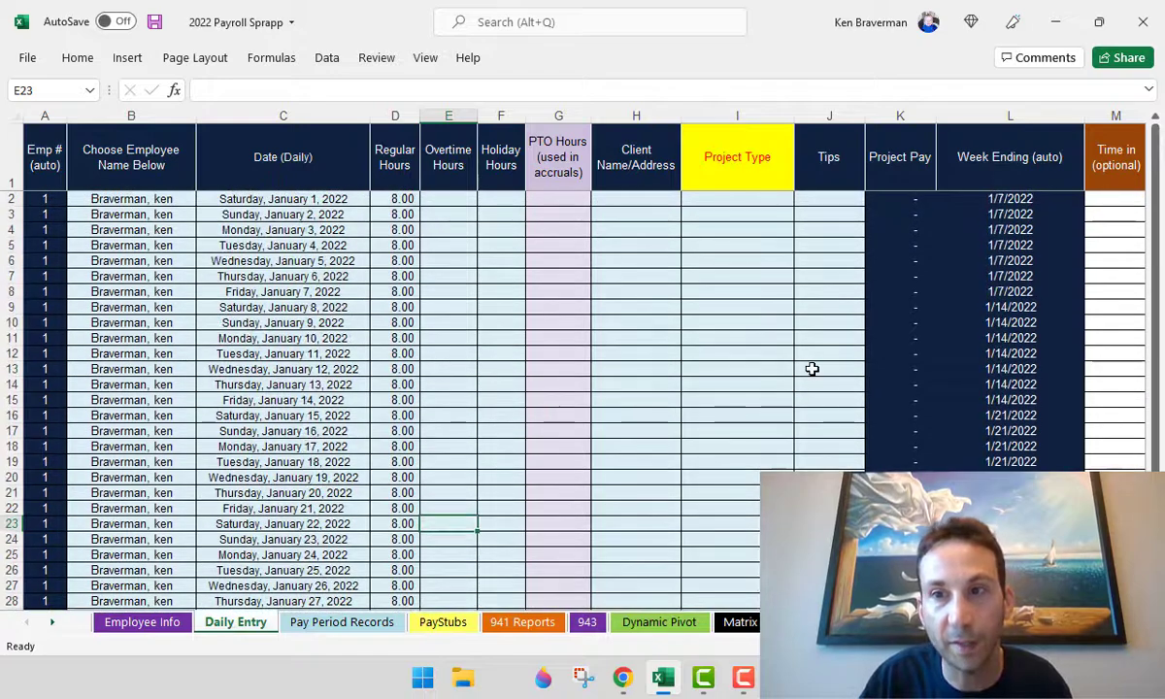
scroll(737, 367, "down", 1, "ctrl")
scroll(692, 357, "down", 2)
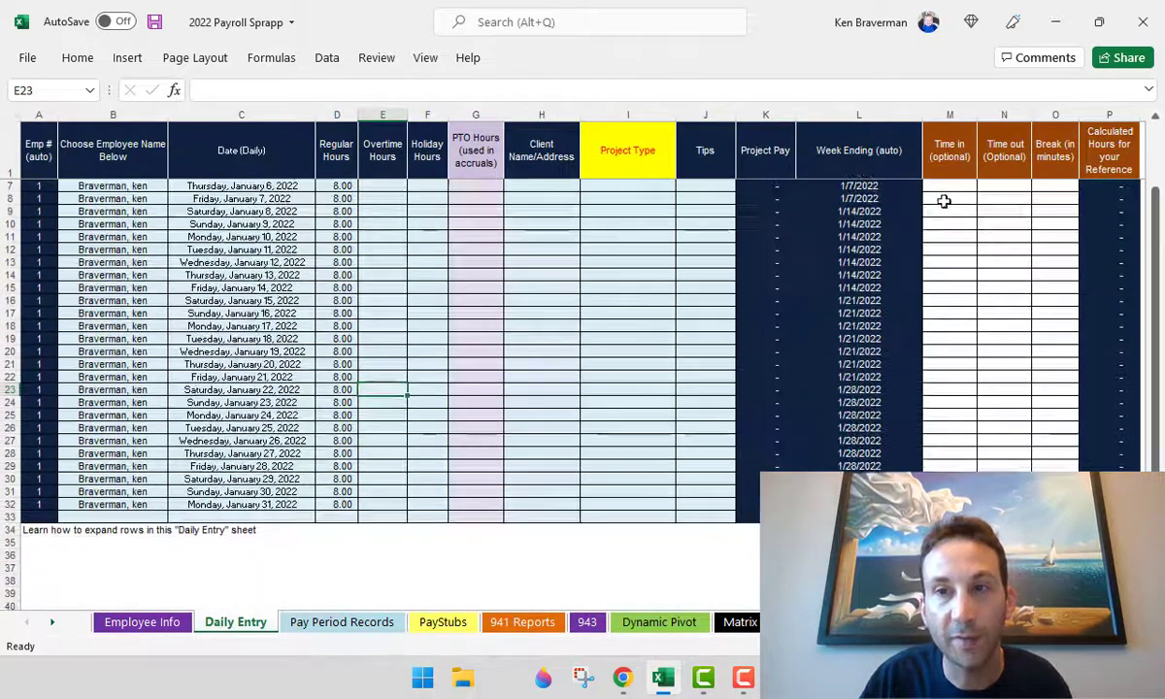
left_click(945, 201)
left_click(991, 212)
left_click(1000, 236)
scroll(602, 344, "up", 2)
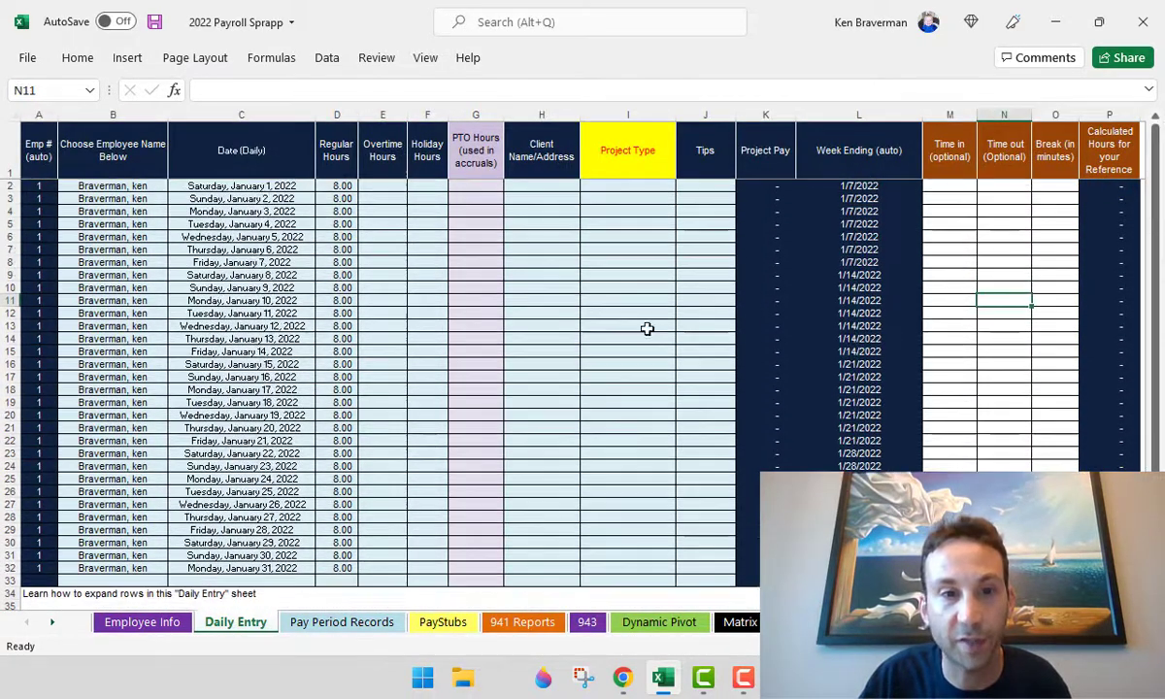
left_click(944, 210)
left_click(1028, 211)
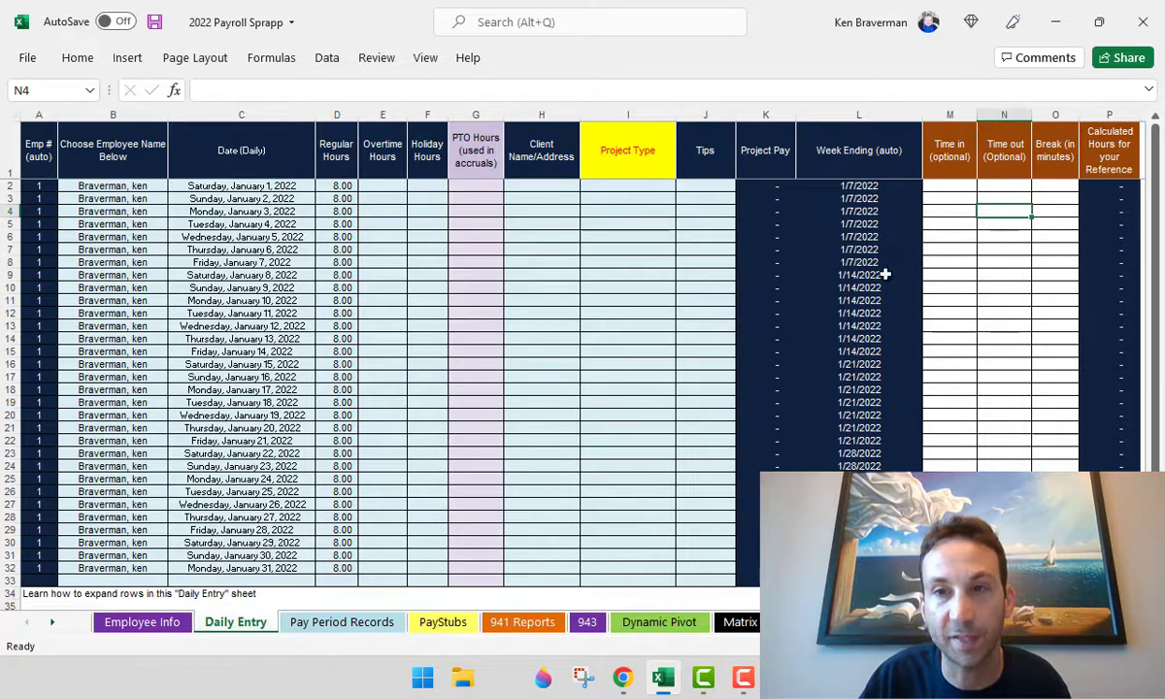
left_click(1120, 212)
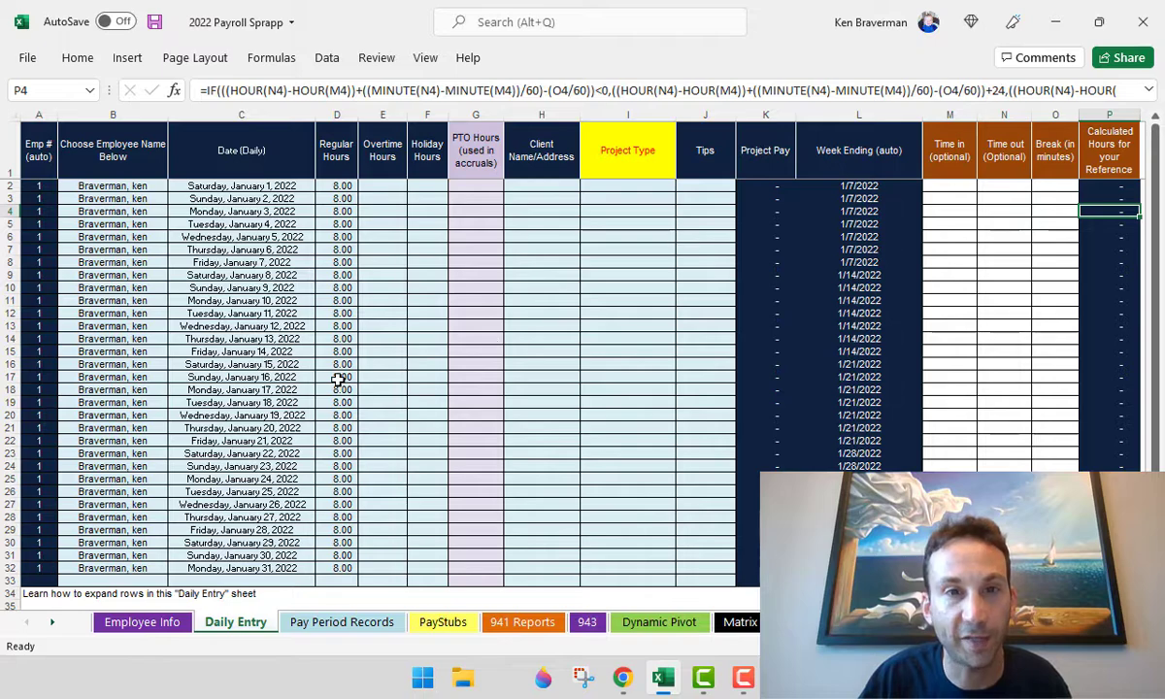
scroll(337, 382, "down", 2)
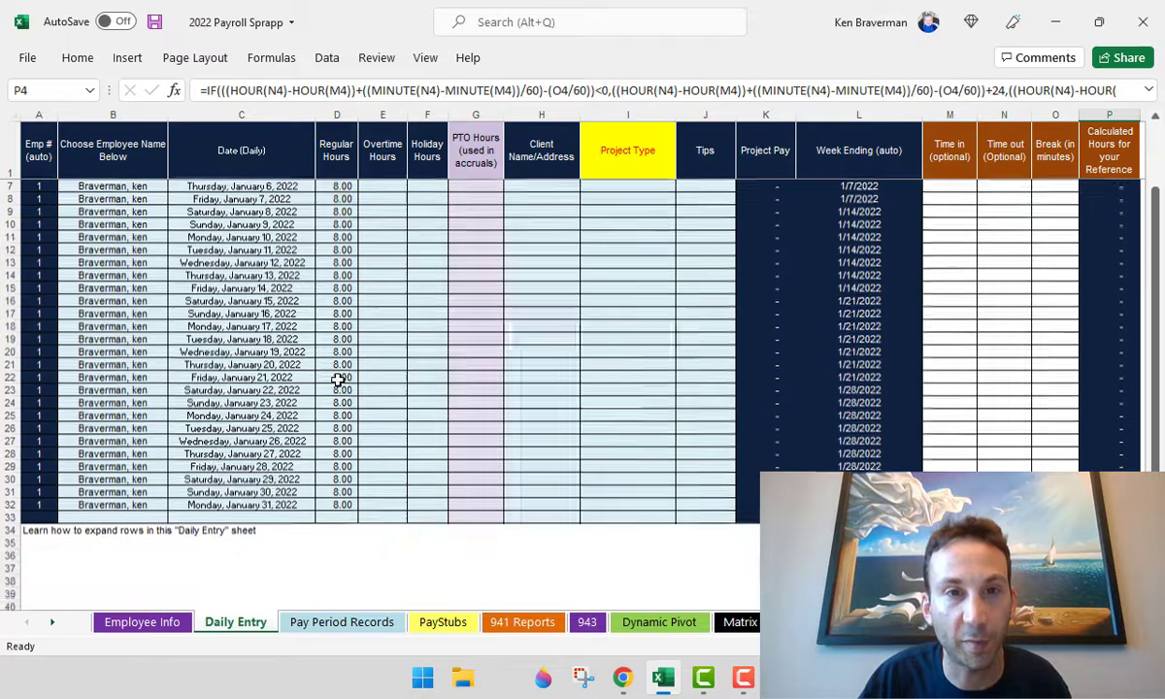
- Set the first day's project type to Proj 1 from its dropdown list
left_click(623, 202)
scroll(665, 189, "up", 2)
left_click(667, 187)
left_click(681, 185)
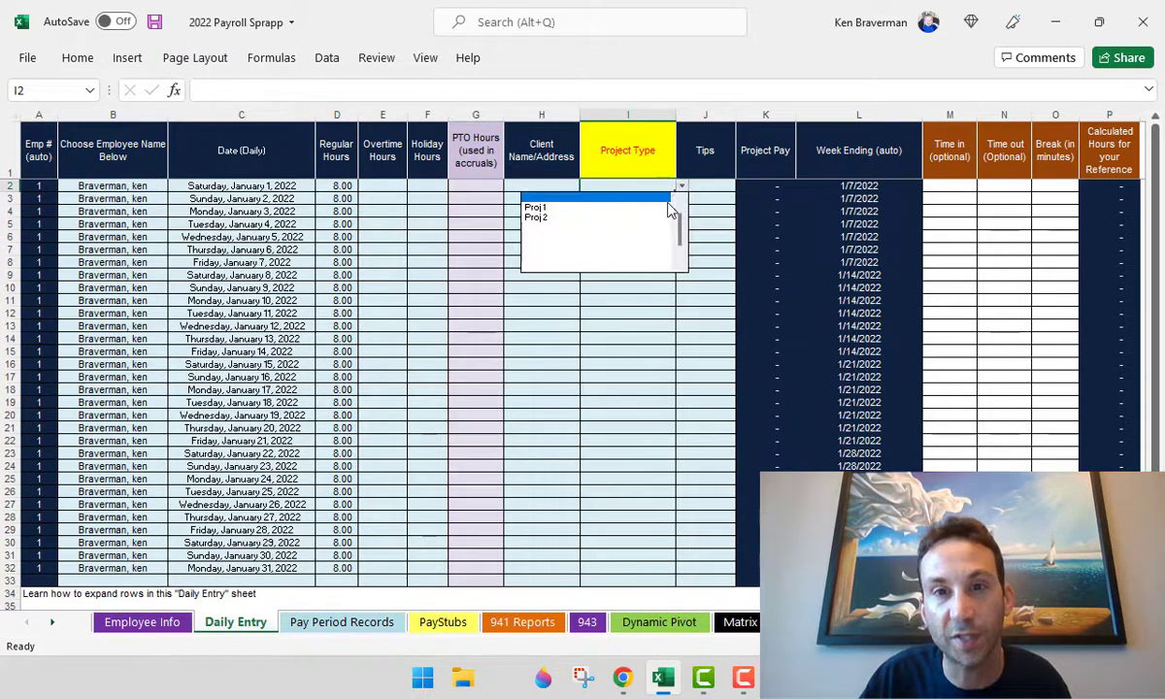
left_click(667, 202)
scroll(654, 225, "down", 4)
- Review the project rates table, including the Proj 1 amount of 100
left_click(603, 170)
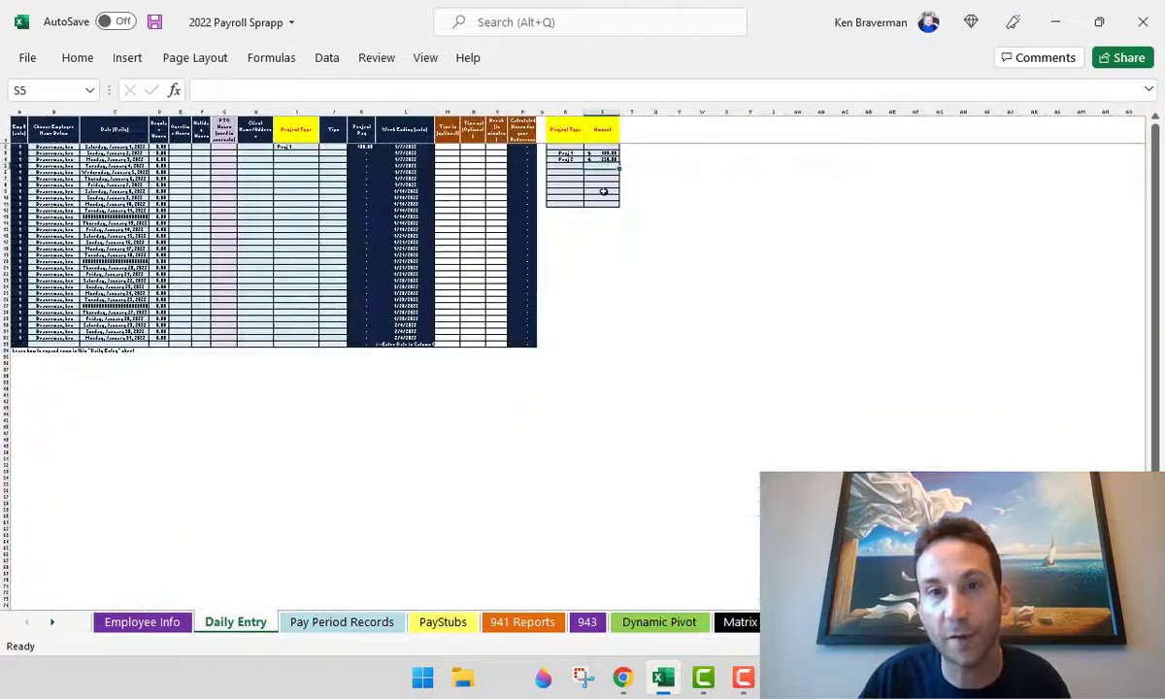
scroll(709, 377, "up", 5)
scroll(762, 356, "up", 1)
left_click(1053, 282)
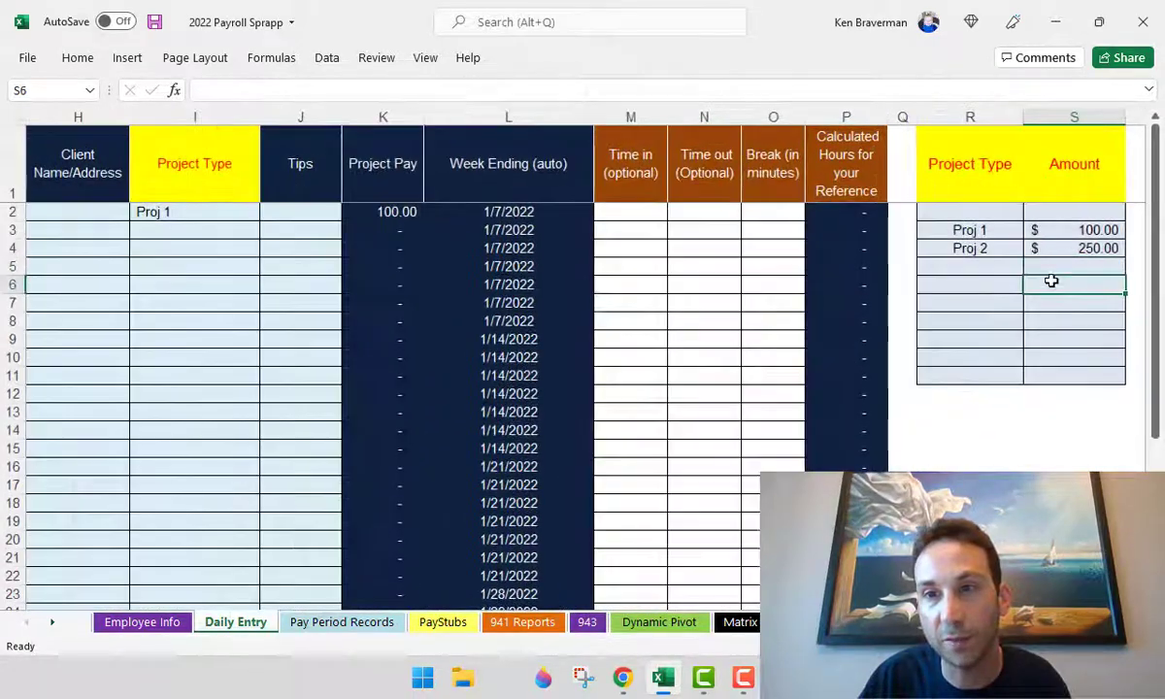
left_click(1080, 228)
left_click(1048, 282)
left_click(990, 229)
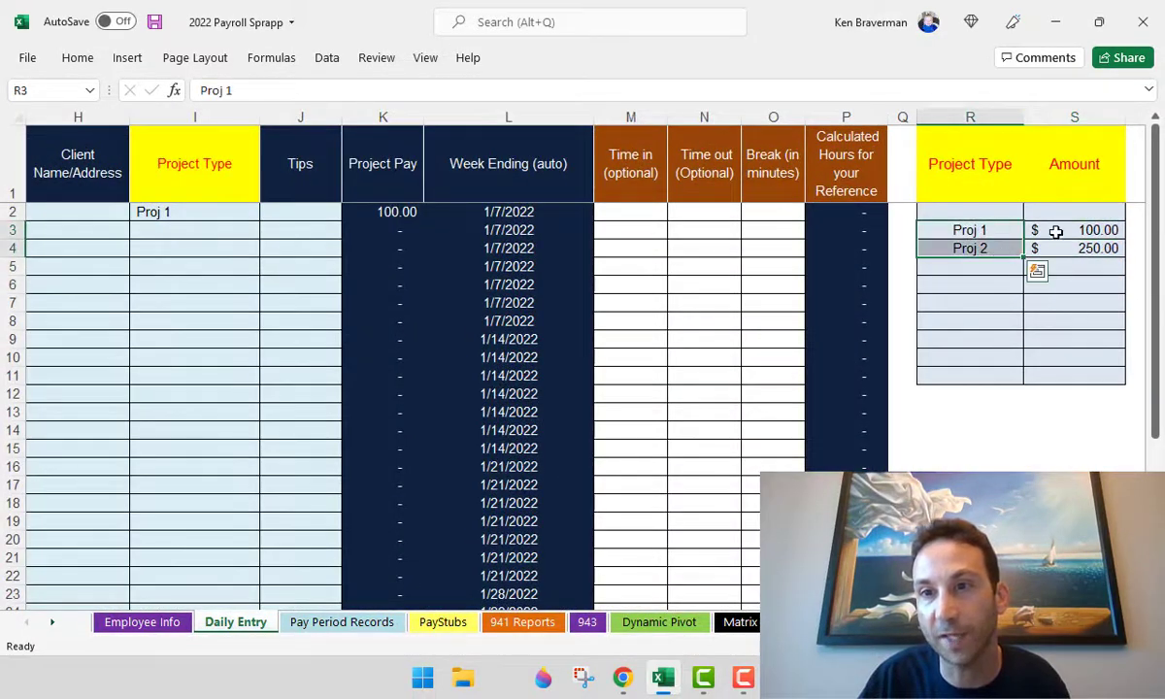
left_click_drag(1068, 230, 1054, 261)
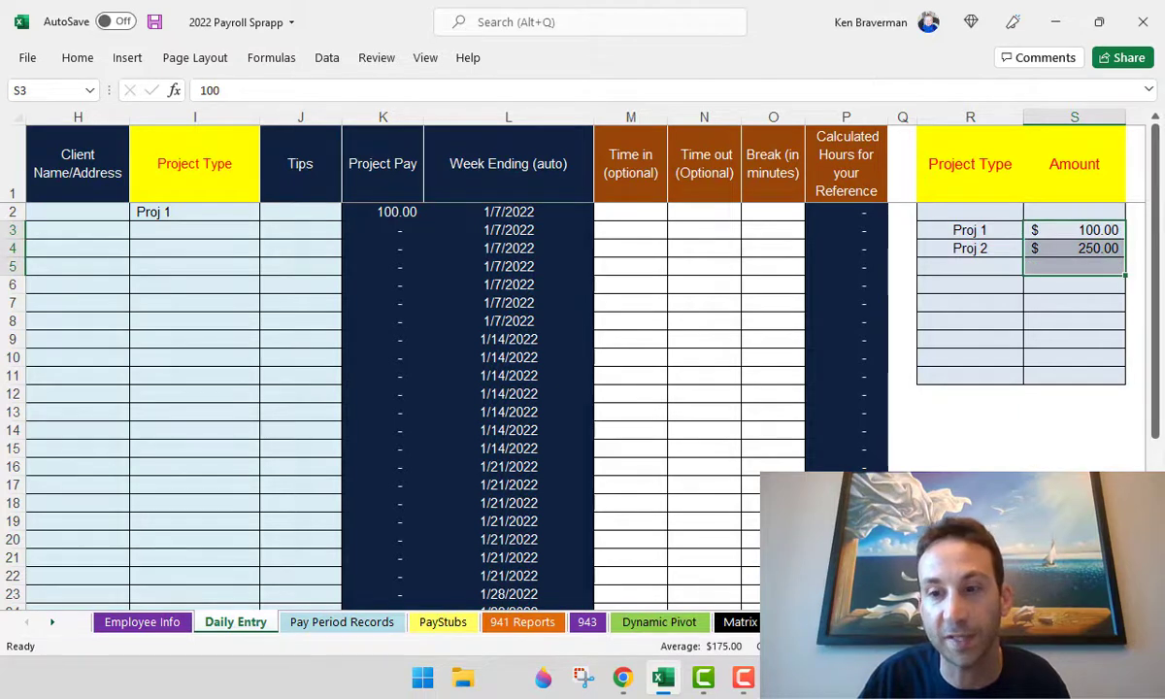
- Clear the first day's project type and scroll down to the 'Learn how to expand rows' note
scroll(582, 359, "left", 5)
left_click(804, 323)
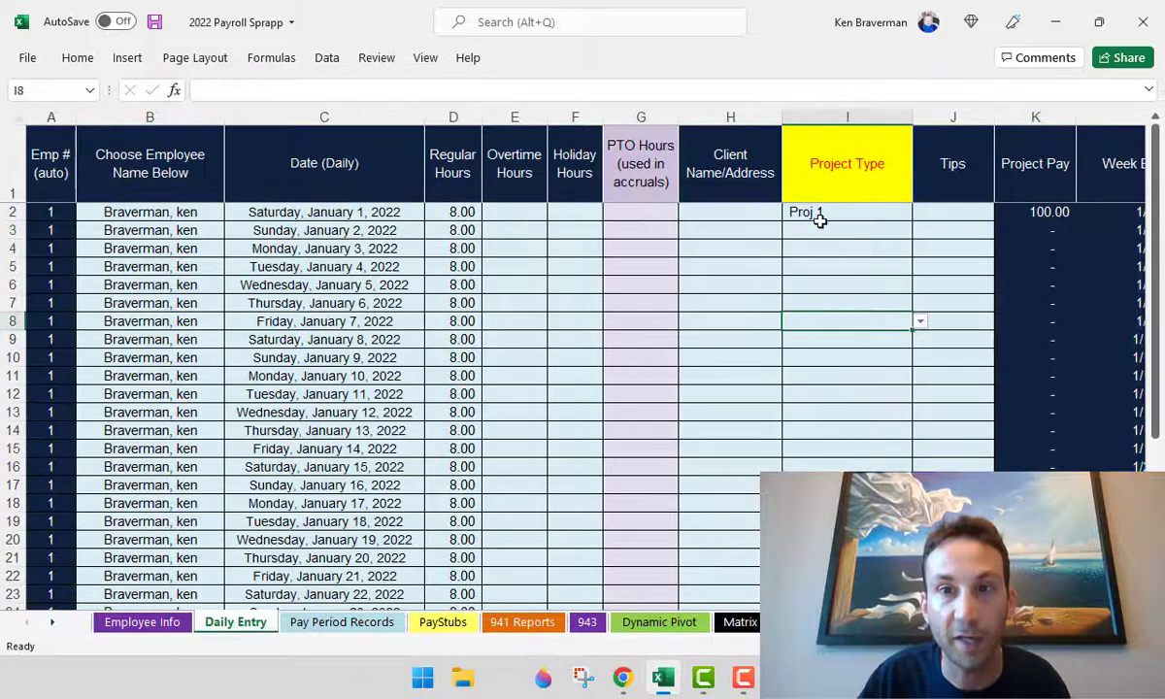
left_click(824, 215)
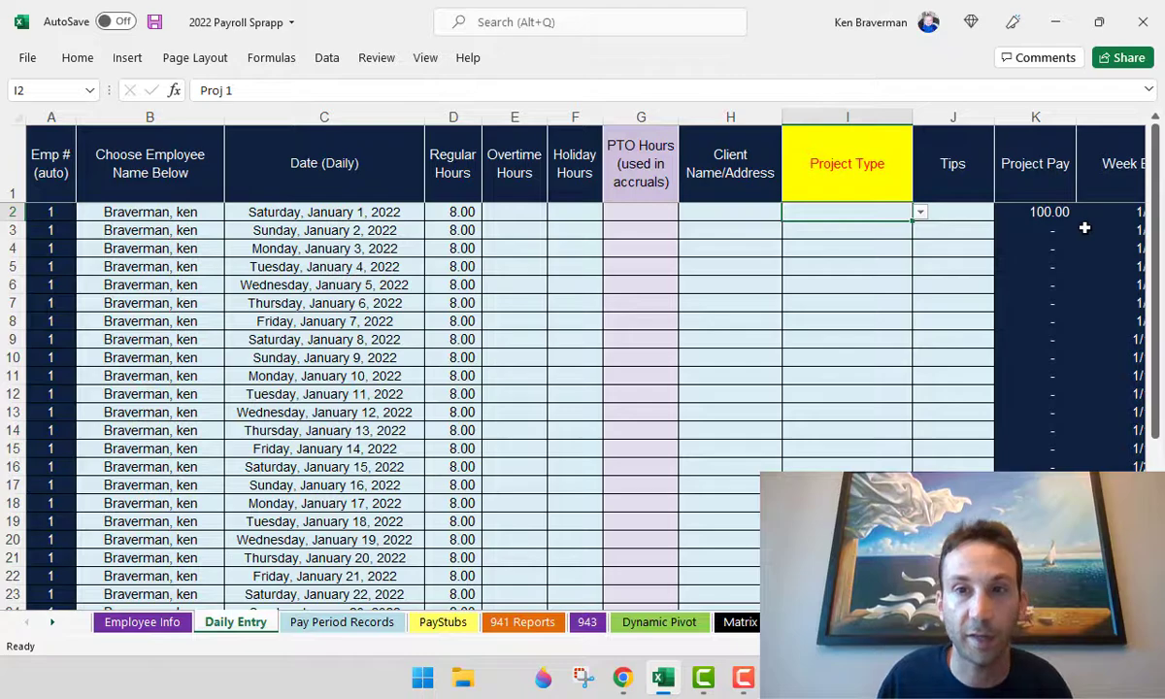
key("Delete")
scroll(352, 388, "down", 8)
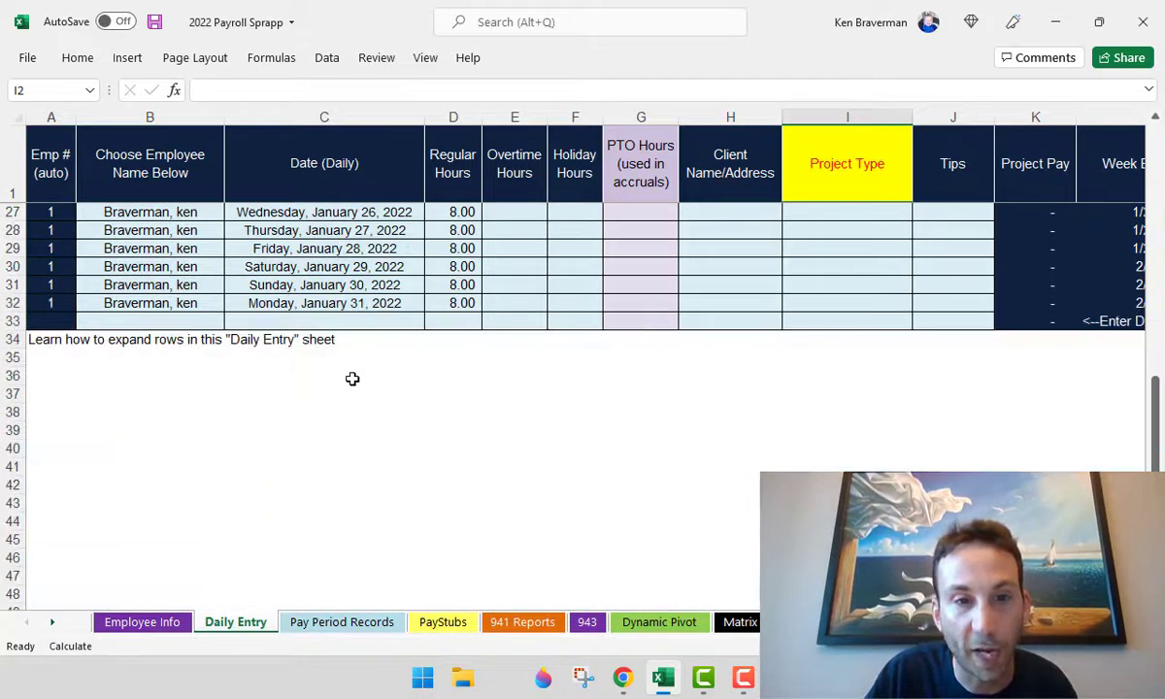
scroll(351, 378, "down", 2)
scroll(312, 367, "down", 1)
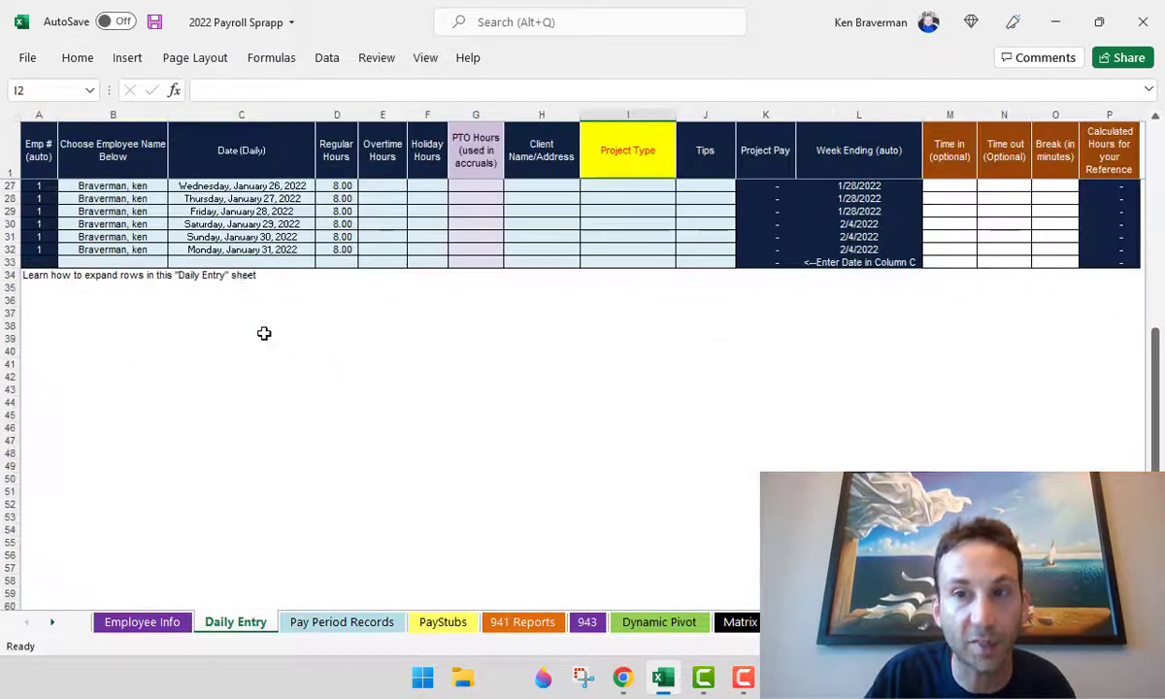
- Select row 33 across columns A–P and extend the table's shading and formulas downward
left_click(42, 261)
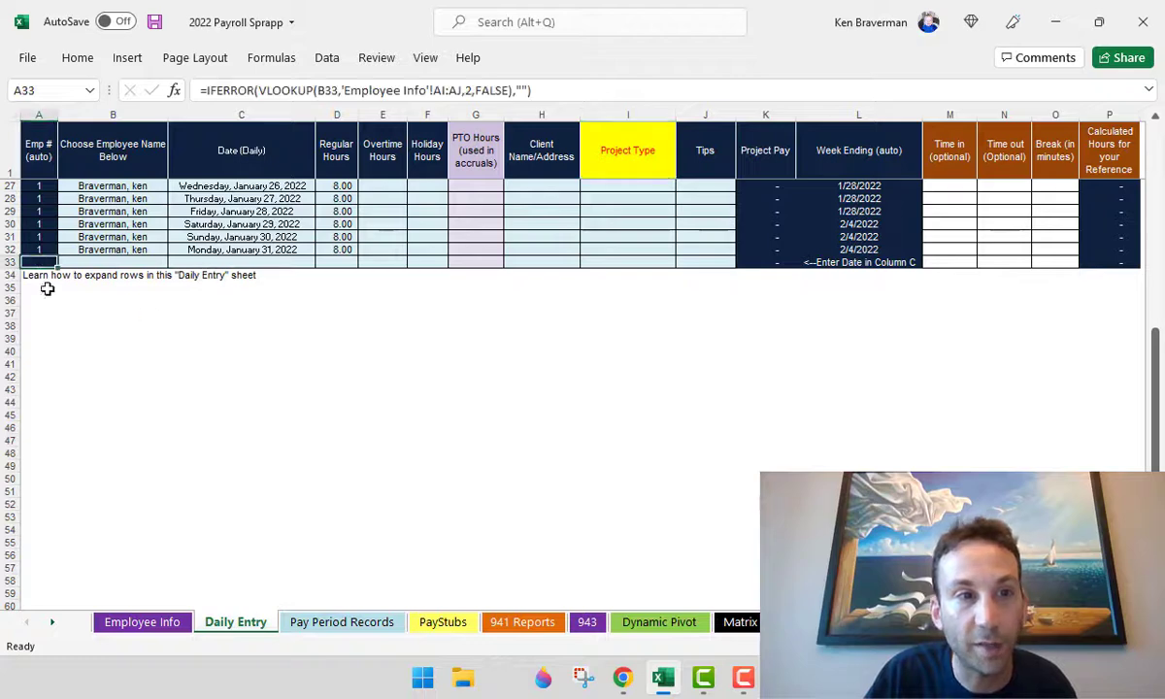
left_click_drag(35, 261, 831, 530)
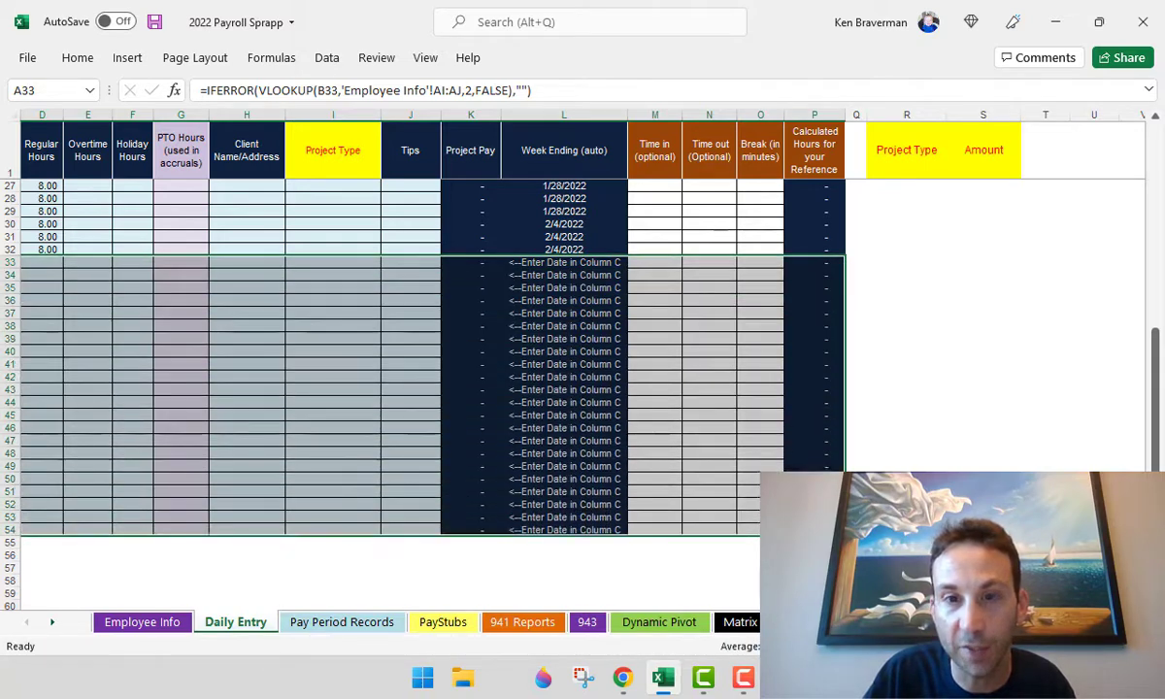
scroll(644, 571, "left", 3)
left_click_drag(55, 262, 879, 265)
key("shift+Down")
key("shift+Down")
key("shift+Down")
key("shift+Down")
key("shift+Down")
key("shift+Down")
key("shift+Down")
key("shift+Down")
key("shift+Down")
key("shift+Down")
key("shift+Down")
key("shift+Down")
key("shift+Down")
key("shift+Down")
key("shift+Down")
key("shift+Down")
key("shift+Down")
key("shift+Down")
key("shift+Down")
key("shift+Down")
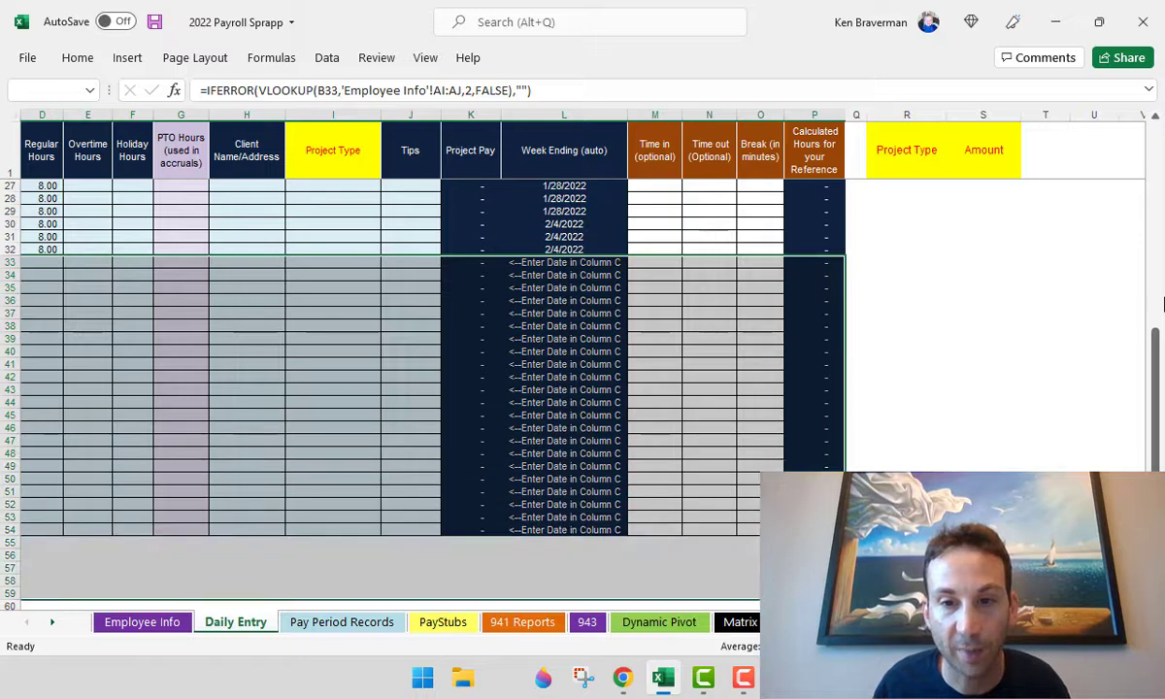
- Check the lookup formulas copied into the new rows through row 86
scroll(1164, 305, "down", 9)
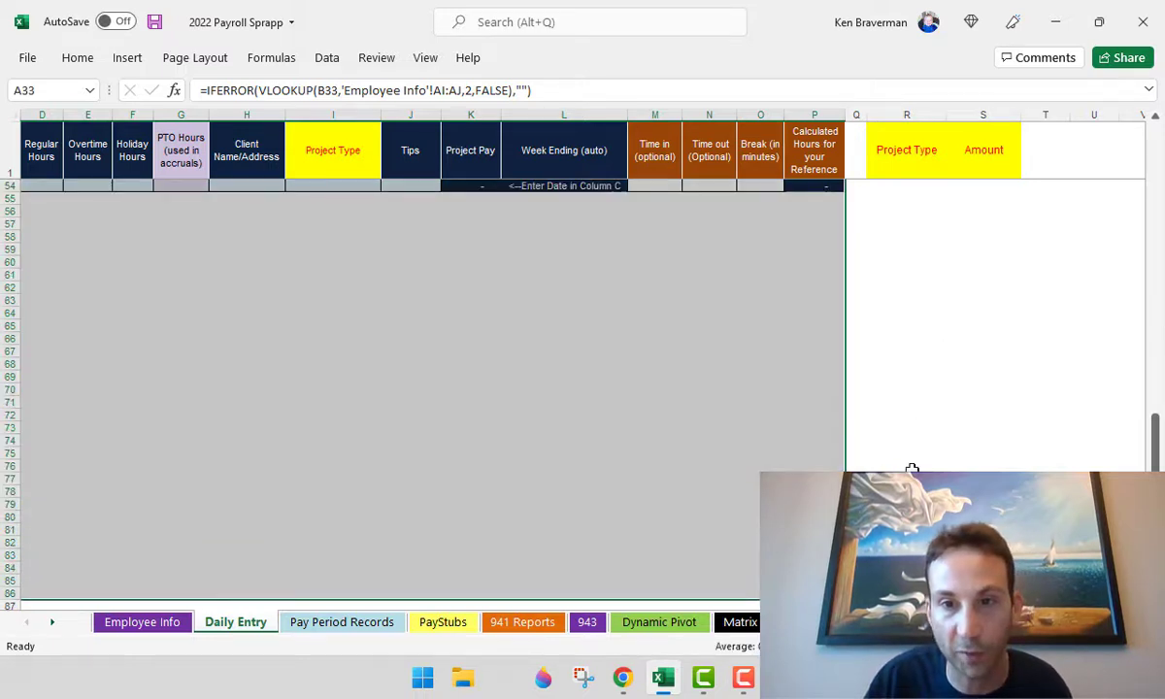
scroll(676, 491, "up", 10)
scroll(676, 491, "up", 2)
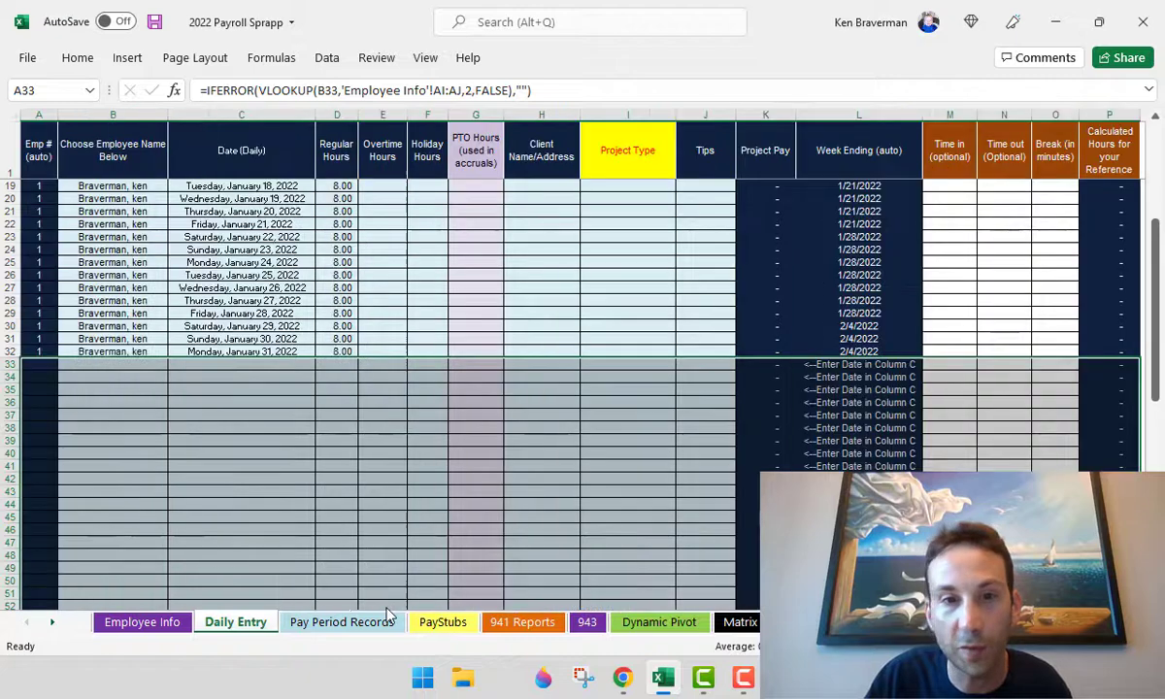
left_click(191, 485)
scroll(123, 375, "down", 7)
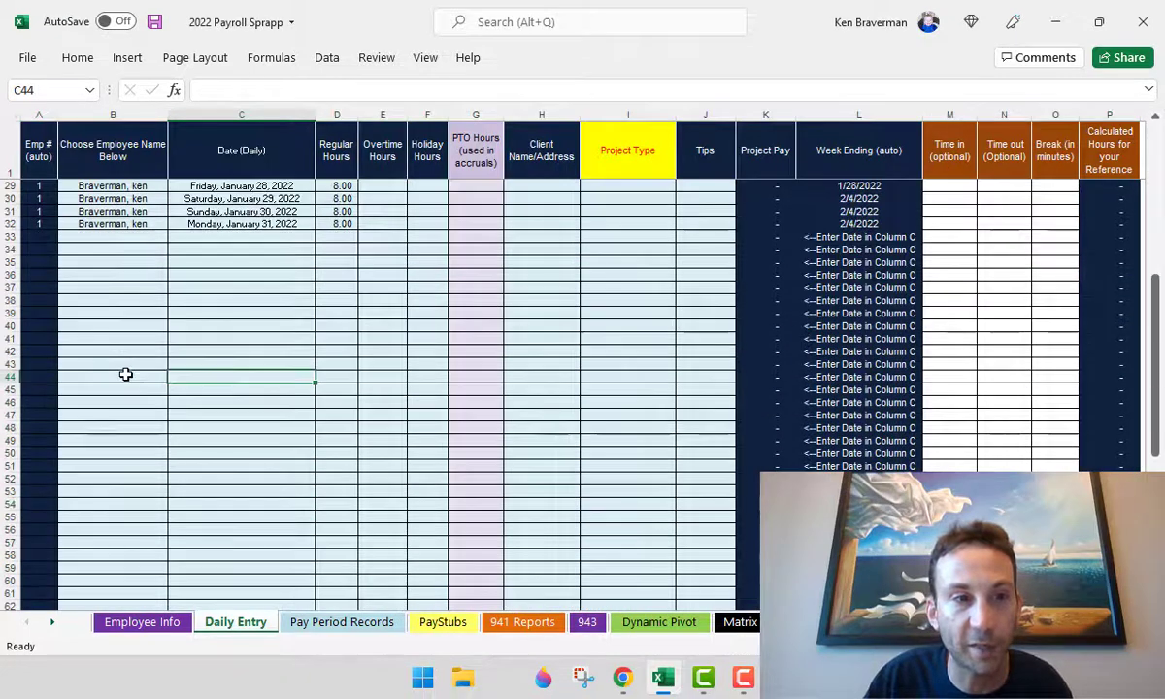
left_click(55, 386)
scroll(149, 419, "up", 3)
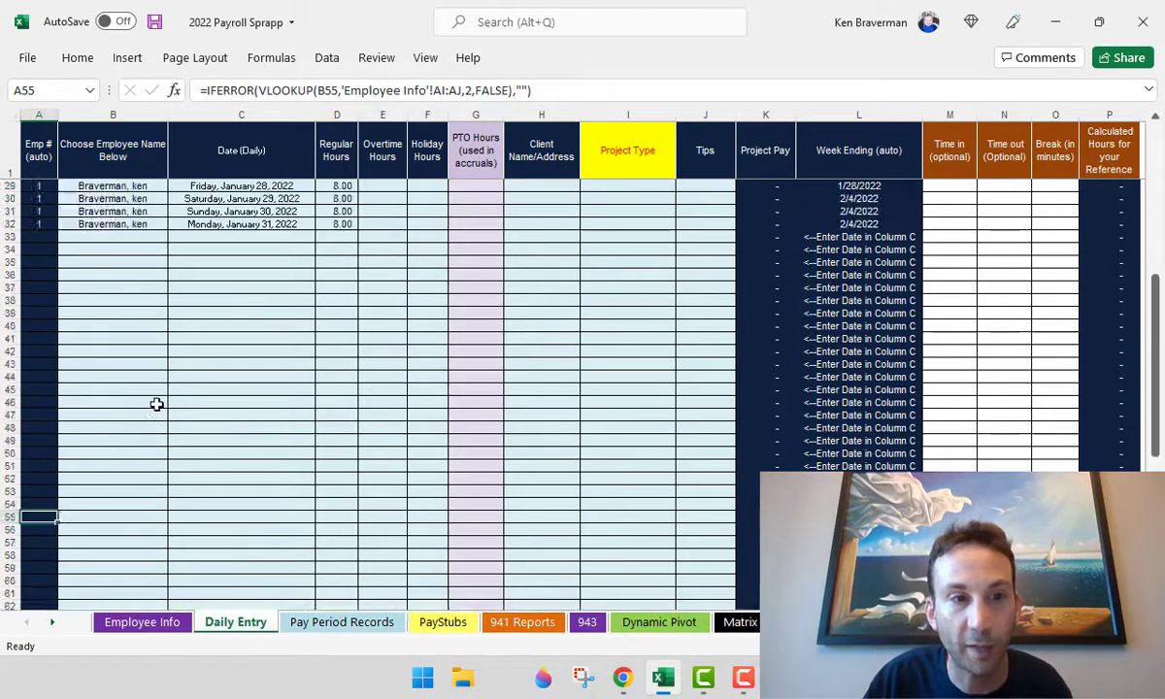
left_click(158, 403)
scroll(141, 442, "down", 7)
left_click(85, 490)
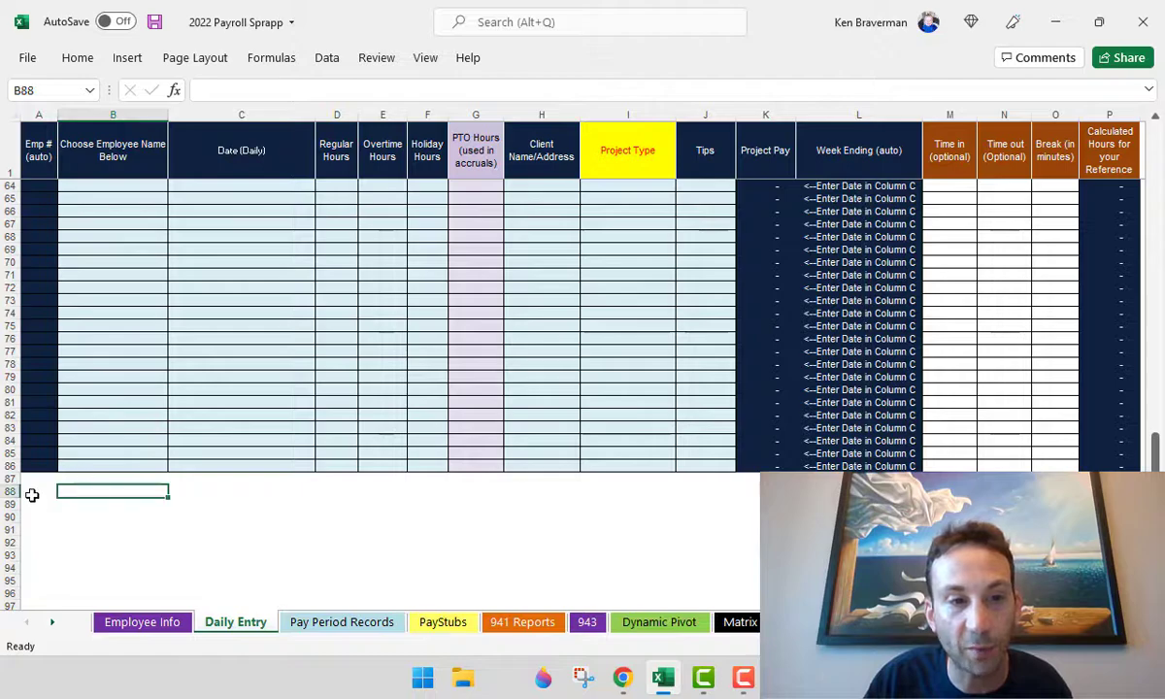
left_click(32, 493)
left_click_drag(29, 457, 1126, 428)
scroll(1131, 410, "down", 1)
scroll(600, 369, "up", 20)
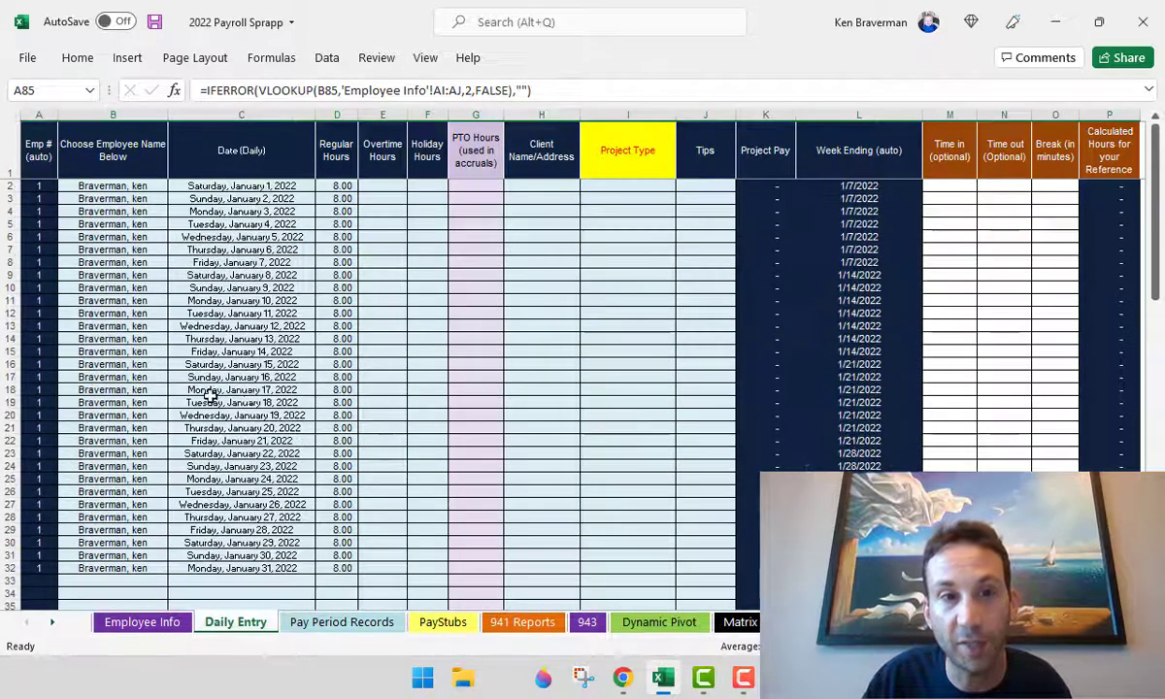
- Auto-fill February 2022 dates below January with regular hours rising from 9.00 (11 on February 3)
left_click(241, 402)
scroll(241, 402, "down", 2)
left_click_drag(97, 501, 360, 593)
scroll(441, 436, "down", 3)
left_click(427, 441)
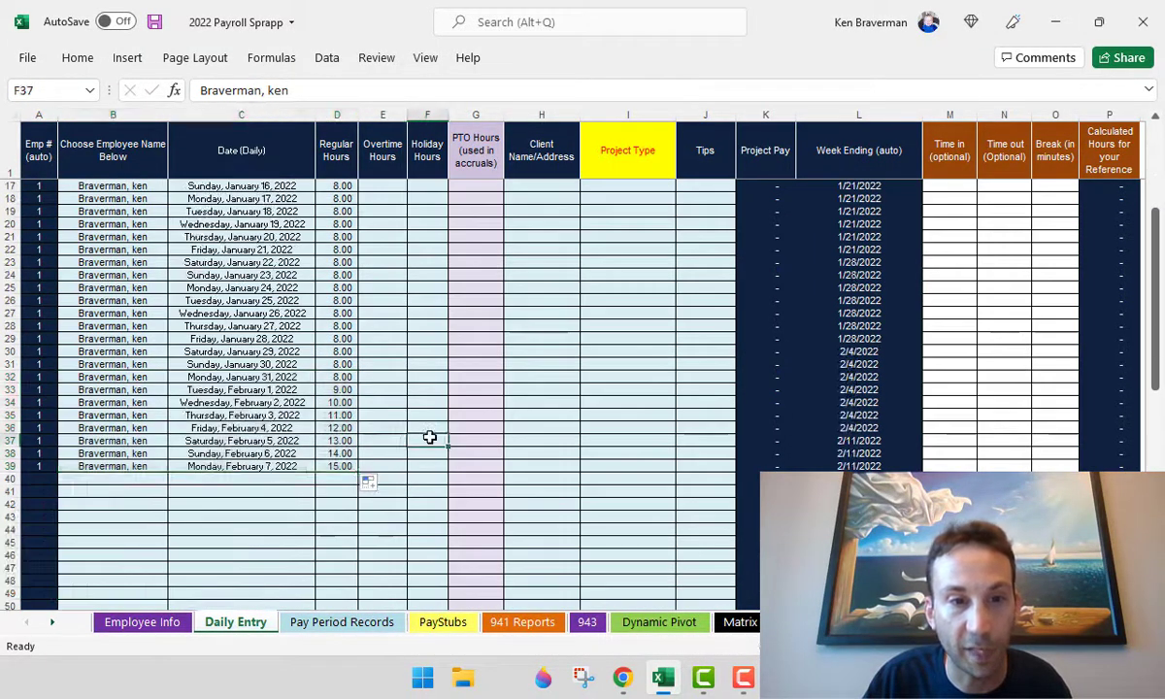
scroll(266, 424, "up", 5)
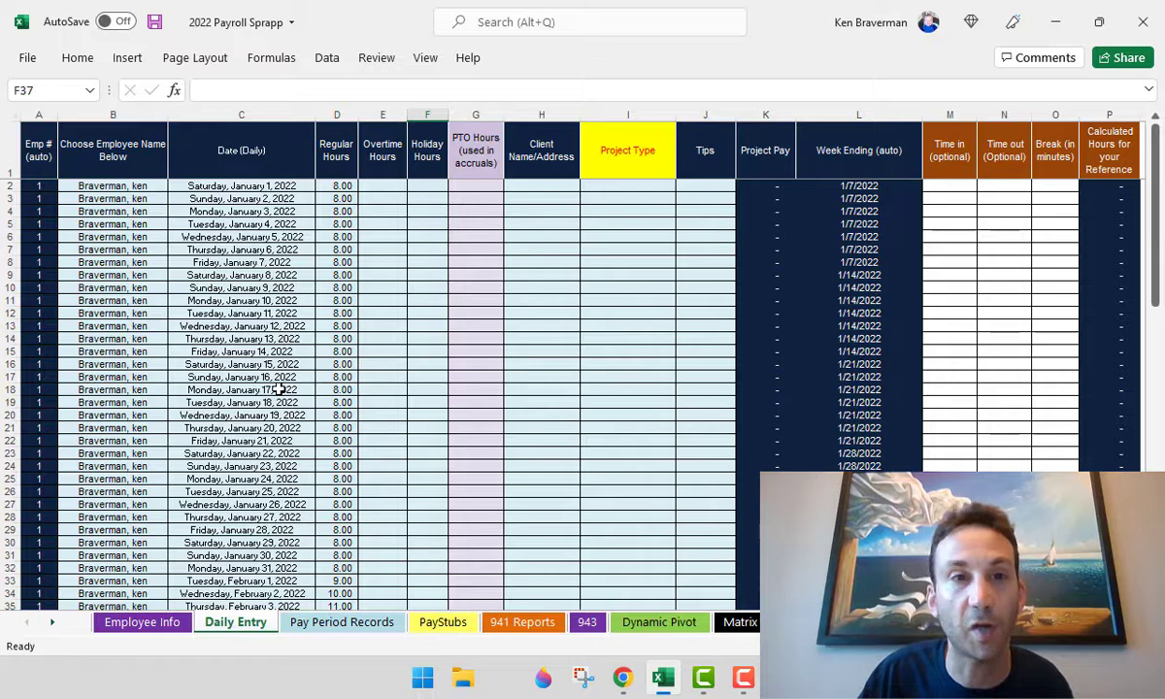
left_click(475, 275)
left_click(335, 604)
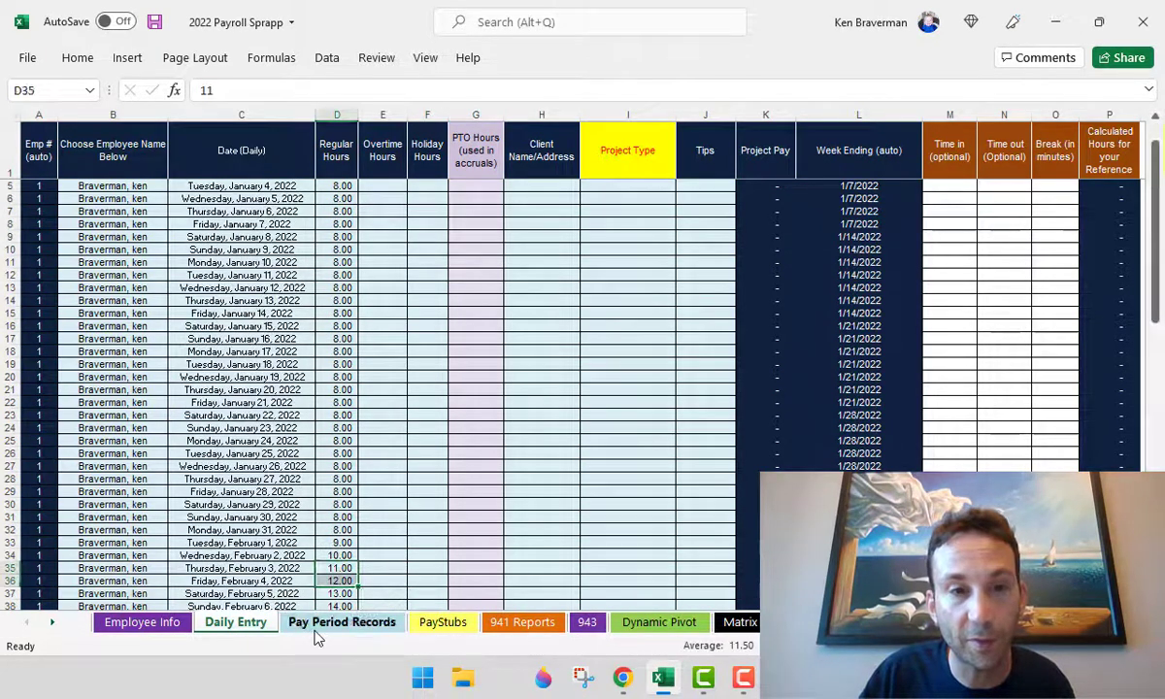
- On Pay Period Records, clear the additional federal withholding below AC4, keeping 100 for period 1
left_click(342, 621)
scroll(333, 460, "down", 5)
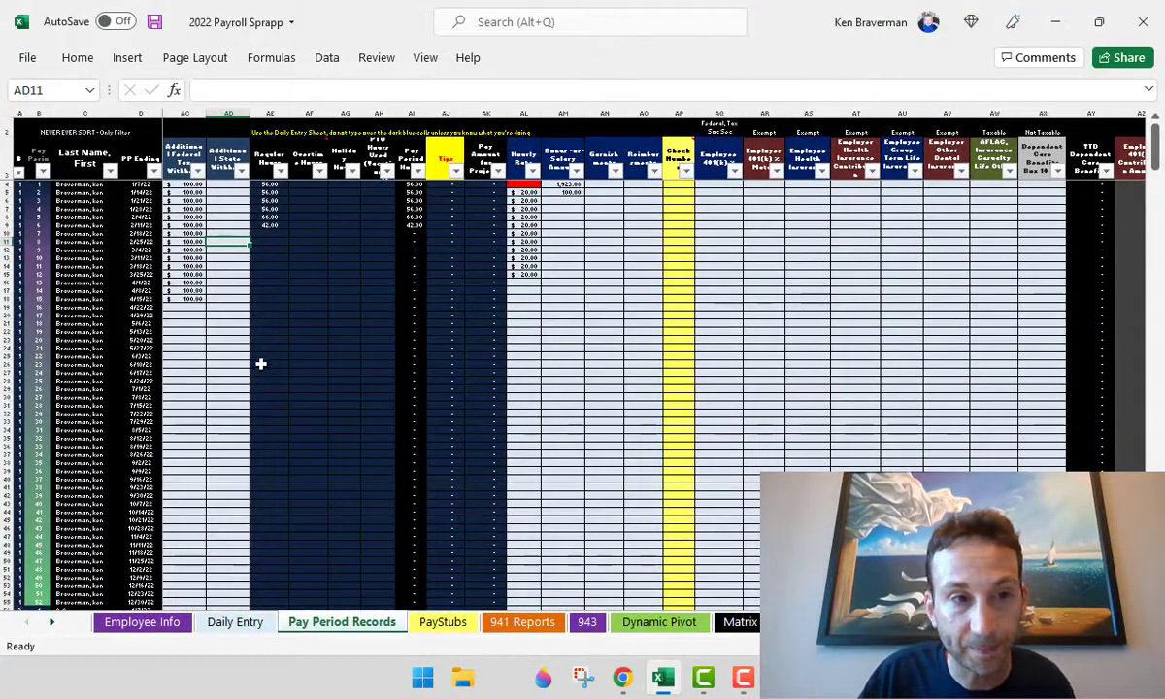
scroll(365, 331, "up", 8)
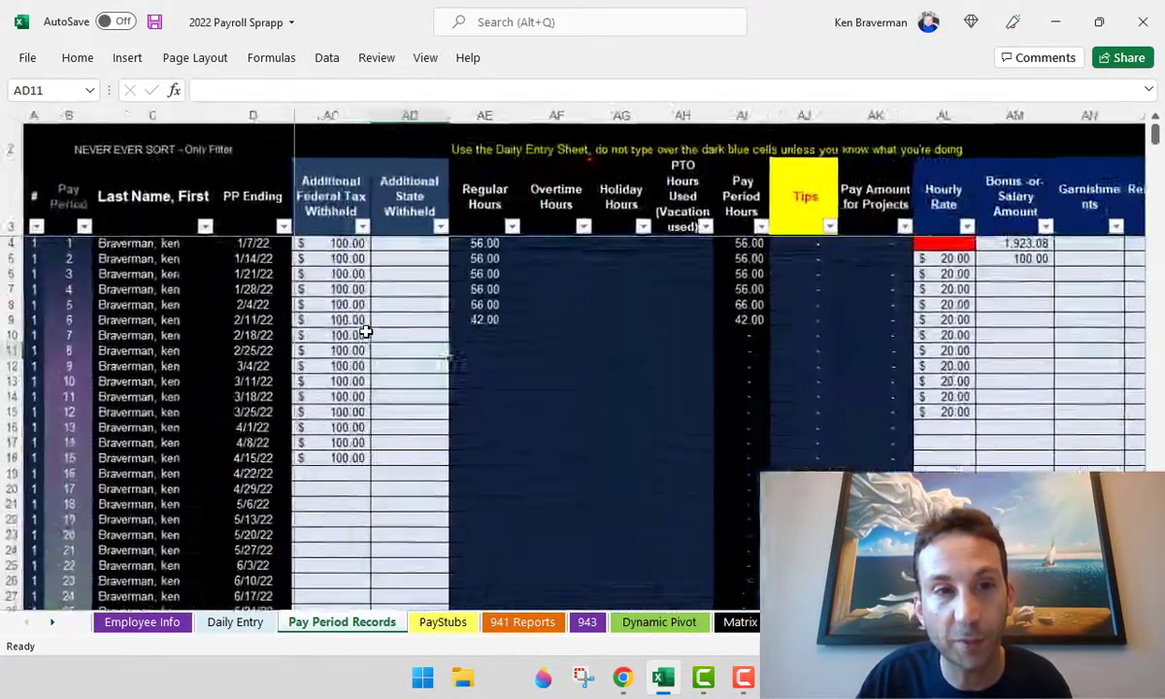
scroll(475, 352, "down", 2)
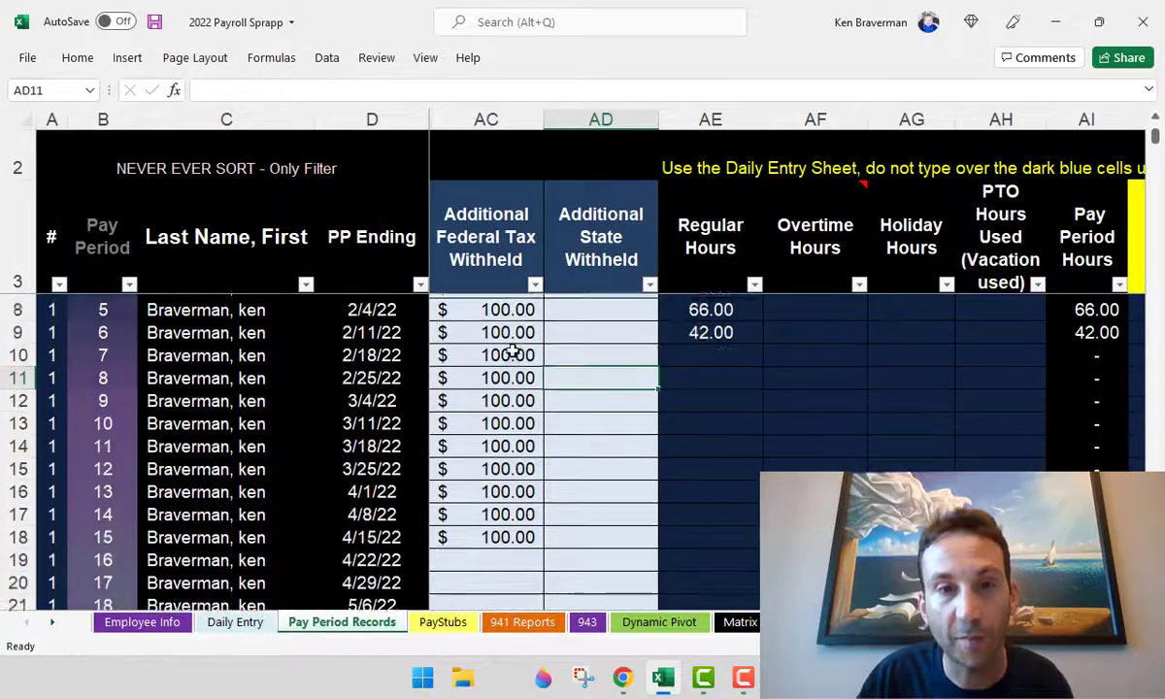
left_click_drag(466, 483, 486, 510)
left_click_drag(497, 437, 495, 328)
key("Delete")
key("Up")
key("Up")
key("Up")
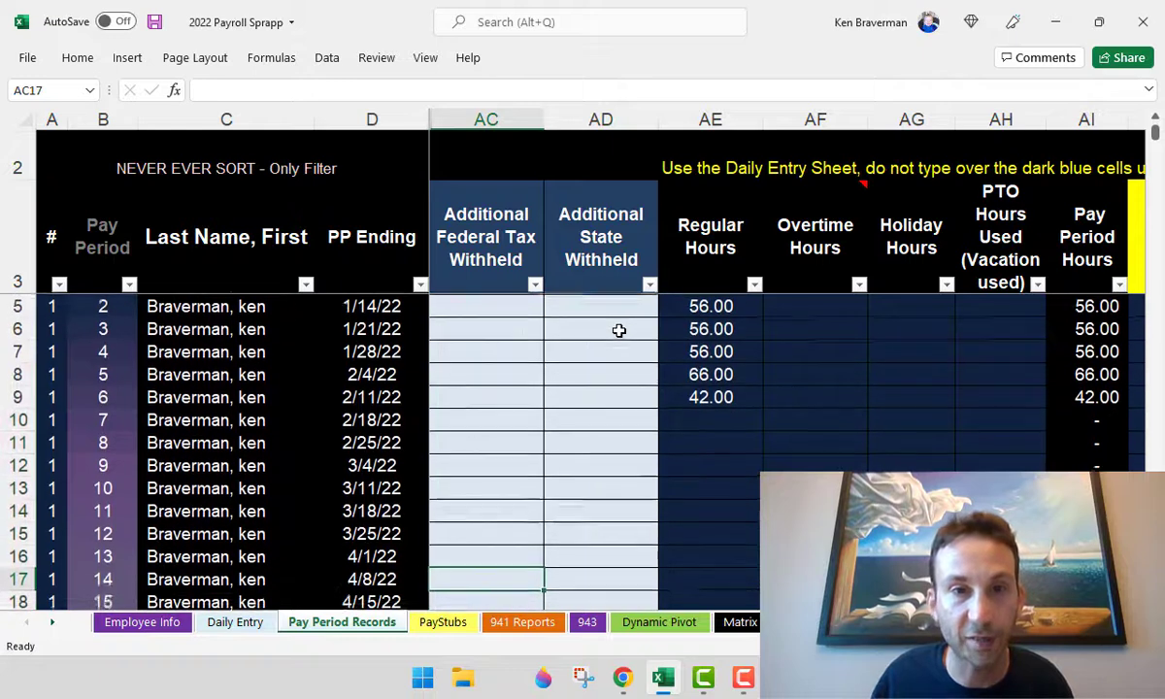
key("ctrl+Up")
key("Up")
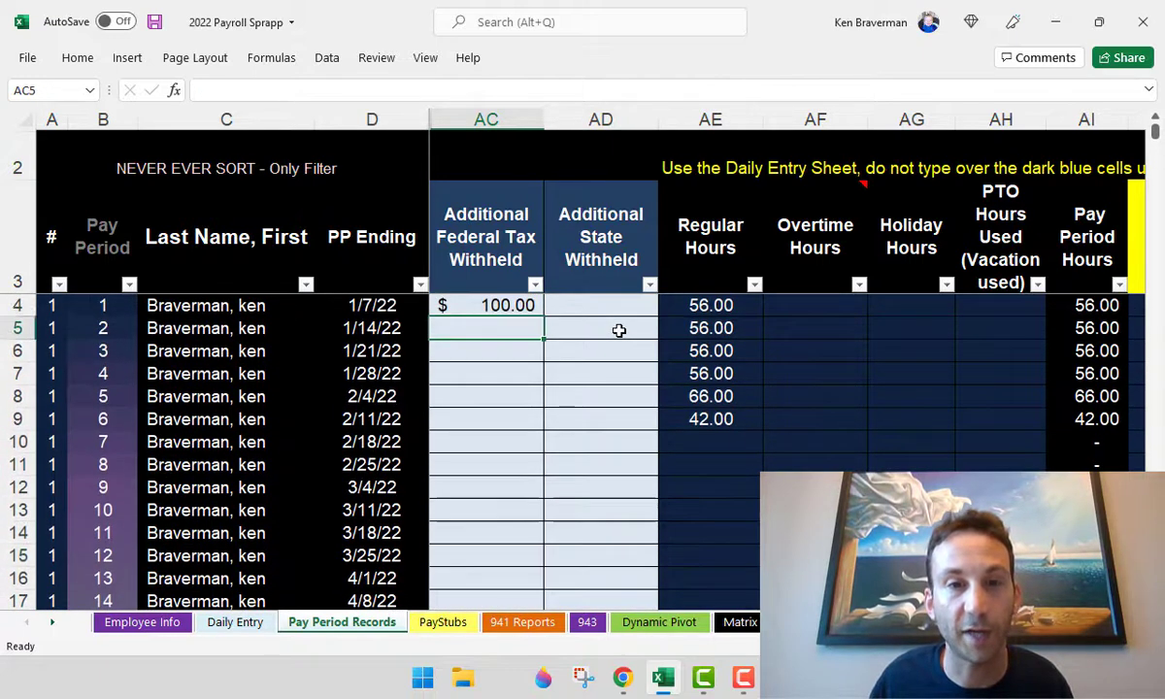
- Review pay period 1's withholding and Regular Hours totals, then go back to Daily Entry
left_click(526, 307)
left_click(594, 302)
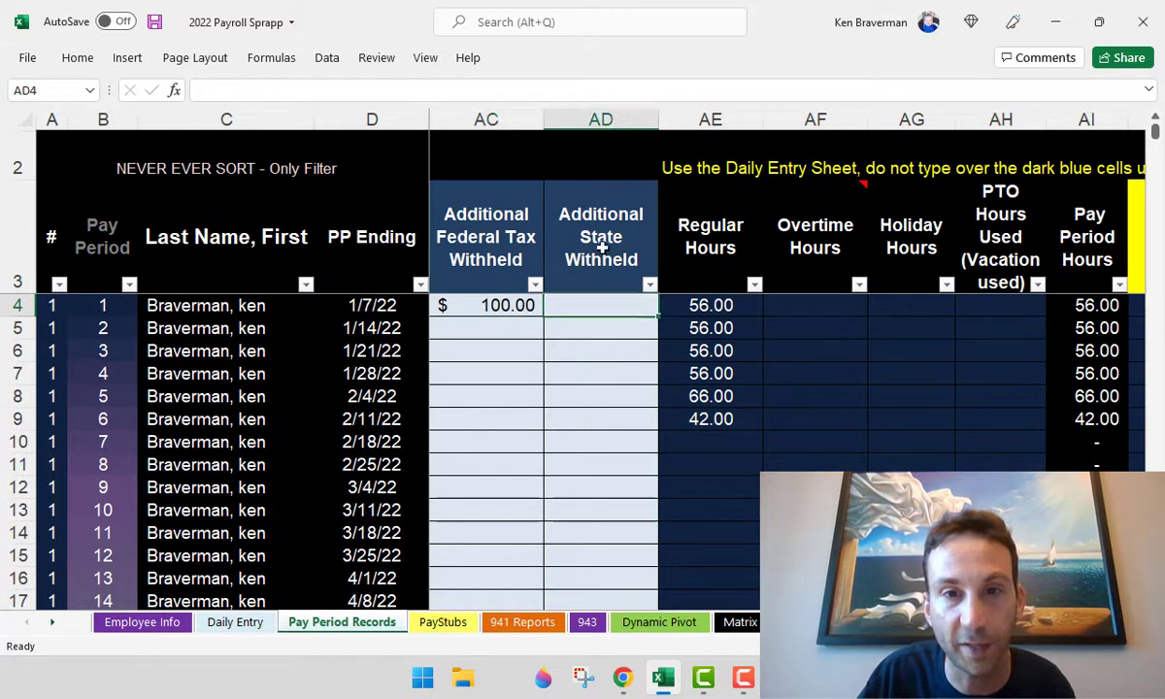
left_click_drag(603, 249, 602, 303)
left_click(628, 309)
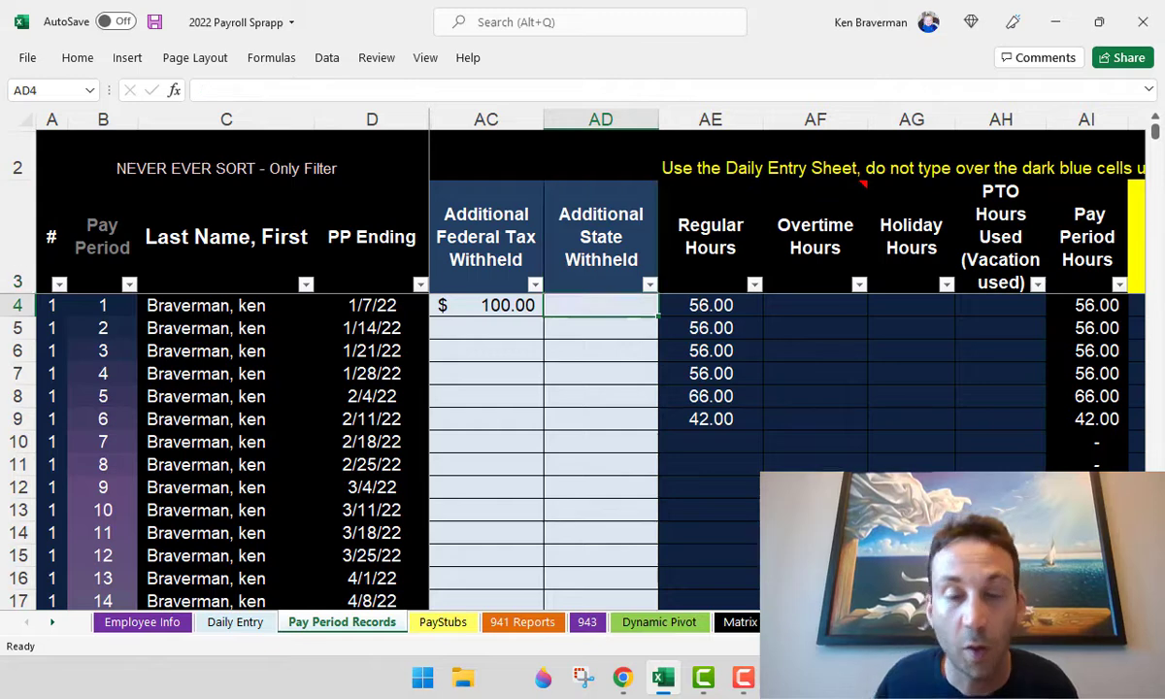
key("Right")
key("Right")
key("Right")
key("Right")
key("Right")
key("Right")
key("Right")
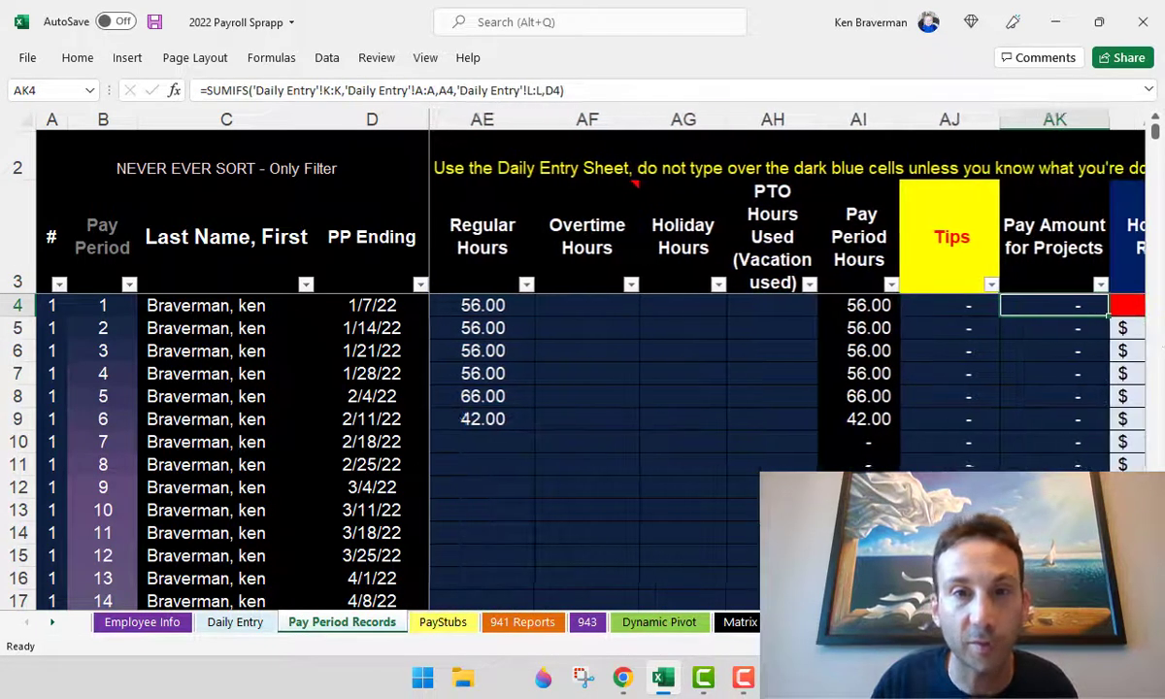
left_click_drag(475, 257, 475, 304)
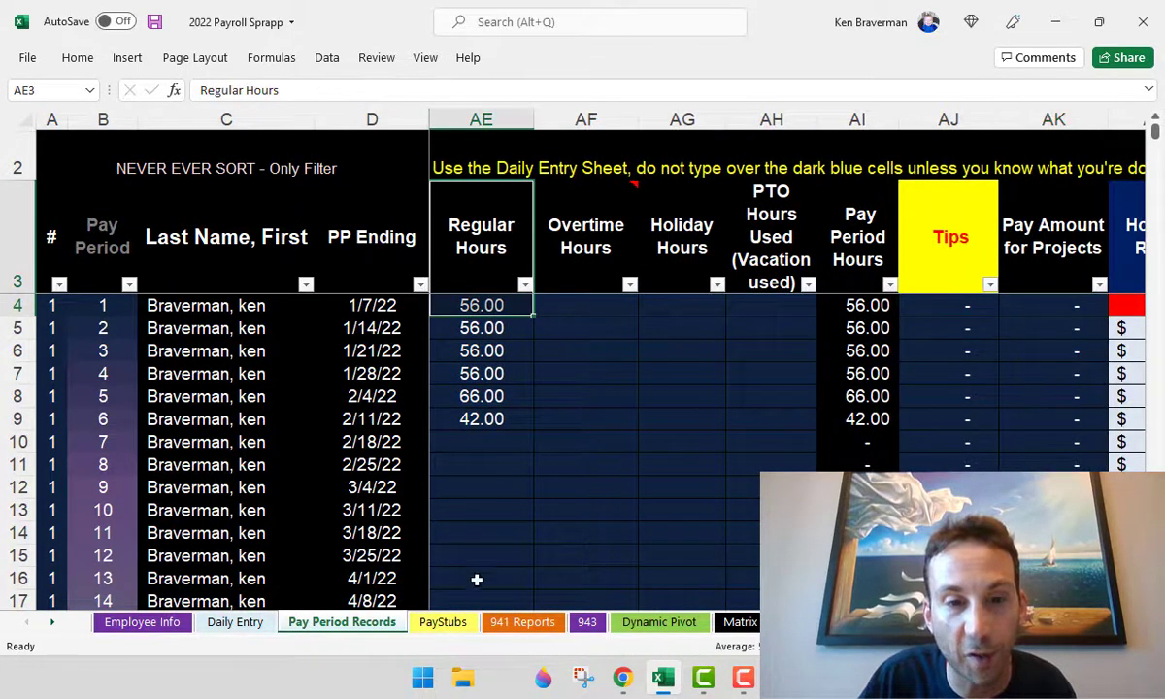
left_click(233, 621)
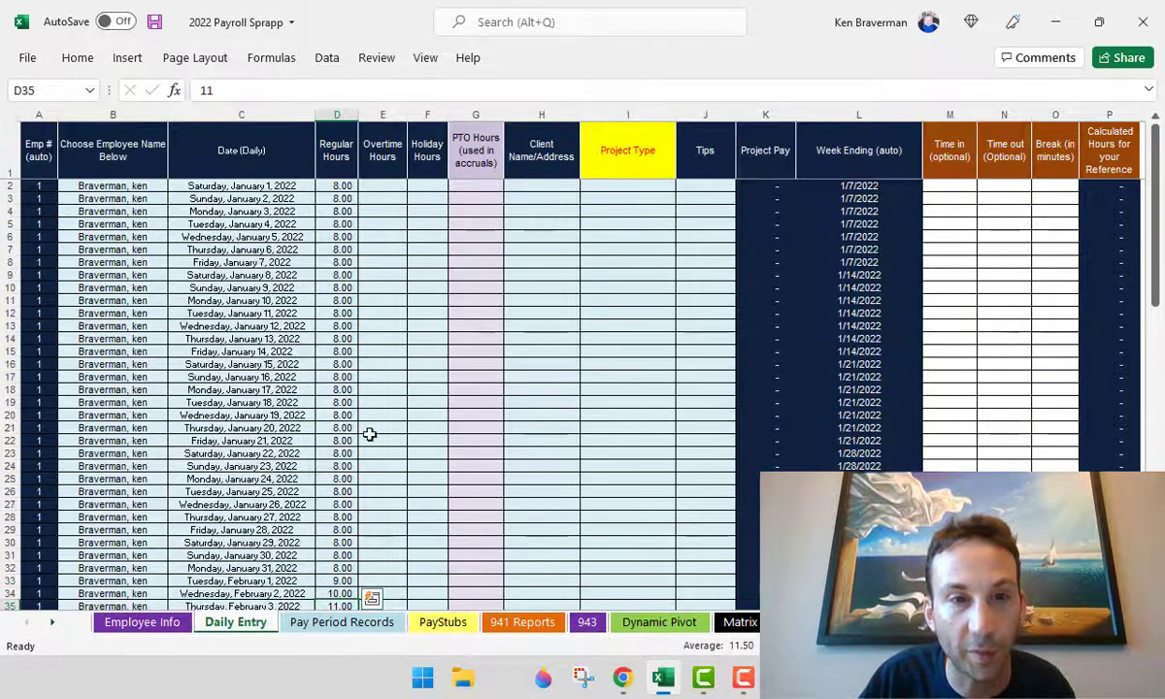
- Enter 10 and 15 overtime hours, then 10 and 5 PTO hours, for mid-January days
left_click(384, 326)
type("10")
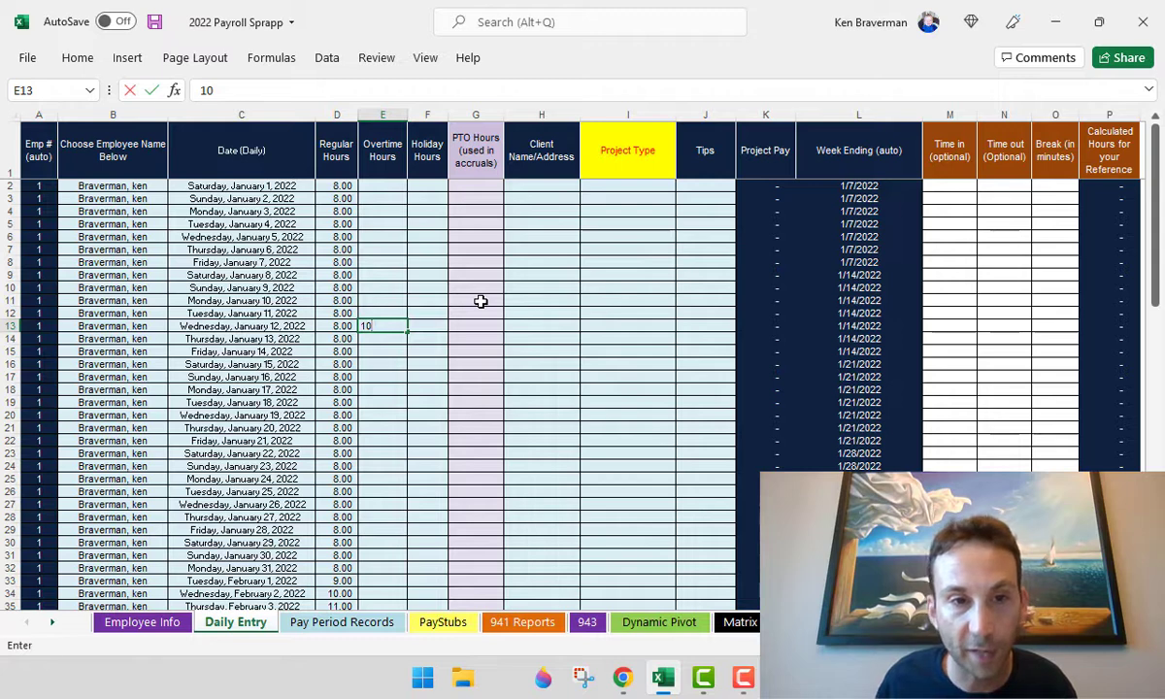
key("Return")
type("15")
key("Return")
key("Right")
key("Right")
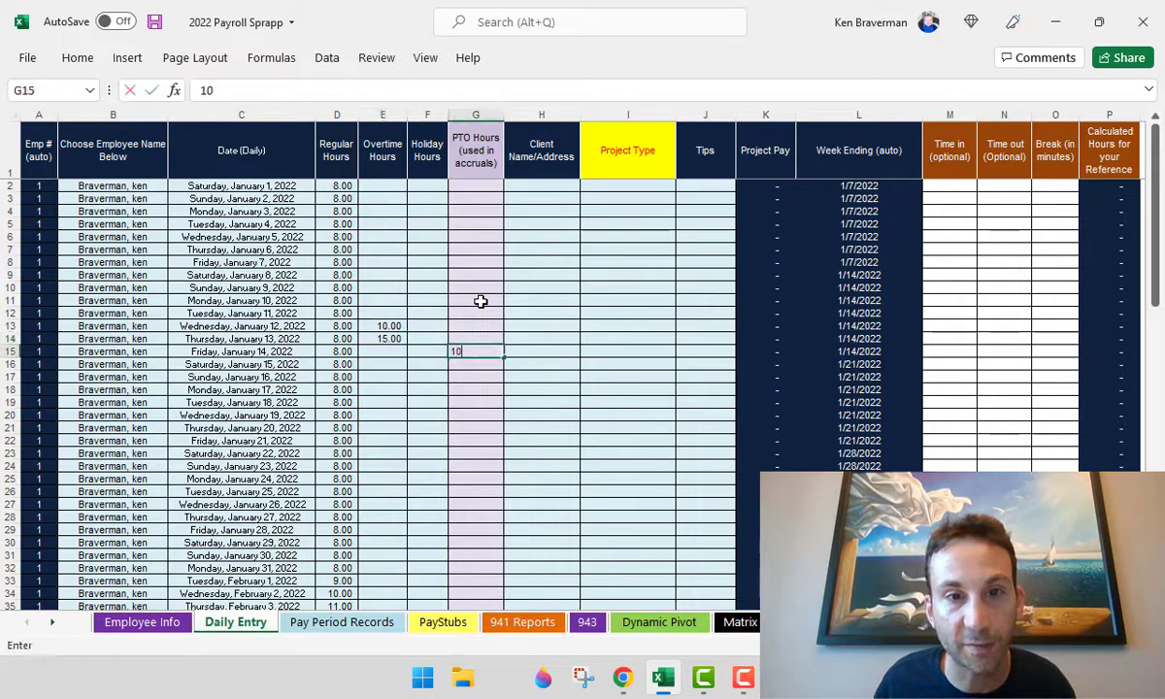
type("10")
key("Return")
type("5")
key("Return")
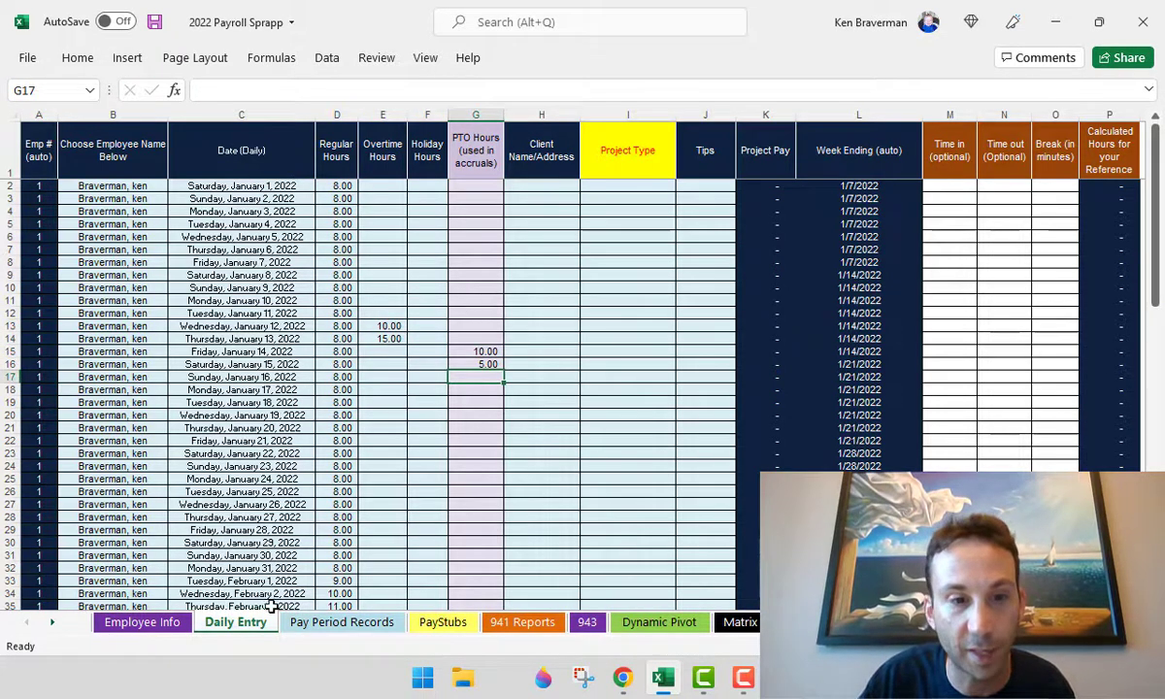
- Check Pay Period Records totals: period 2 at 91.00 hours with 25.00 overtime and 10.00 PTO
left_click(299, 629)
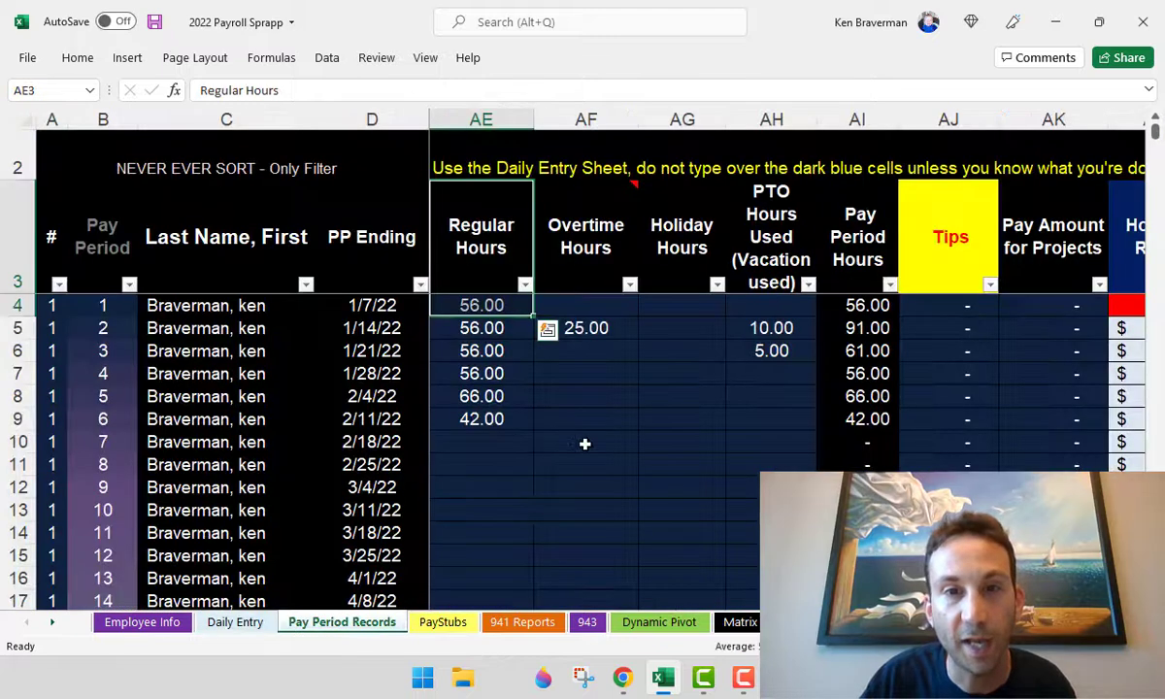
left_click(623, 335)
left_click_drag(578, 254, 691, 374)
left_click_drag(764, 247, 779, 373)
left_click(676, 357)
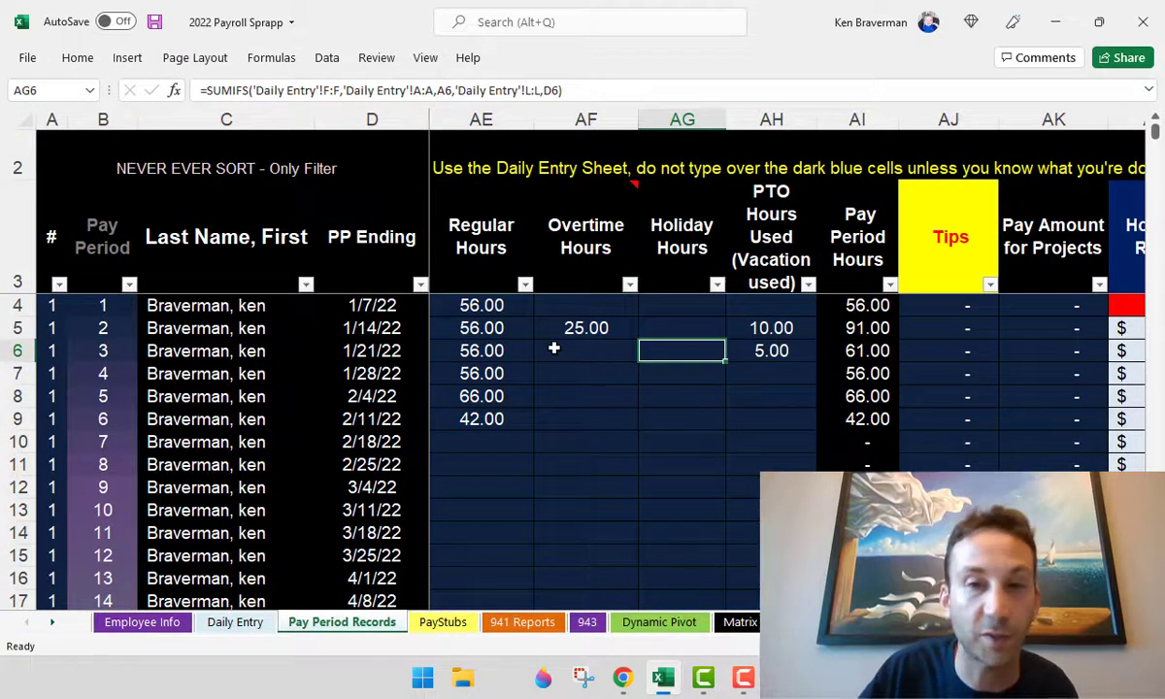
scroll(552, 356, "down", 3)
left_click_drag(320, 244, 529, 320)
left_click(593, 291)
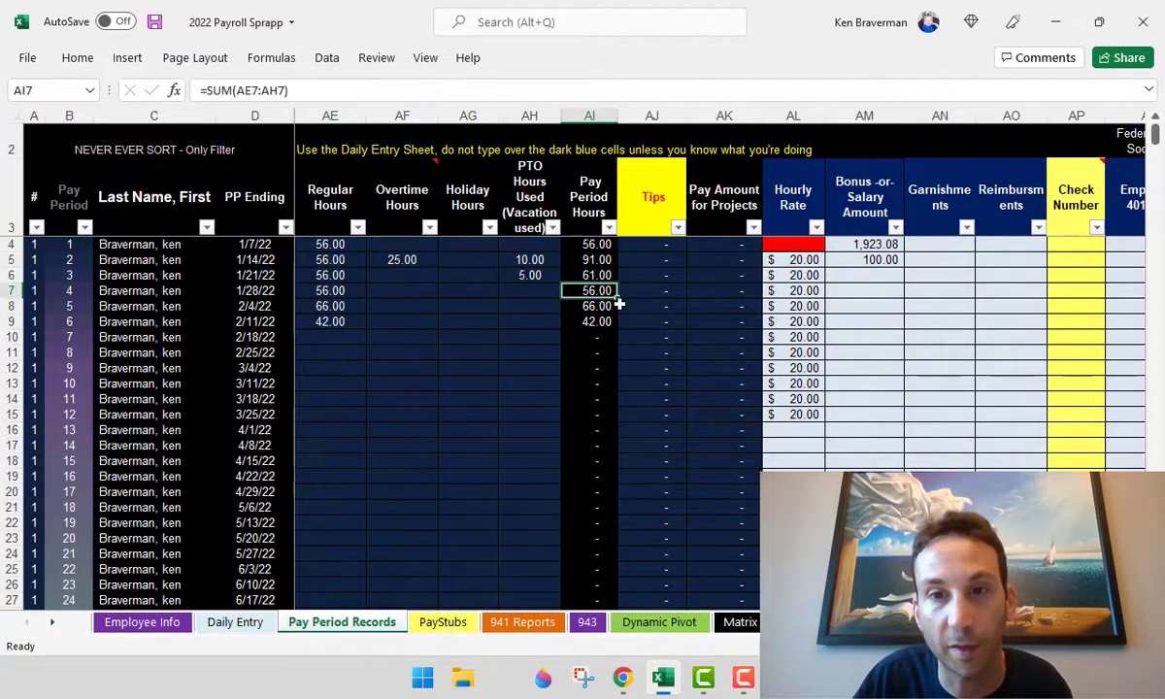
- Enter a $20 hourly rate for pay period 1, then clear it again
left_click(793, 244)
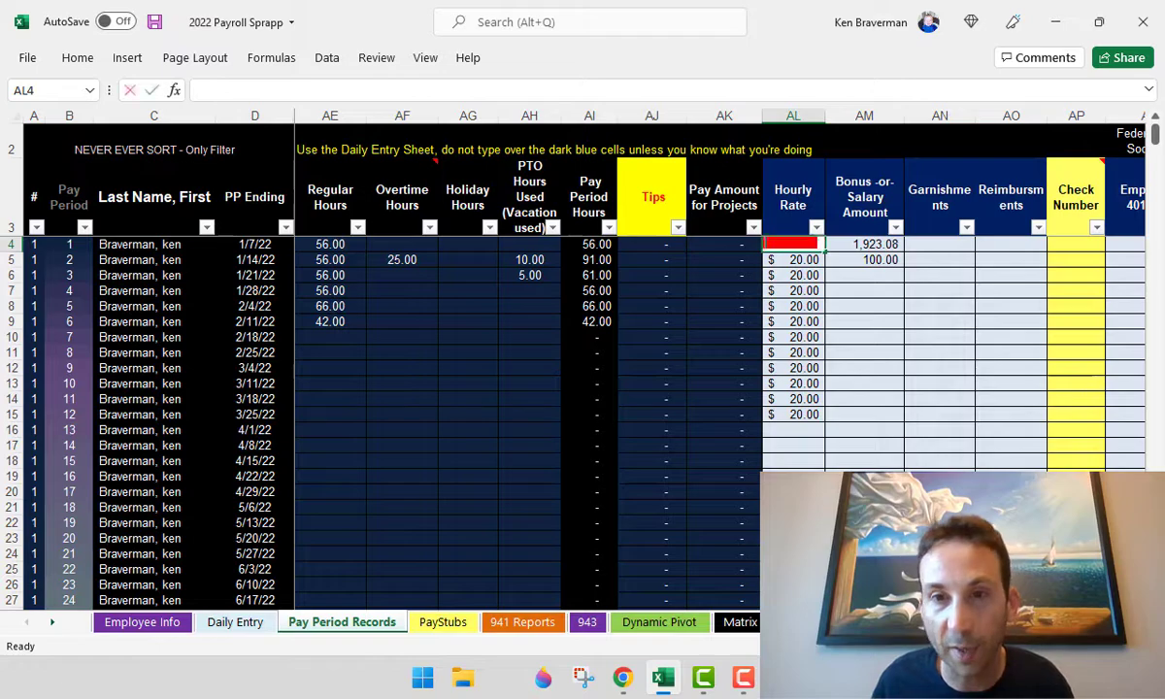
type("20")
key("Return")
scroll(941, 367, "up", 2)
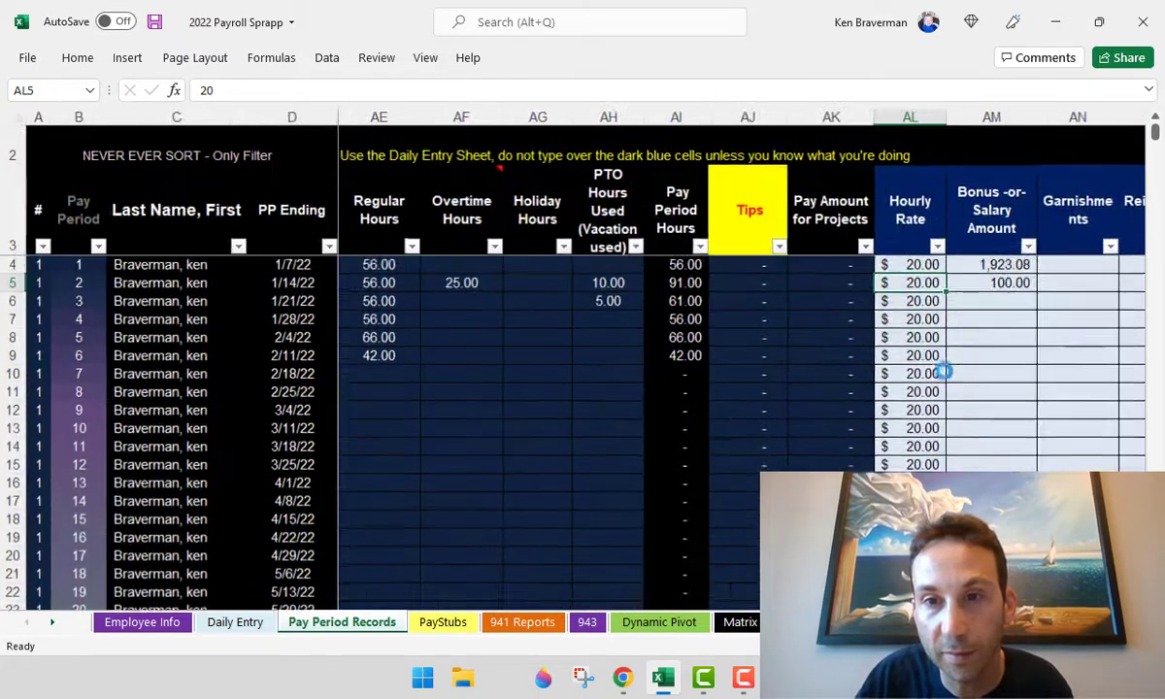
scroll(945, 371, "up", 2)
left_click(1036, 307)
scroll(1040, 429, "down", 1)
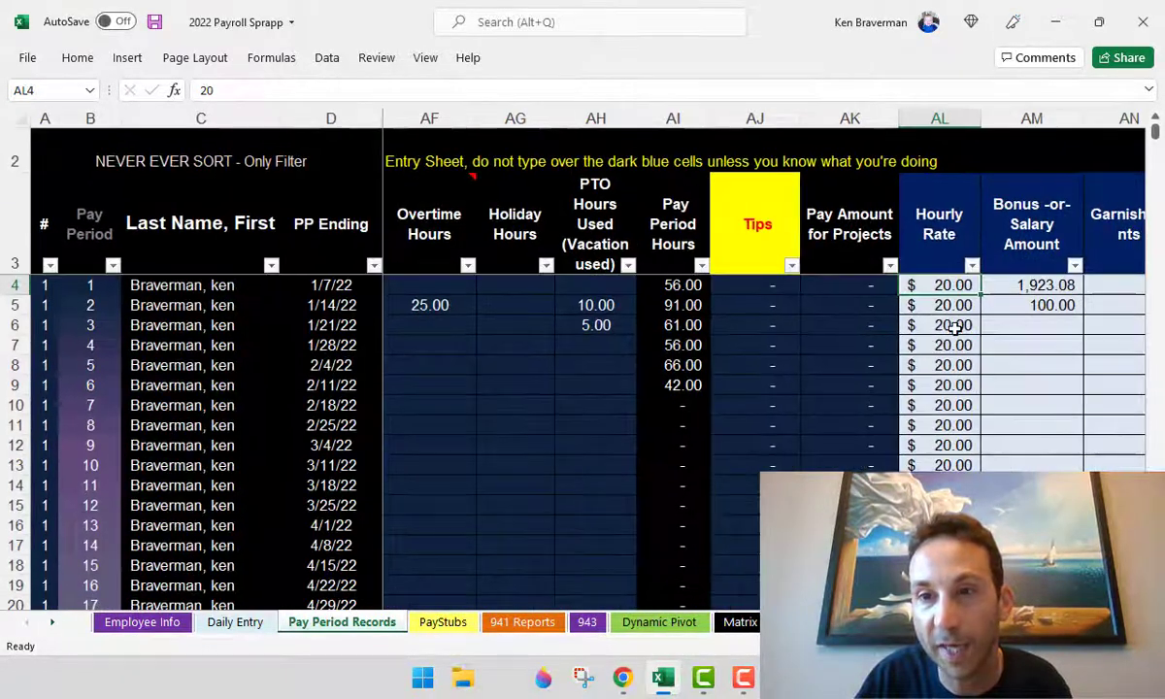
left_click_drag(956, 308, 956, 383)
left_click(955, 299)
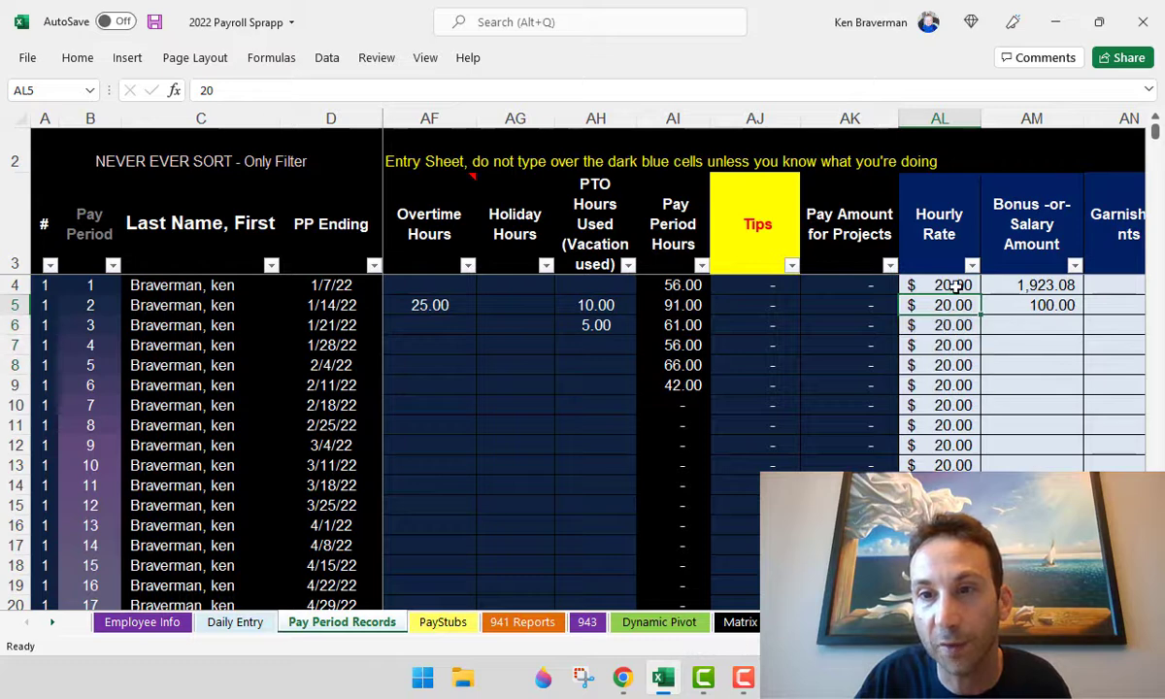
left_click(957, 284)
key("Delete")
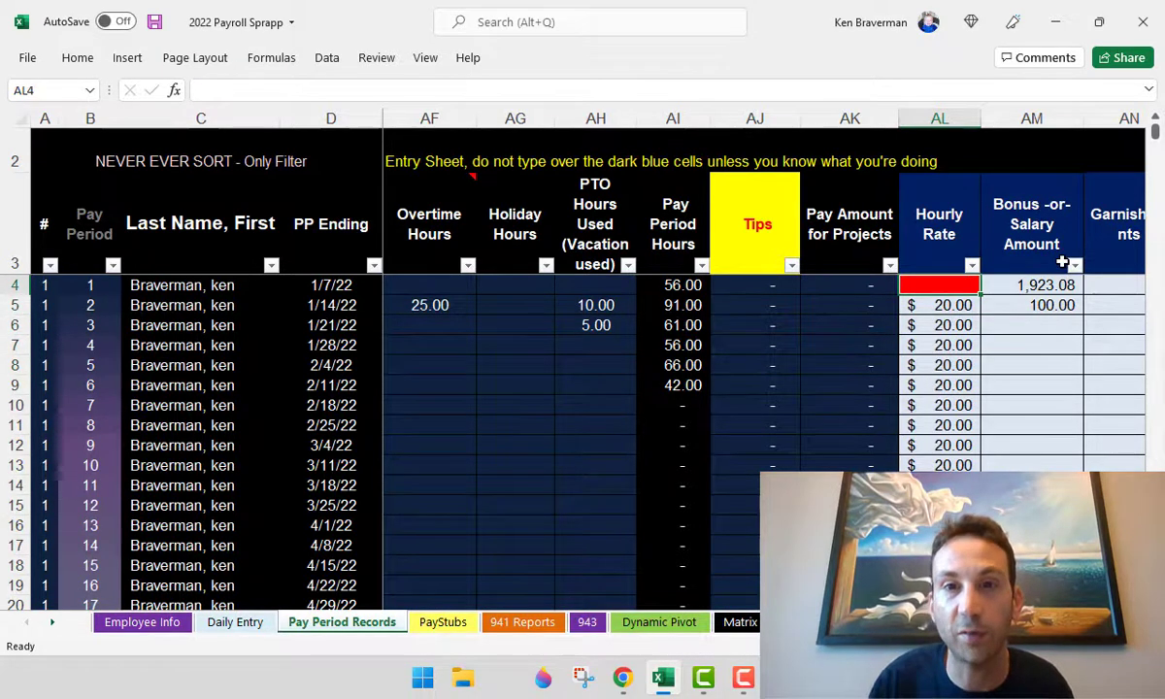
- Set pay period 1's hourly rate to $25.00
left_click(697, 283)
left_click(917, 283)
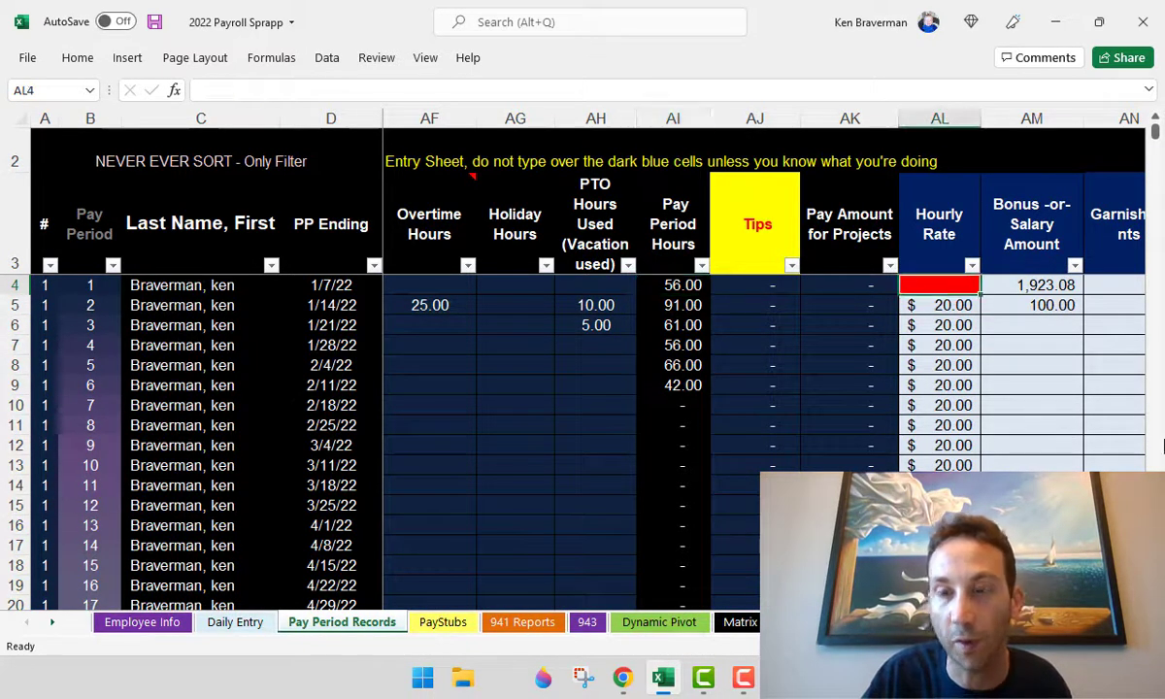
type("25")
key("Return")
key("Down")
left_click(1048, 386)
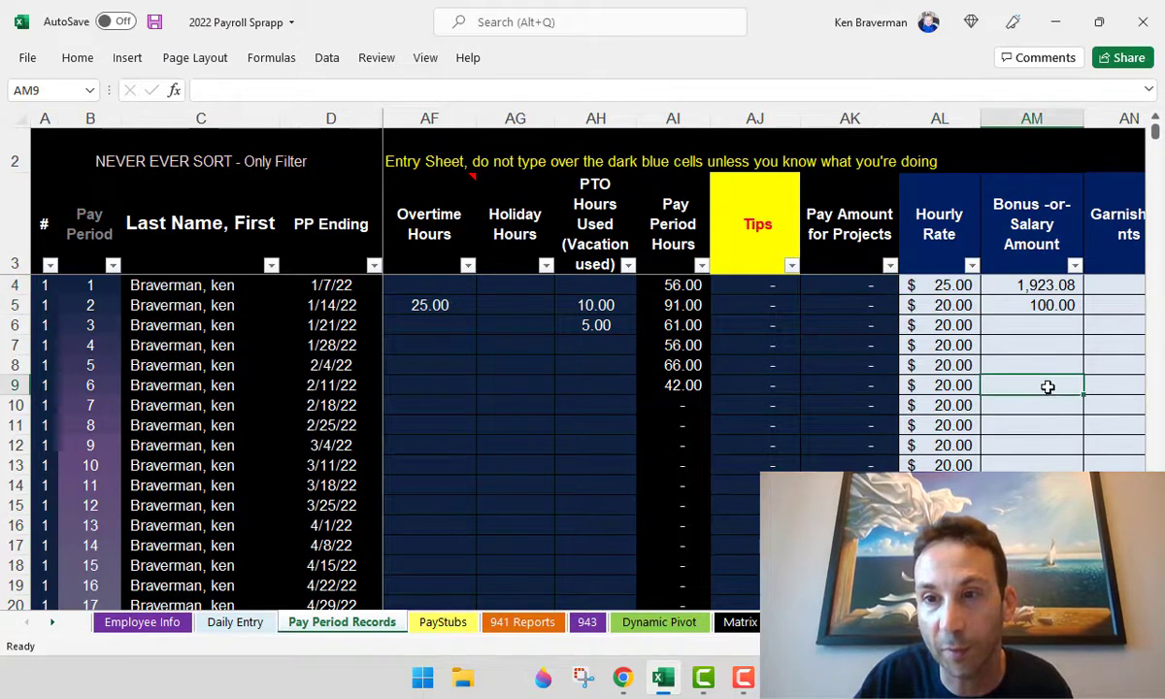
- Clear the first two bonus amounts and give pay period 1 a 500.00 bonus
scroll(1010, 347, "down", 2)
left_click_drag(792, 245, 796, 260)
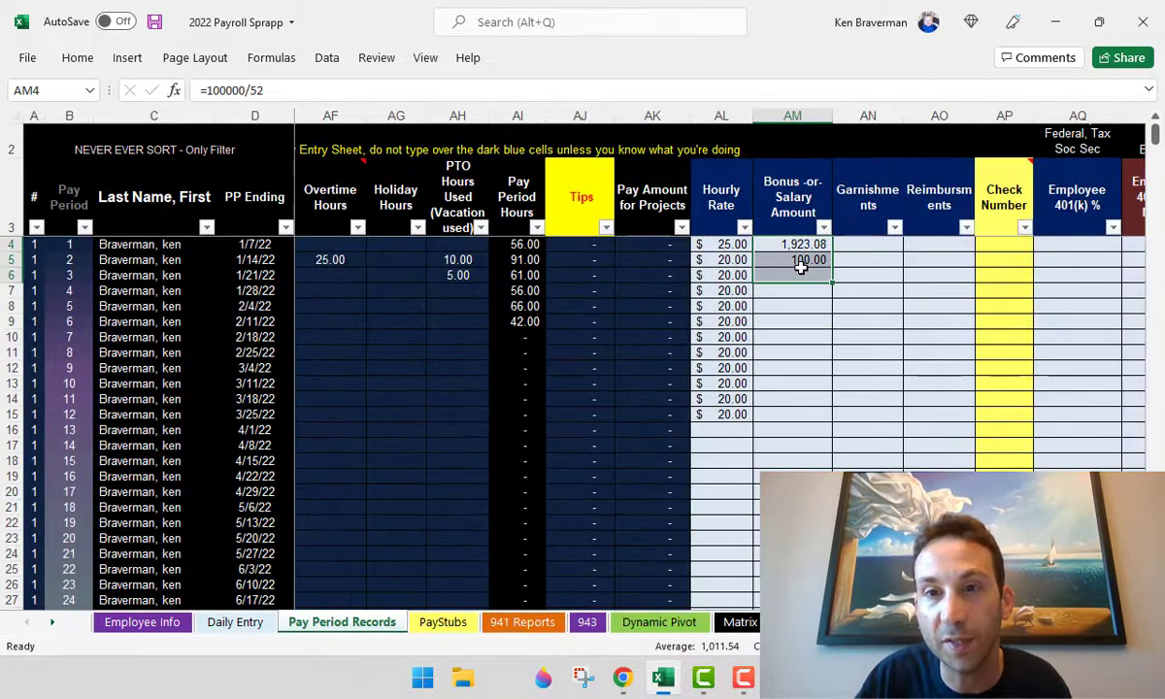
key("Up")
key("Down")
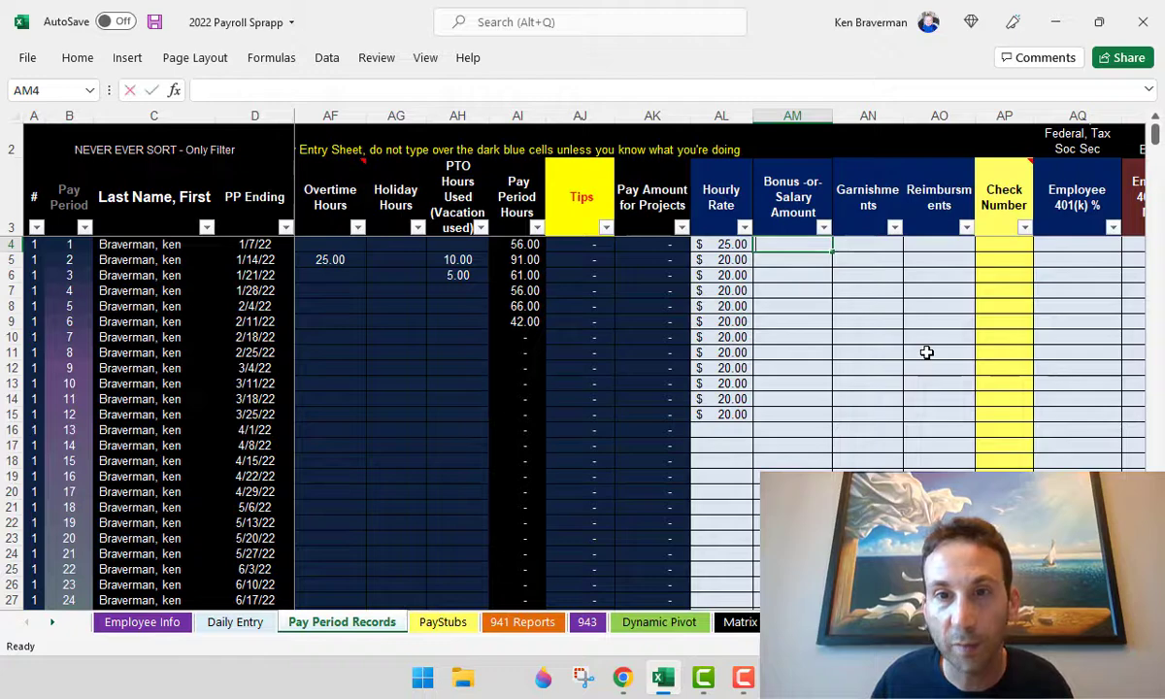
type("500")
key("Return")
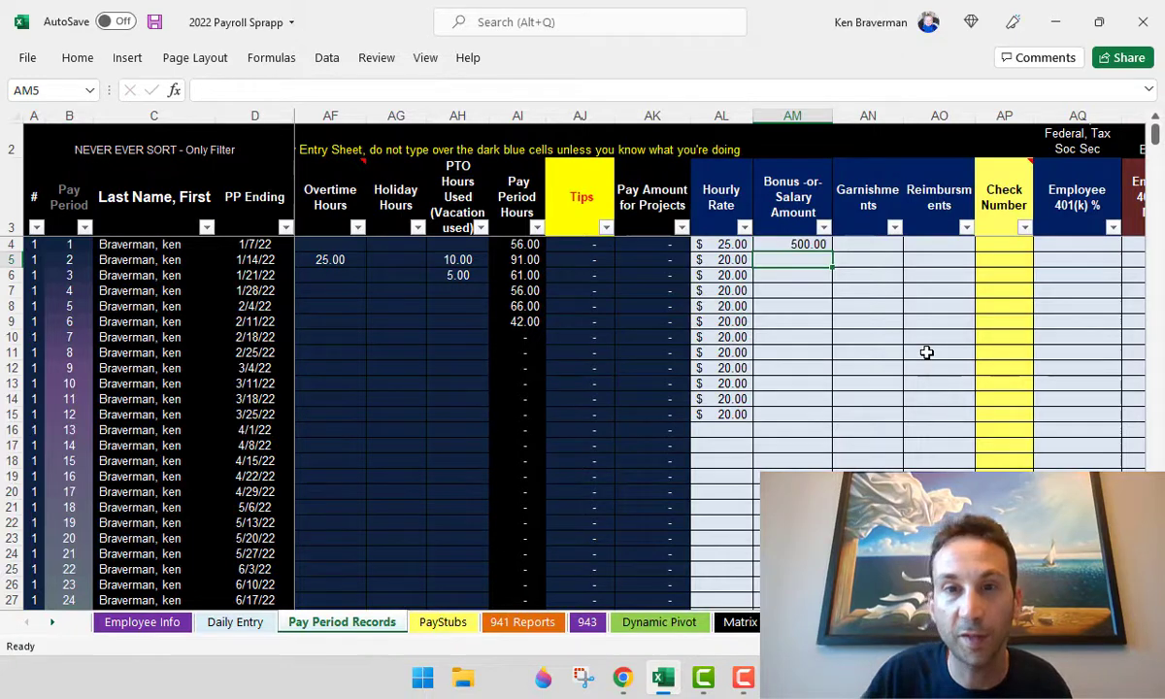
- Go to the Matrix setup sheet and check its payroll frequency setting
left_click(735, 625)
scroll(515, 271, "down", 1)
left_click(506, 200)
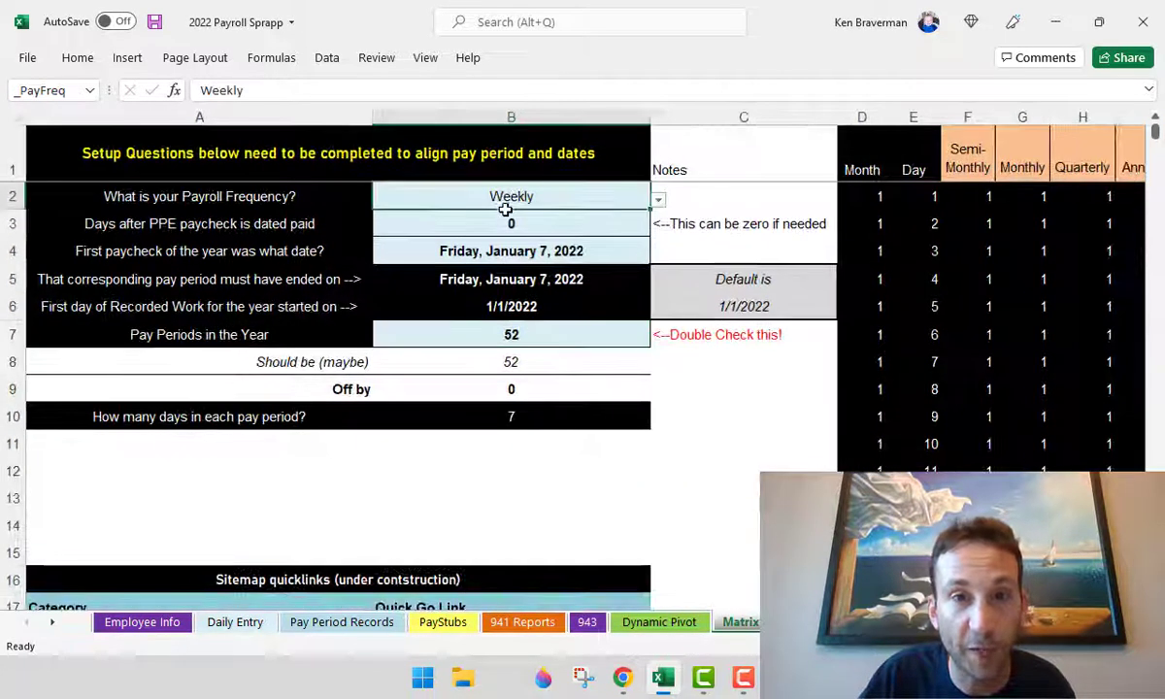
- Review the Matrix settings, keep Weekly payroll frequency, and go back to Pay Period Records
left_click(490, 223)
left_click(495, 250)
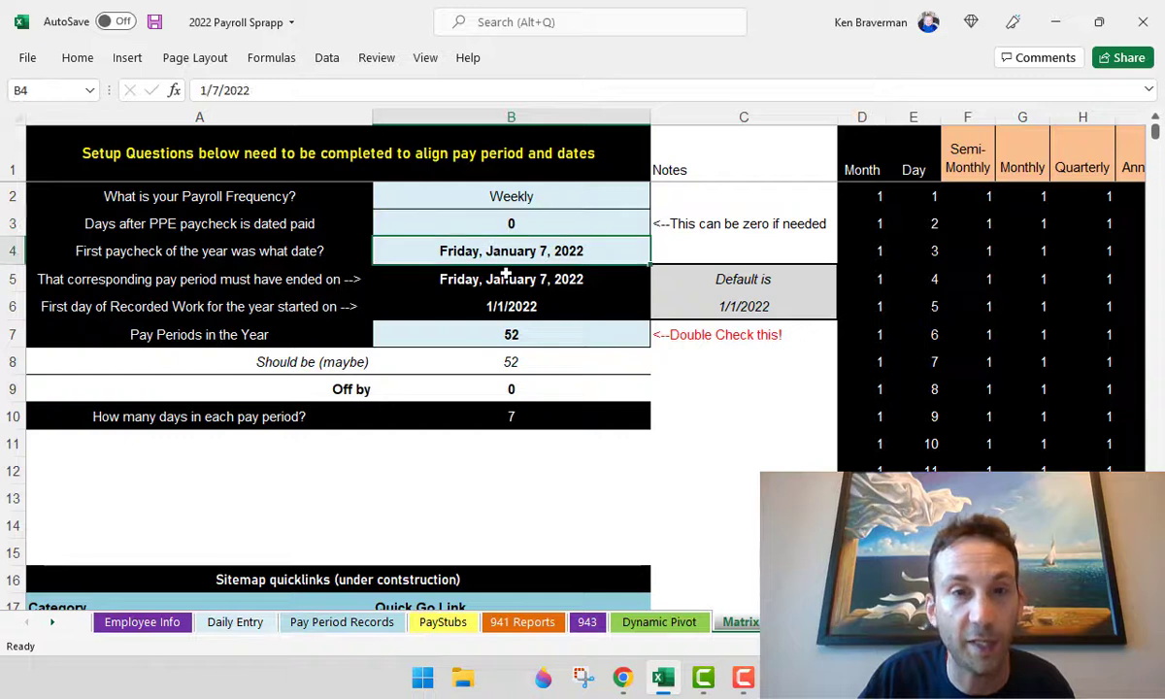
left_click(512, 334)
left_click(488, 190)
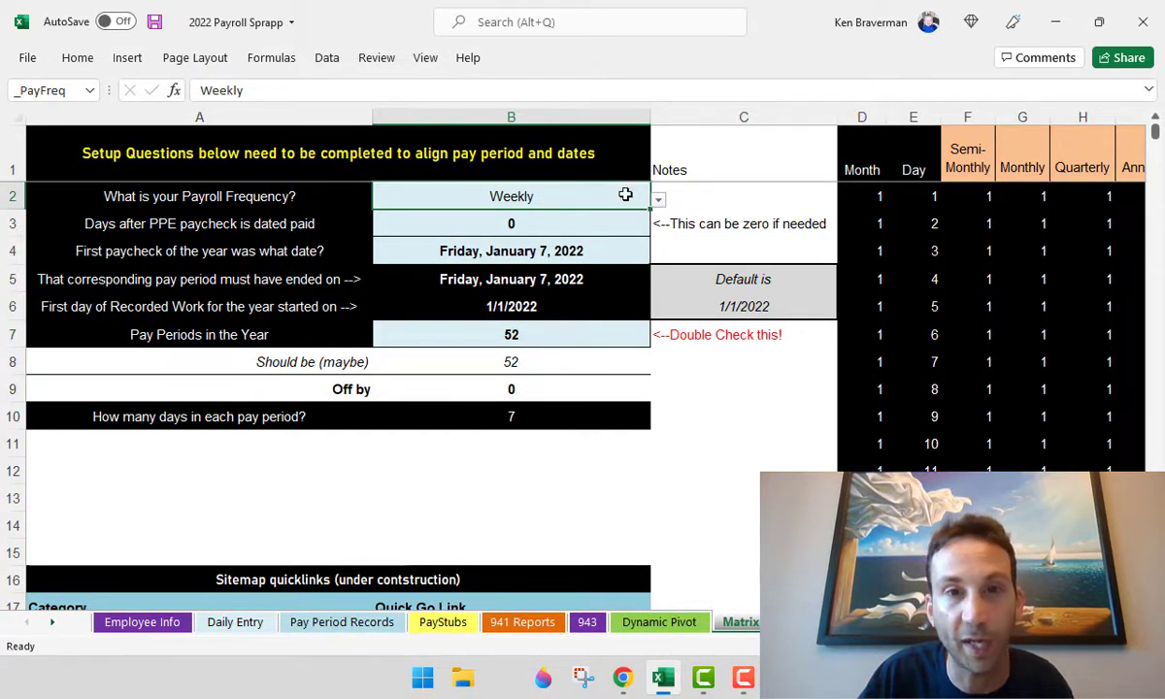
left_click(658, 203)
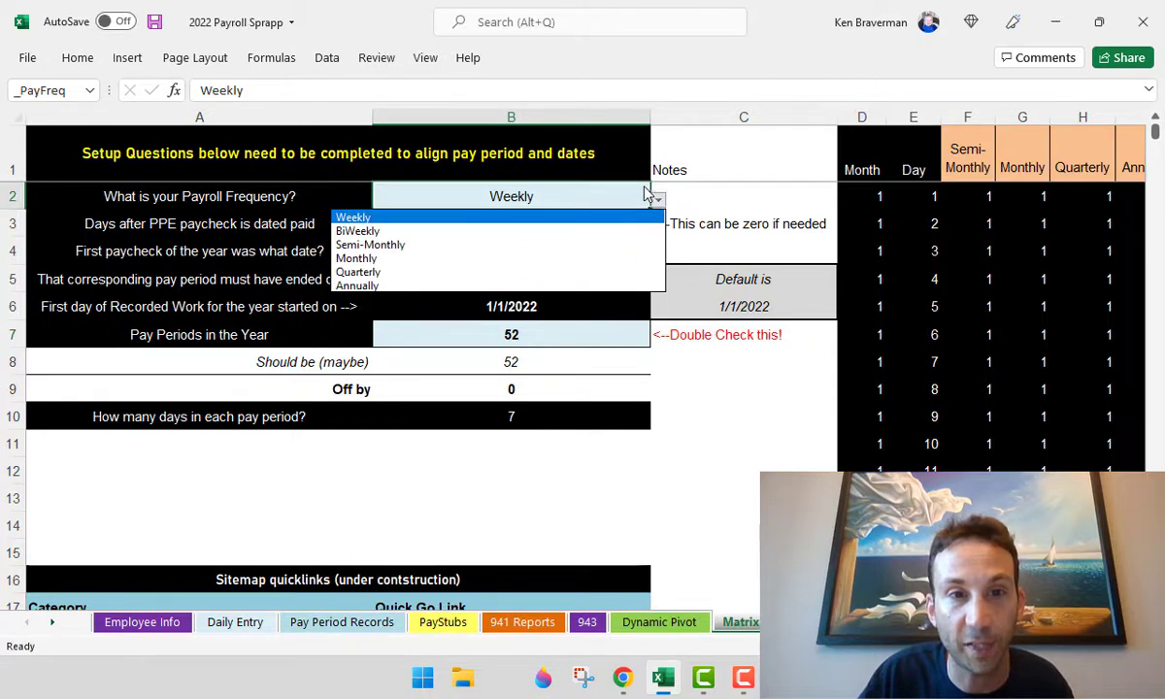
left_click(606, 204)
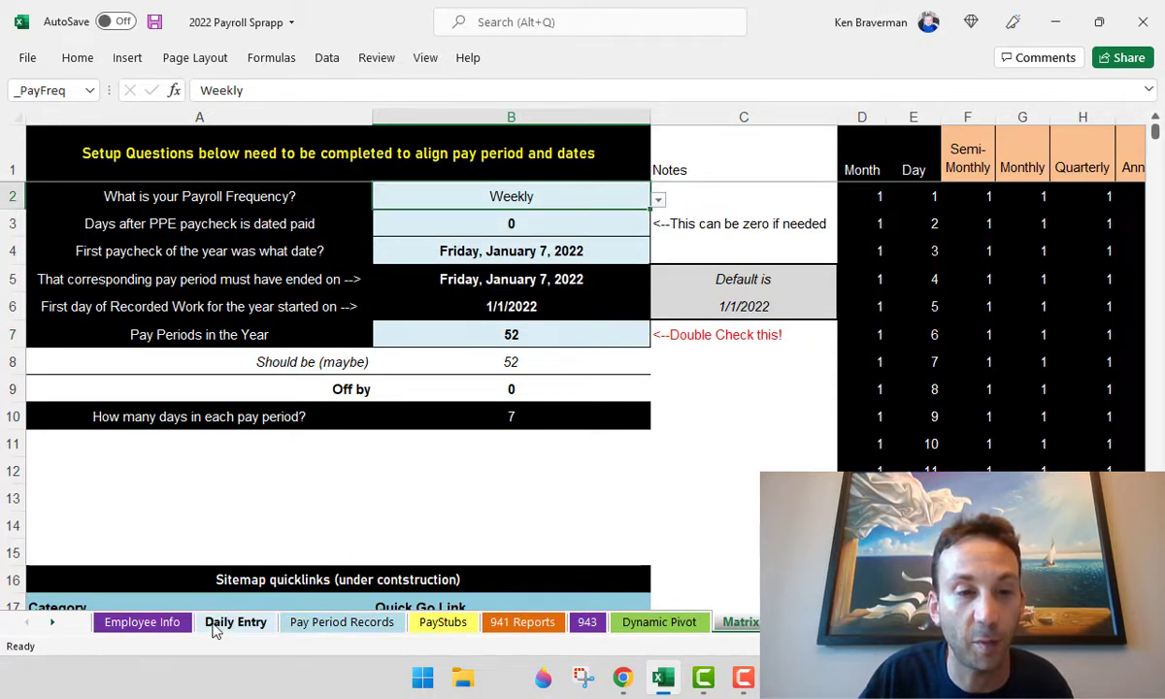
left_click(301, 623)
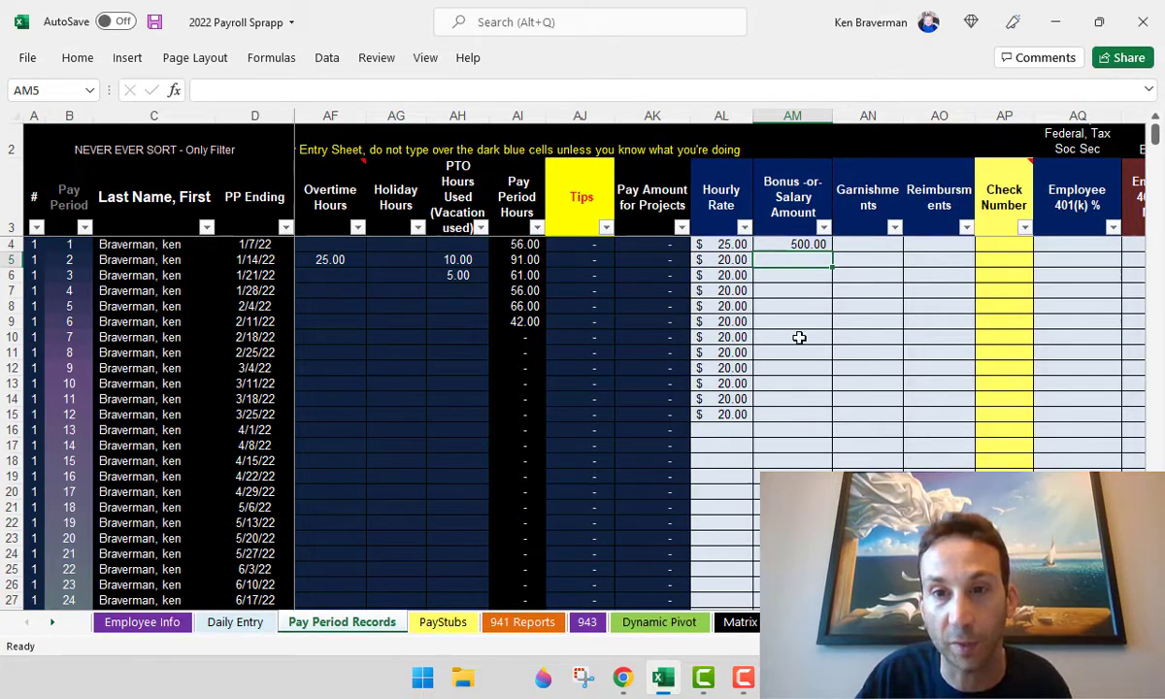
- Browse Pay Period Records from the Check Number column across to the FUTA wage headers
scroll(802, 333, "down", 1)
scroll(689, 263, "down", 2)
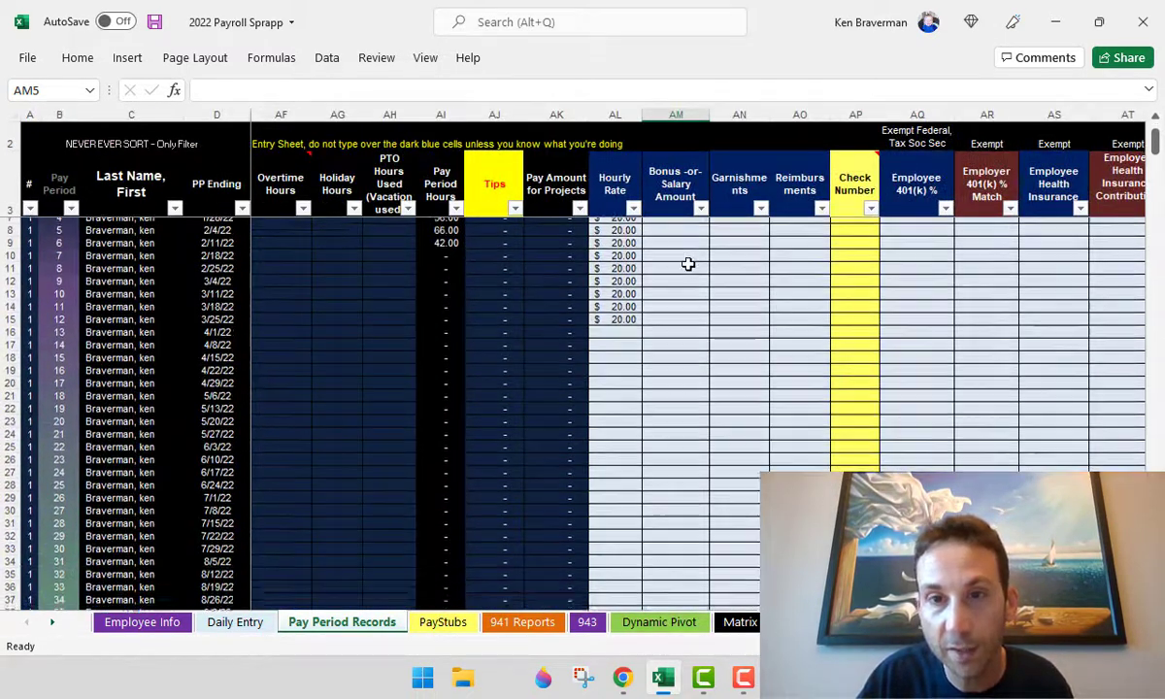
scroll(692, 263, "up", 2)
left_click(855, 274)
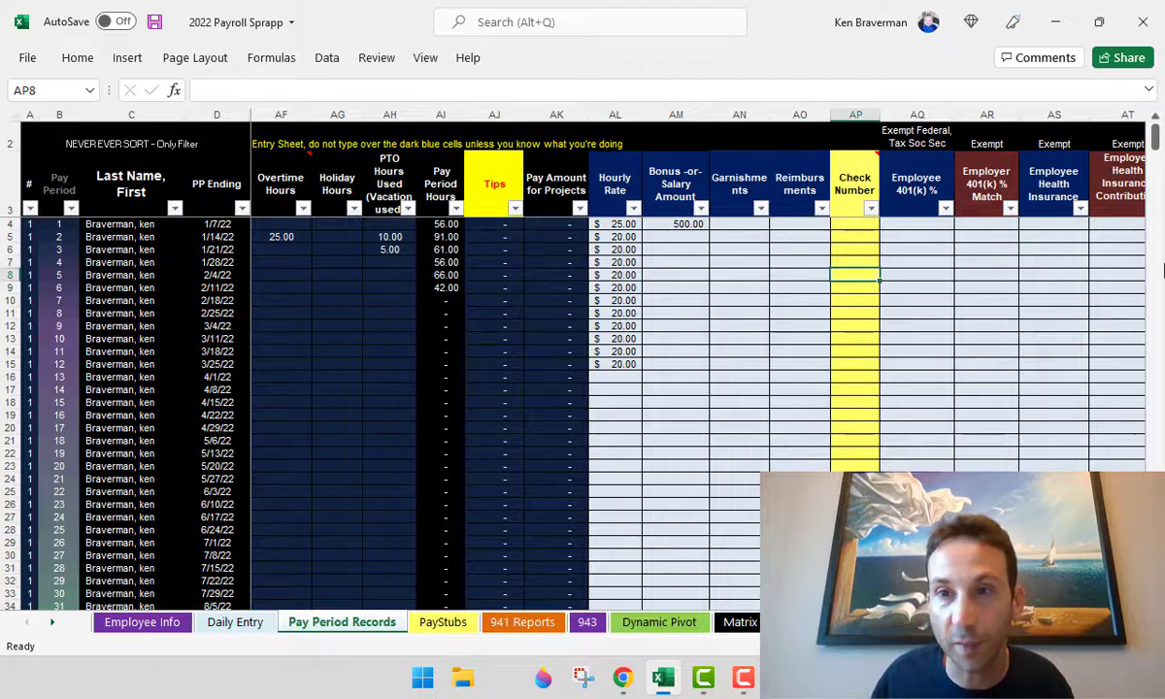
key("Right")
key("Right")
key("Right")
key("Right")
key("Right")
key("Right")
key("Right")
key("Right")
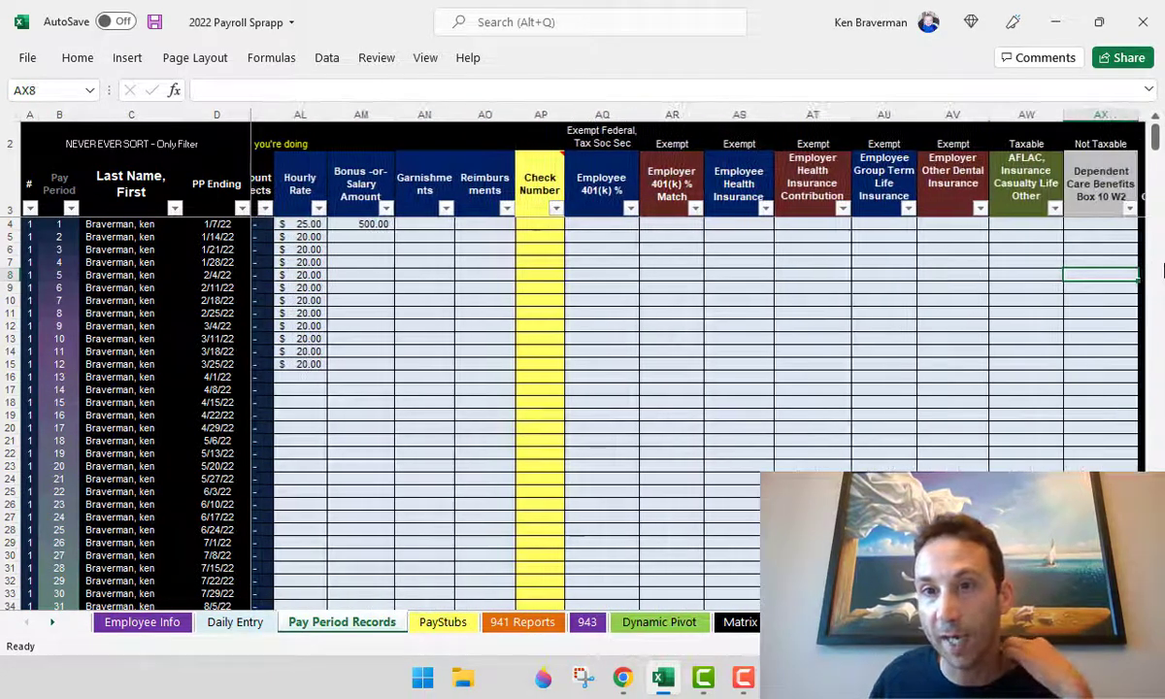
key("Left")
key("Left")
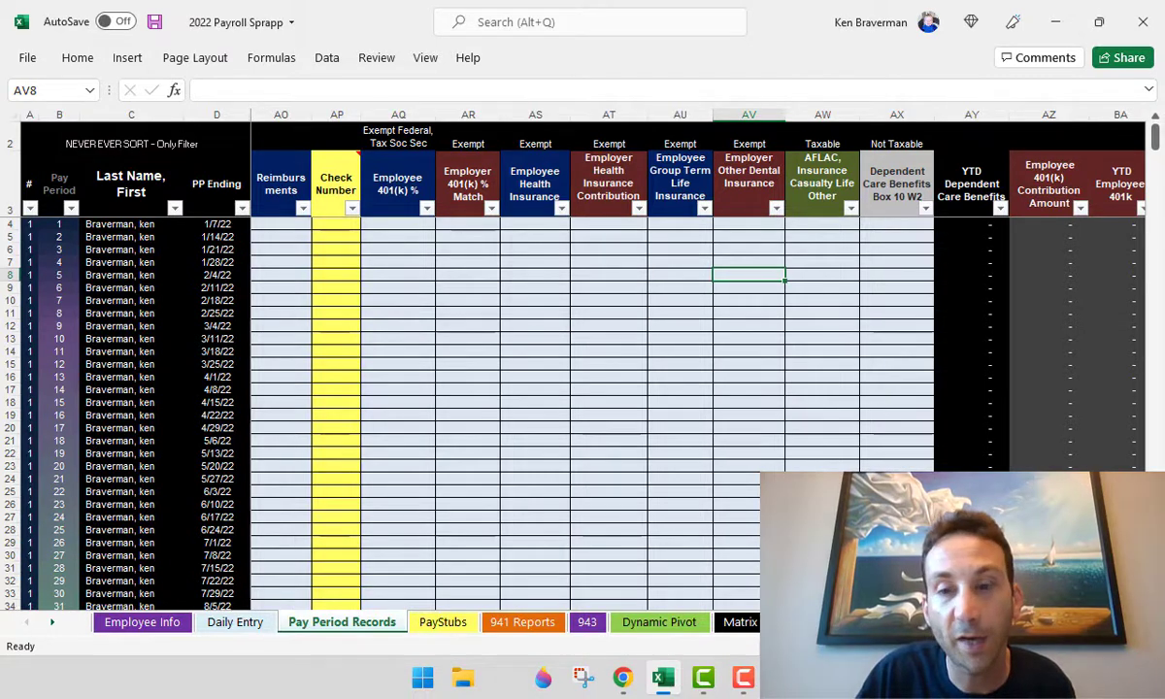
scroll(699, 368, "right", 2)
scroll(699, 369, "left", 6)
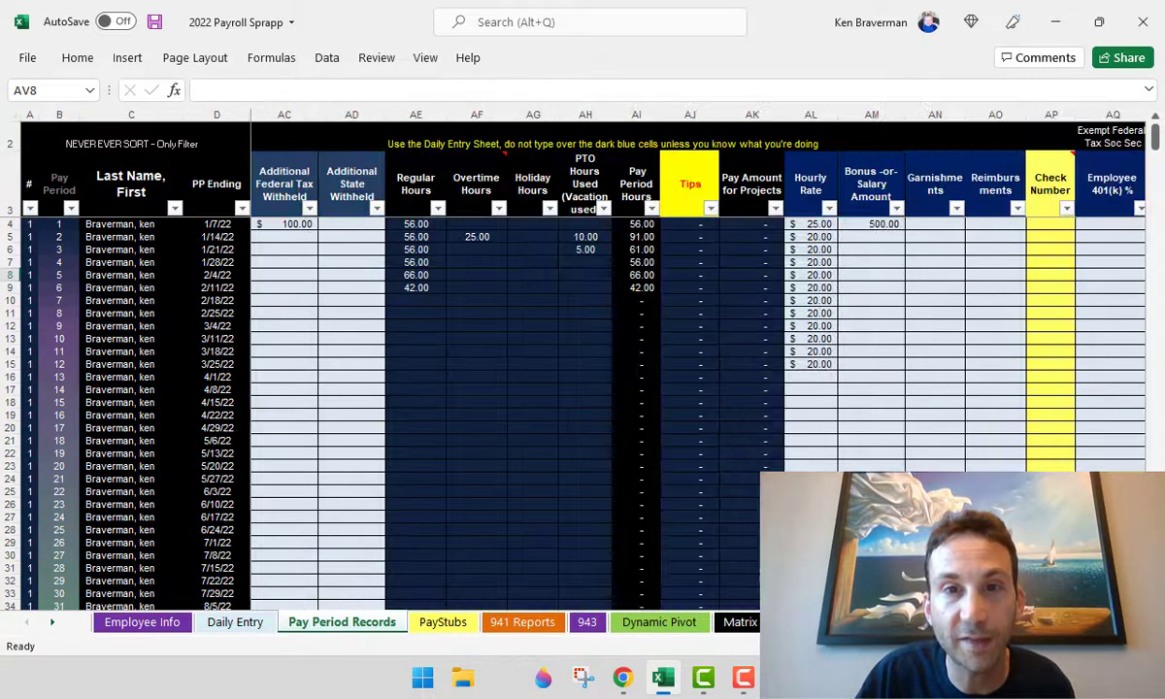
scroll(699, 369, "right", 10)
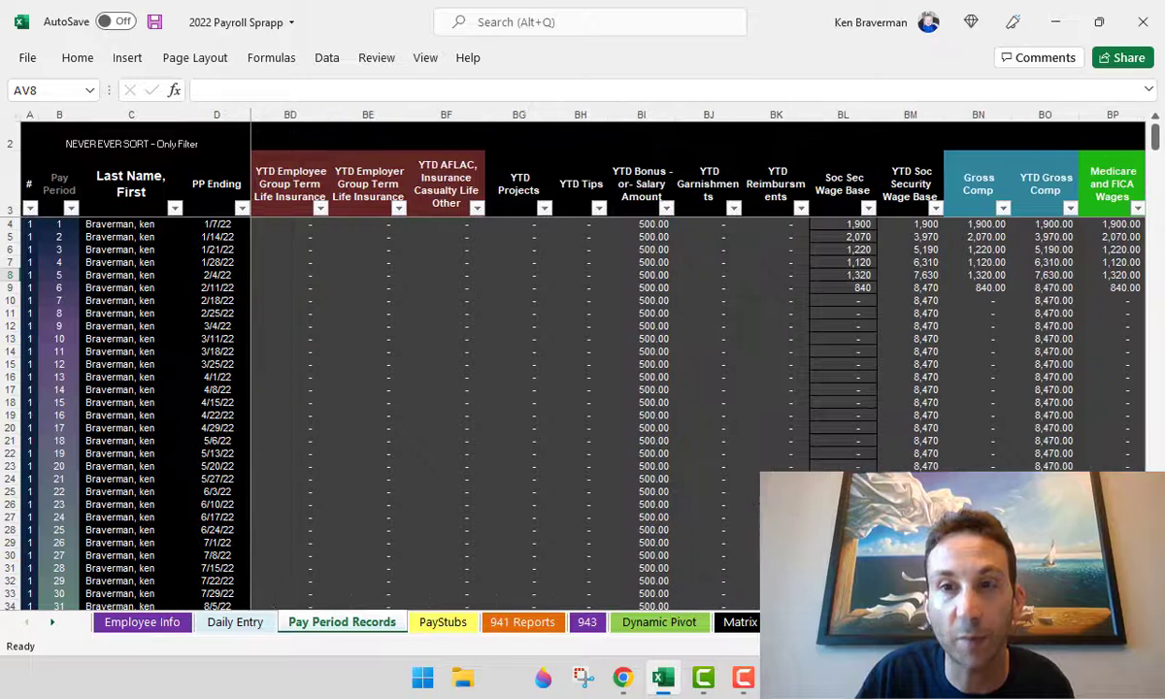
scroll(723, 262, "right", 4)
left_click(718, 191)
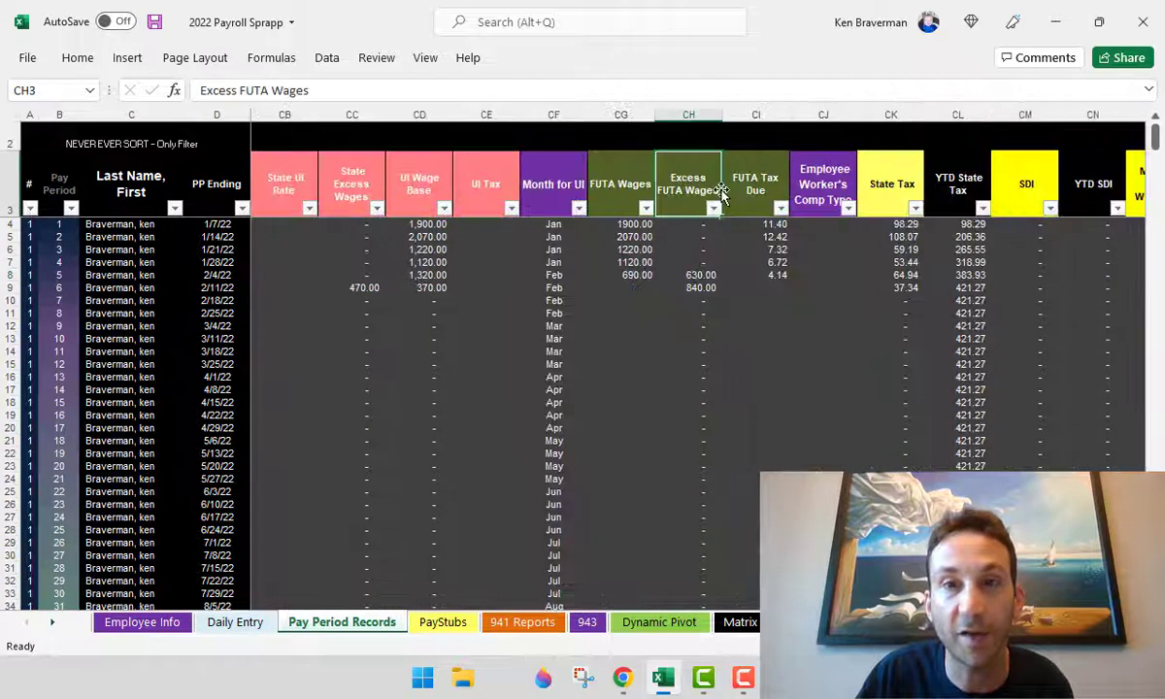
key("Left")
key("Left")
key("Left")
key("Left")
key("Left")
key("Left")
key("Left")
key("Left")
key("Left")
key("Left")
key("Left")
key("Left")
key("Left")
key("Left")
key("Left")
key("Left")
key("Left")
key("Left")
key("Left")
key("Left")
key("Left")
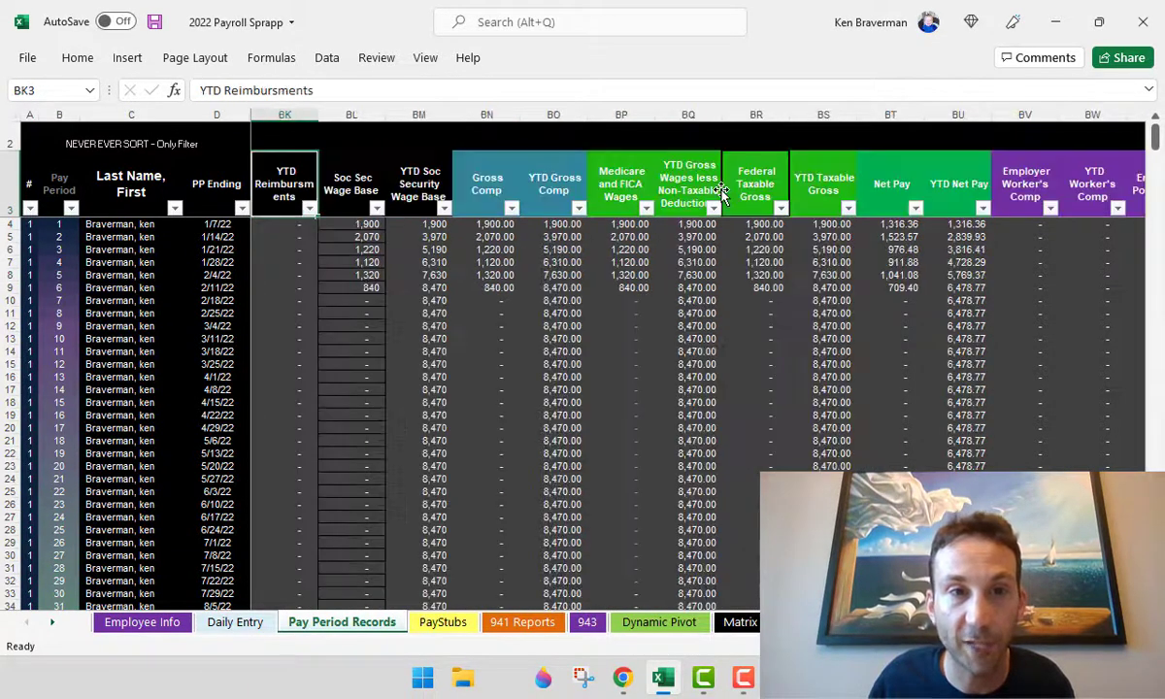
key("Left")
key("Left")
key("Left")
key("Left")
key("Left")
key("Left")
key("Left")
key("Left")
key("Left")
key("Left")
key("Left")
key("Left")
key("Left")
key("Left")
key("Left")
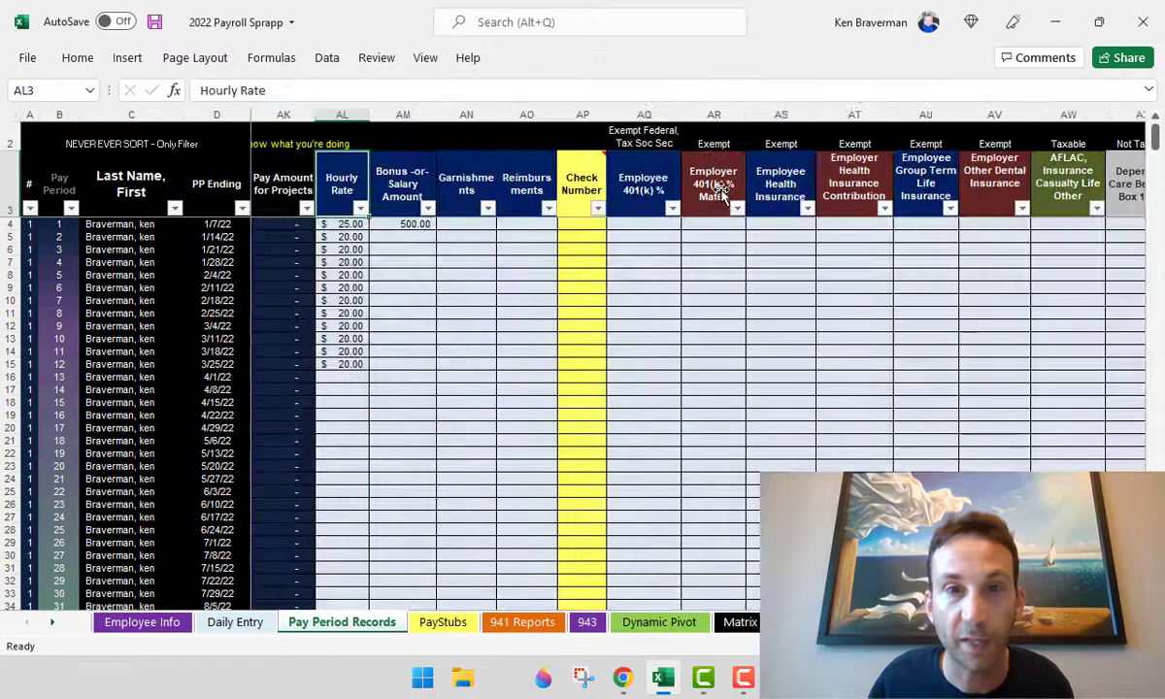
- Step along the header row through the state tax columns to the Paycheck Date column
key("Right")
key("Right")
key("Right")
key("Right")
key("Right")
key("Right")
key("Right")
key("Right")
key("Right")
key("Right")
key("Right")
key("Right")
key("Right")
key("Right")
key("Right")
key("Right")
key("Right")
key("Right")
key("Right")
key("Right")
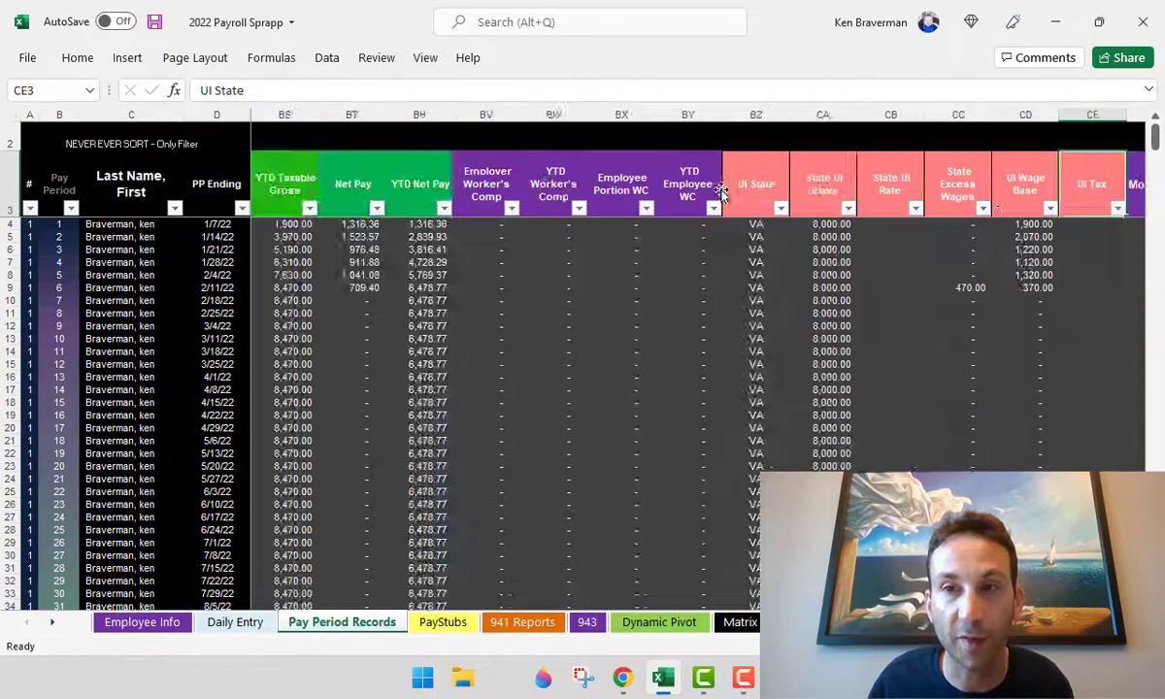
key("Right")
key("Right")
key("Right")
key("Right")
key("Right")
key("Right")
key("Right")
key("Right")
key("Right")
key("Right")
key("Right")
key("Right")
key("Right")
key("Right")
key("Right")
key("Right")
key("Right")
key("Right")
key("Right")
key("Right")
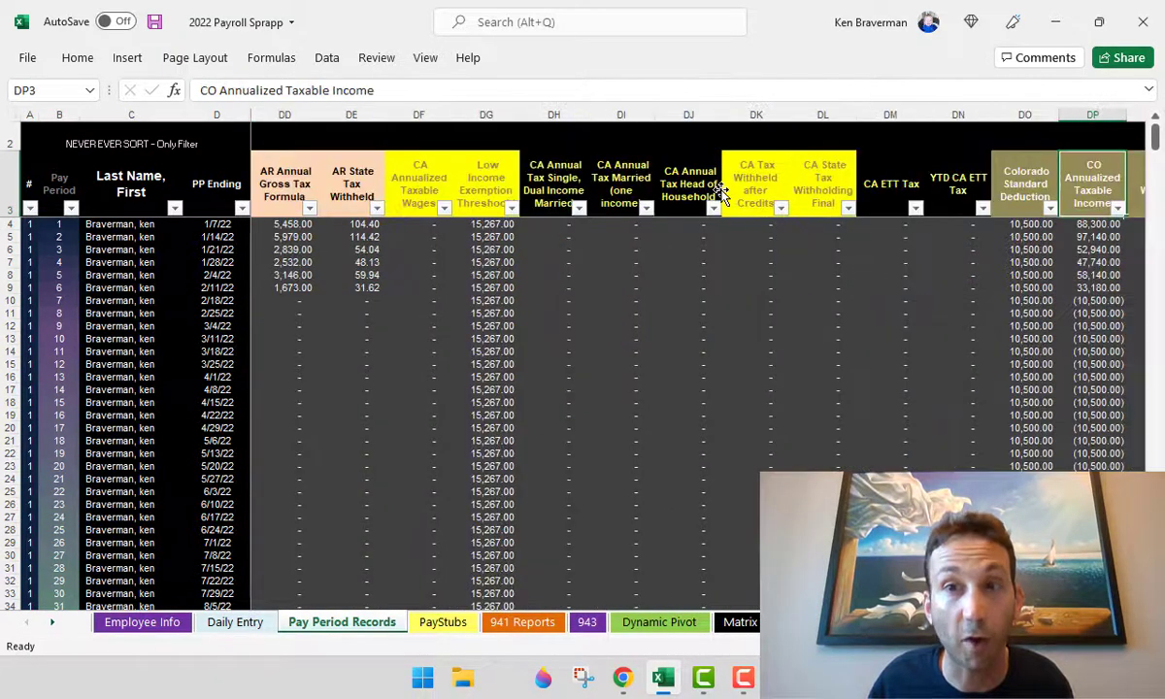
key("Right")
key("Right")
key("Right")
key("Right")
key("Right")
key("Right")
key("Right")
key("Right")
key("Right")
key("Right")
key("Right")
key("Right")
key("Right")
key("Right")
key("Right")
key("Right")
key("Right")
key("Right")
key("Right")
key("Right")
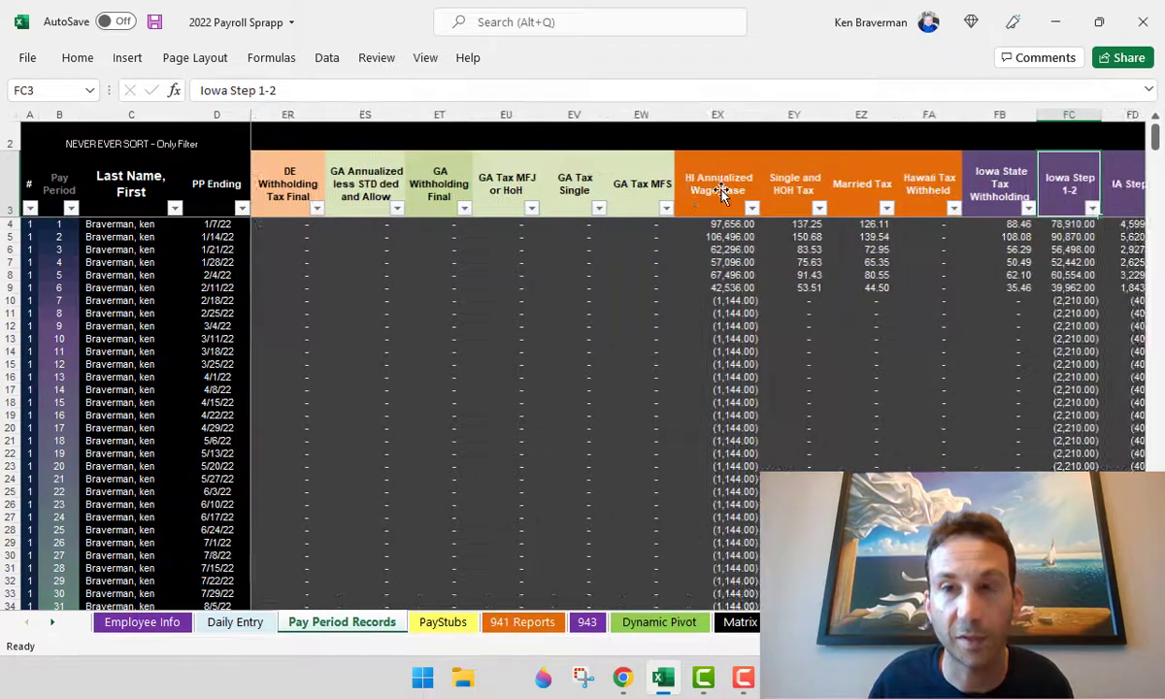
key("Right")
key("Right")
key("Right")
key("Right")
key("Right")
key("Right")
key("Right")
key("Right")
key("Right")
key("Right")
key("Right")
key("Right")
key("Right")
key("Right")
key("Right")
key("Right")
key("Right")
key("Right")
key("Right")
key("Right")
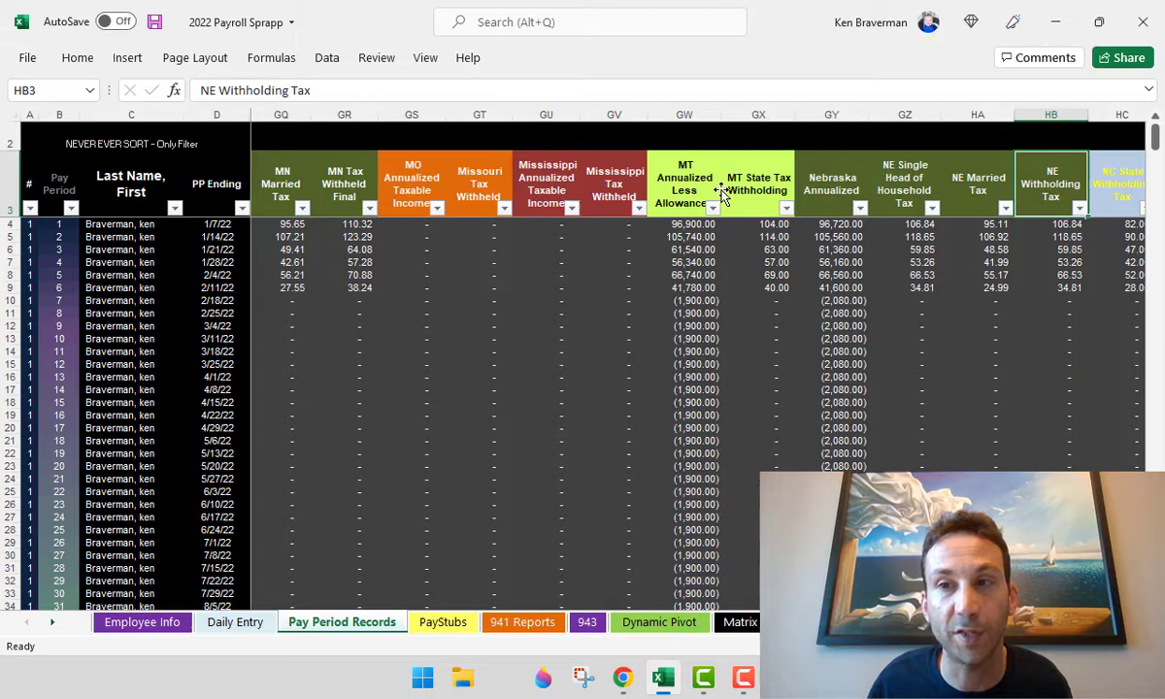
key("Right")
key("Right")
key("Right")
key("Right")
key("Right")
key("Right")
key("Right")
key("Right")
key("Right")
key("Right")
key("Right")
key("Right")
key("Right")
key("Right")
key("Right")
key("Right")
key("Right")
key("Right")
key("Right")
key("Right")
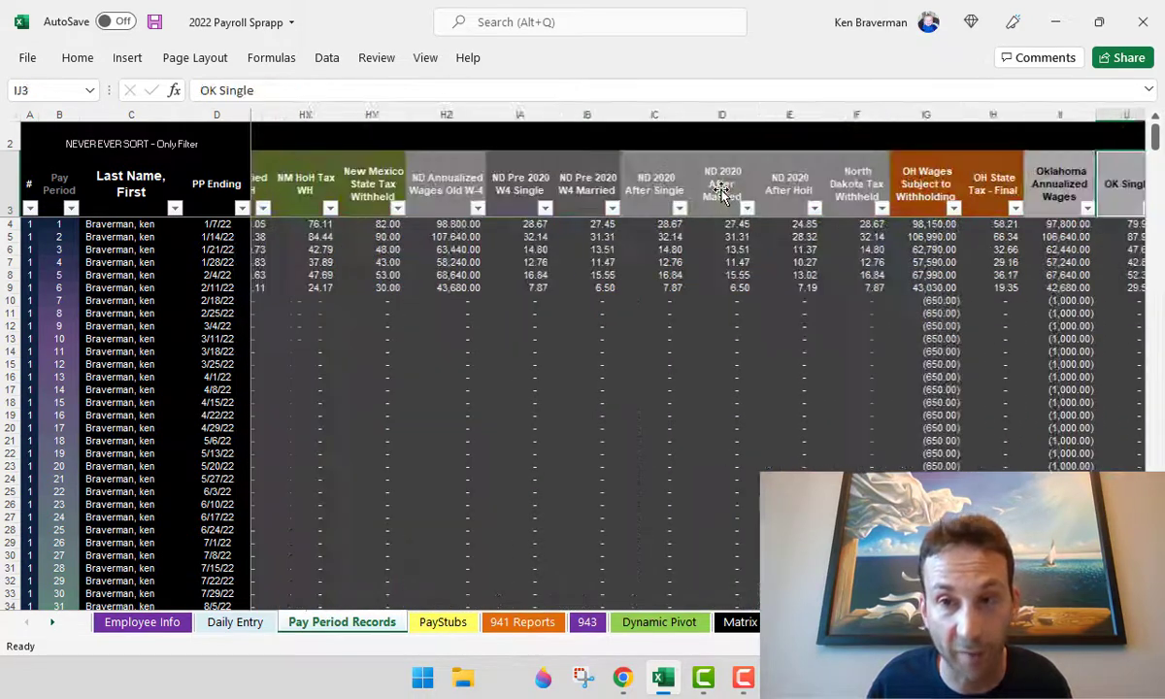
key("Right")
key("Right")
key("Right")
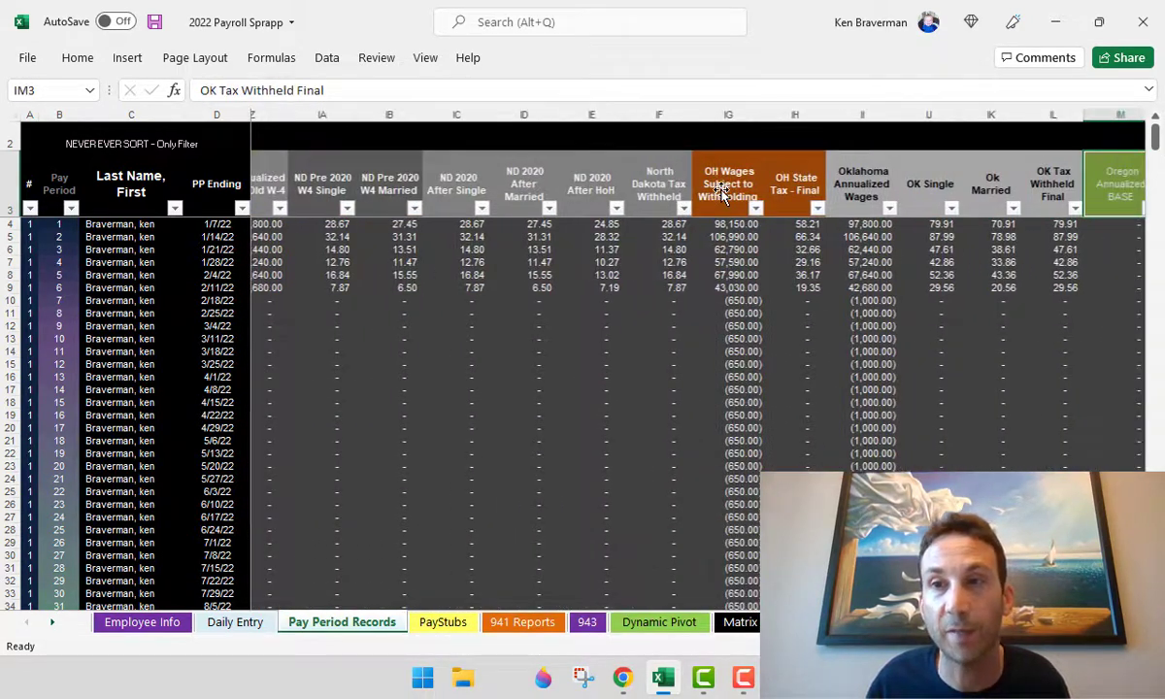
key("Right")
key("Right")
key("Right")
key("Right")
key("Right")
key("Right")
key("Right")
key("Right")
key("Right")
key("Right")
key("Right")
key("Right")
key("Right")
key("Right")
key("Right")
key("Right")
key("Right")
key("Right")
key("Right")
key("Right")
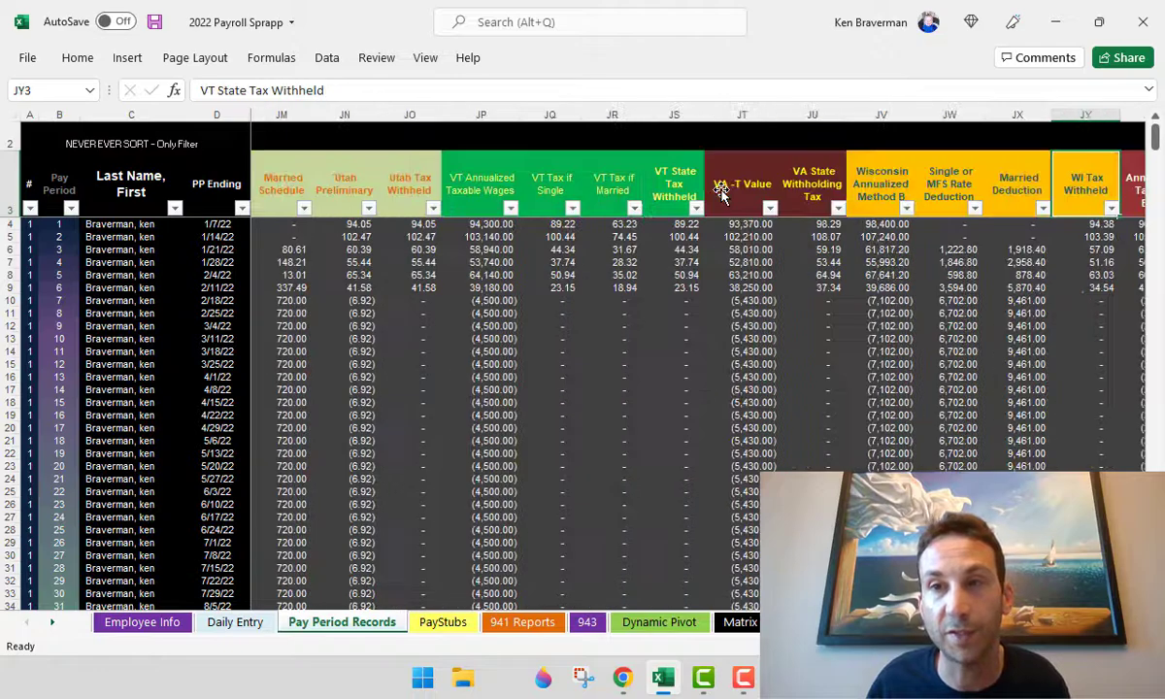
key("Right")
key("Right")
key("Right")
key("Right")
key("Right")
key("Right")
key("Right")
key("Right")
key("Right")
key("Right")
key("Right")
key("Right")
key("Right")
key("Right")
key("Right")
key("Right")
key("Right")
key("Right")
key("Right")
key("Right")
key("Right")
key("Right")
key("Right")
key("Right")
key("Right")
key("Right")
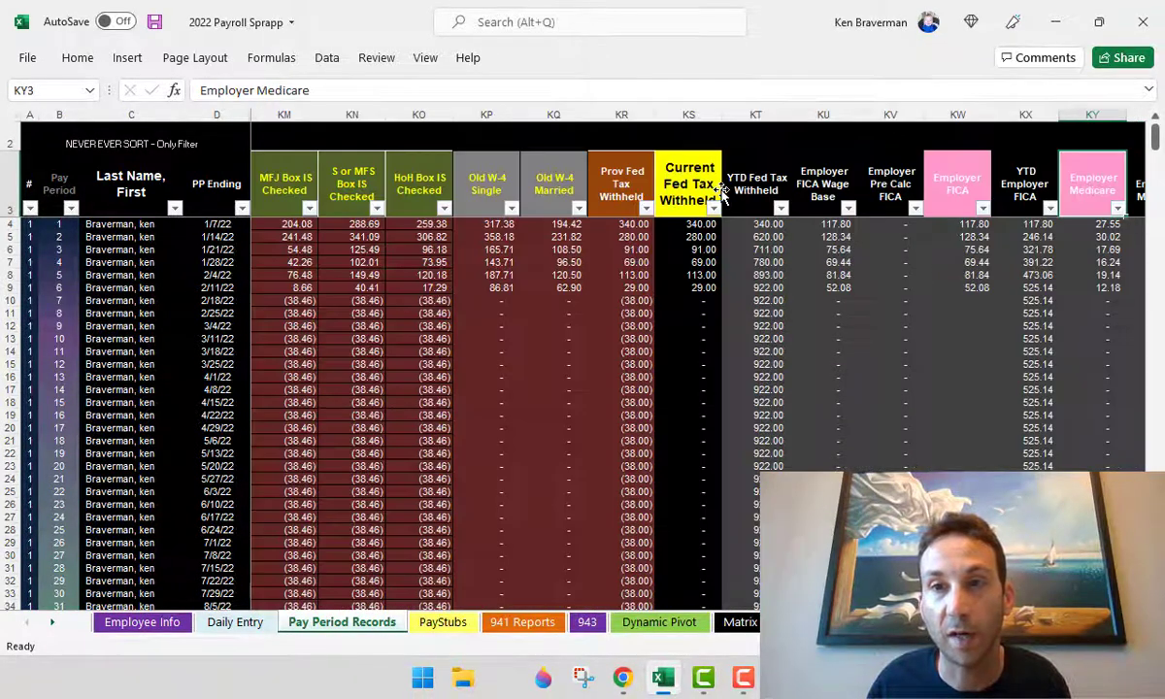
key("Right")
key("Right")
key("Right")
key("Right")
key("Right")
key("Right")
key("Right")
key("Right")
key("Right")
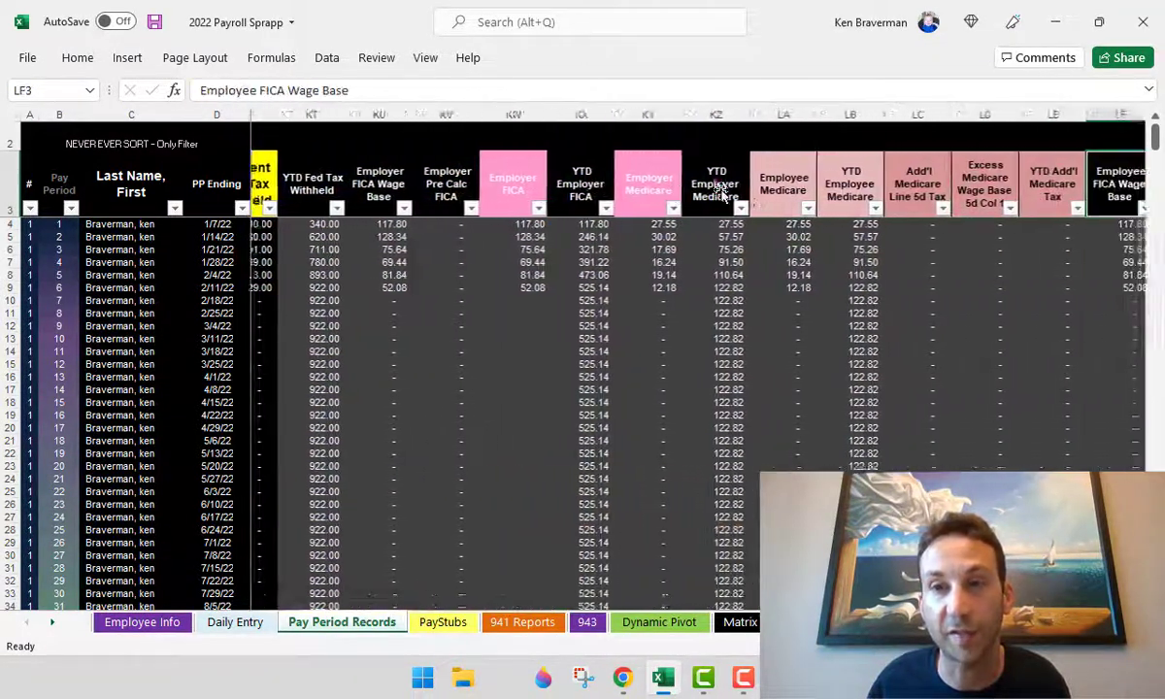
key("Right")
key("Right")
key("Right")
key("Right")
key("Right")
key("Right")
key("Right")
key("Right")
key("Right")
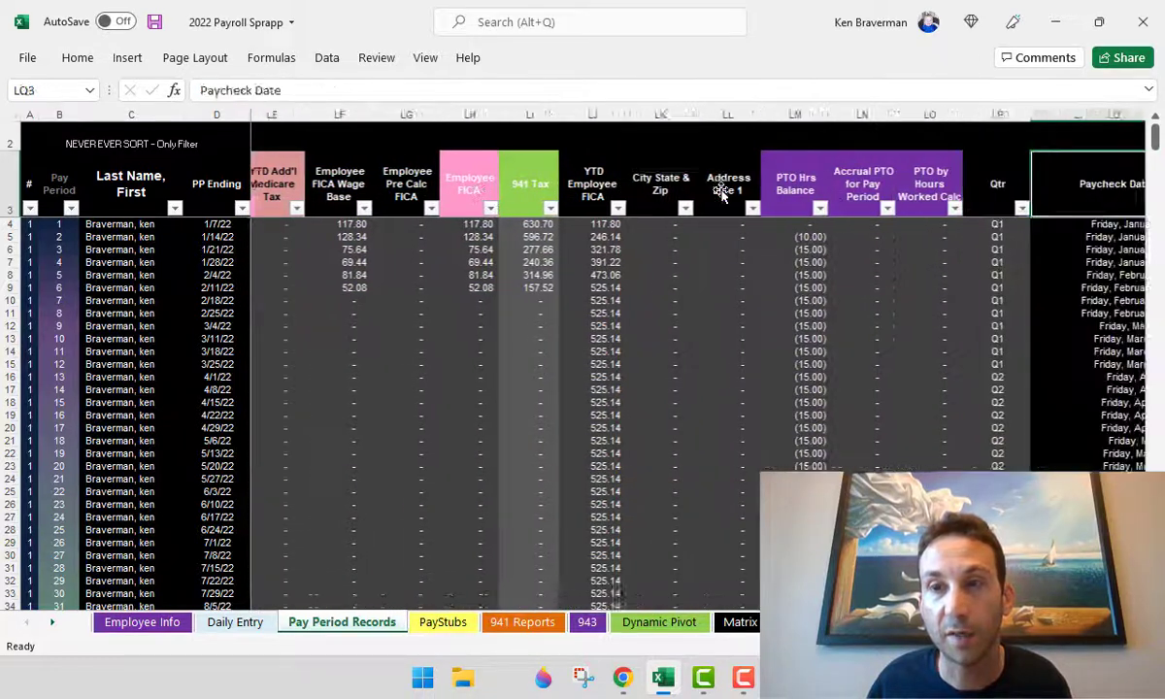
key("Left")
key("Left")
key("Left")
key("Up")
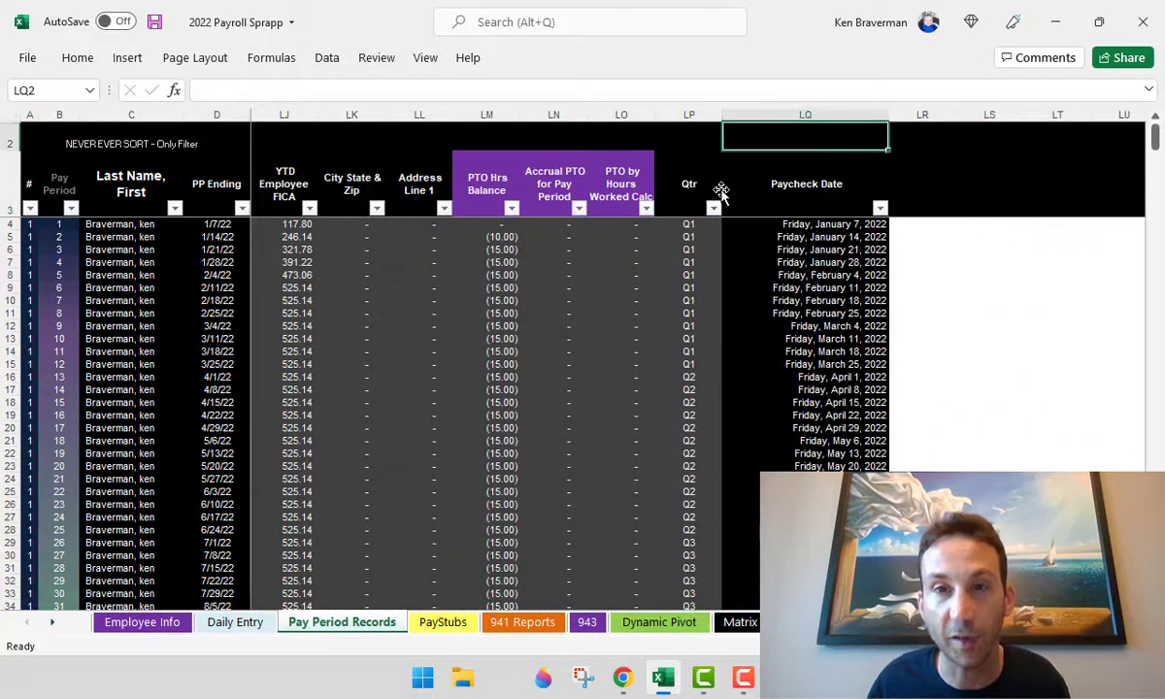
key("Down")
key("Up")
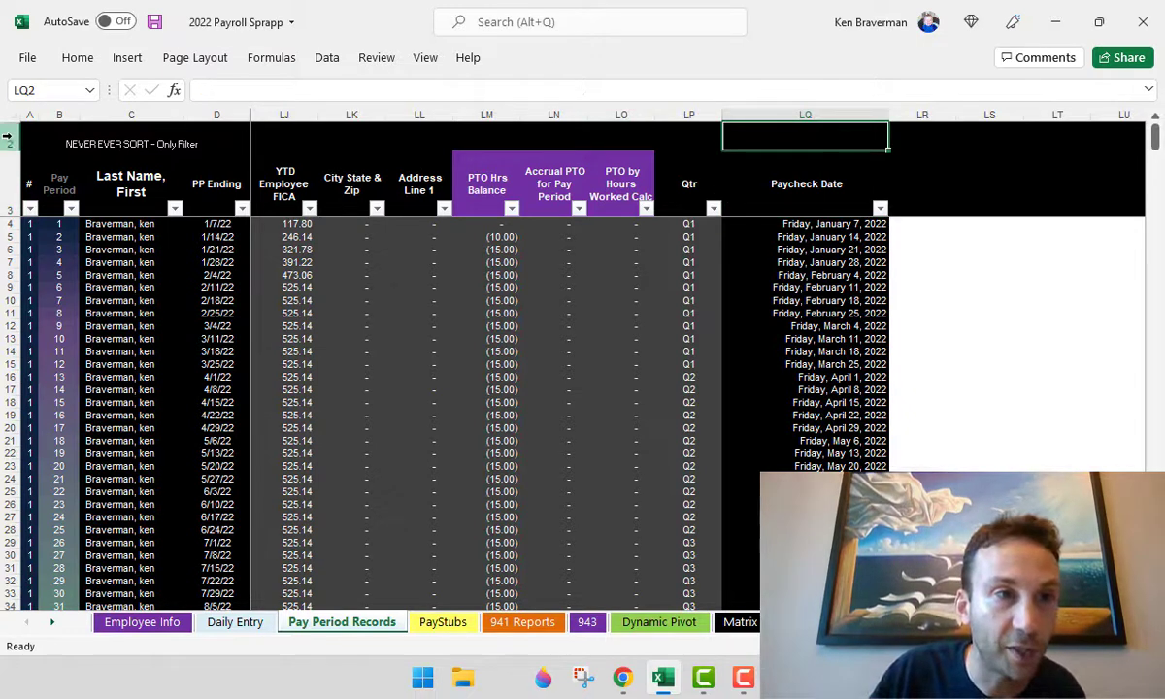
- Unhide row 1, confirm Paycheck Date is column 326, and hide the row again
left_click_drag(15, 126, 14, 145)
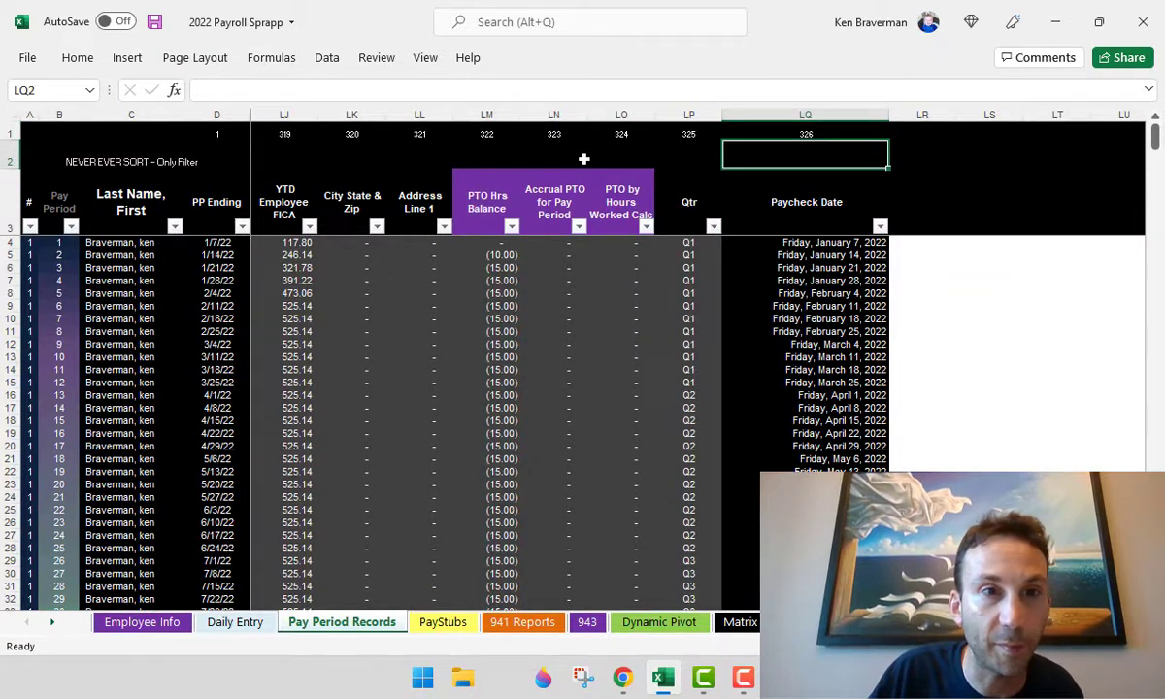
left_click(784, 133)
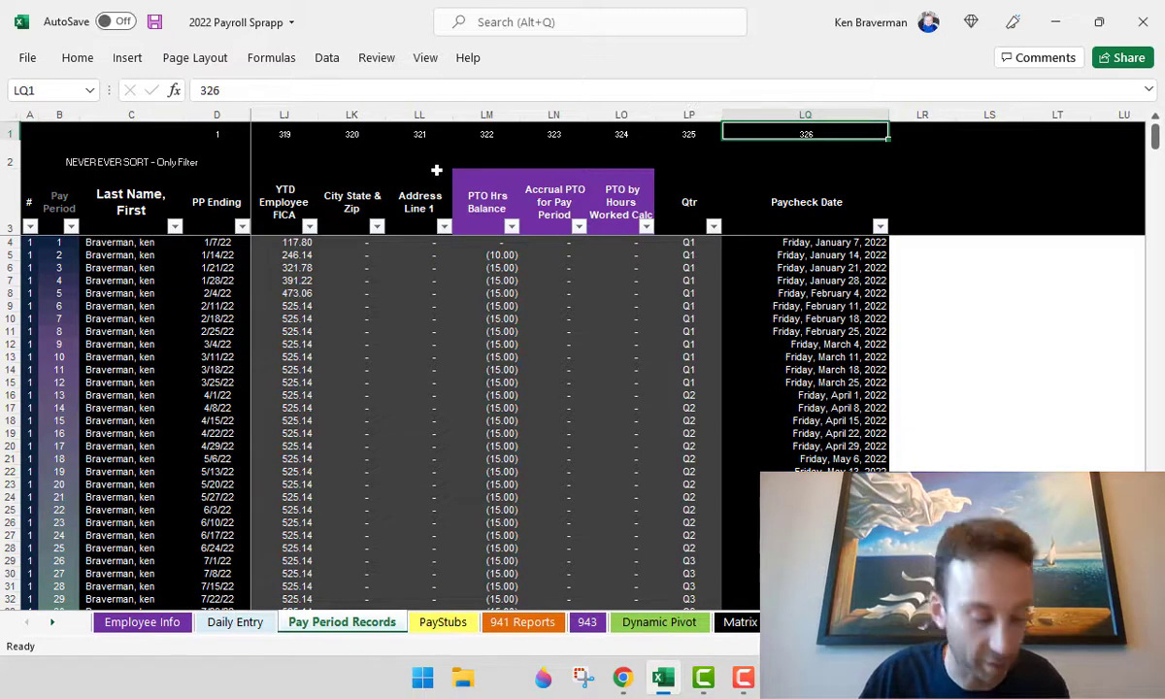
right_click(12, 133)
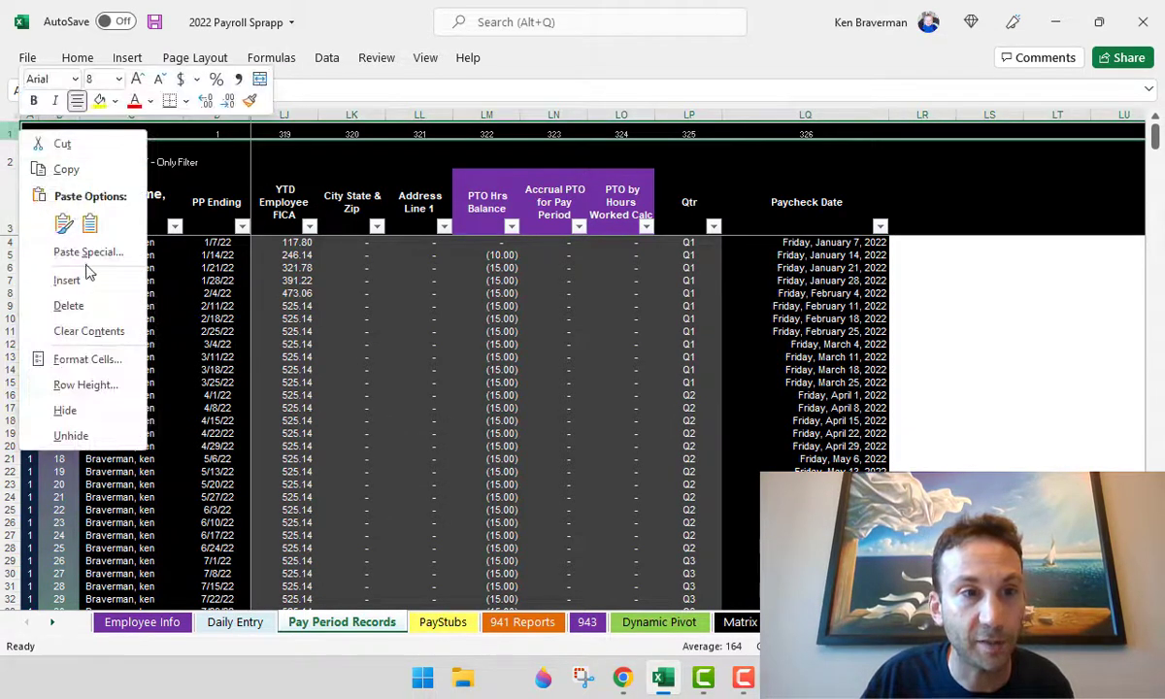
left_click(78, 410)
left_click(689, 300)
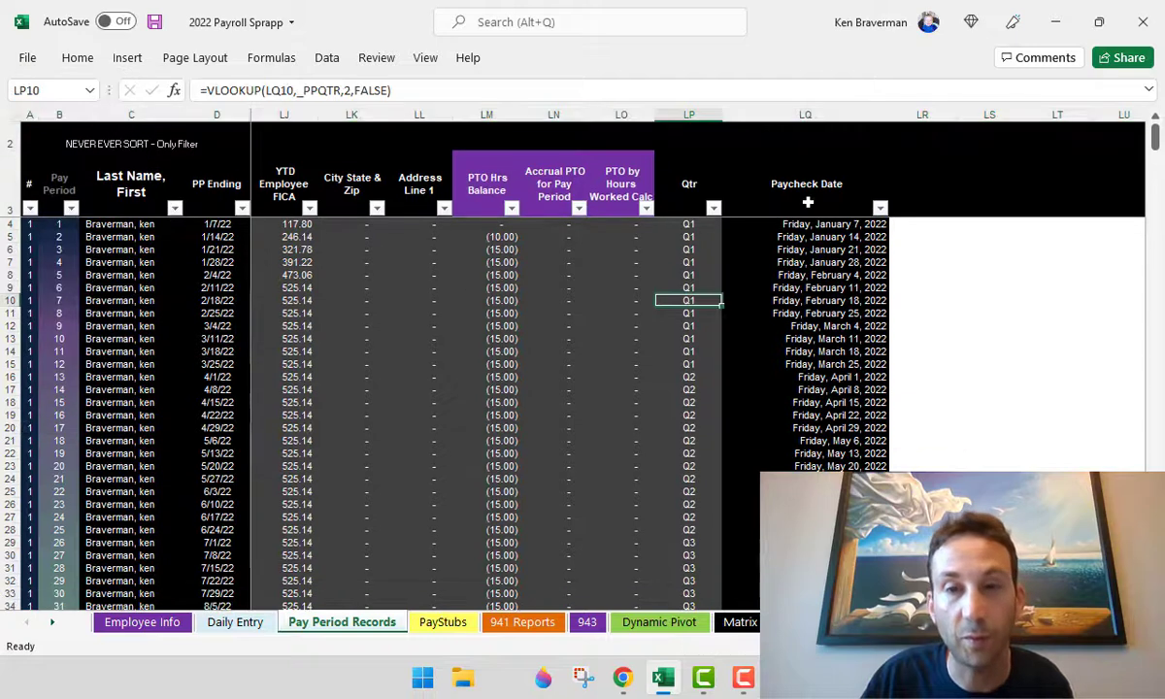
- Return from the Paycheck Date header to the first record's PTO Hours Used cell
left_click(863, 184)
key("ctrl+Left")
key("Down")
key("Right")
key("Right")
key("Right")
key("Right")
key("Right")
key("Right")
key("Right")
key("Right")
key("Right")
key("Right")
key("Right")
key("Right")
key("Right")
key("Right")
key("Right")
key("Right")
key("Right")
key("Right")
key("Right")
key("Right")
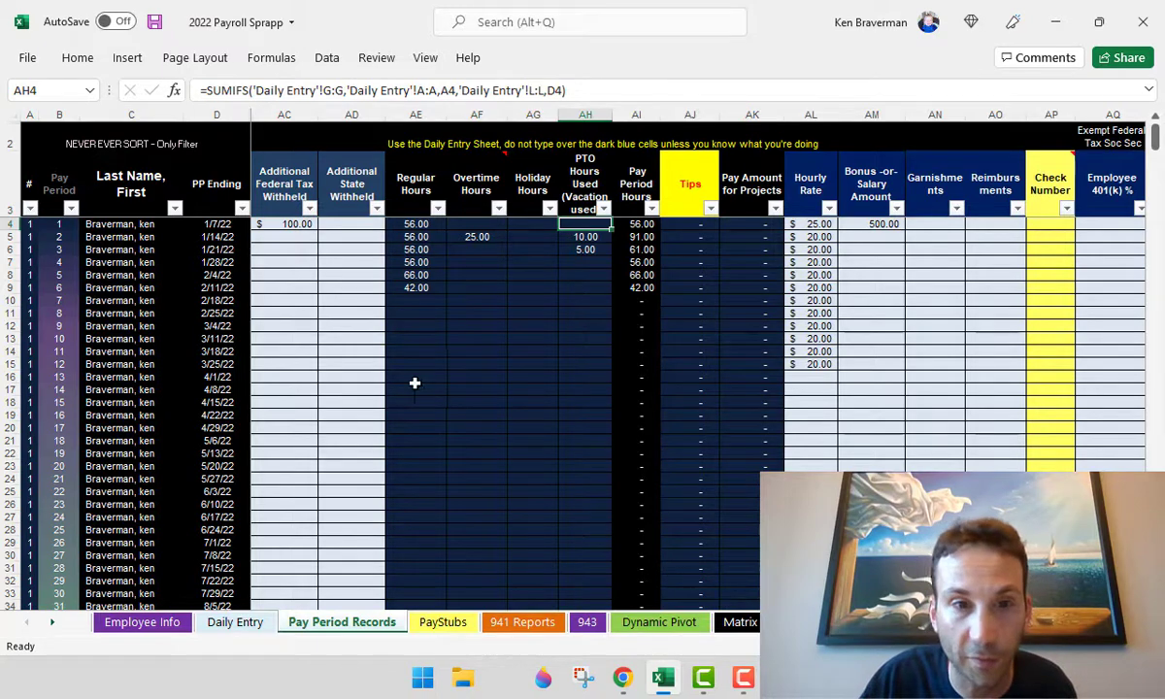
- On PayStubs, pick the demo employee and the 1/14/2022 pay period
left_click(451, 624)
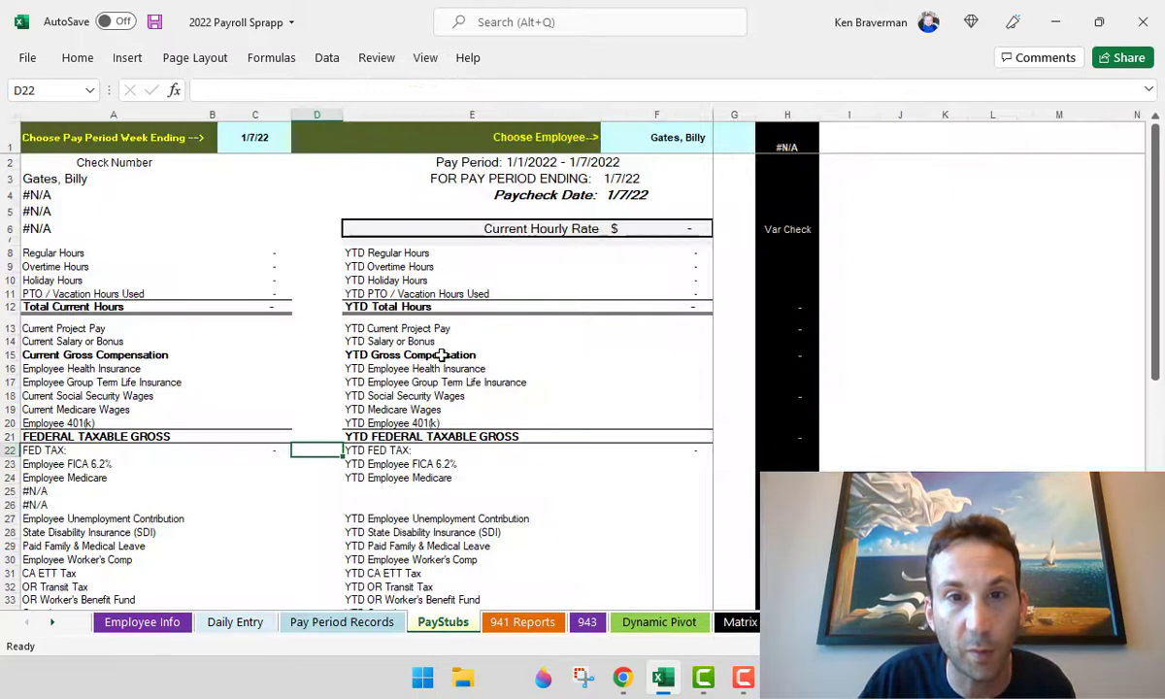
scroll(345, 395, "up", 2)
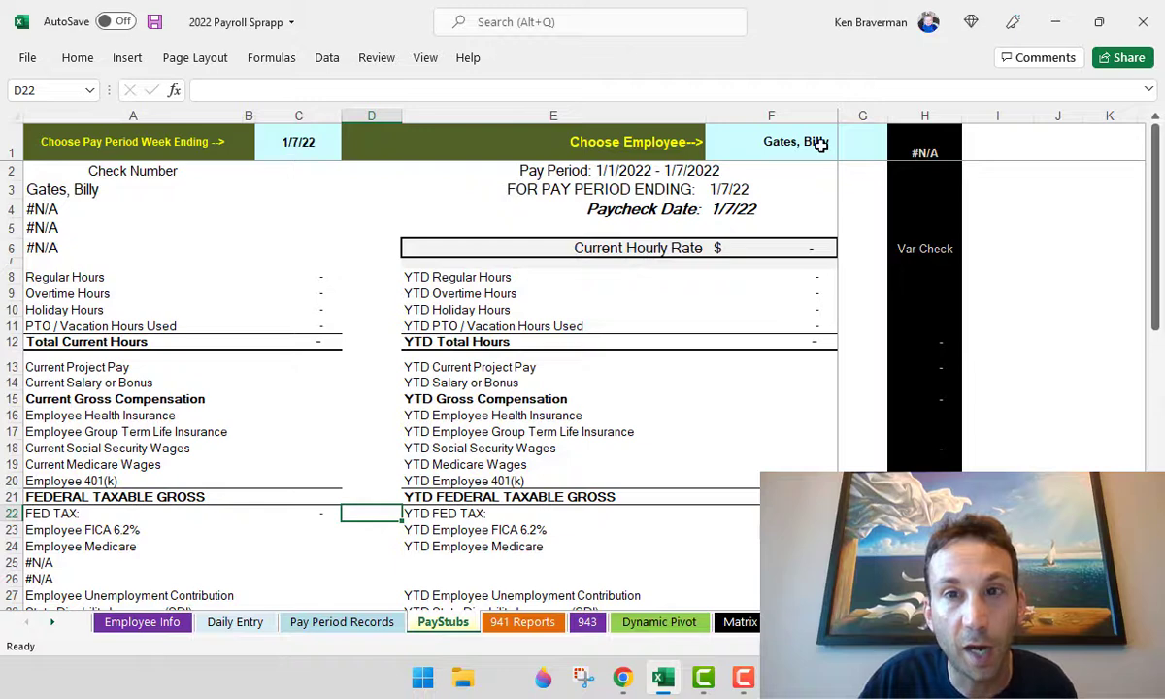
left_click(820, 144)
left_click(894, 152)
left_click(865, 170)
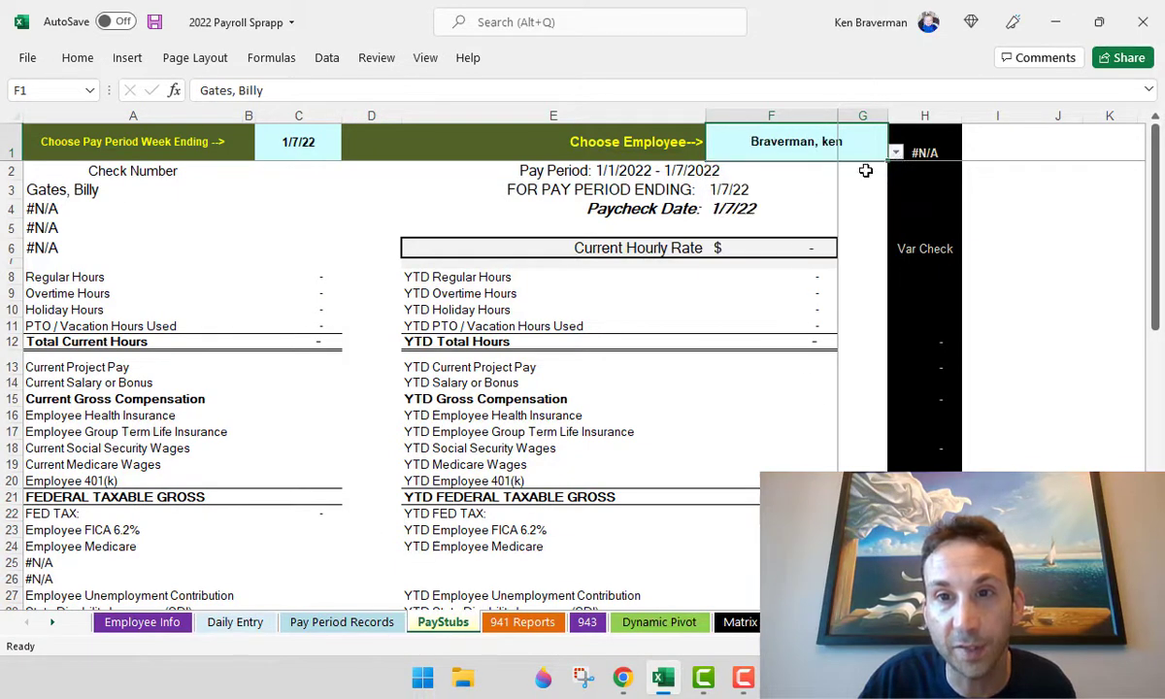
left_click(325, 144)
left_click(348, 152)
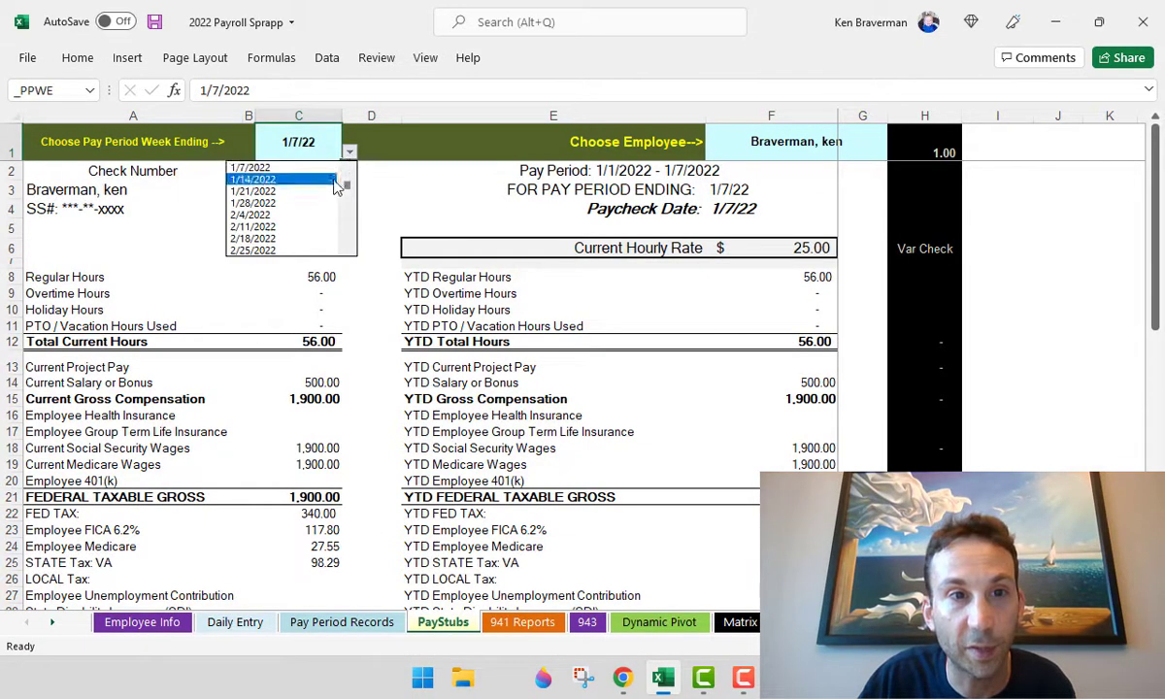
left_click(334, 184)
- Inspect the stub's tax rows, checking C32 and selecting the CA ETT and Oregon rows
scroll(342, 417, "down", 5)
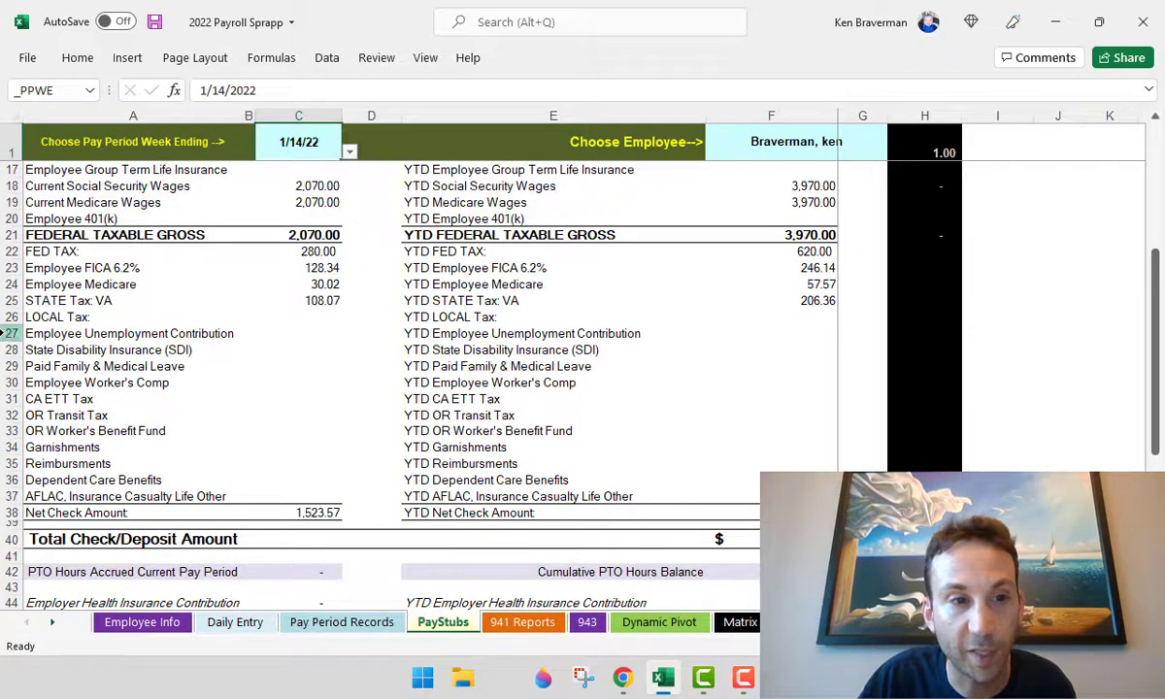
left_click_drag(8, 335, 8, 431)
left_click(268, 414)
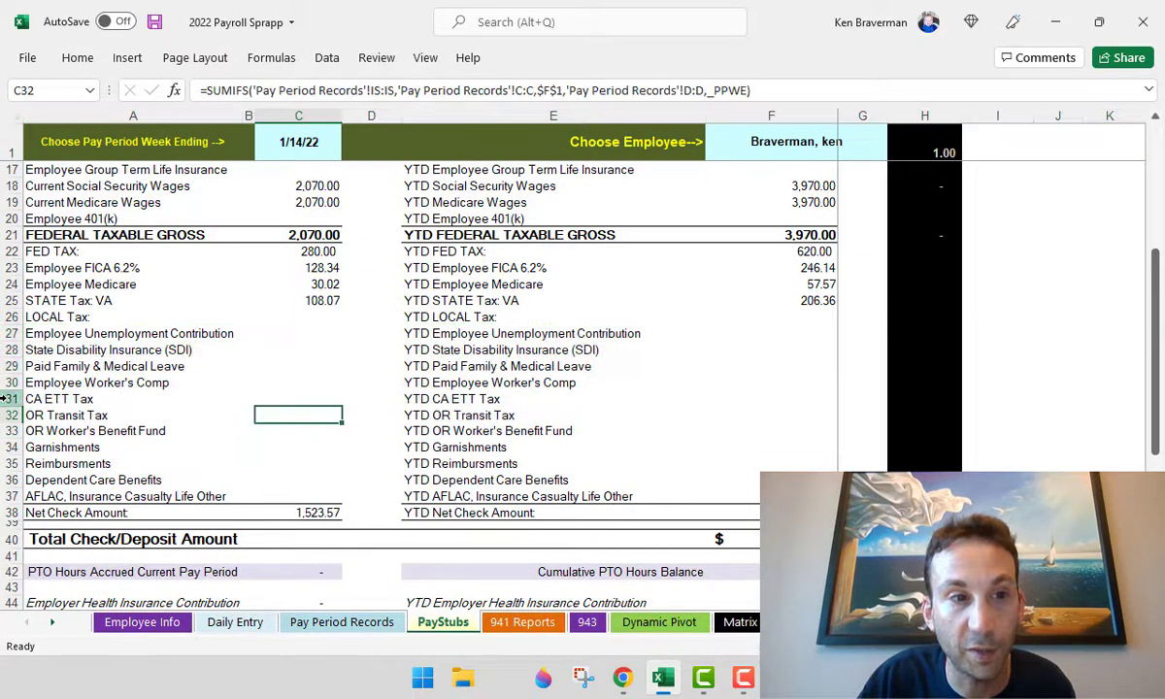
left_click(11, 400)
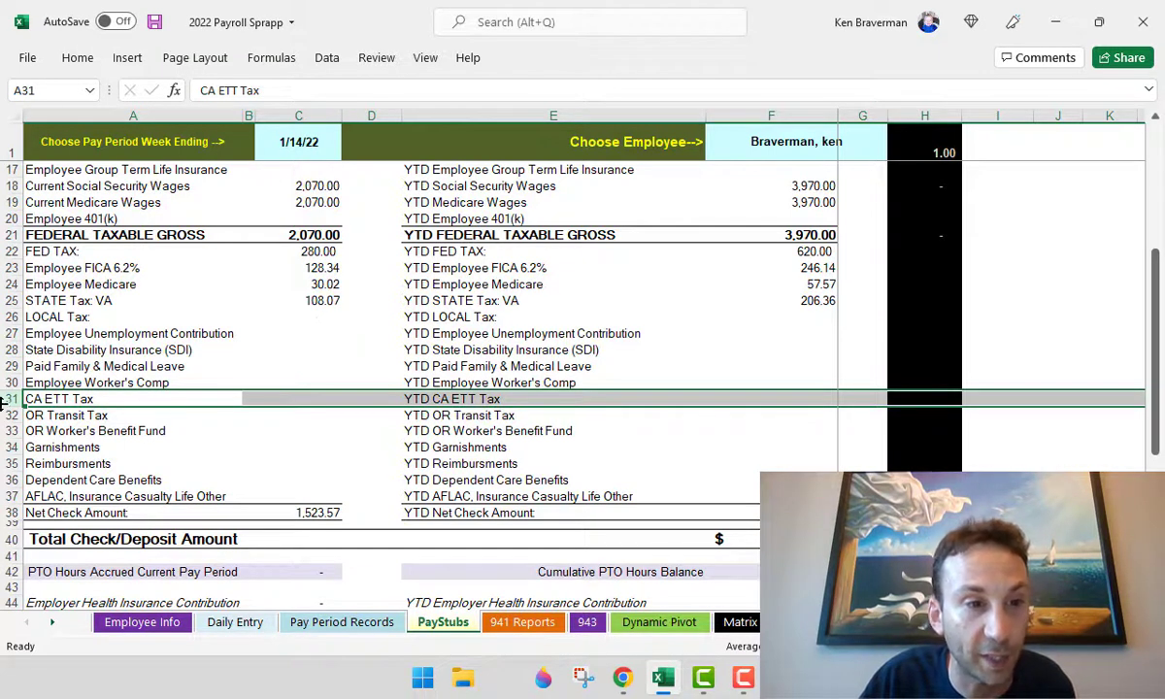
mouse_move(12, 415)
left_mouse_down()
mouse_move(14, 431)
mouse_move(13, 399)
mouse_move(14, 431)
left_mouse_up()
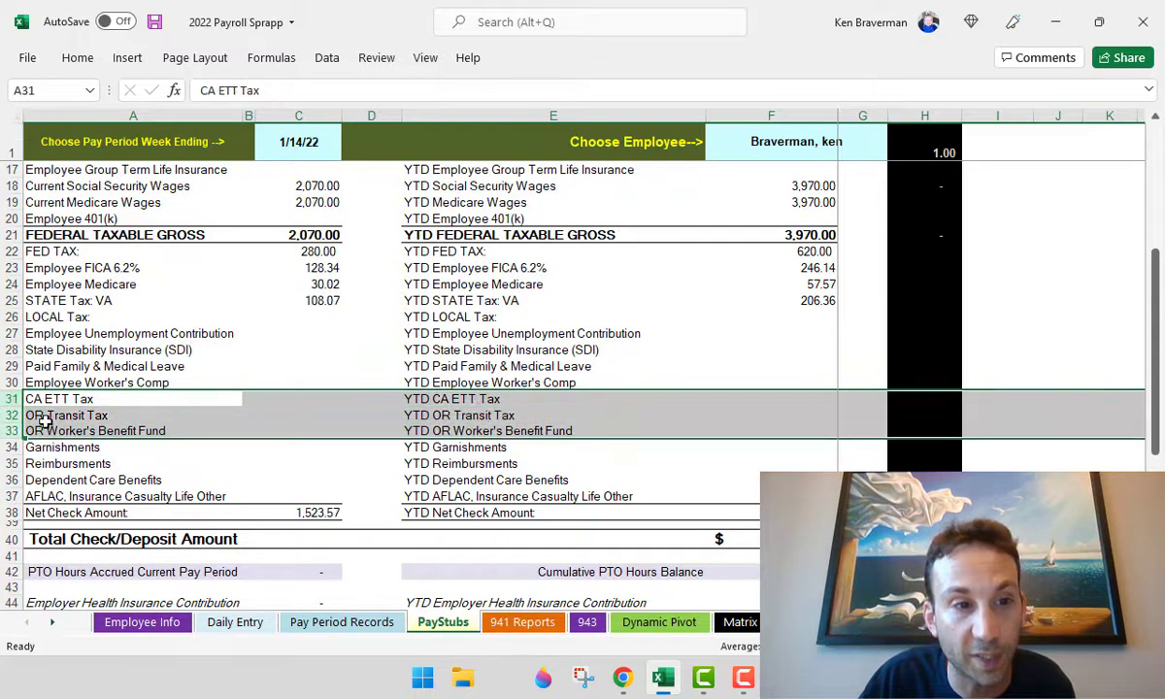
- Delete the CA ETT and Oregon tax rows from the pay stub
right_click(136, 430)
left_click(210, 283)
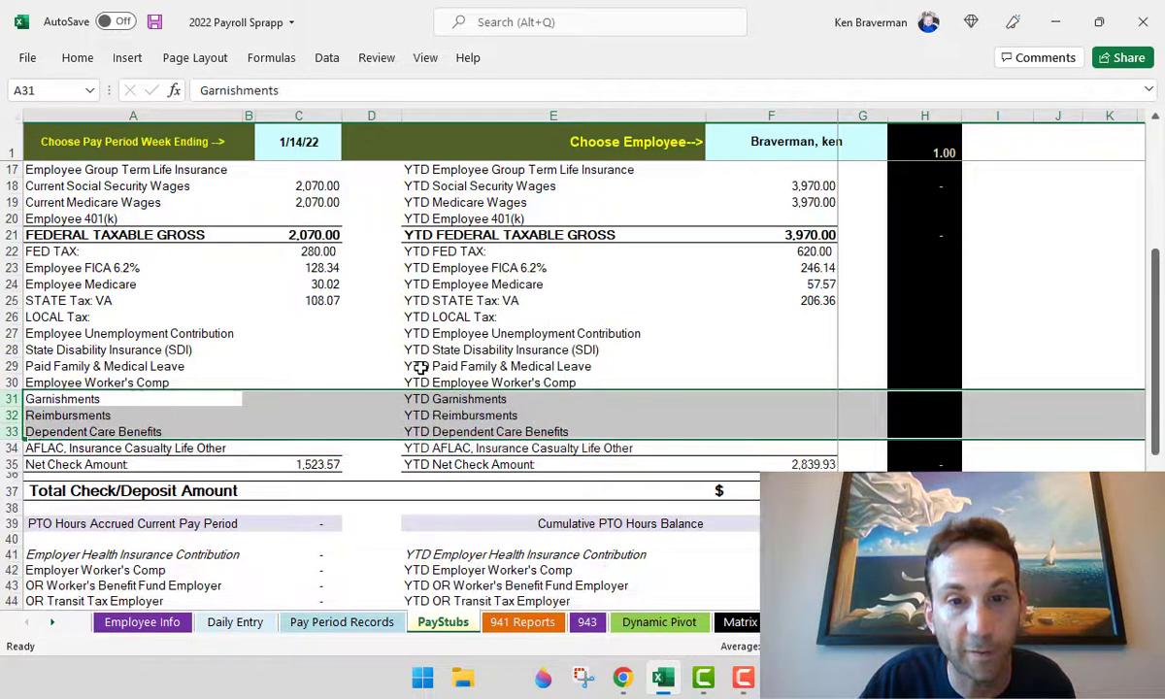
scroll(397, 333, "down", 3)
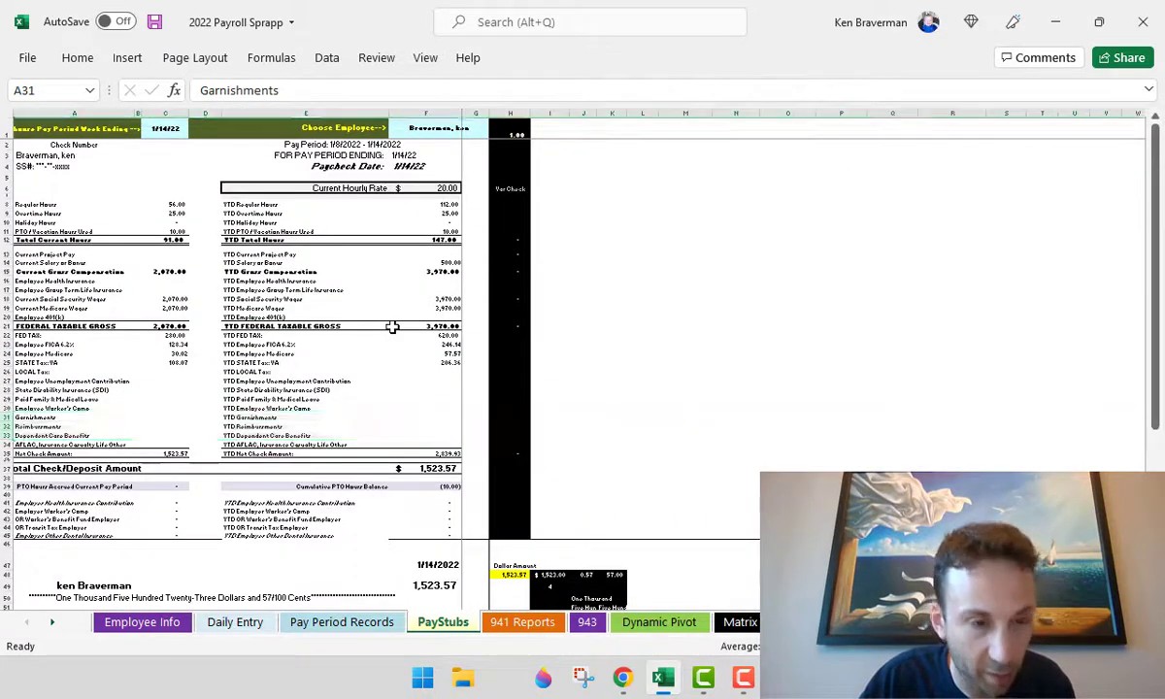
scroll(391, 327, "up", 3)
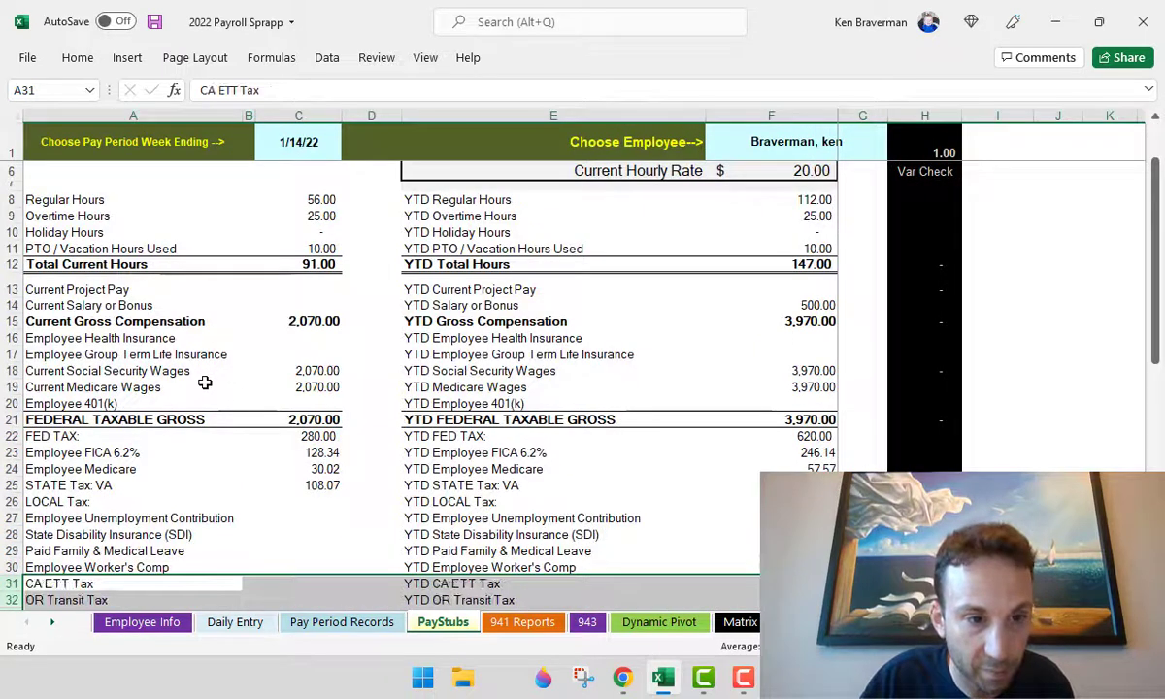
scroll(205, 383, "down", 2)
- Review the FED TAX formula in C22 and the Employee Unemployment Contribution row
left_click(301, 358)
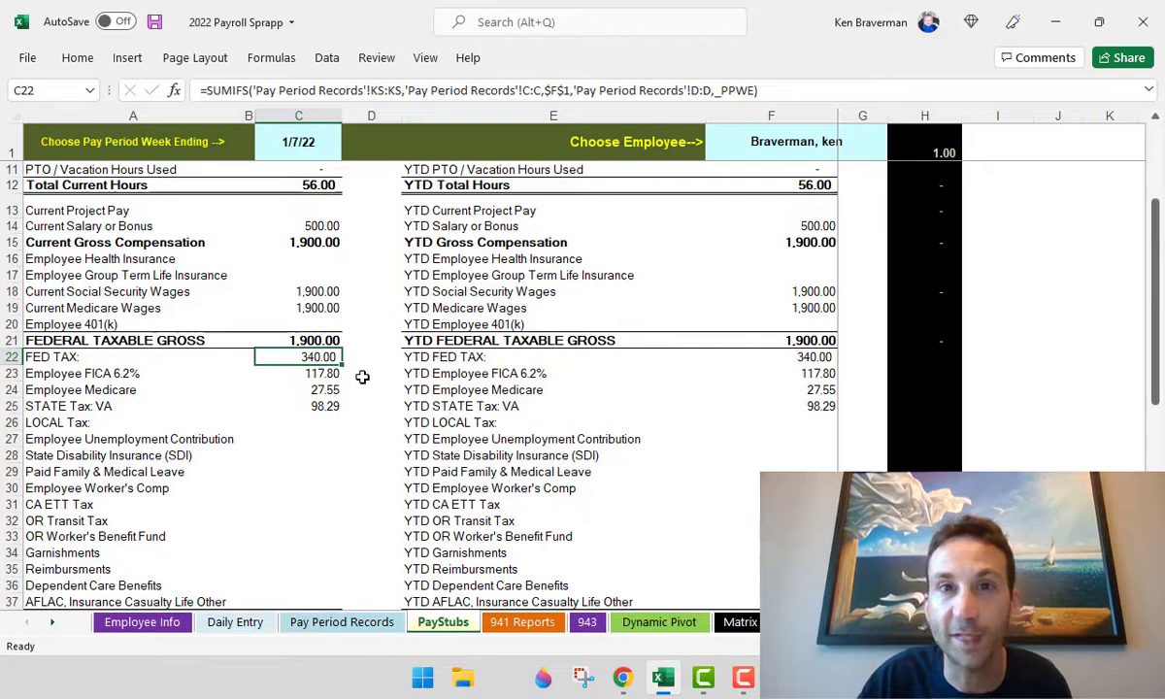
left_click(232, 435)
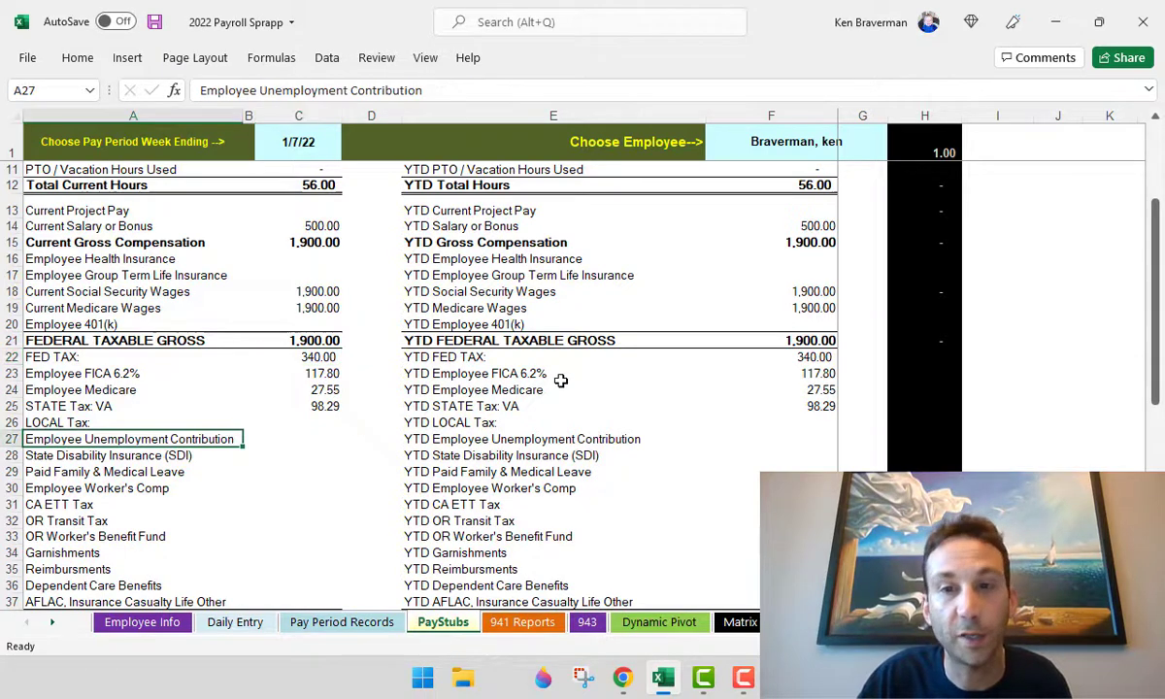
scroll(560, 381, "up", 3)
scroll(335, 355, "down", 8)
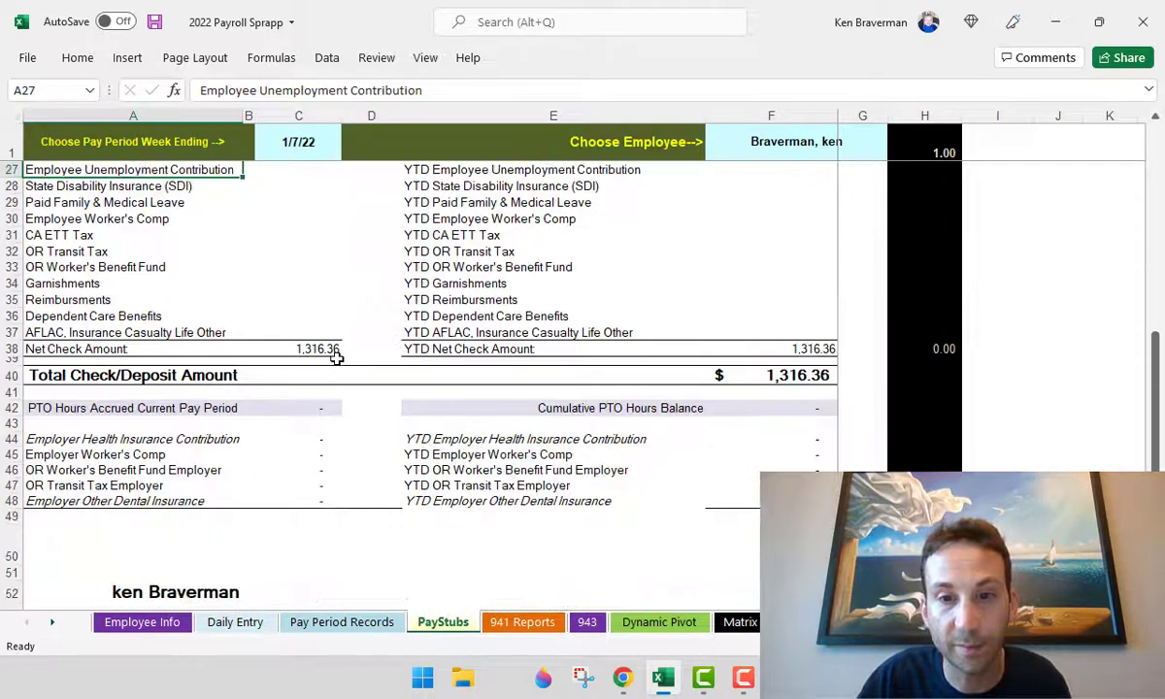
scroll(349, 348, "up", 8)
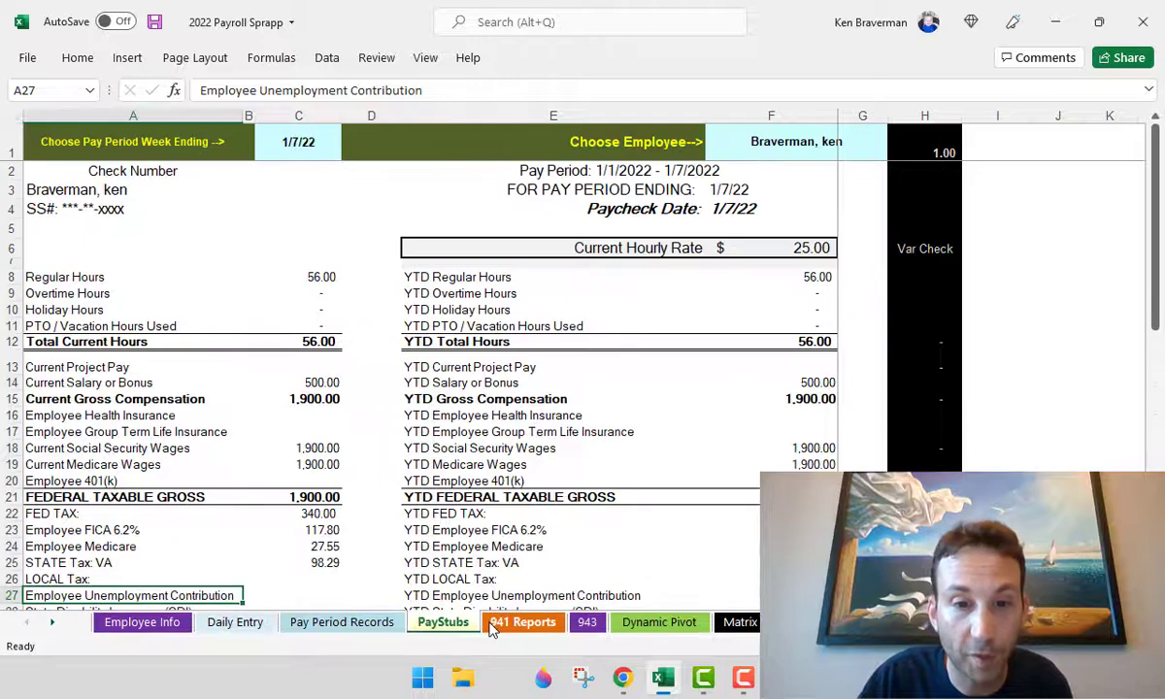
left_click(510, 622)
- Try quarter Q1 in the 941 quarter choice cell, then clear it
scroll(391, 363, "down", 2, "ctrl")
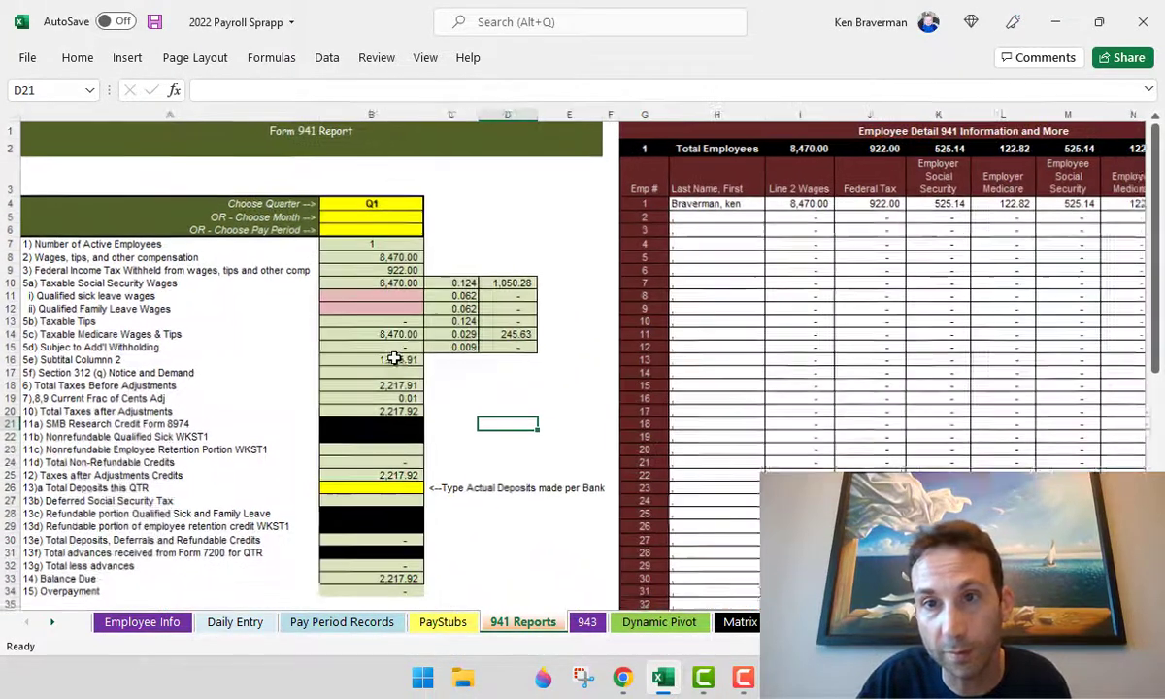
left_click(406, 213)
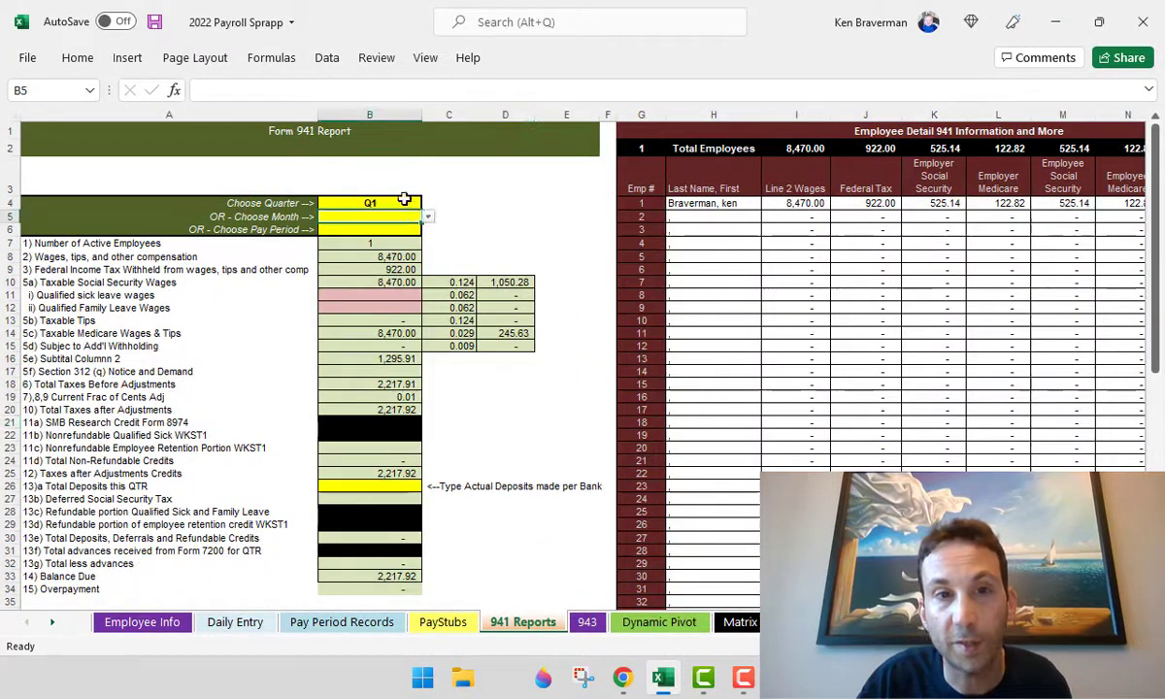
left_click(404, 202)
left_click(429, 204)
left_click(427, 228)
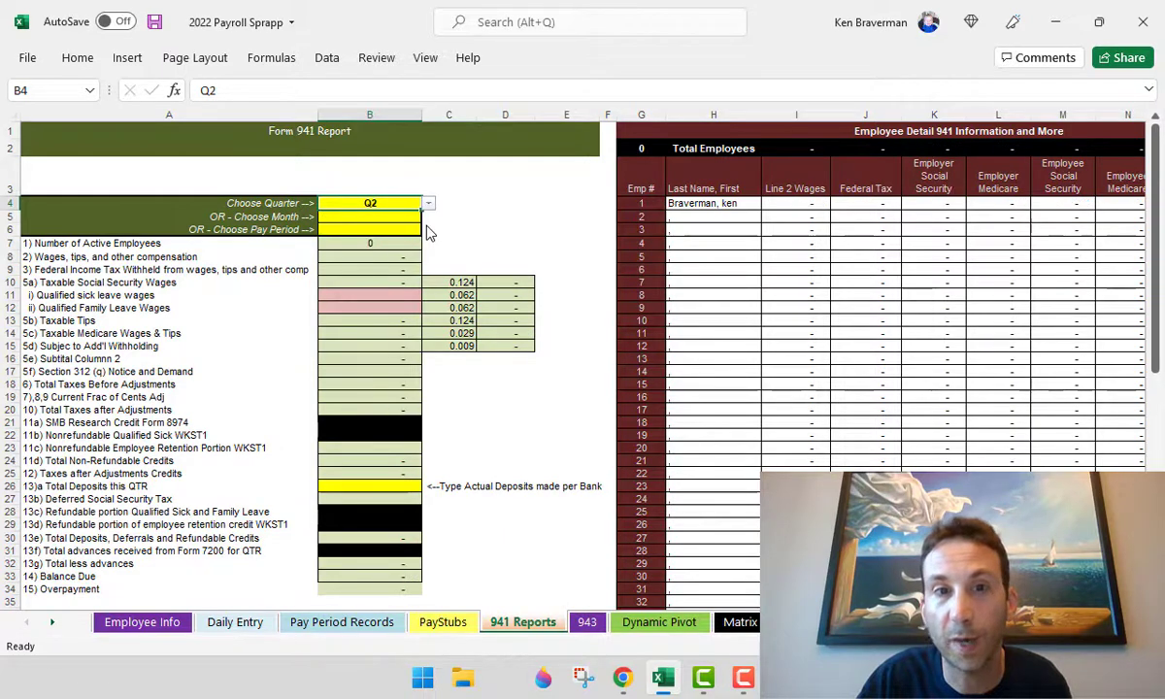
left_click(428, 204)
left_click(384, 215)
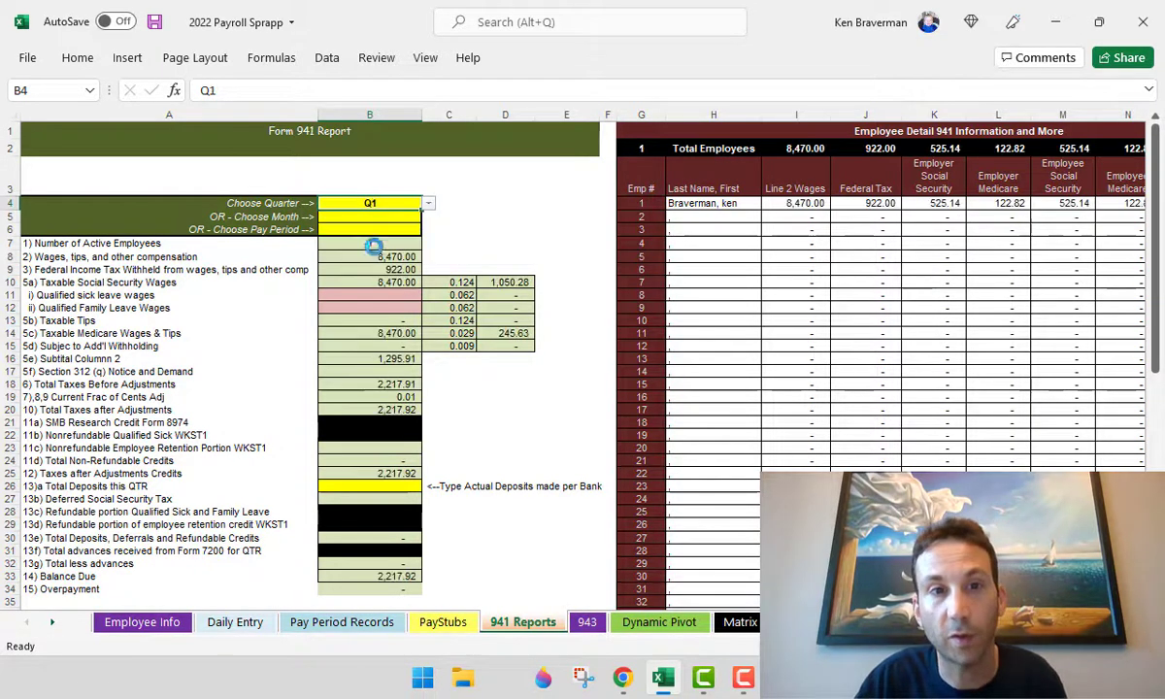
scroll(321, 246, "up", 2, "ctrl")
scroll(320, 246, "down", 2, "ctrl")
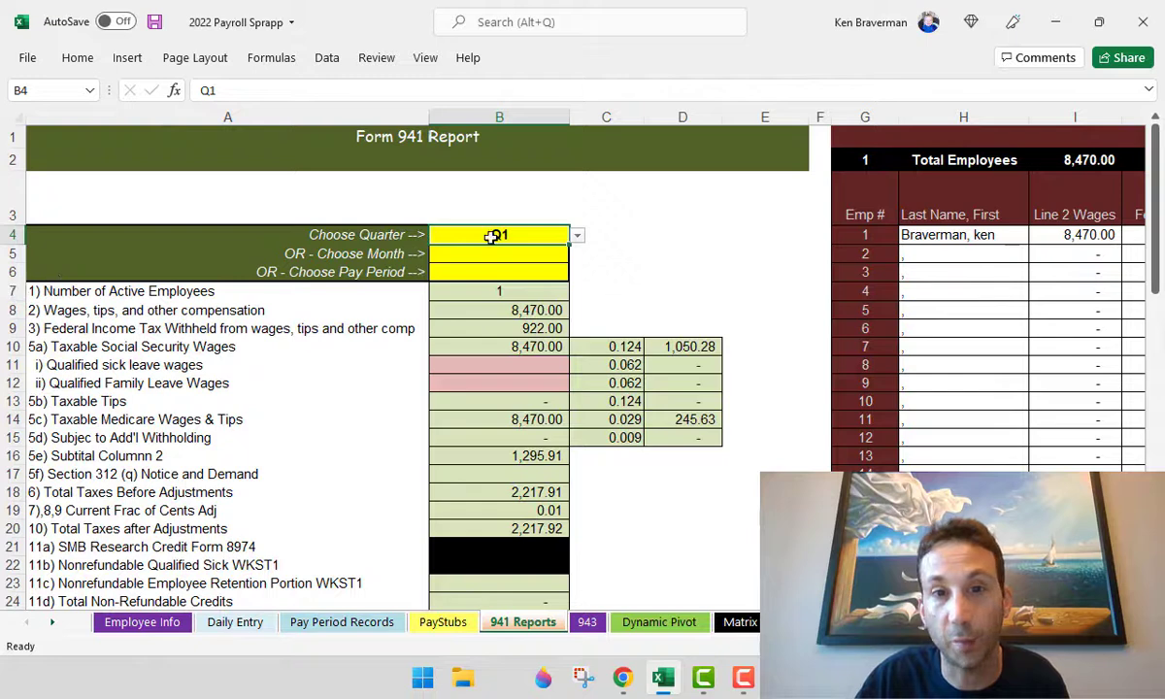
key("Delete")
- Try Feb as report month and 1/14/2022 as pay period, clearing each afterwards
left_click(563, 255)
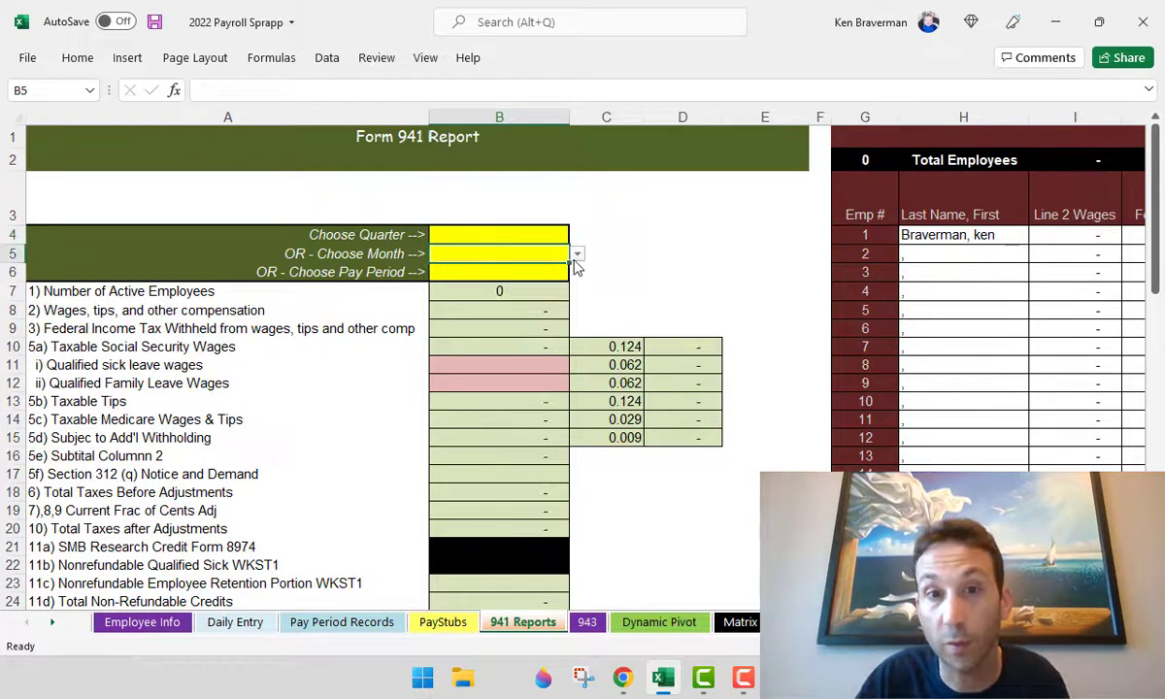
left_click(576, 254)
left_click(561, 285)
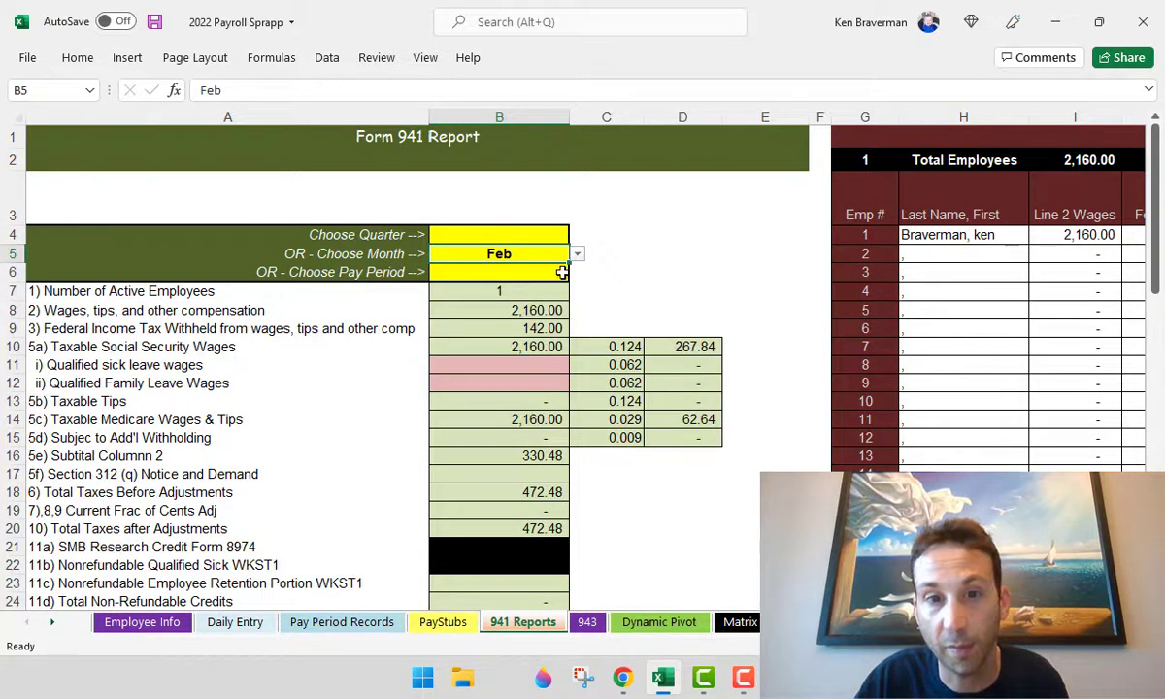
key("Delete")
left_click(549, 271)
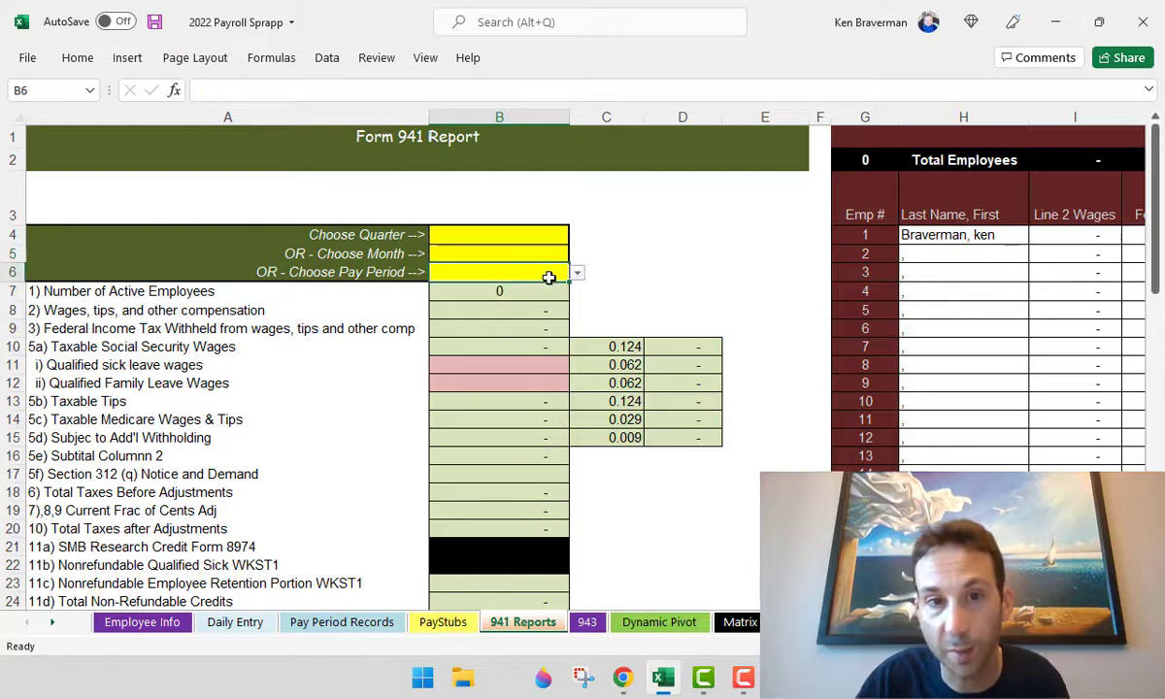
left_click(576, 273)
left_click(559, 307)
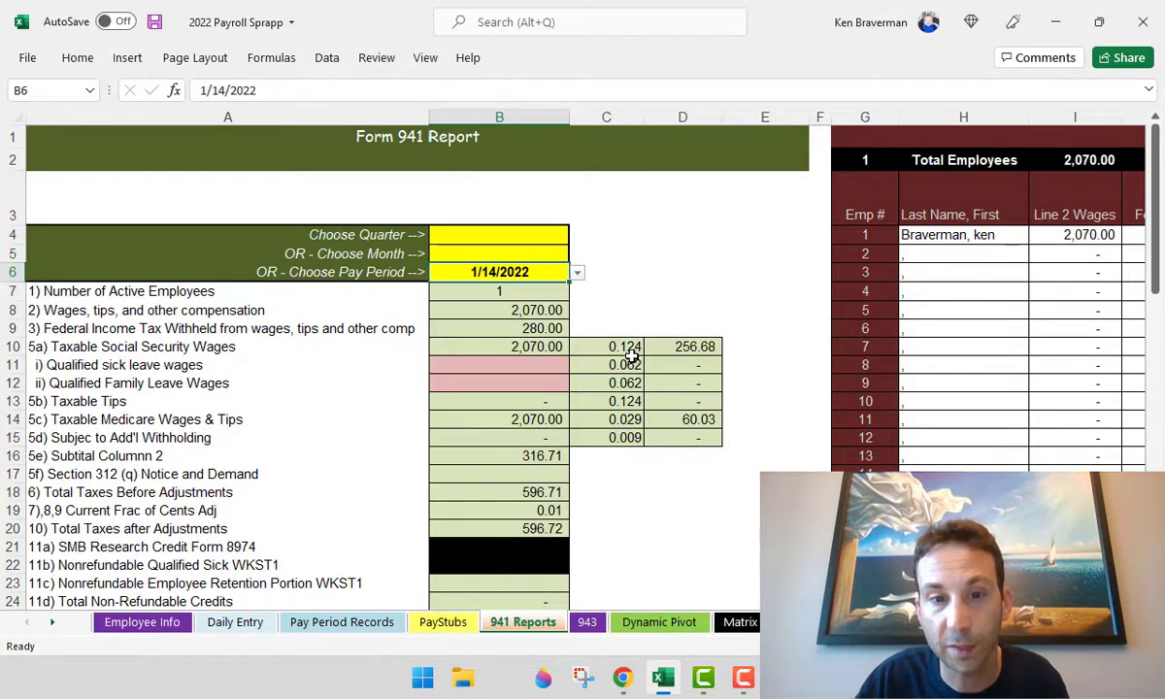
scroll(601, 364, "down", 6)
scroll(512, 374, "up", 7)
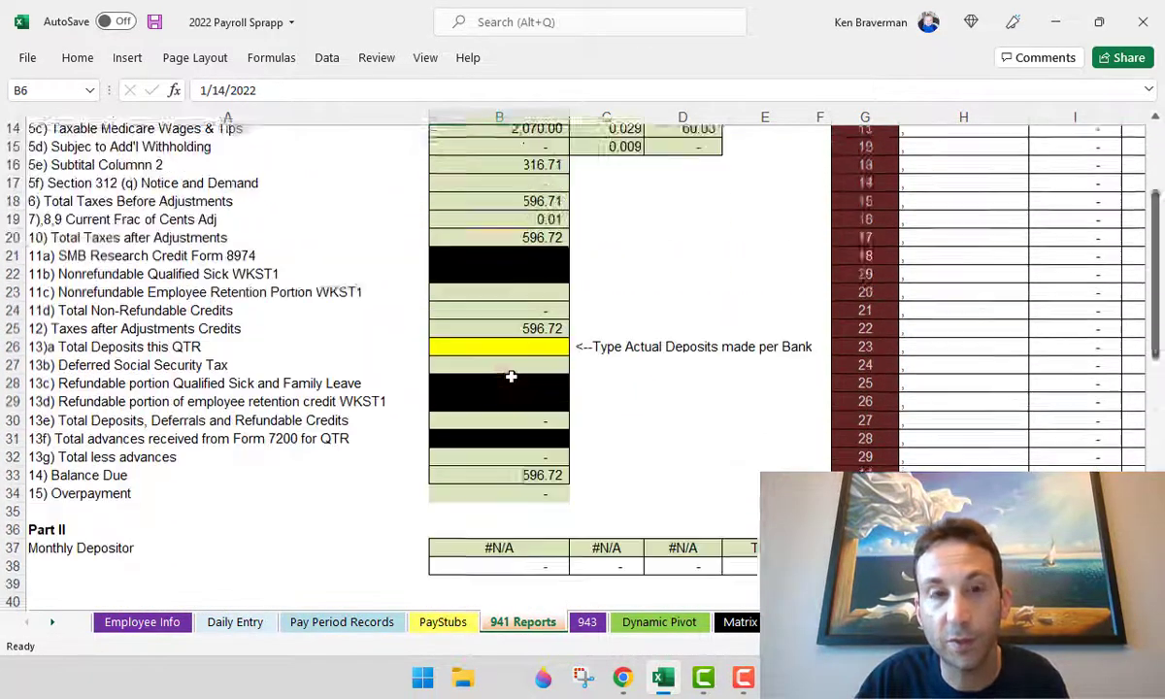
key("Delete")
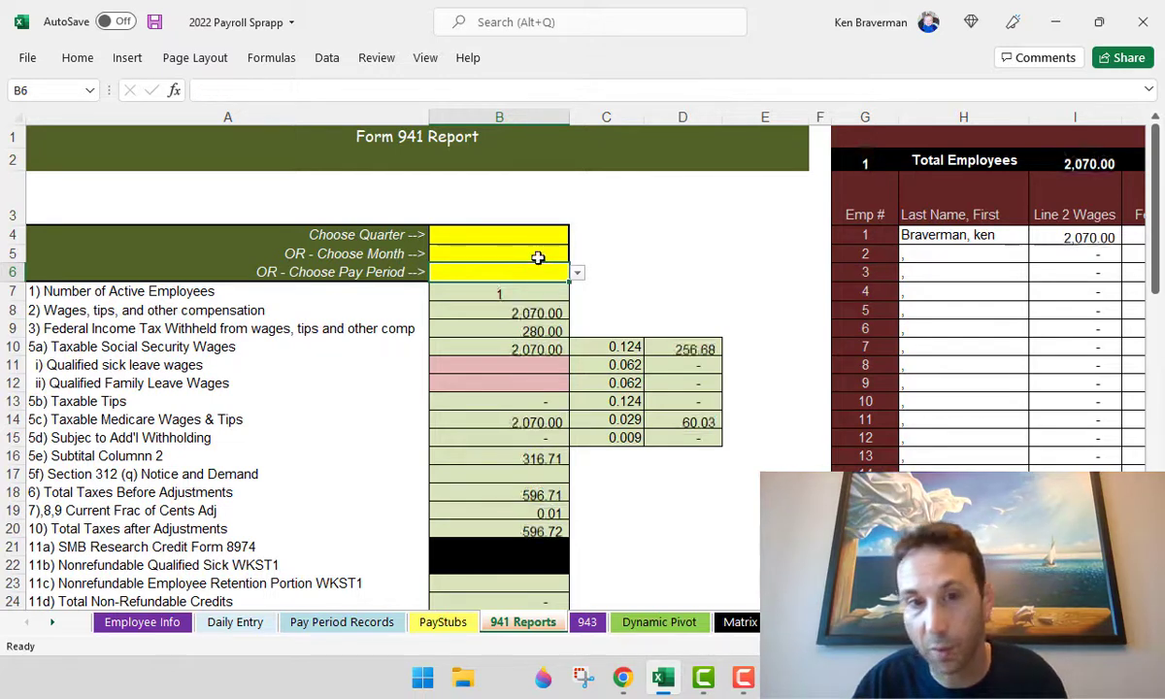
- Set the 941 report to quarter Q1 and select the employee detail figures
left_click(513, 239)
left_click(577, 237)
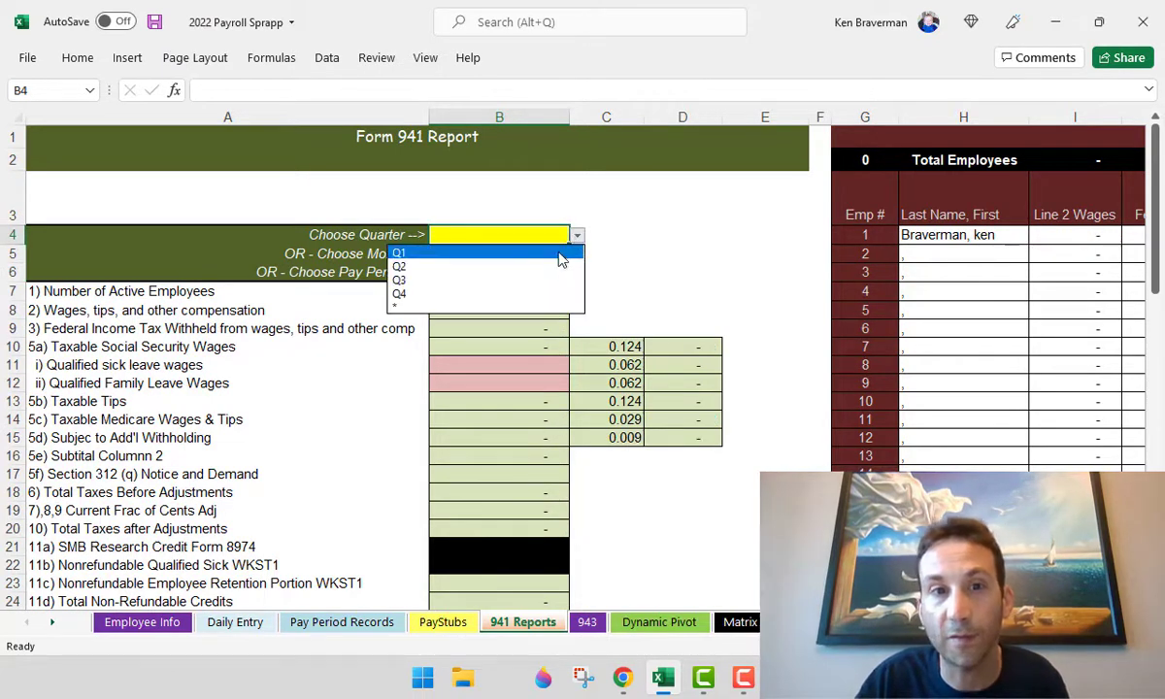
left_click(555, 254)
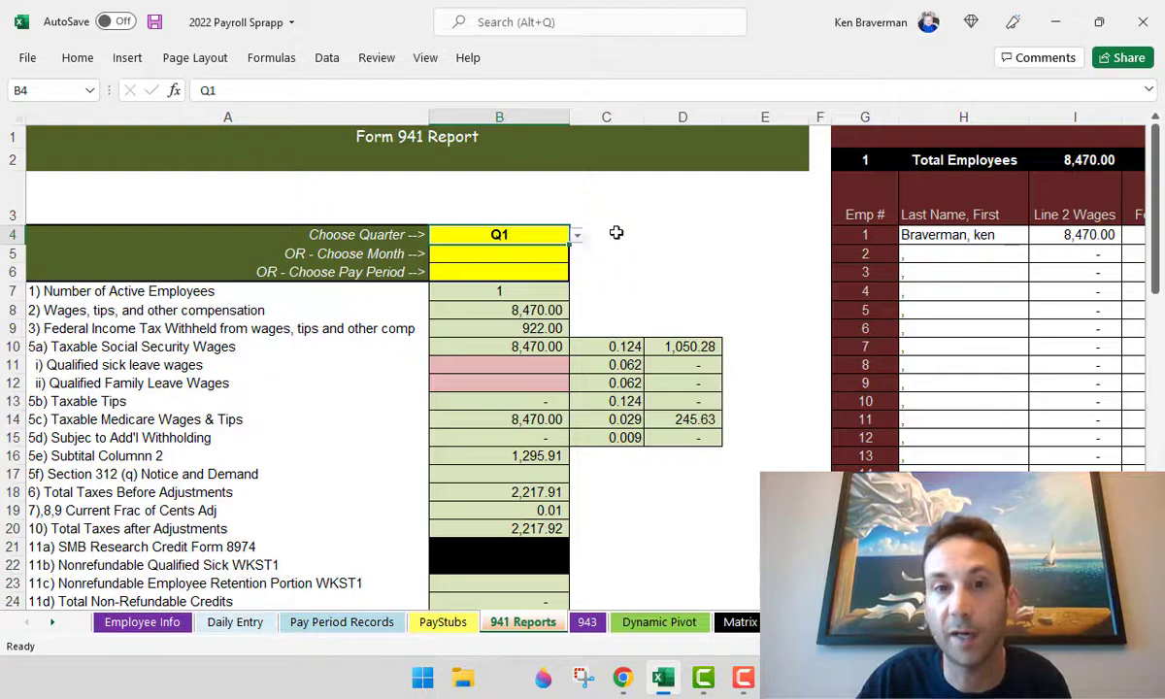
scroll(585, 240, "down", 2)
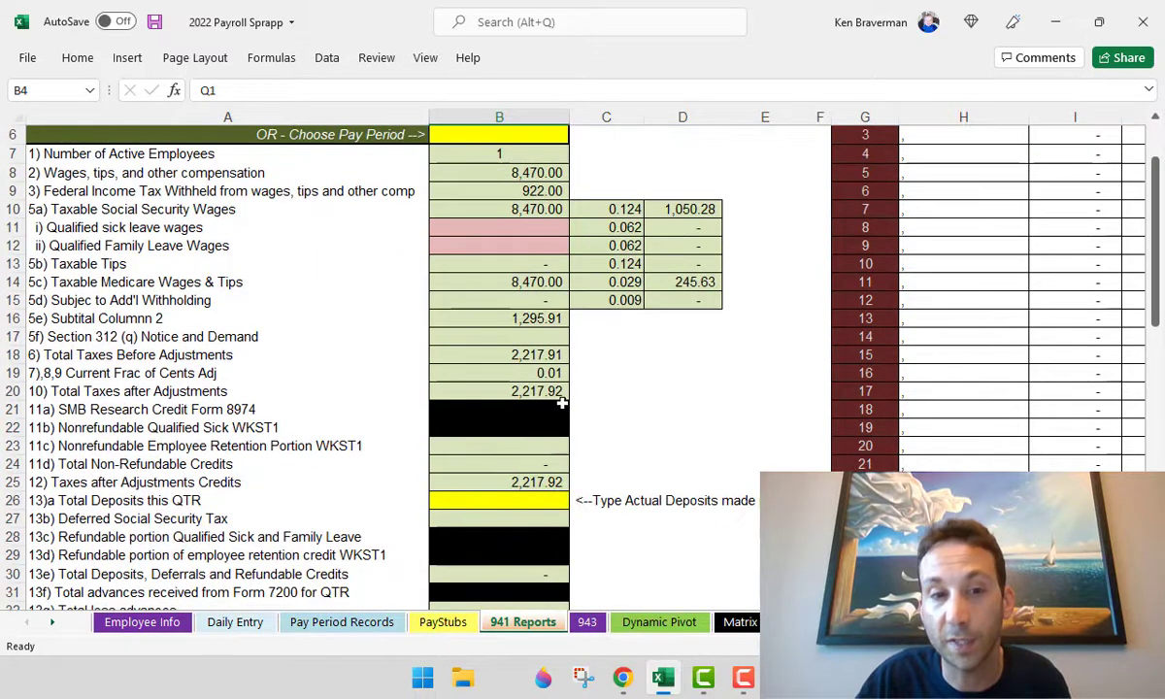
scroll(531, 367, "up", 2)
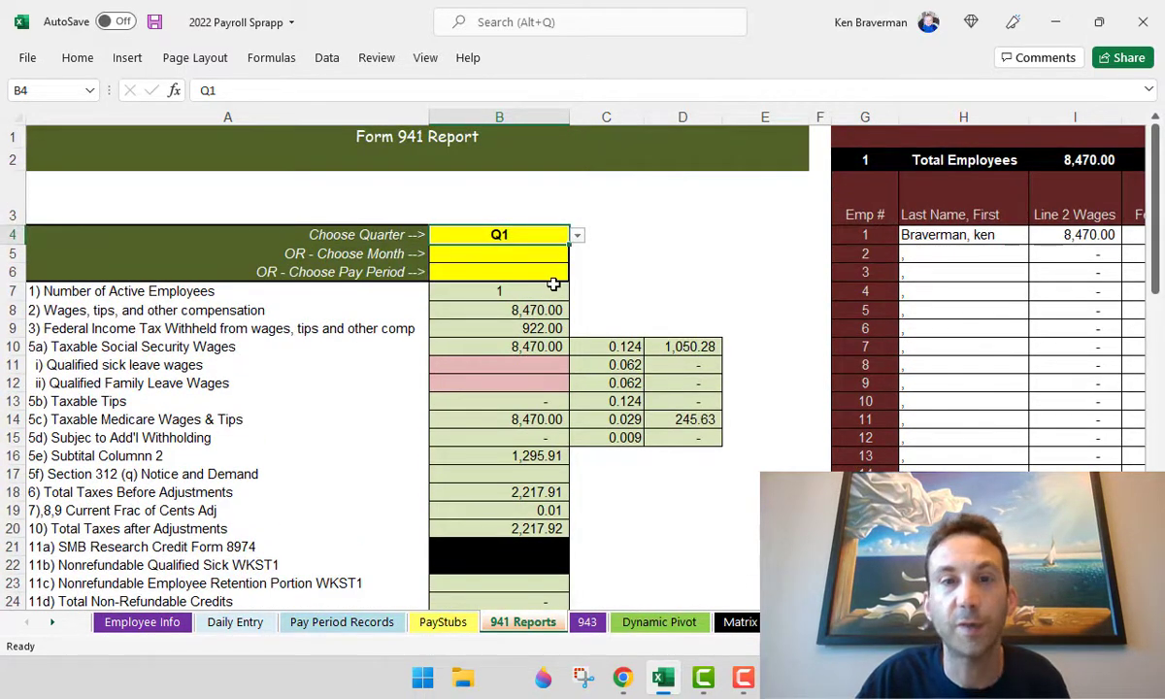
scroll(539, 281, "down", 3, "ctrl")
left_click_drag(679, 203, 1105, 507)
- Scroll the 941 Reports sheet right to the State and Local Withholding Report
scroll(846, 441, "down", 3)
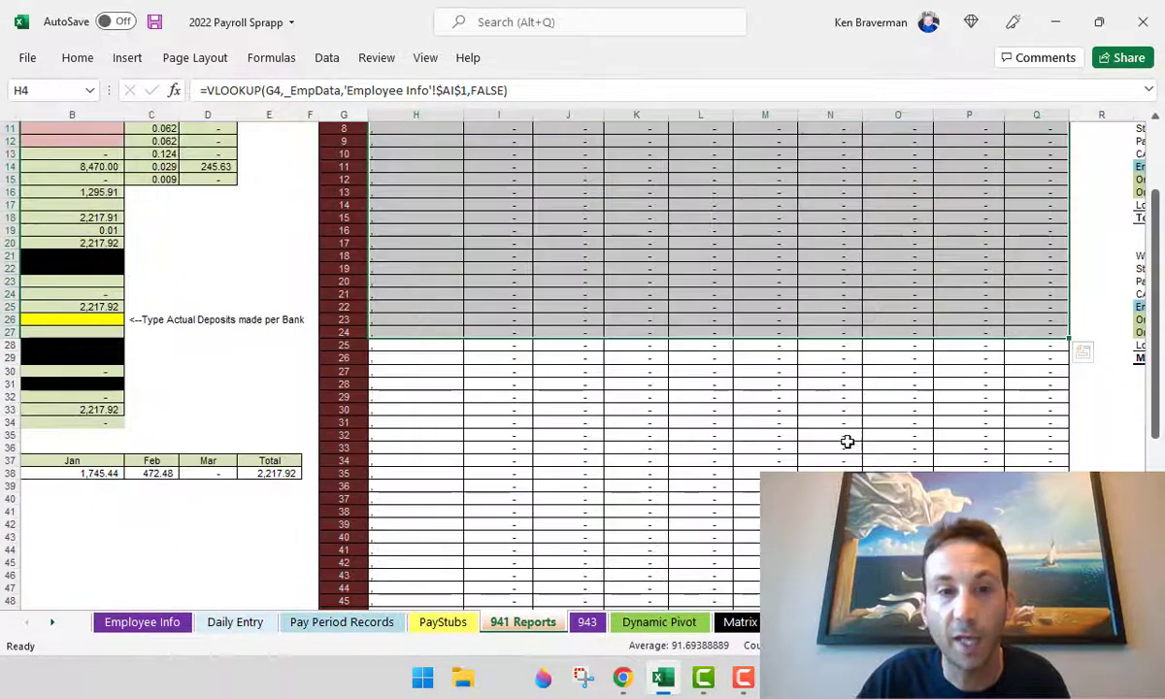
scroll(847, 442, "down", 3)
scroll(640, 408, "up", 7)
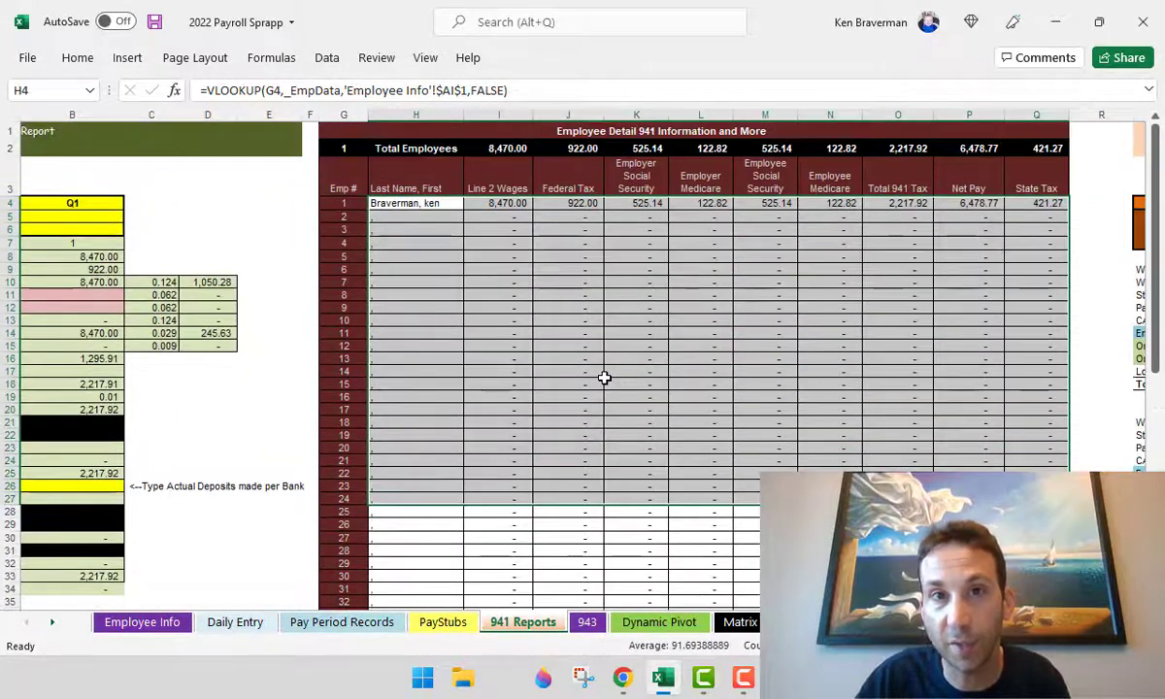
scroll(563, 422, "down", 5)
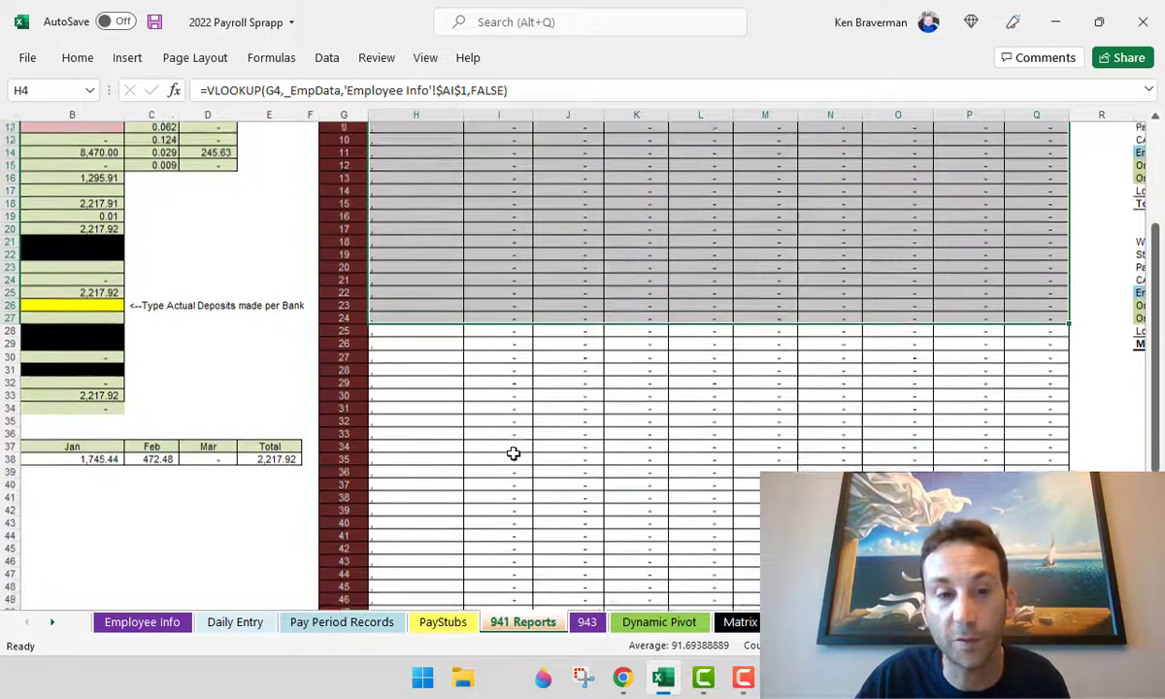
scroll(504, 441, "up", 5)
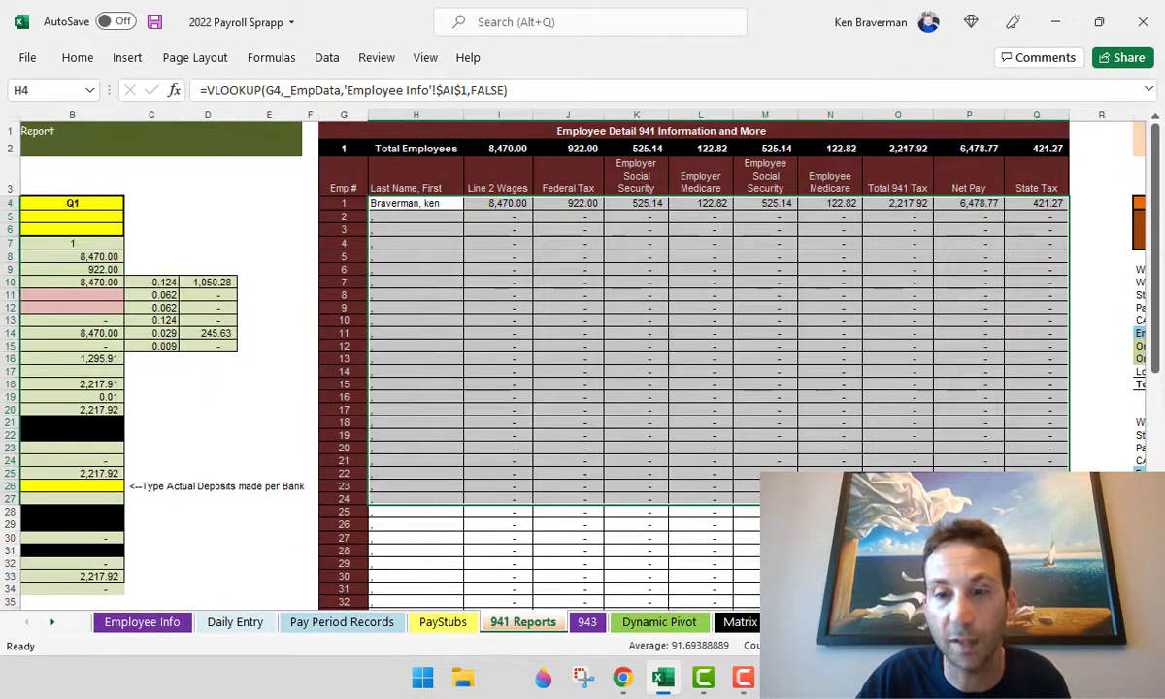
scroll(950, 389, "right", 5)
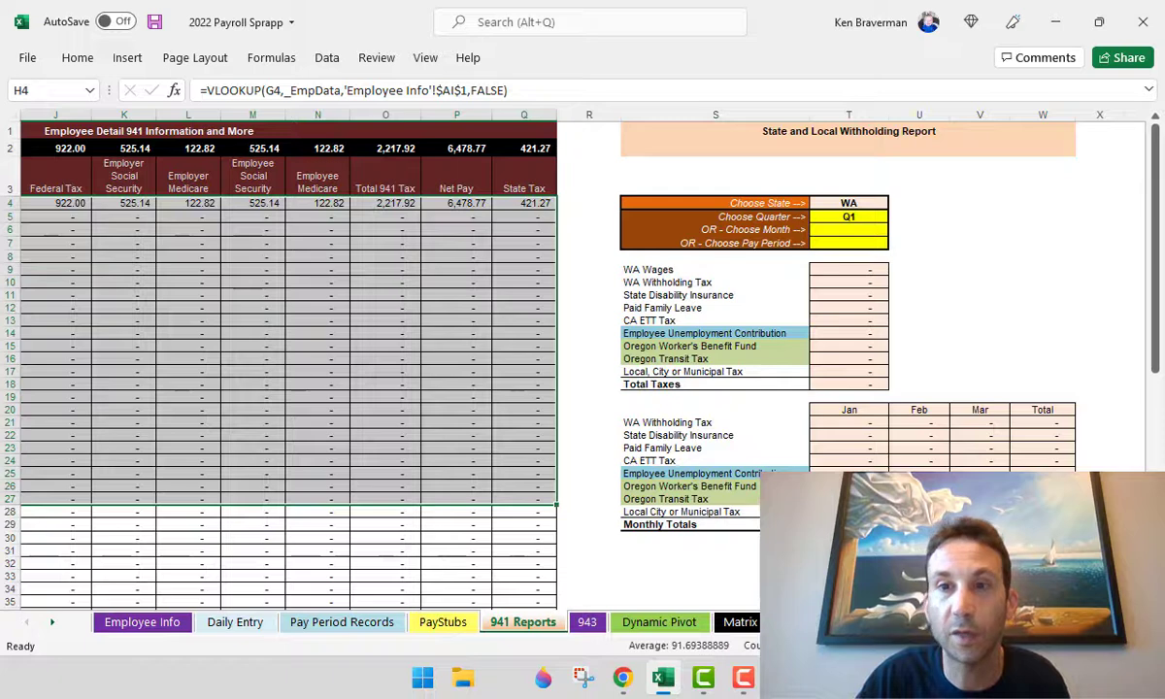
- Set the state withholding report's Choose State cell to VA
left_click(865, 203)
left_click(895, 203)
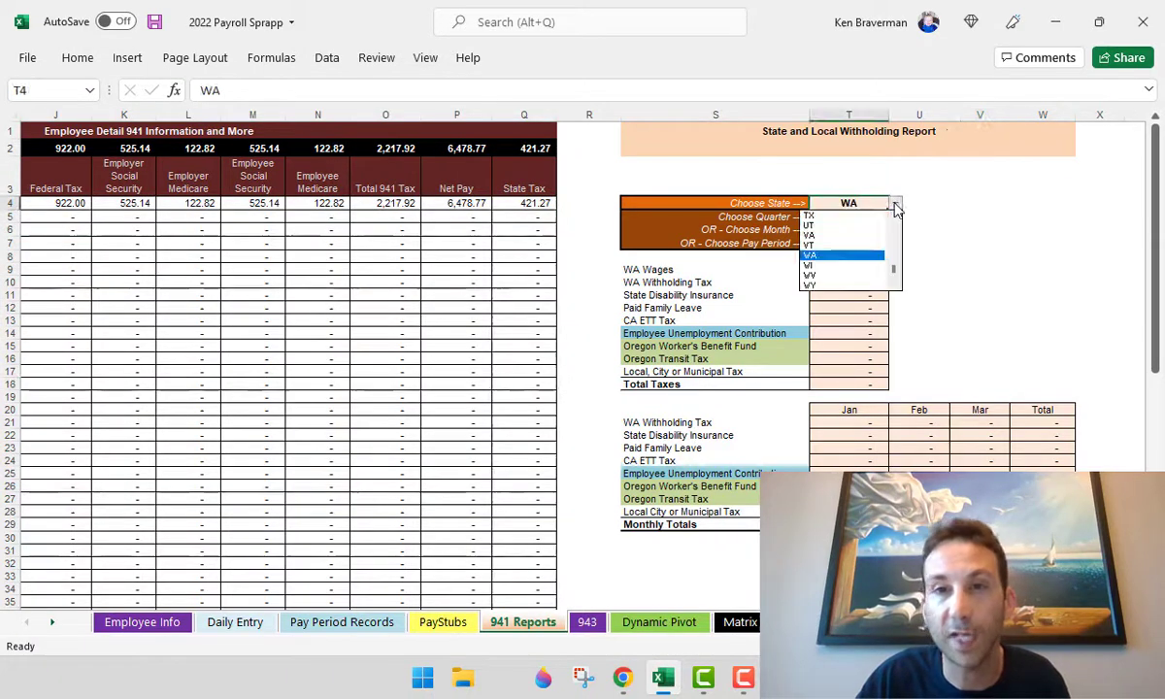
left_click(870, 202)
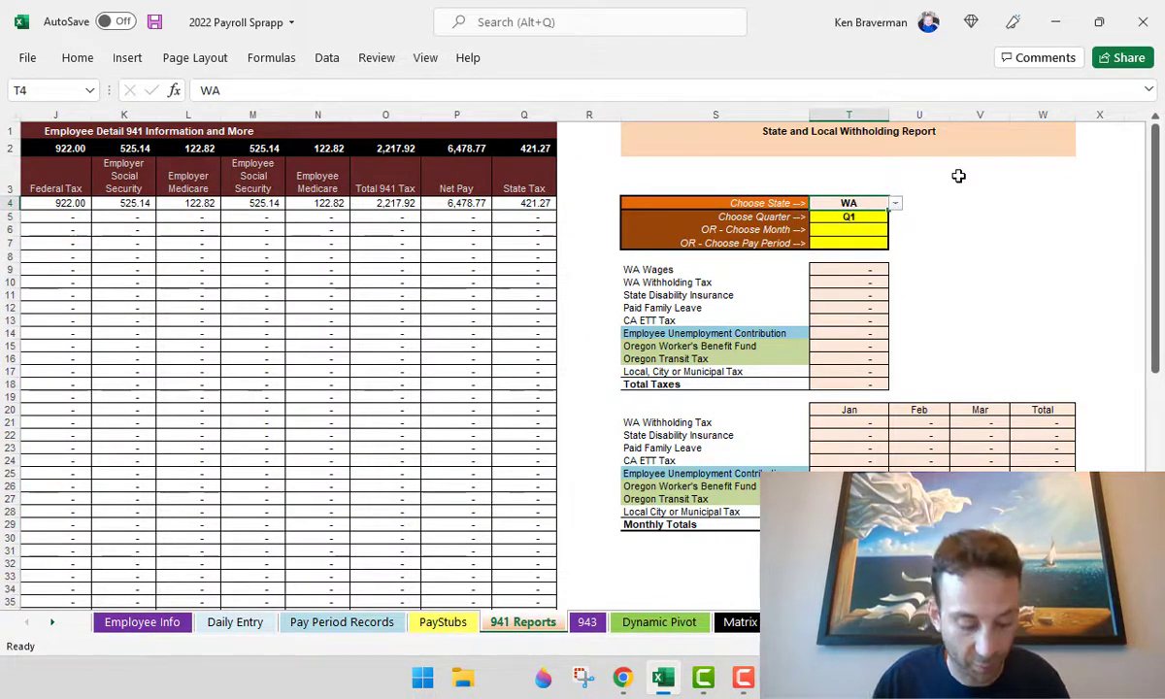
type("V")
key("Return")
left_click(977, 294)
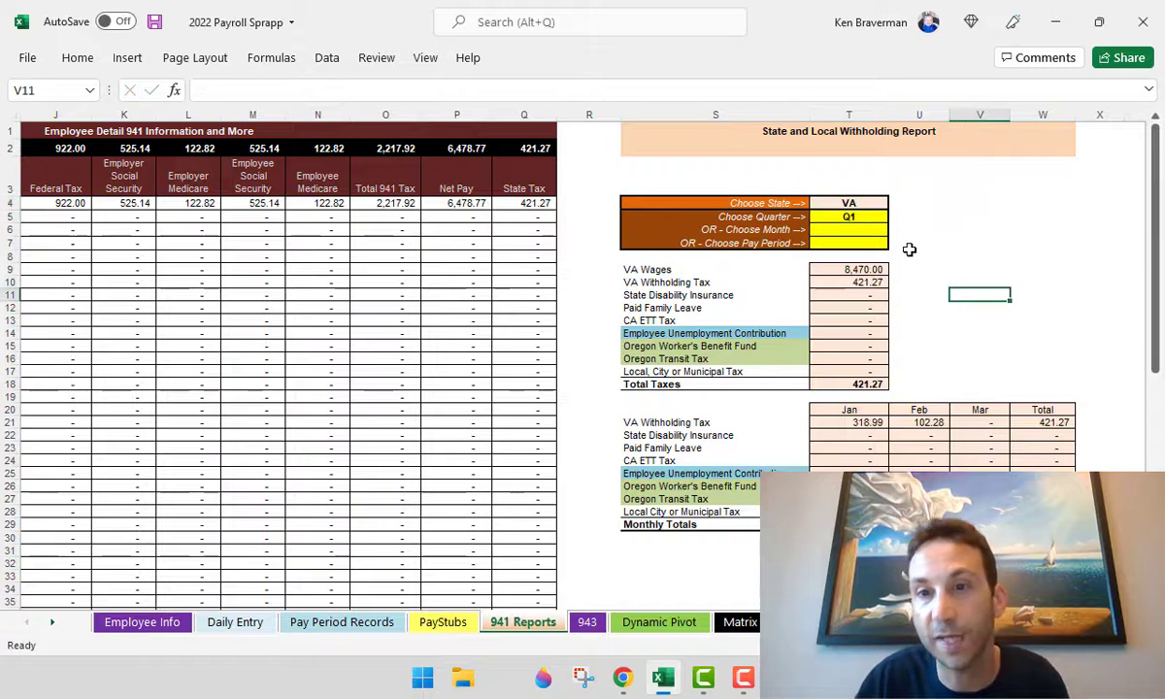
- Review the quarter, month and pay period options, then move to the 943 sheet
left_click(876, 218)
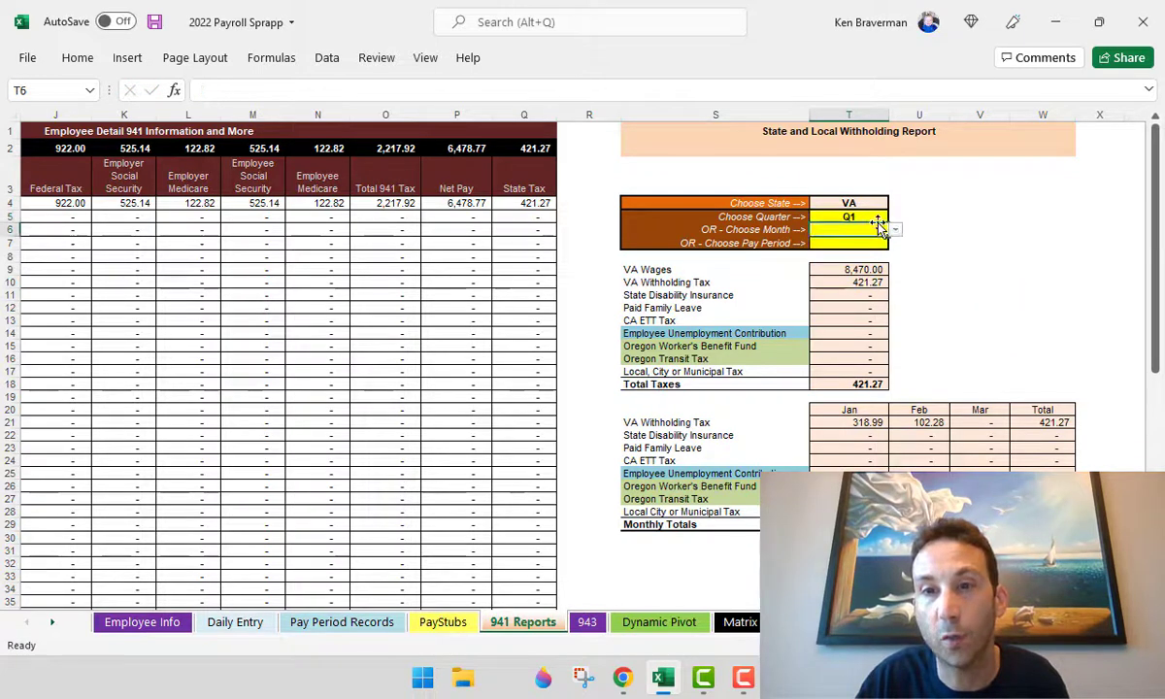
left_click(881, 231)
left_click(869, 245)
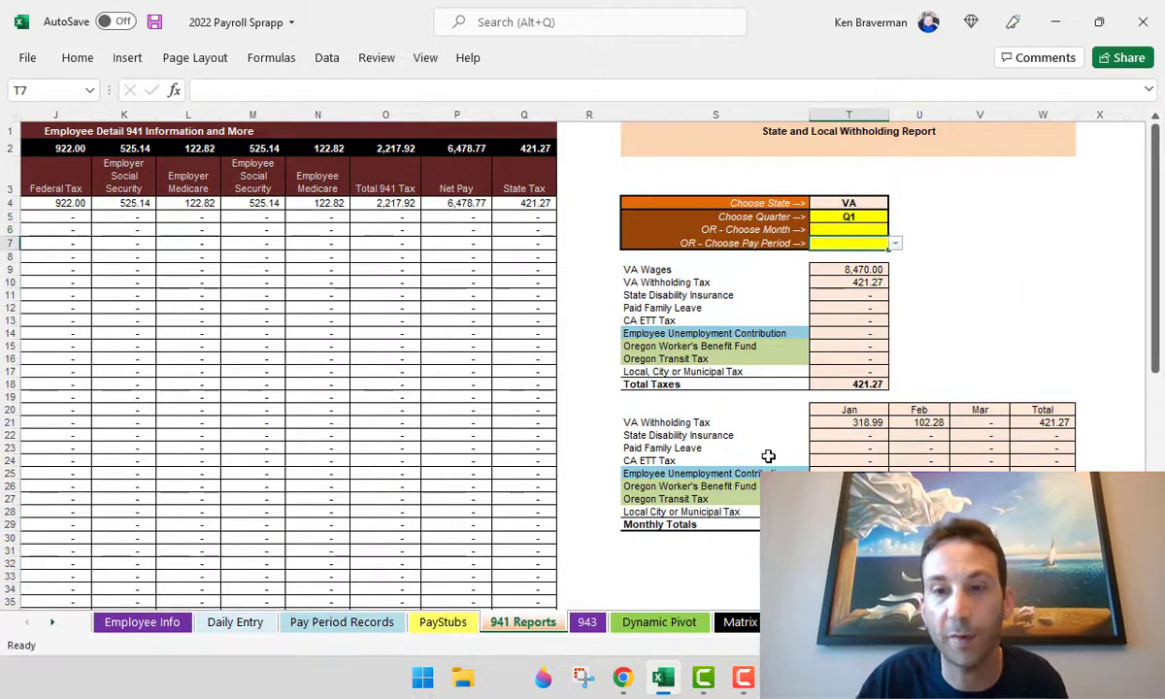
left_click(587, 624)
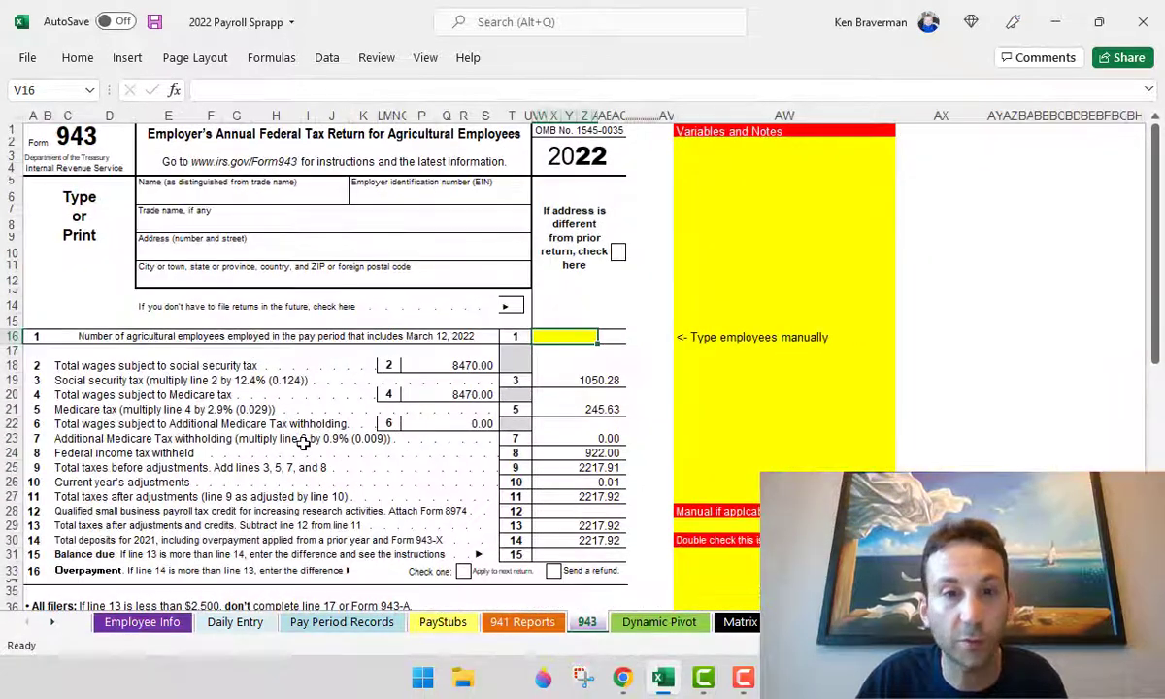
- Scroll through the filled-in Form 943, then switch to the Dynamic Pivot sheet
scroll(292, 449, "down", 10)
scroll(281, 452, "down", 3)
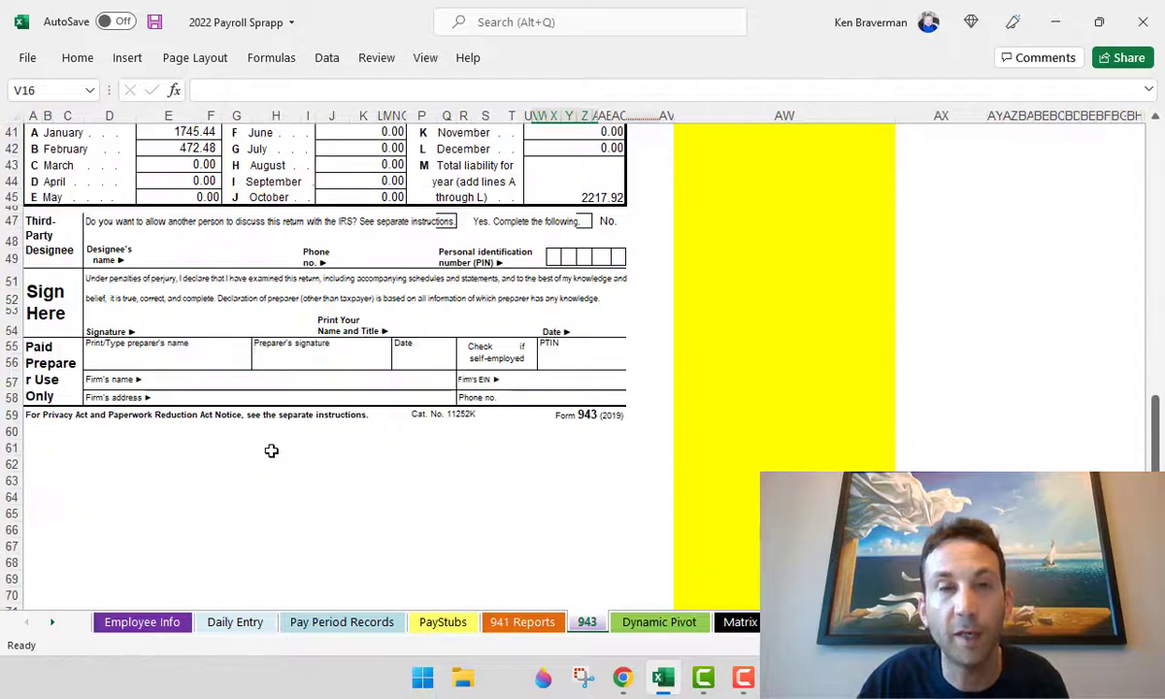
scroll(271, 453, "up", 13)
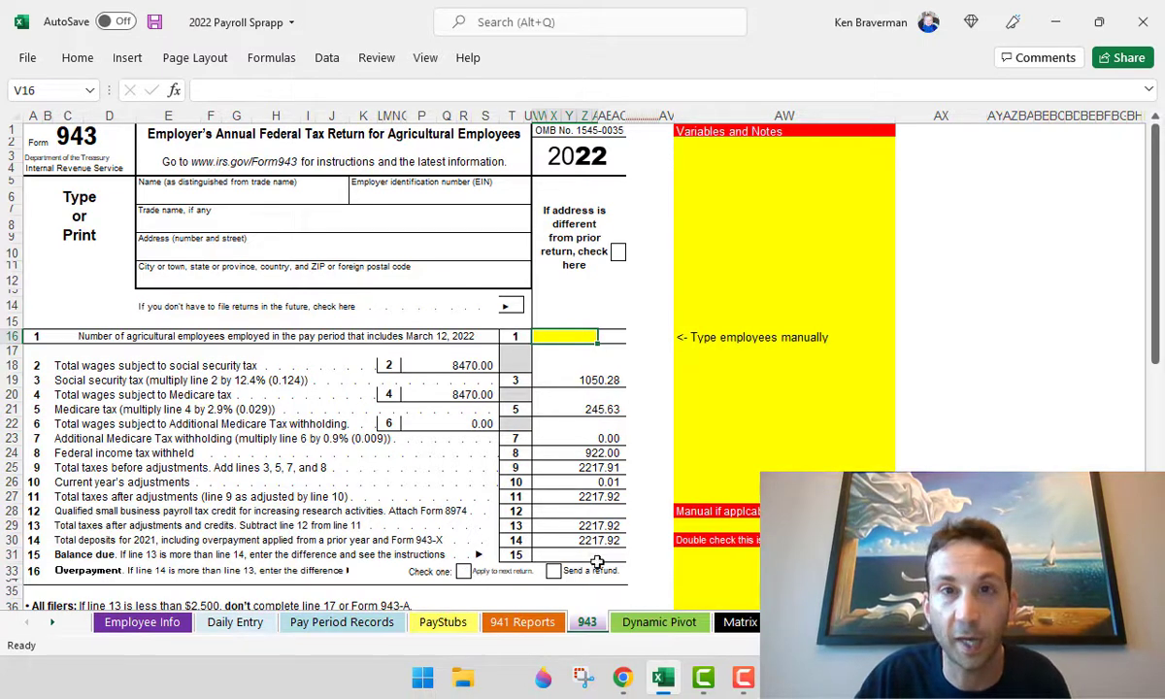
left_click(659, 622)
scroll(510, 398, "down", 5)
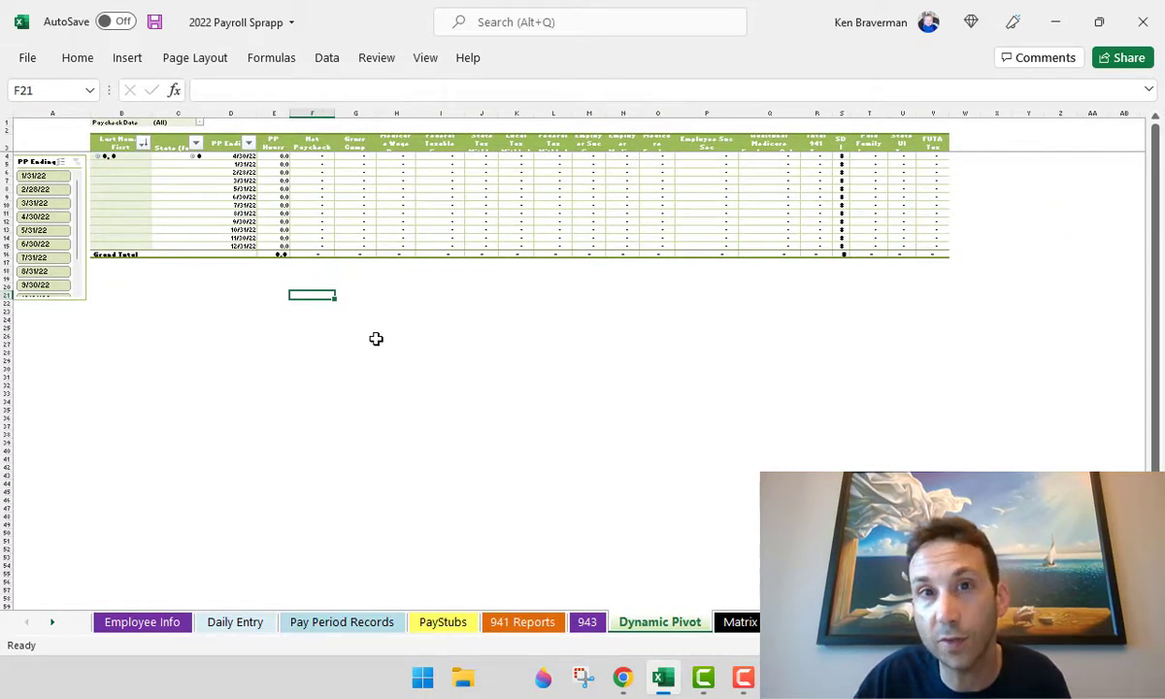
- Refresh the Dynamic Pivot table with the latest payroll data
scroll(364, 302, "up", 4)
right_click(393, 250)
left_click(453, 333)
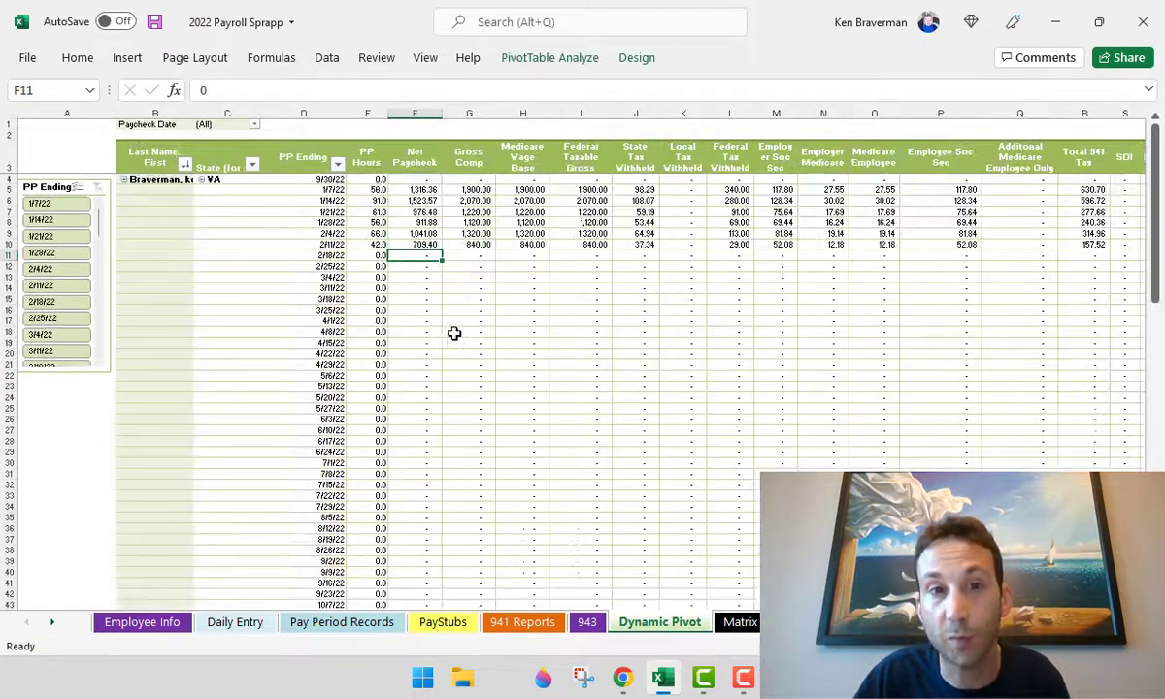
scroll(596, 321, "down", 4)
- Show and close the Field List, then collapse the employee's pay-period rows into totals
right_click(318, 260)
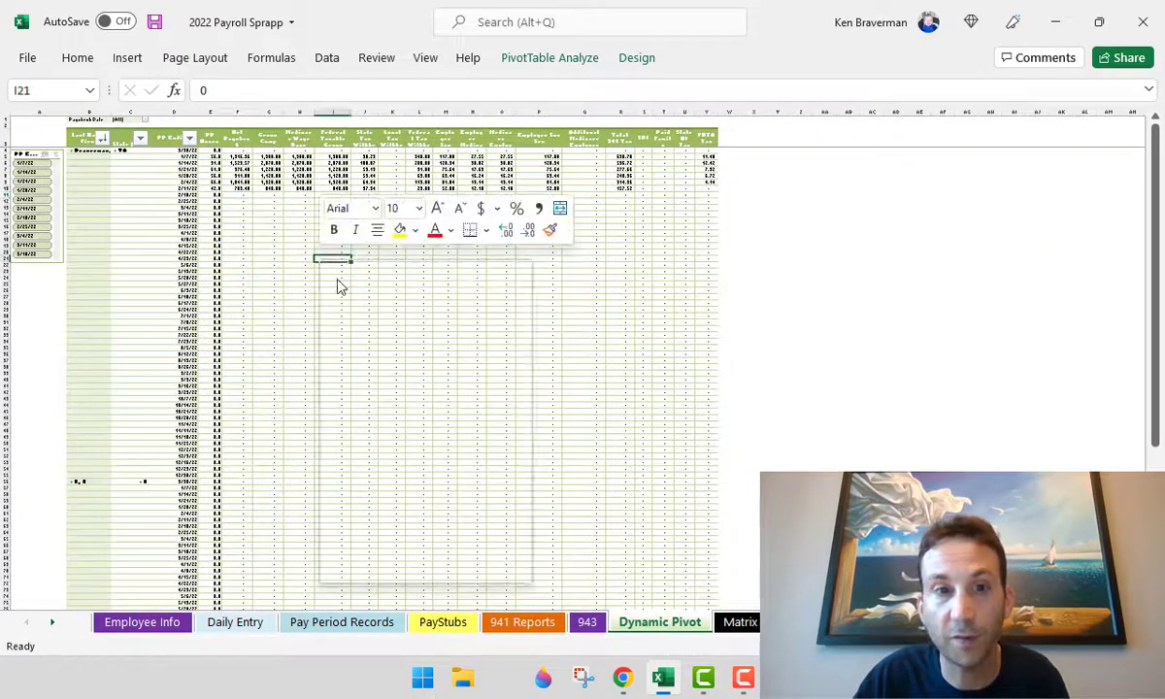
left_click(390, 569)
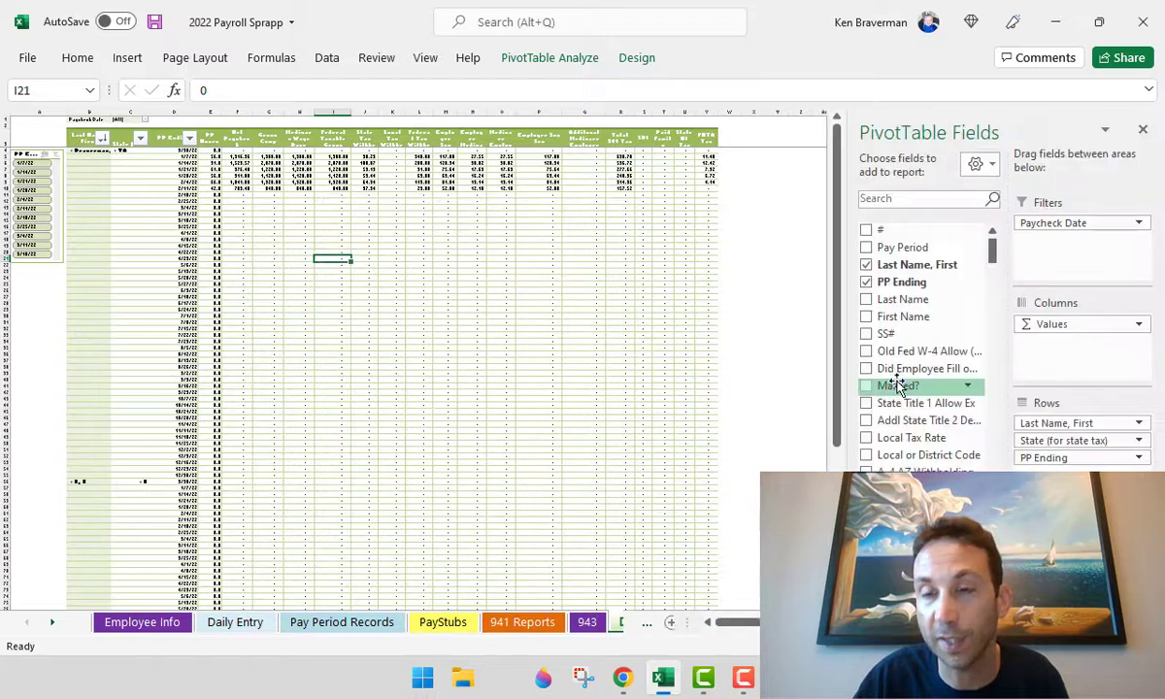
scroll(944, 309, "down", 10)
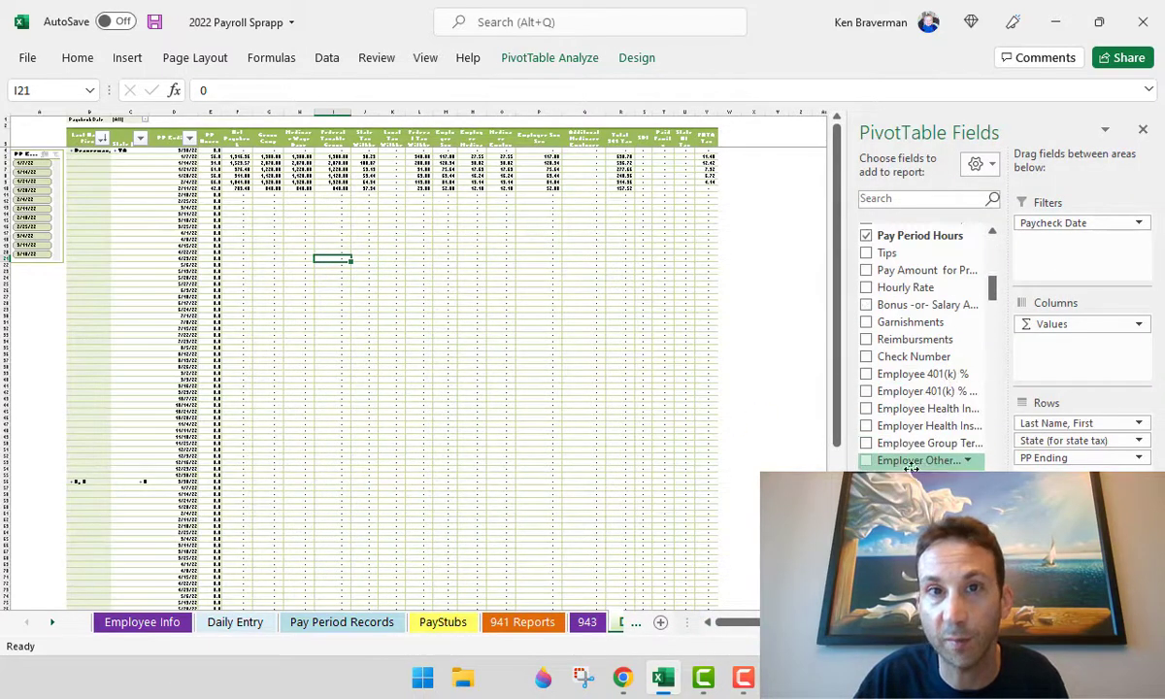
scroll(614, 452, "down", 1)
scroll(615, 452, "up", 1)
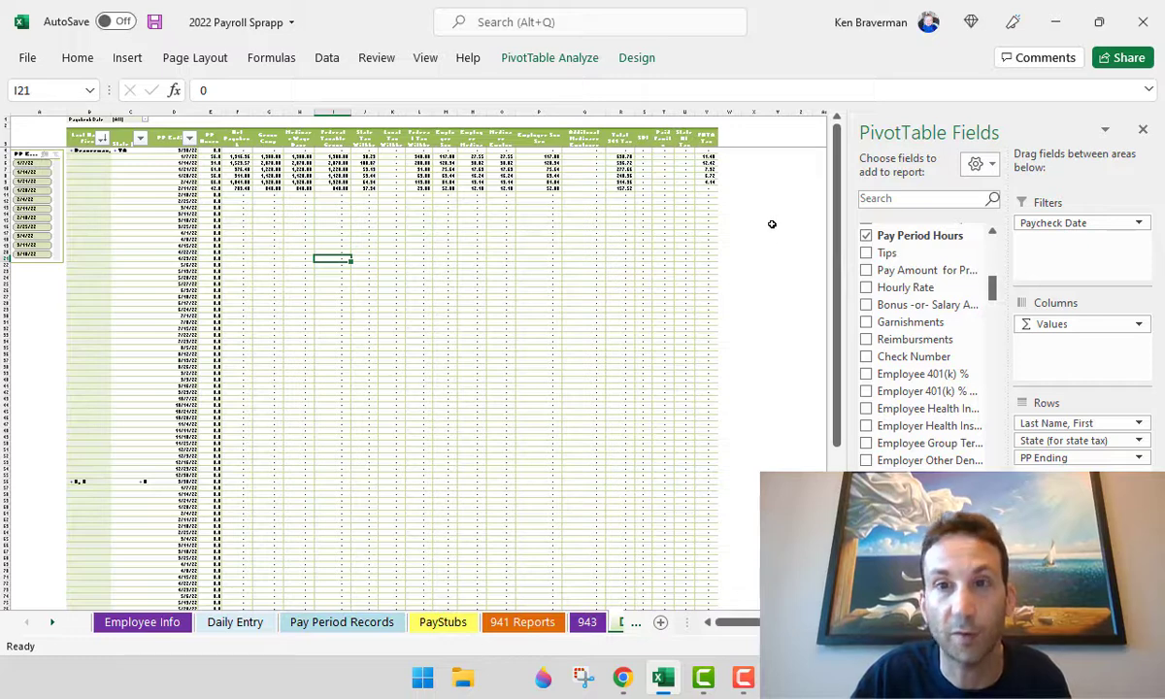
left_click(1142, 129)
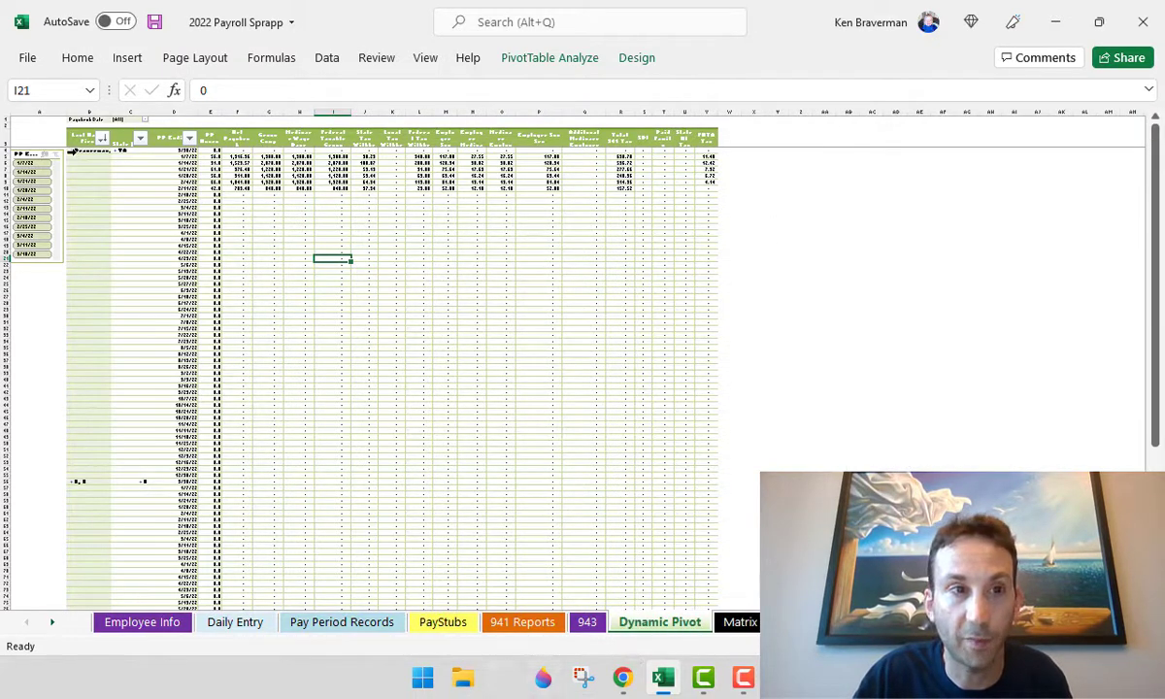
left_click(71, 151)
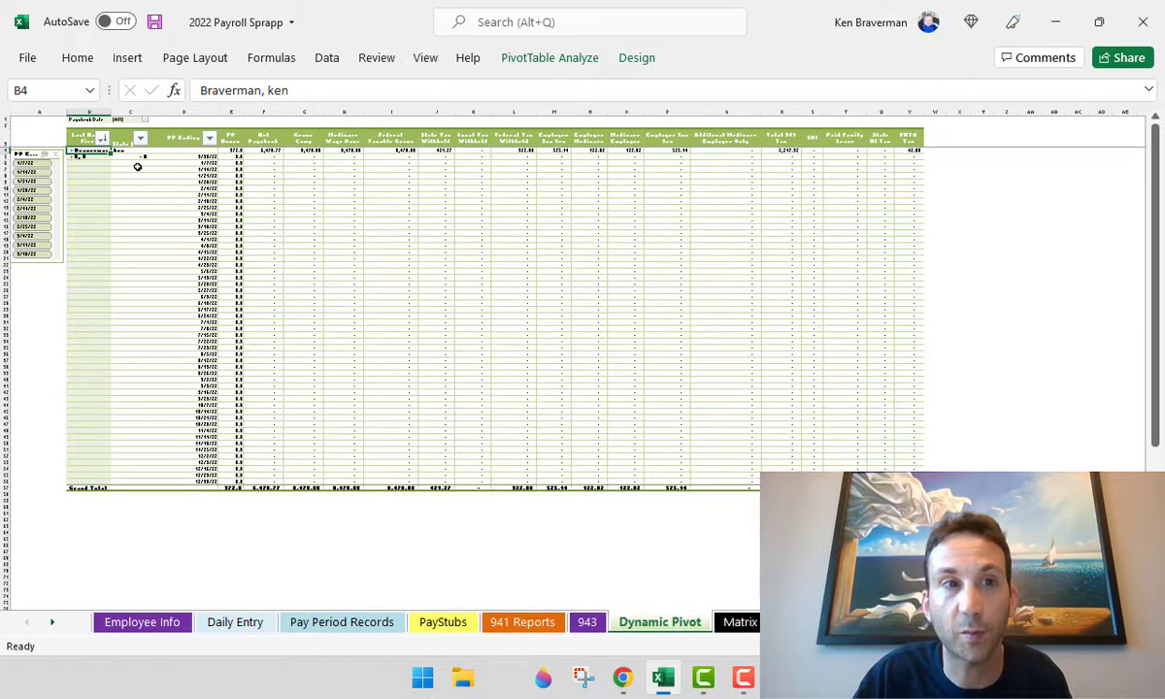
left_click(143, 157)
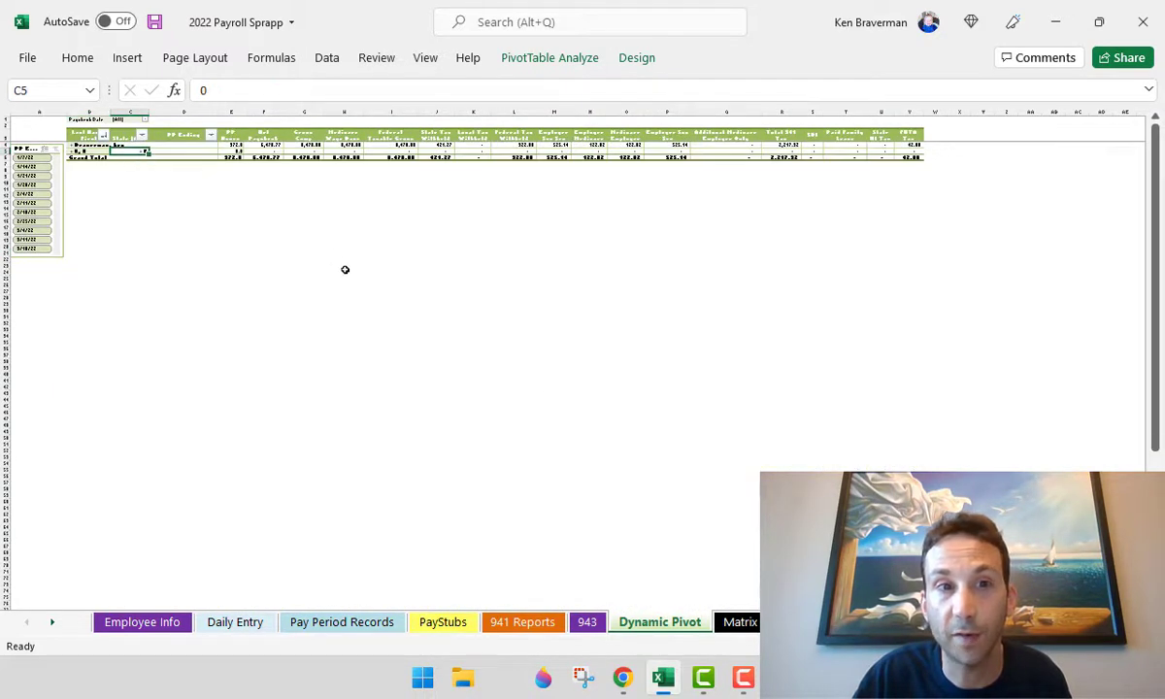
- Check the Matrix sheet's setup answers in B2:B7, then switch to the W2 Reporting Sheet
left_click(738, 621)
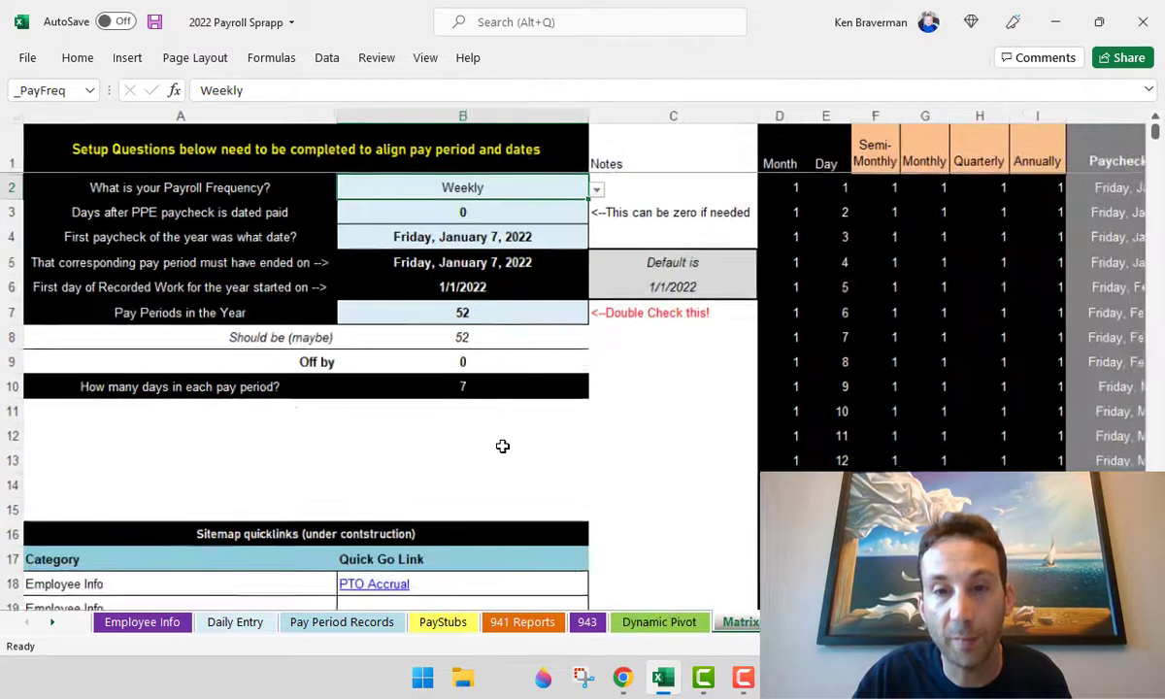
scroll(502, 446, "down", 2)
left_click_drag(367, 175, 375, 277)
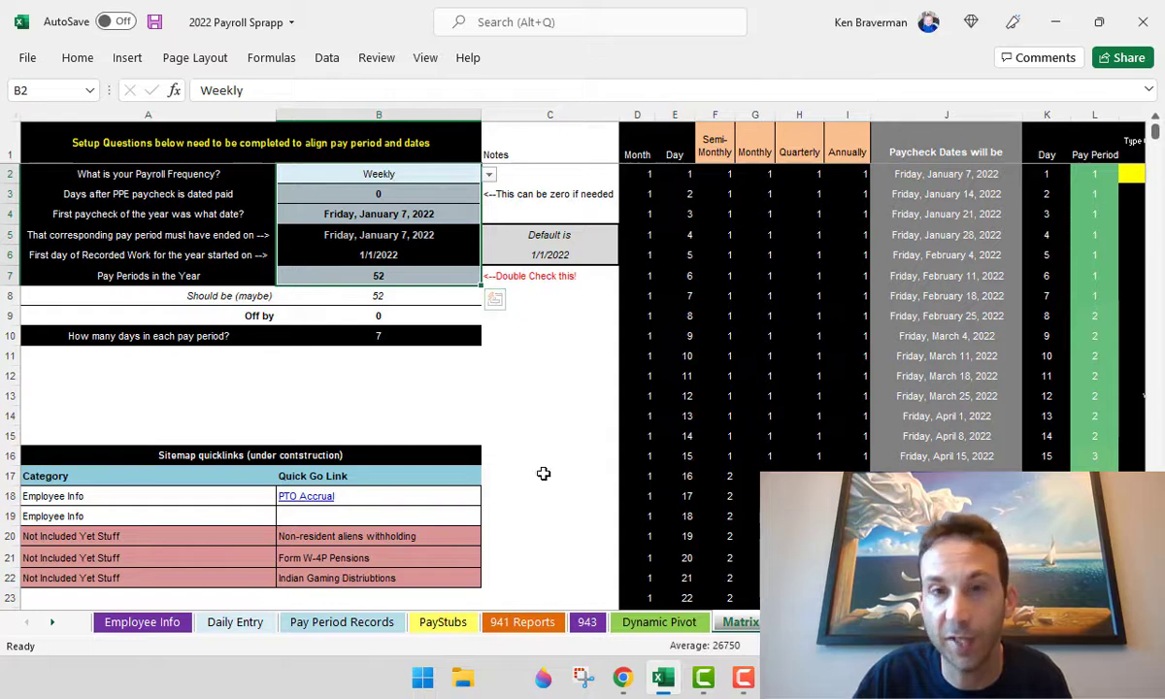
left_click(400, 180)
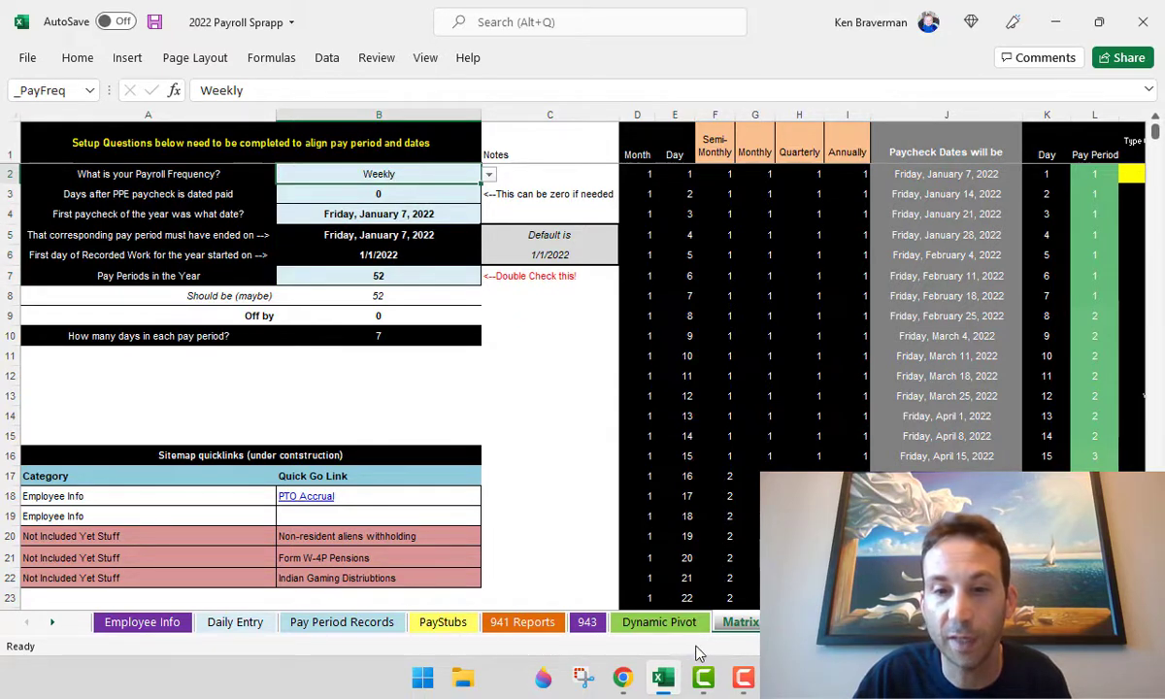
left_click(798, 622)
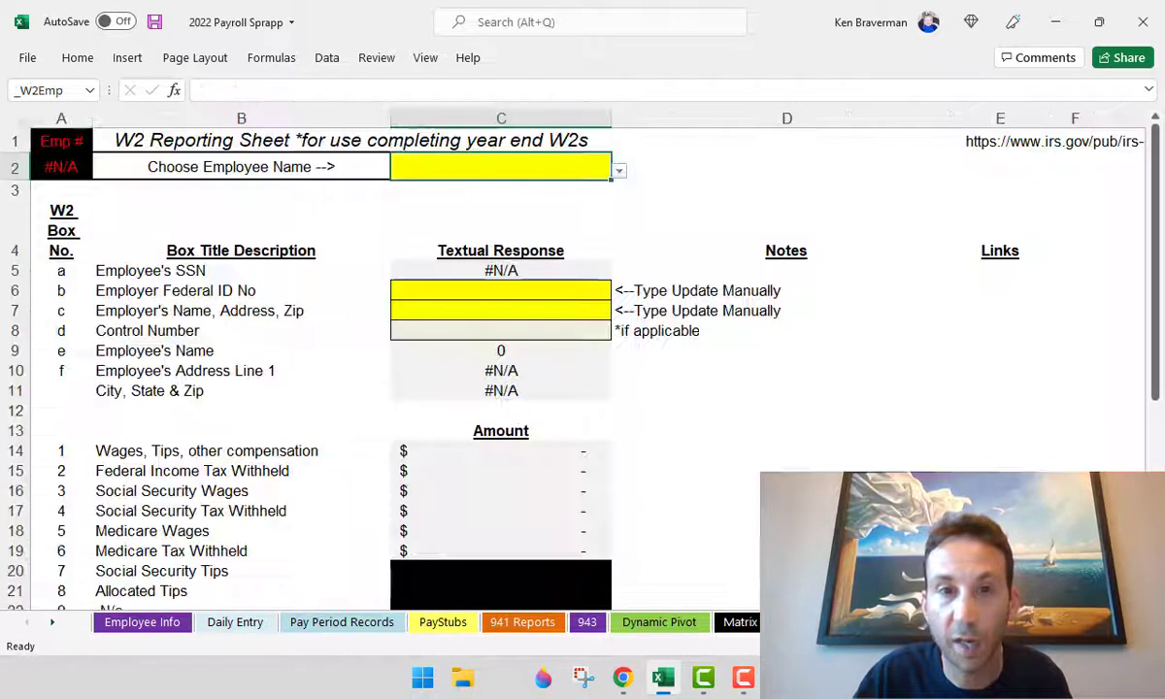
- Choose employee 1 on the W2s sheet so it fills in 8,470.00 wages
left_click(623, 170)
left_click(578, 171)
left_click(618, 172)
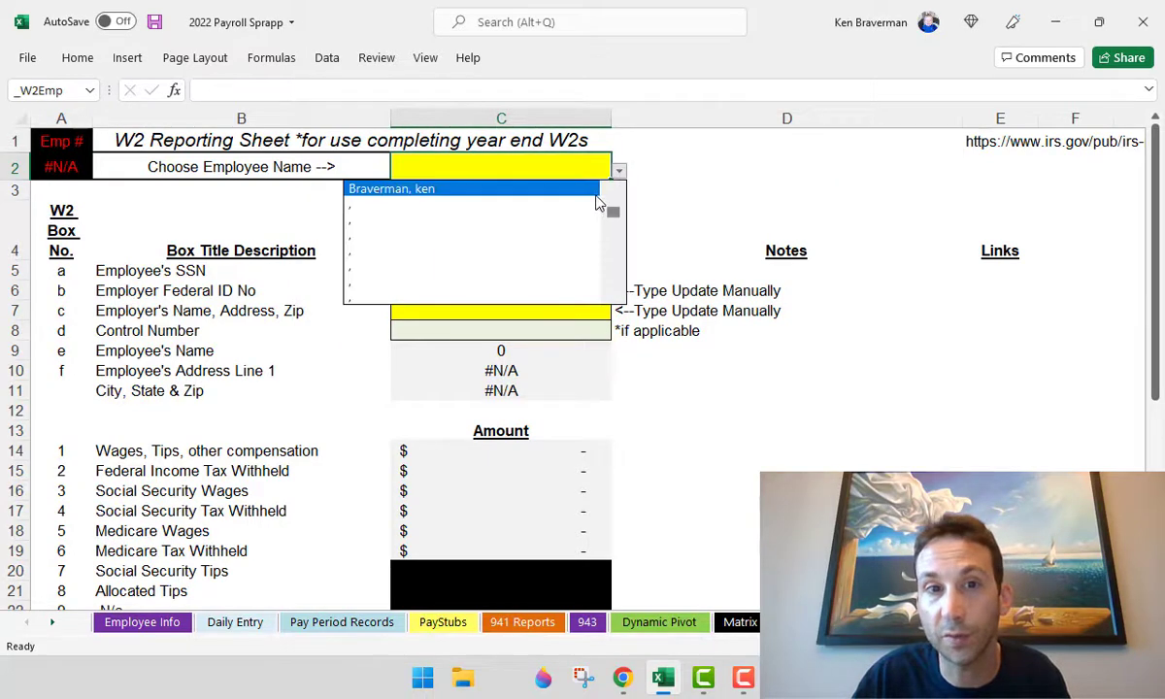
left_click(577, 191)
scroll(541, 359, "down", 3)
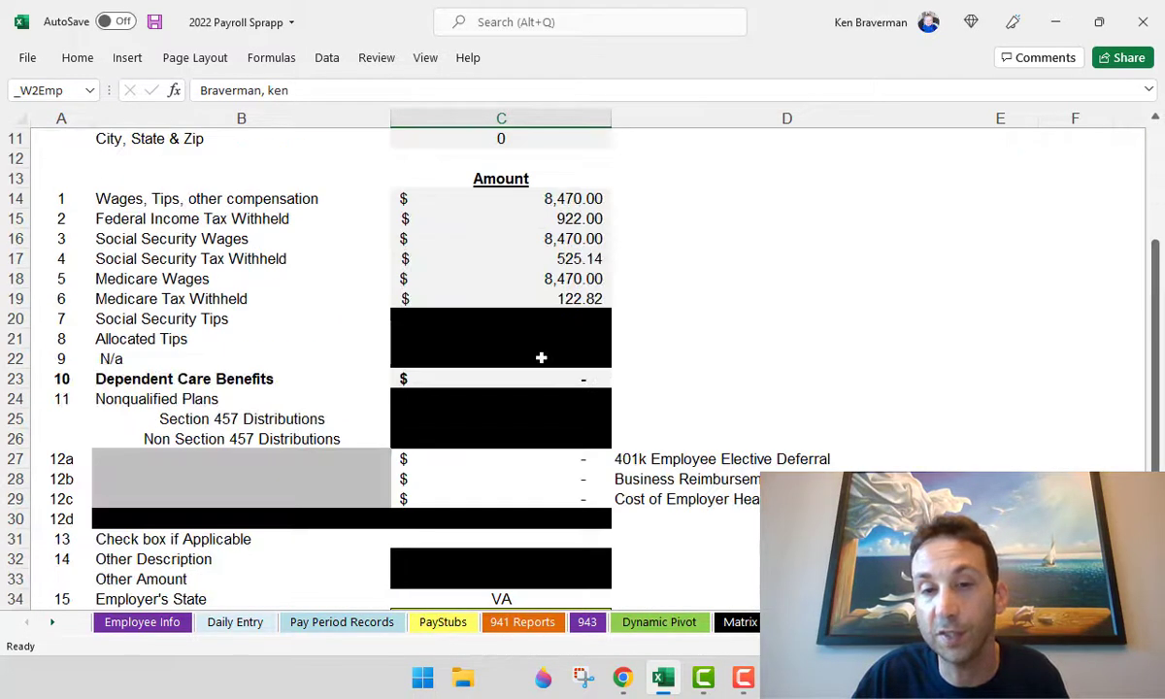
scroll(539, 357, "down", 2)
scroll(514, 347, "down", 2)
scroll(456, 432, "up", 2)
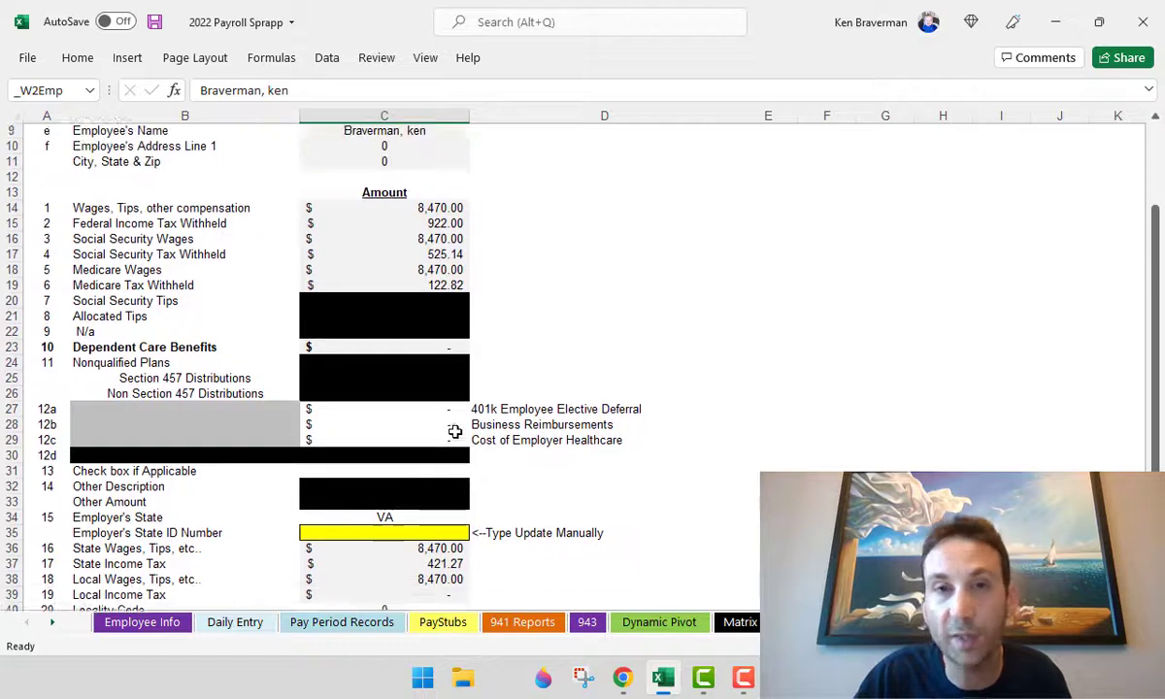
scroll(453, 433, "up", 2)
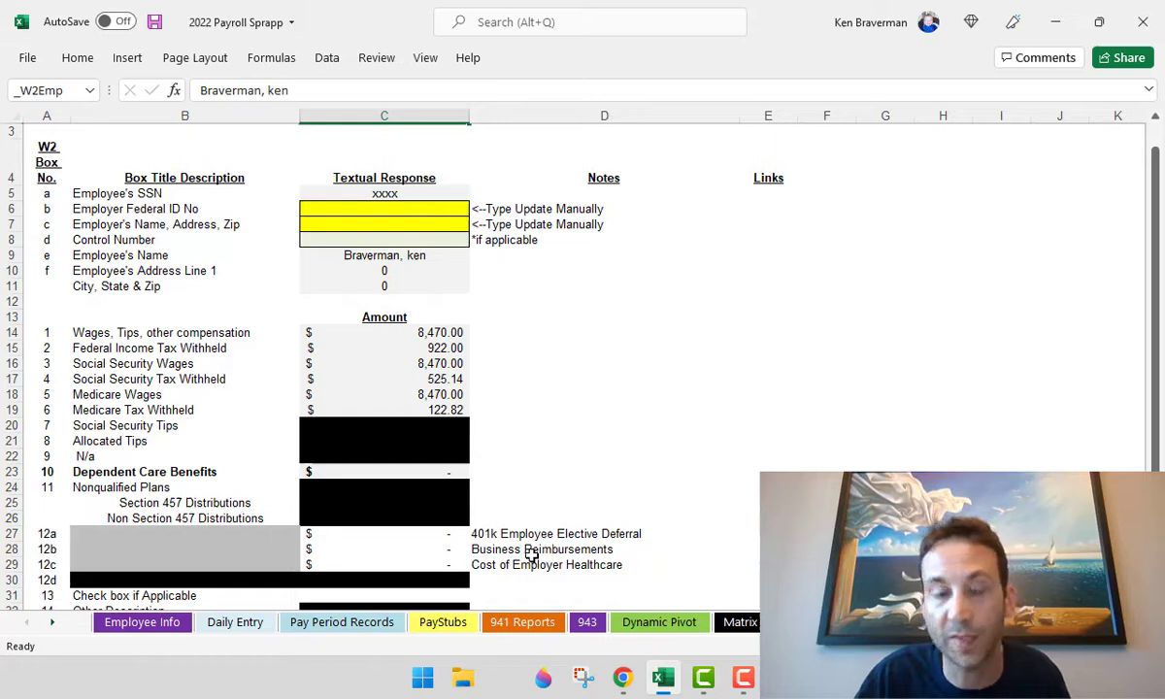
- Select the three box 12 notes in D27:D29, then go to the 1099-NEC sheet
left_click(432, 550)
left_click_drag(544, 536, 563, 565)
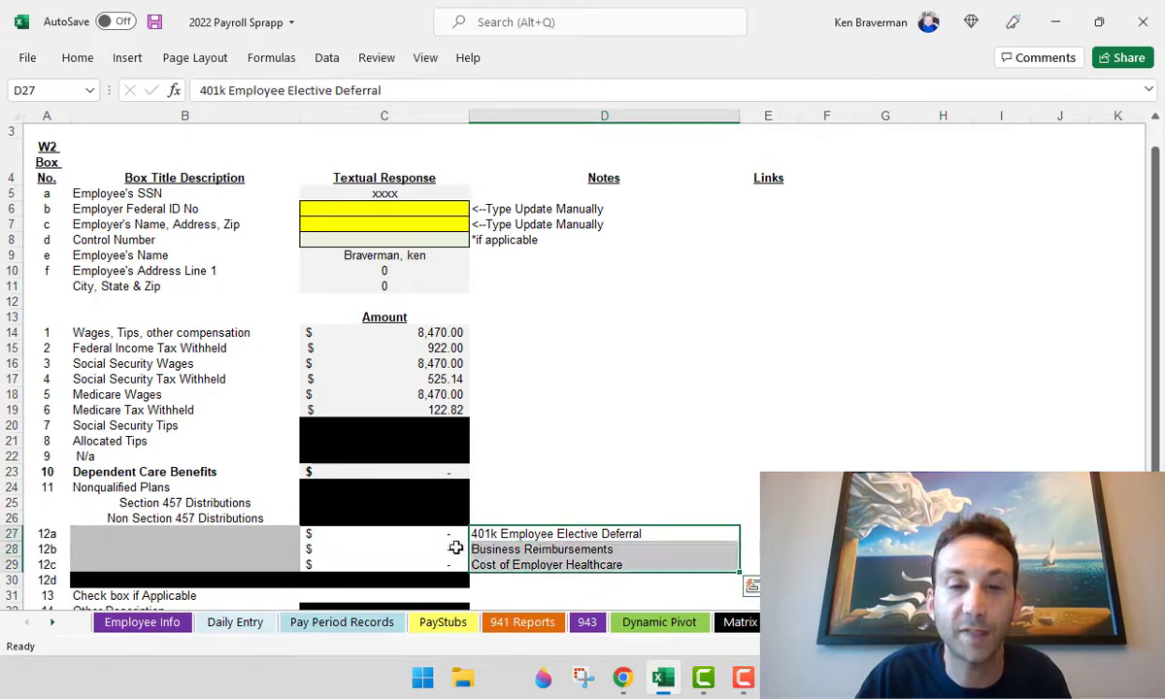
scroll(437, 515, "up", 1)
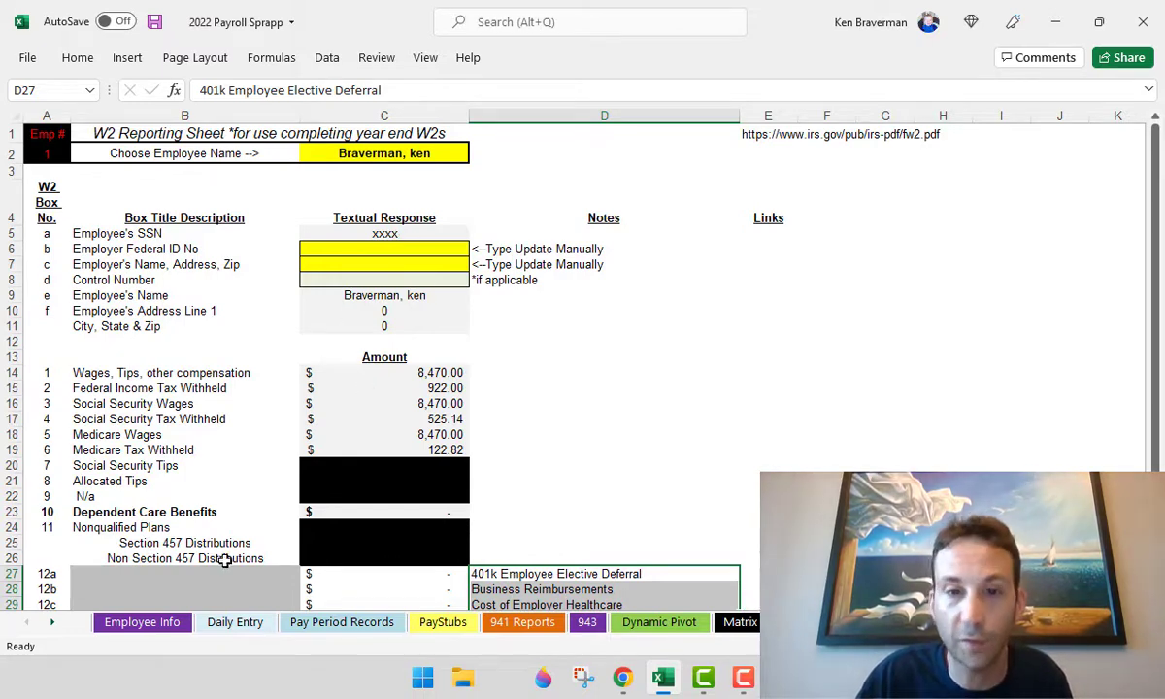
scroll(209, 563, "down", 2)
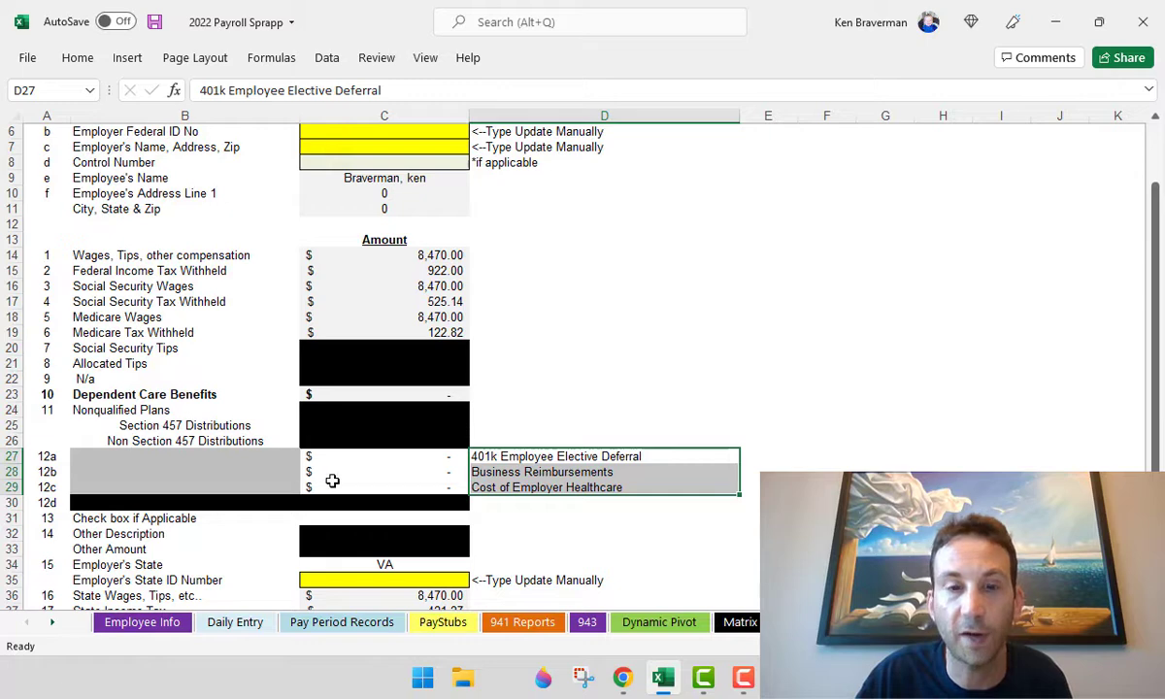
scroll(359, 521, "down", 2)
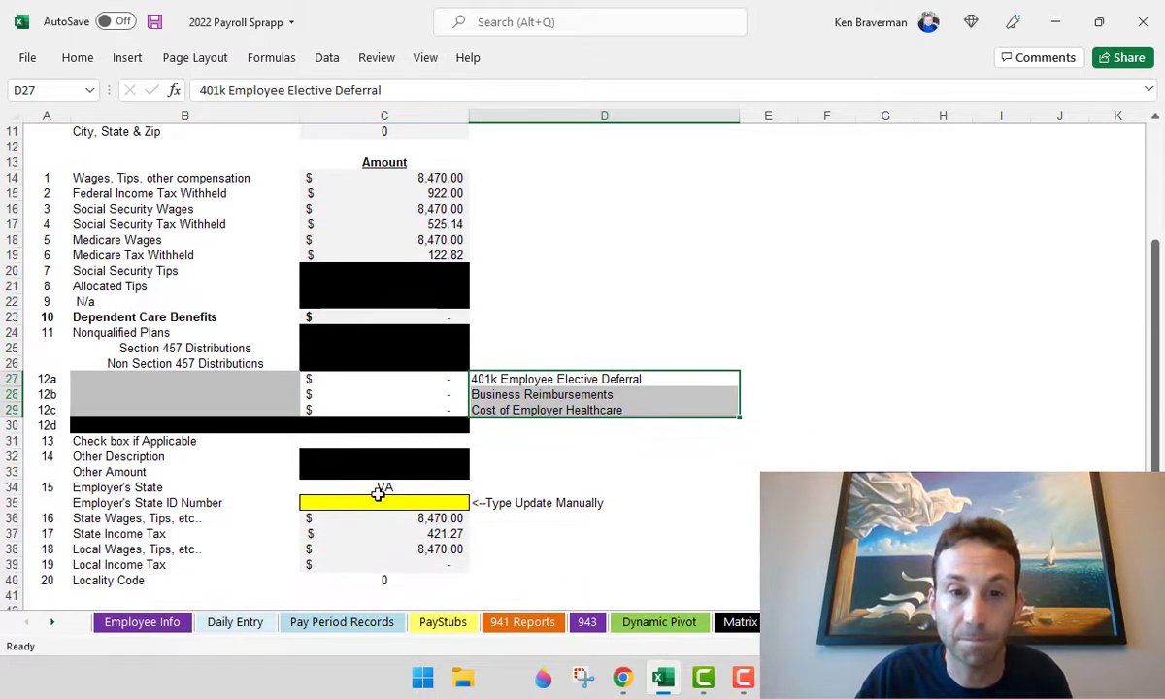
scroll(380, 494, "down", 3)
scroll(377, 408, "up", 6)
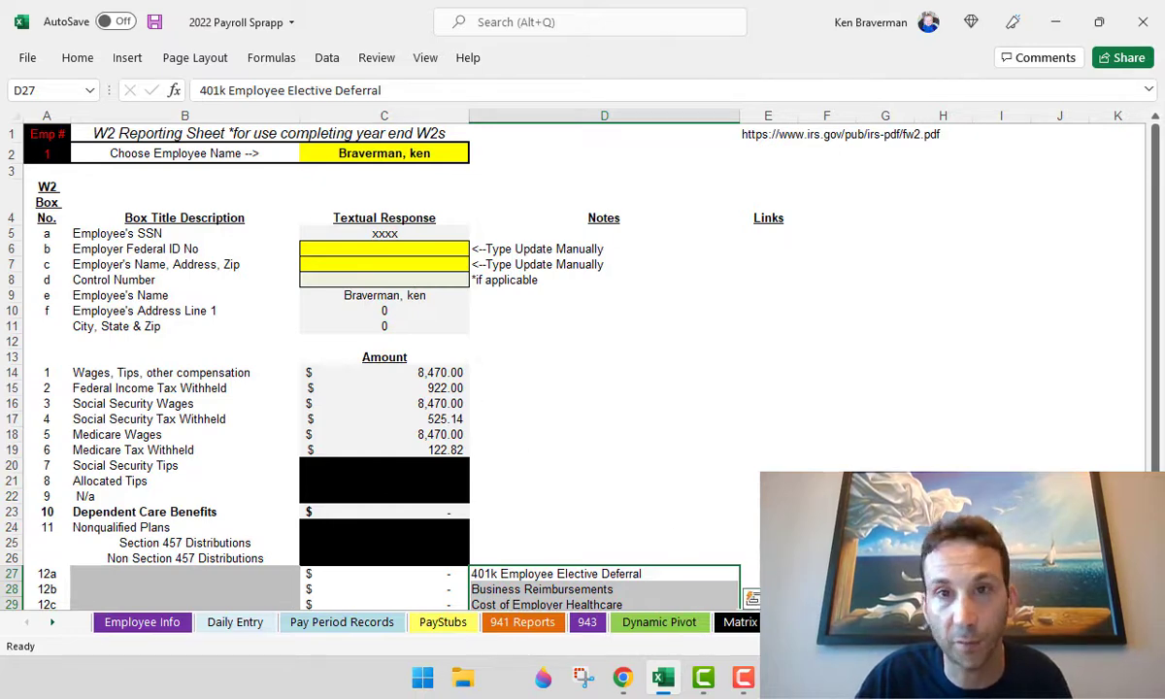
left_click(857, 623)
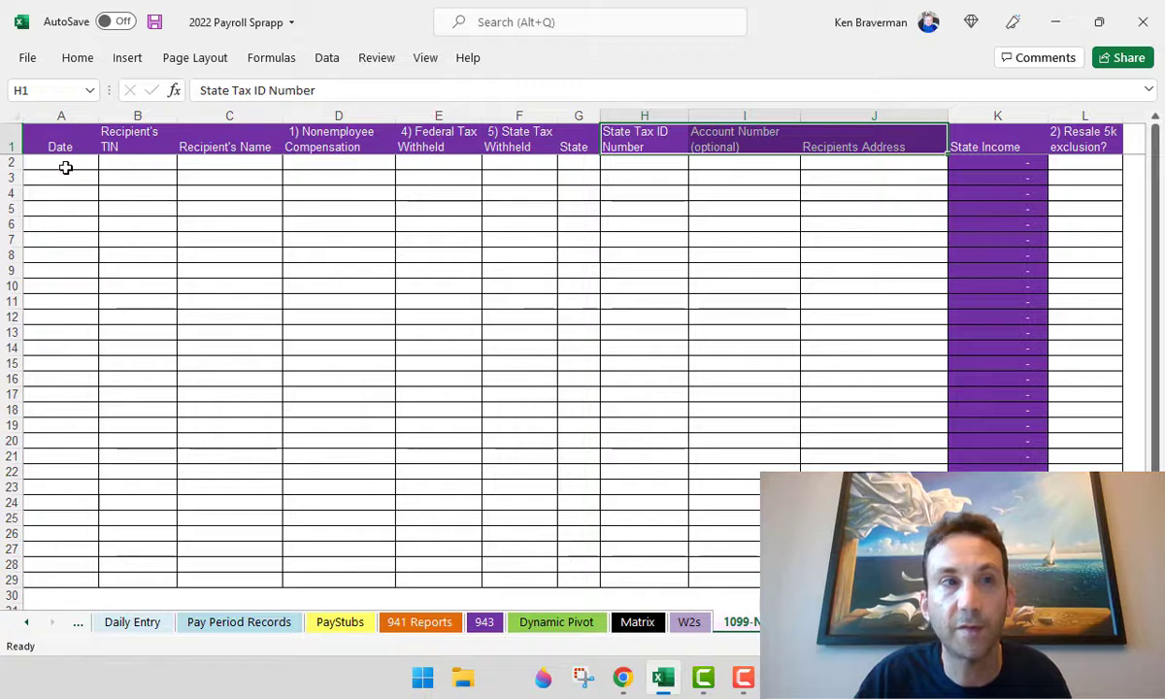
- Cycle through the 1099-MISC, W2s, Dynamic Pivot and 941 Reports sheets to PayStubs
left_click(65, 164)
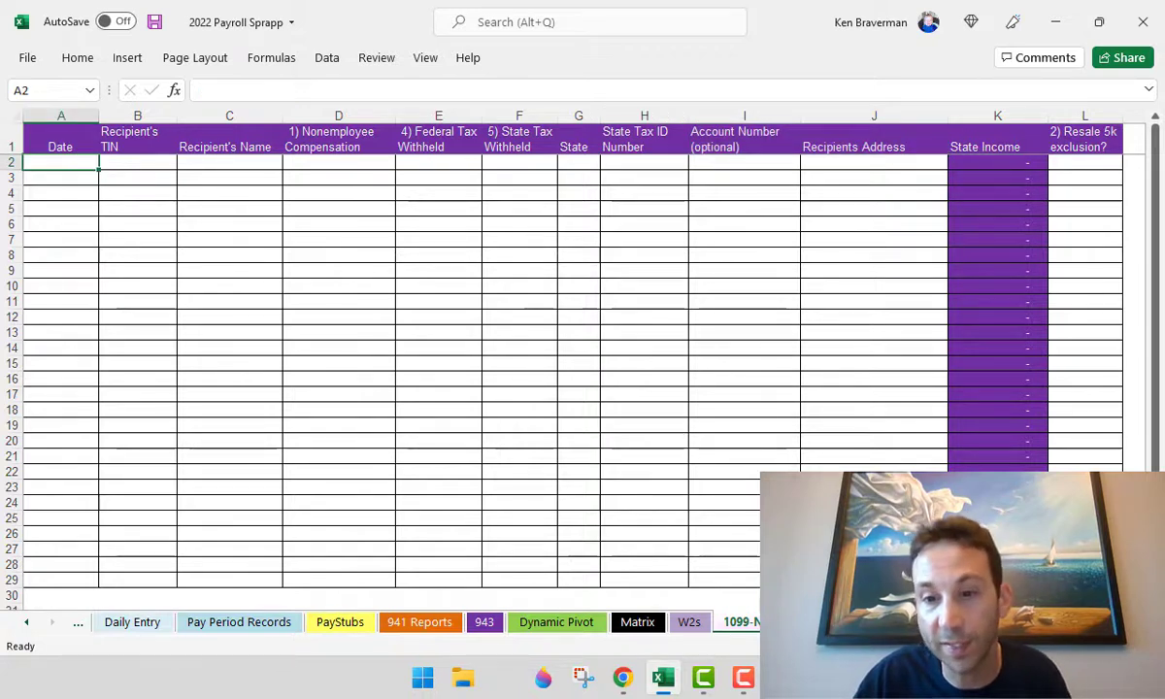
key("ctrl+Page_Down")
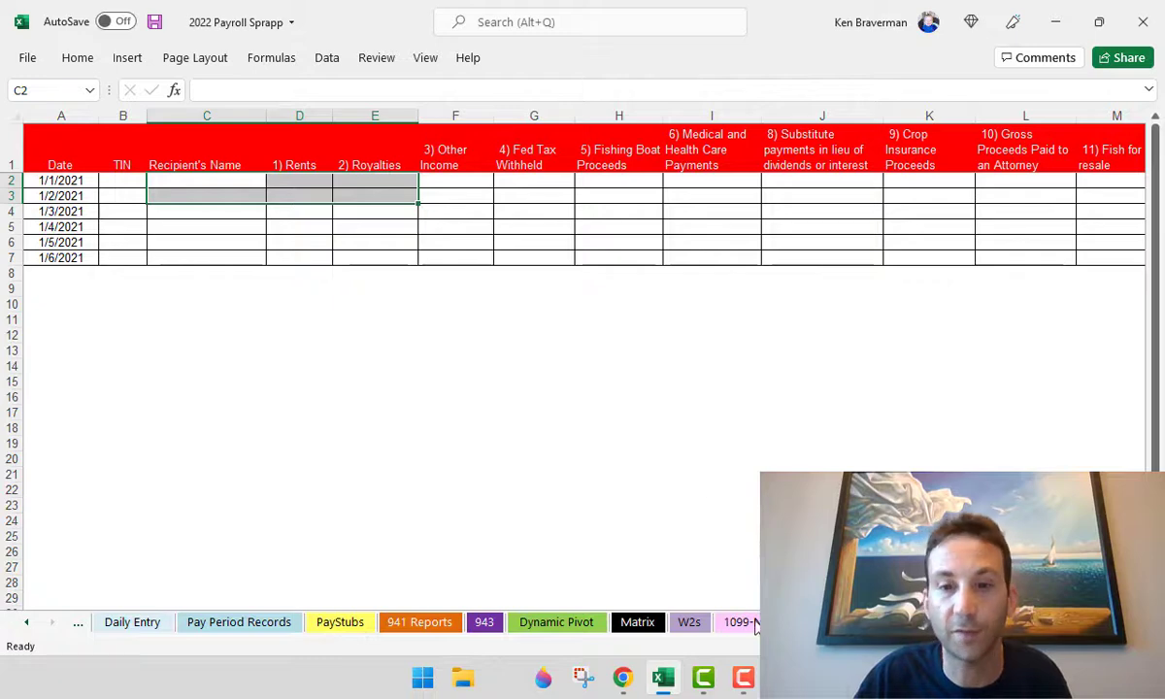
left_click(688, 623)
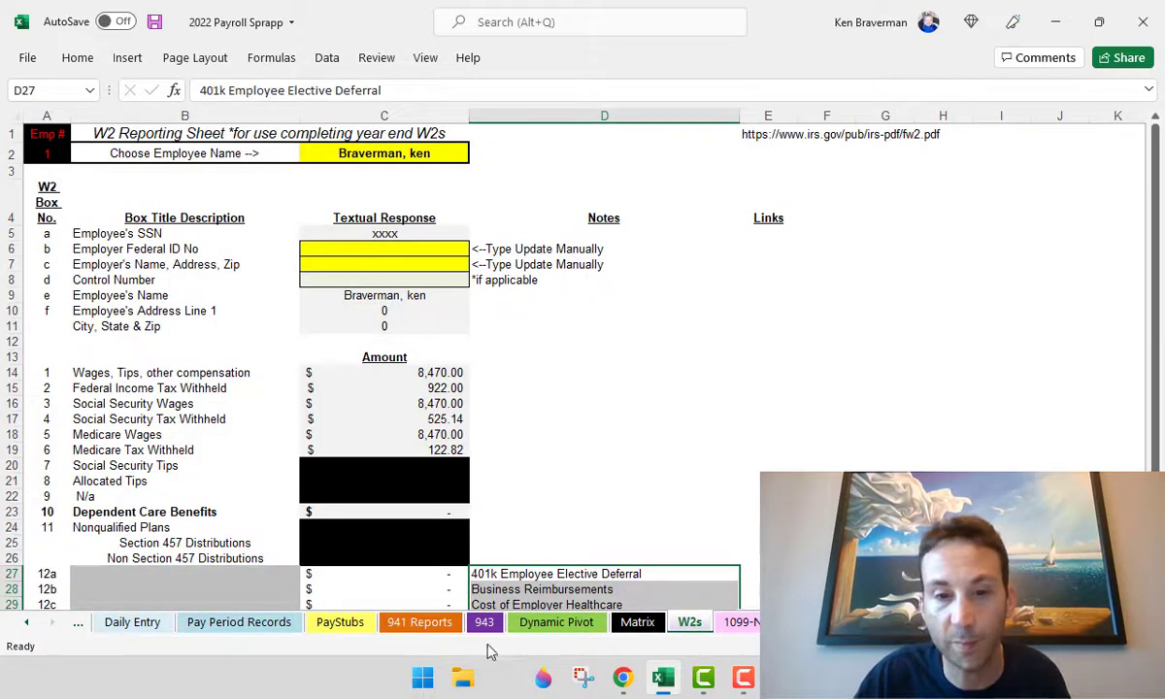
left_click(556, 622)
left_click(408, 622)
left_click(340, 622)
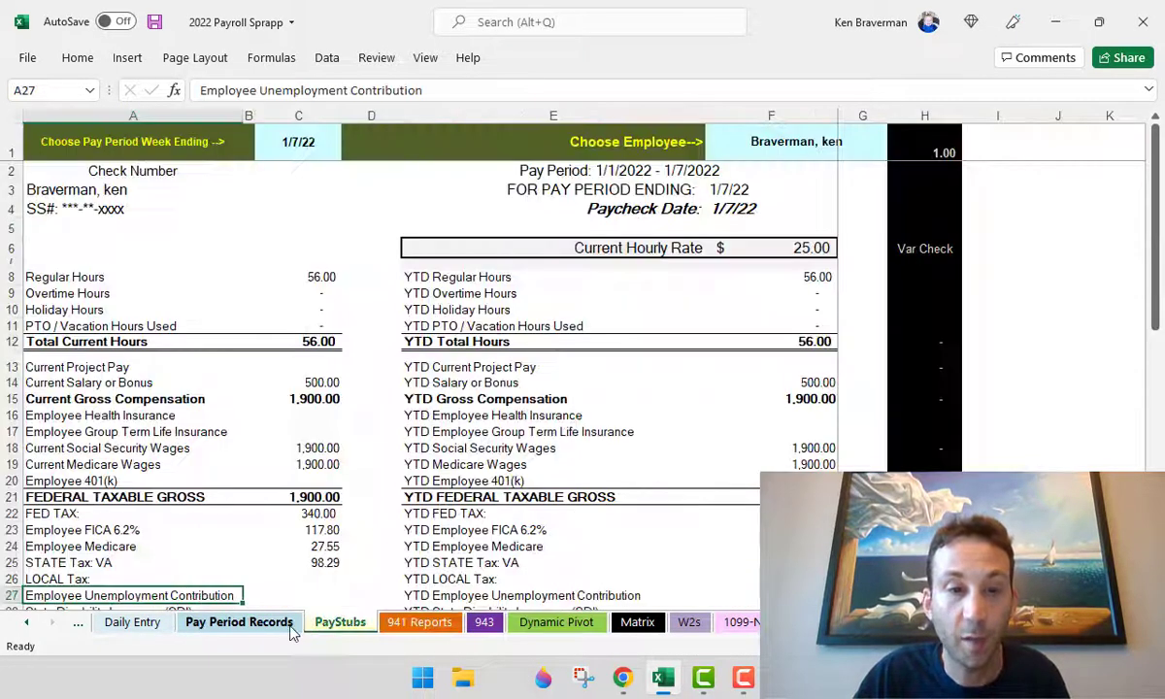
- Move past Pay Period Records and Daily Entry to review the Employee Info sheet
left_click(277, 622)
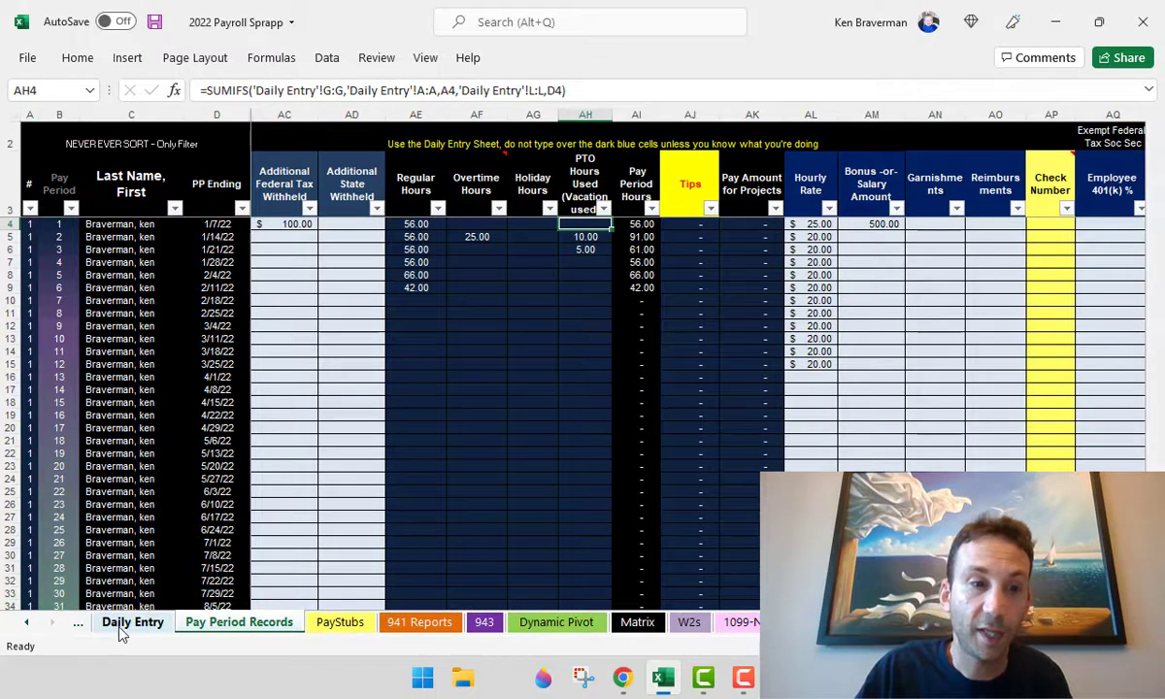
left_click(116, 626)
left_click(25, 625)
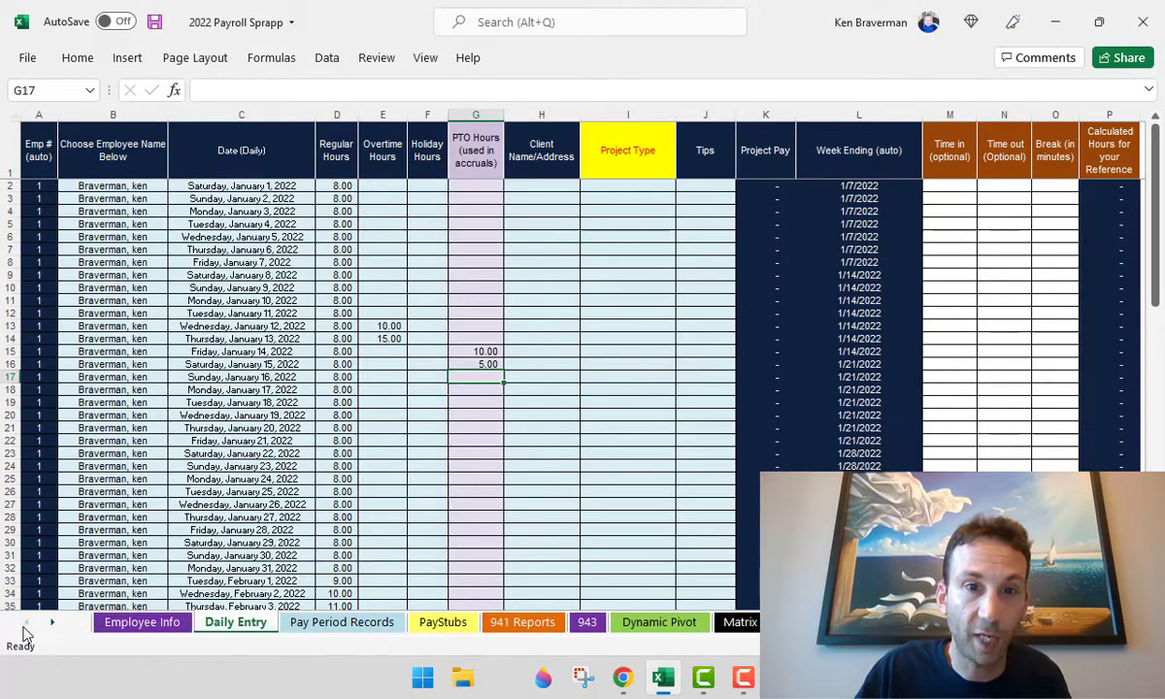
left_click(116, 626)
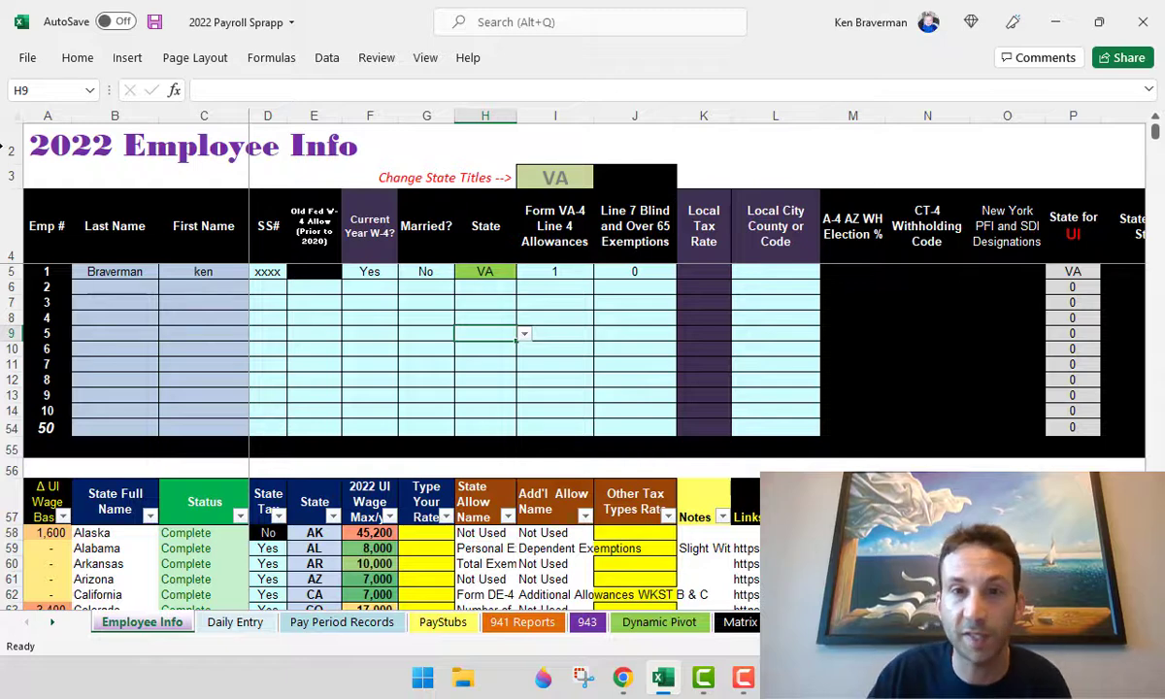
- Select the first and following week's Tips entries in Daily Entry column J, then return to 941 Reports
left_click(254, 626)
left_click(715, 115)
left_click(699, 243)
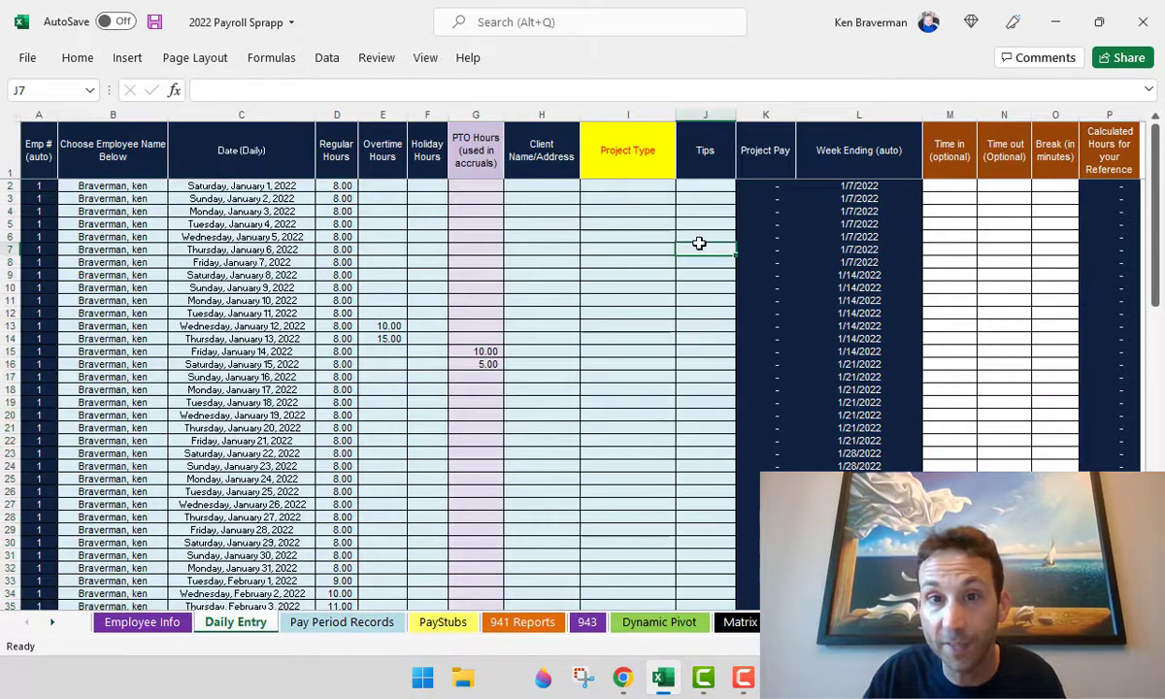
left_click_drag(707, 201, 703, 309)
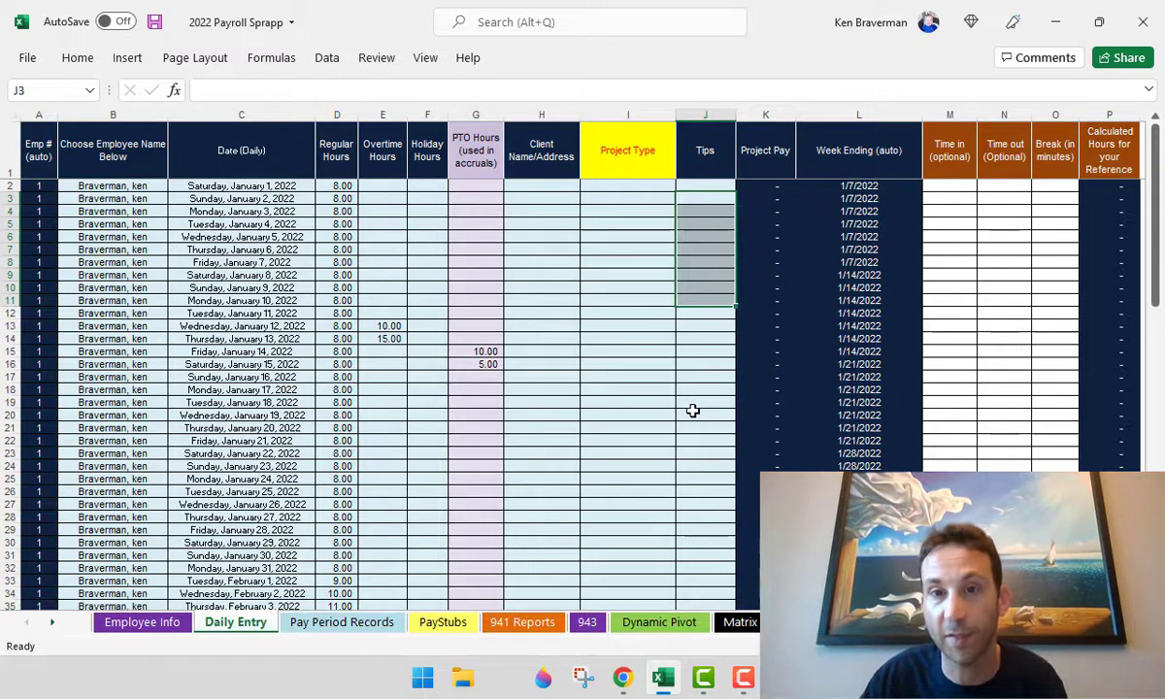
left_click_drag(713, 288, 707, 364)
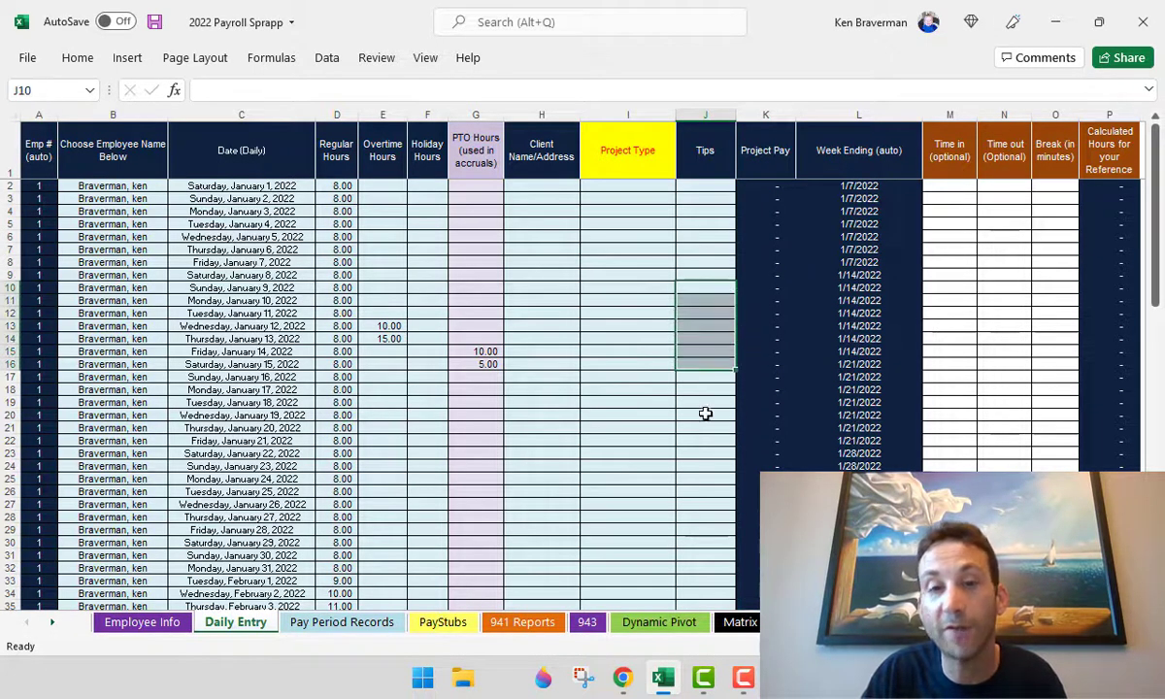
left_click(490, 623)
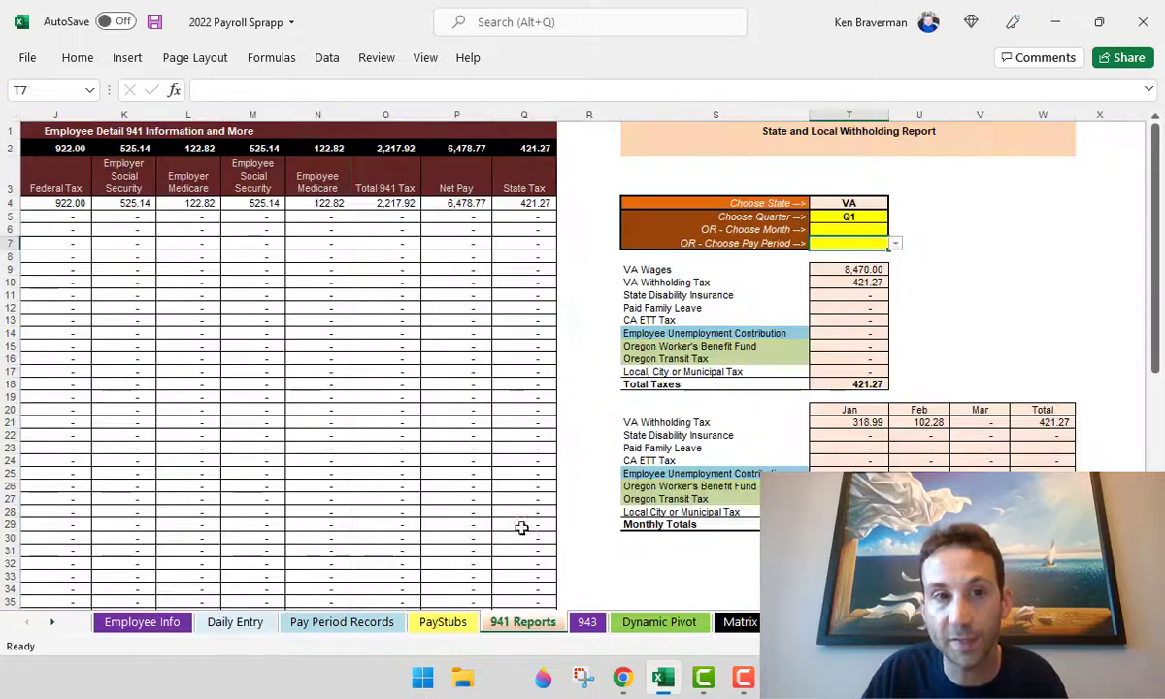
- Walk through Form 941 lines 5b–5e and highlight row 13, line 5b Taxable Tips at zero
scroll(468, 528, "left", 5)
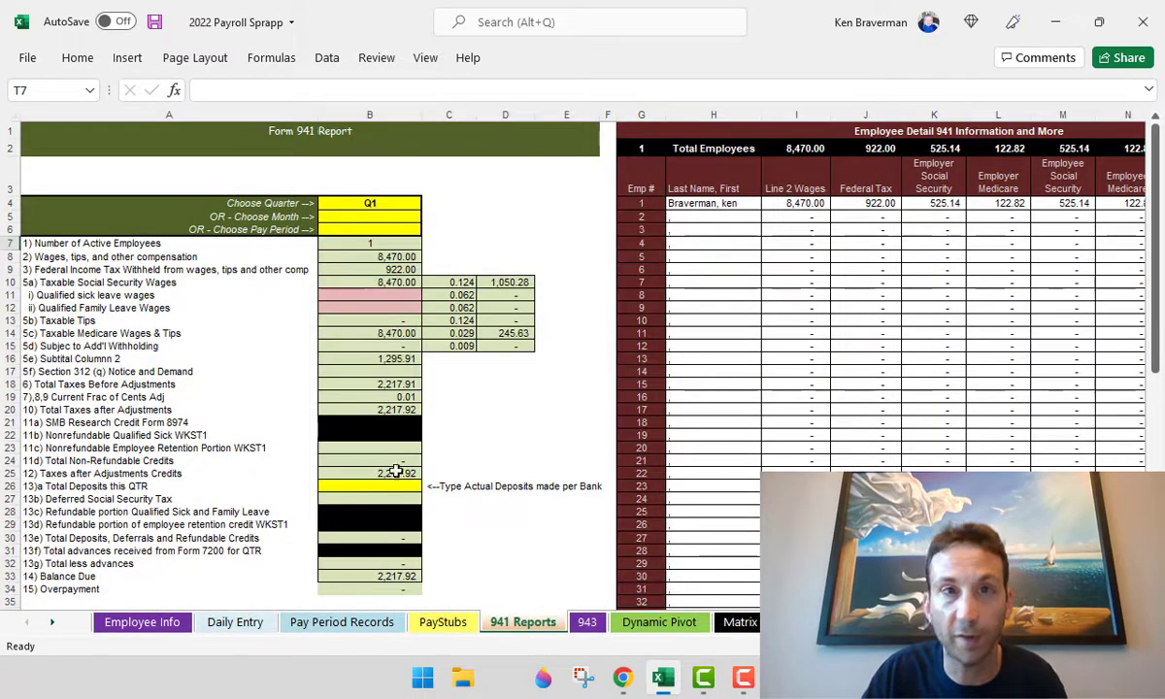
left_click(197, 392)
scroll(93, 480, "up", 3, "ctrl")
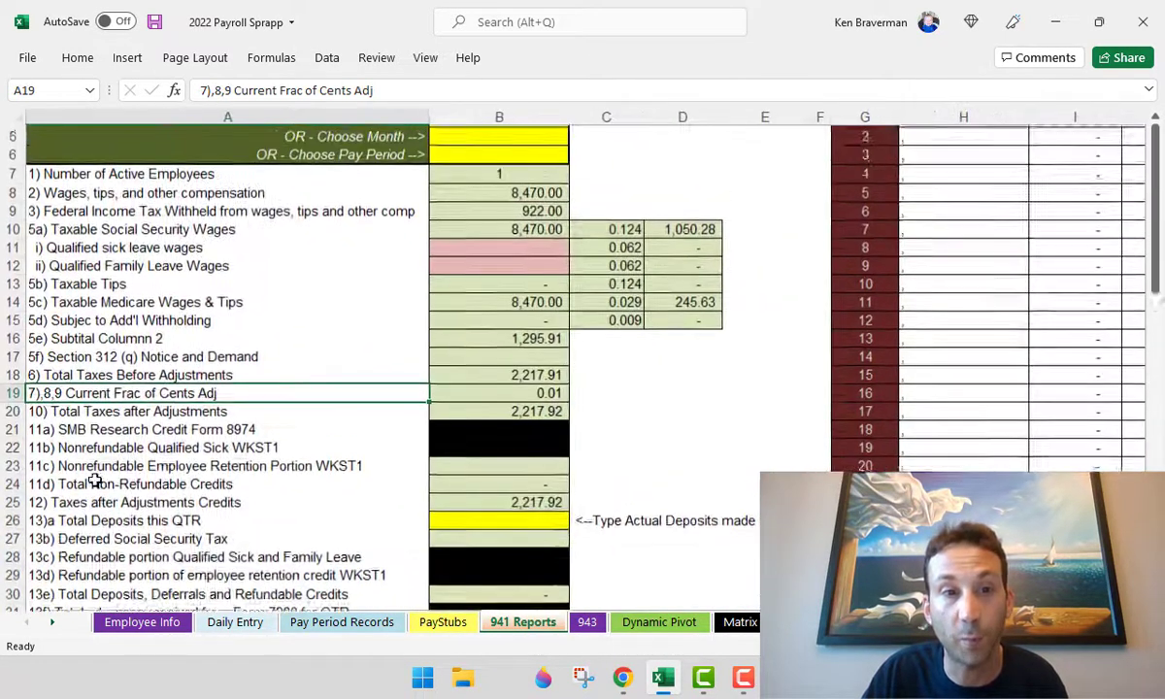
left_click(359, 458)
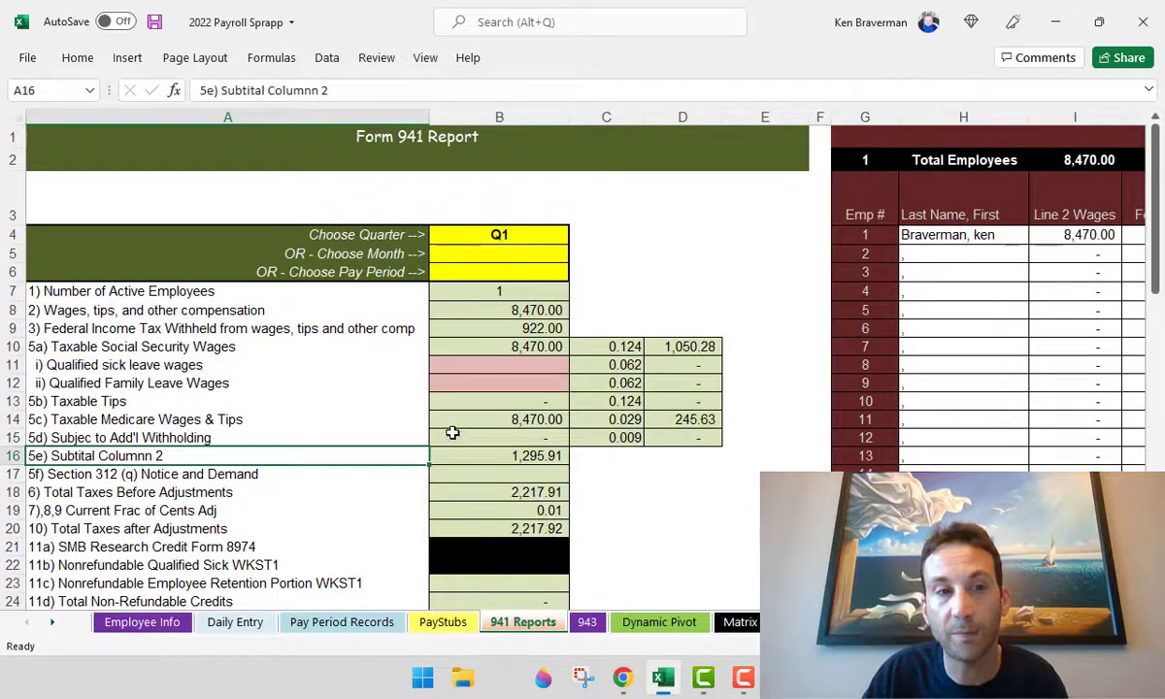
left_click(78, 418)
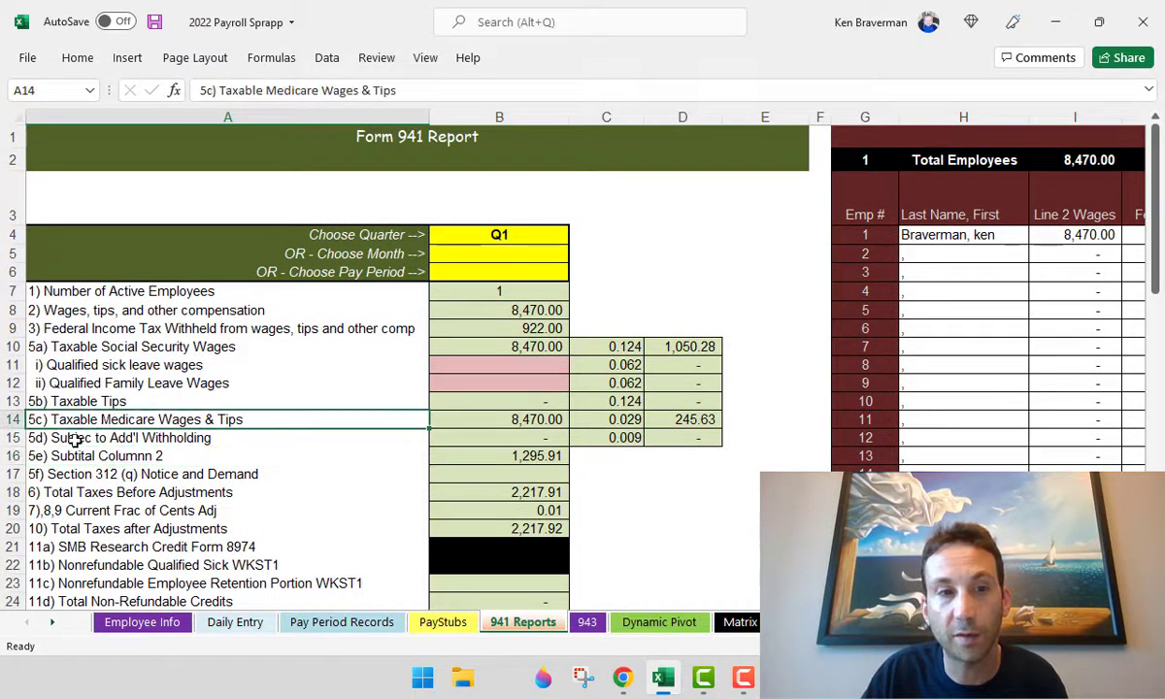
left_click(47, 438)
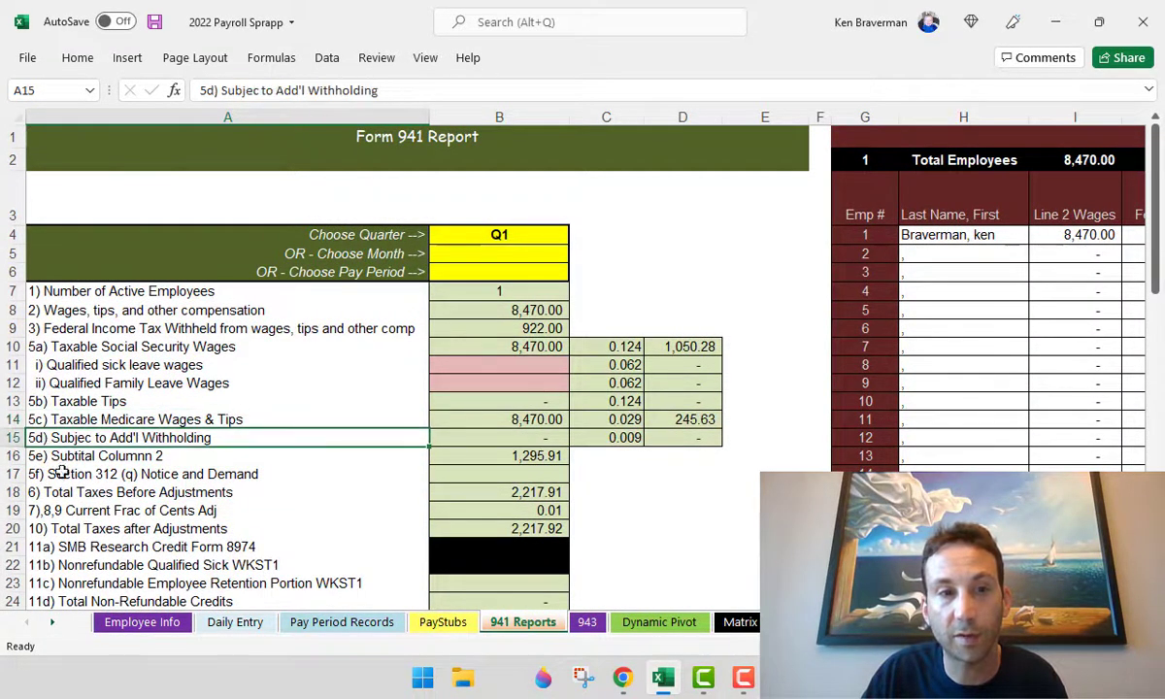
left_click(185, 401)
left_click(14, 401)
scroll(728, 553, "up", 1)
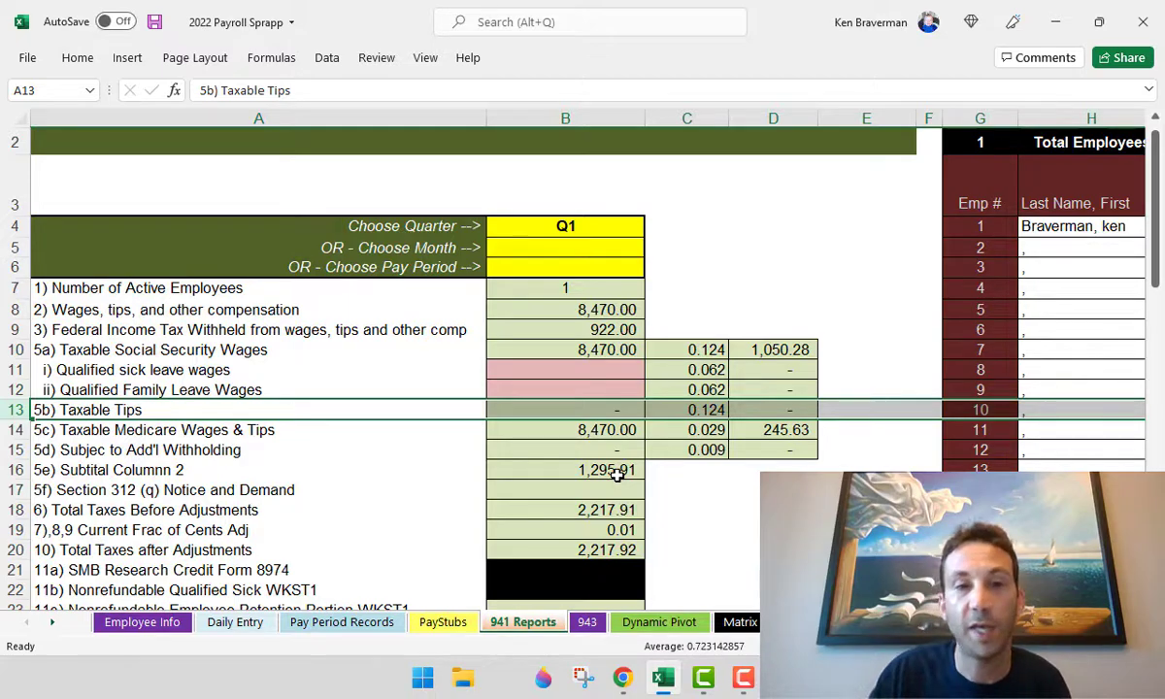
scroll(457, 366, "down", 2)
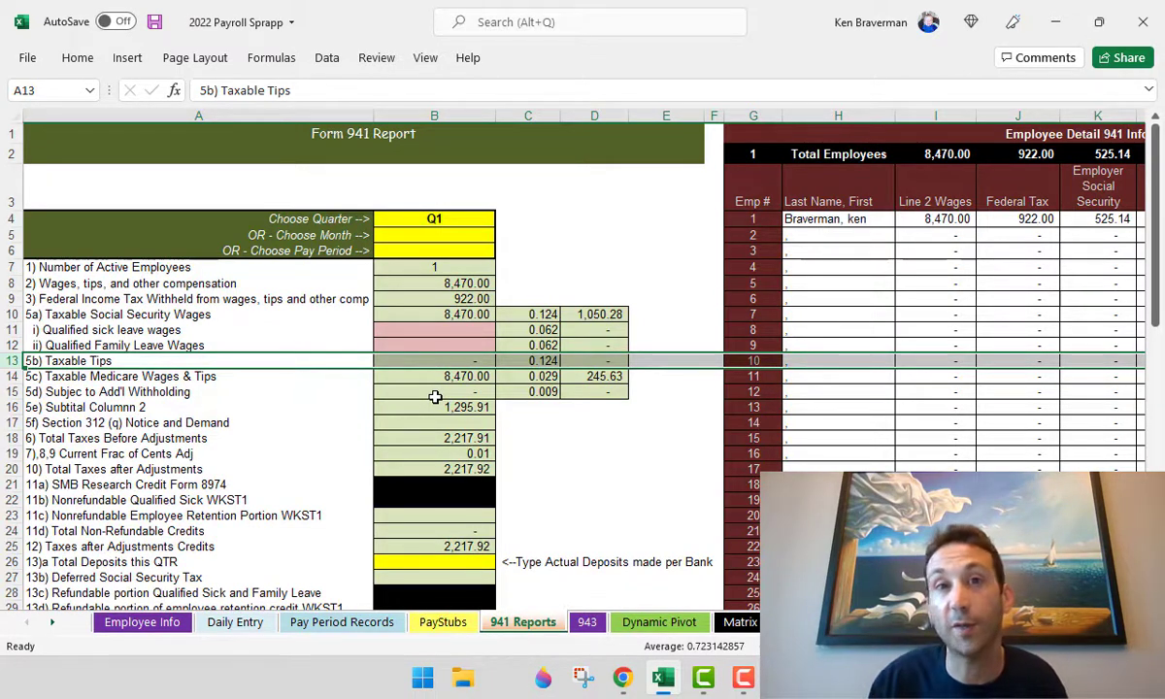
scroll(403, 423, "down", 3)
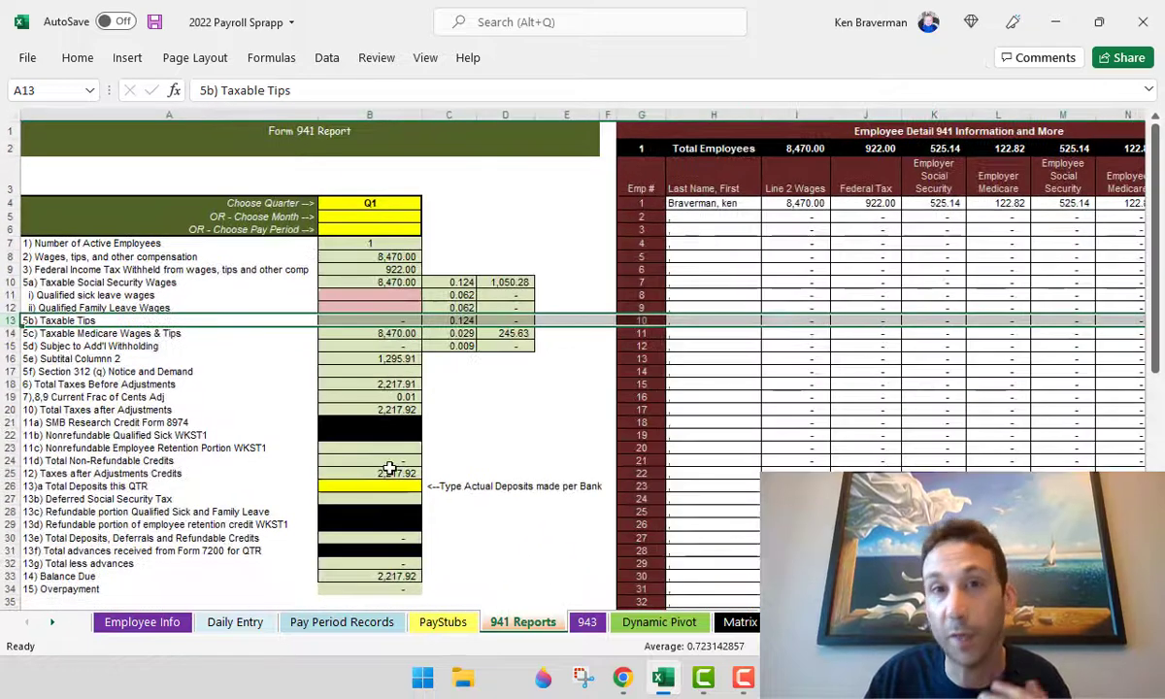